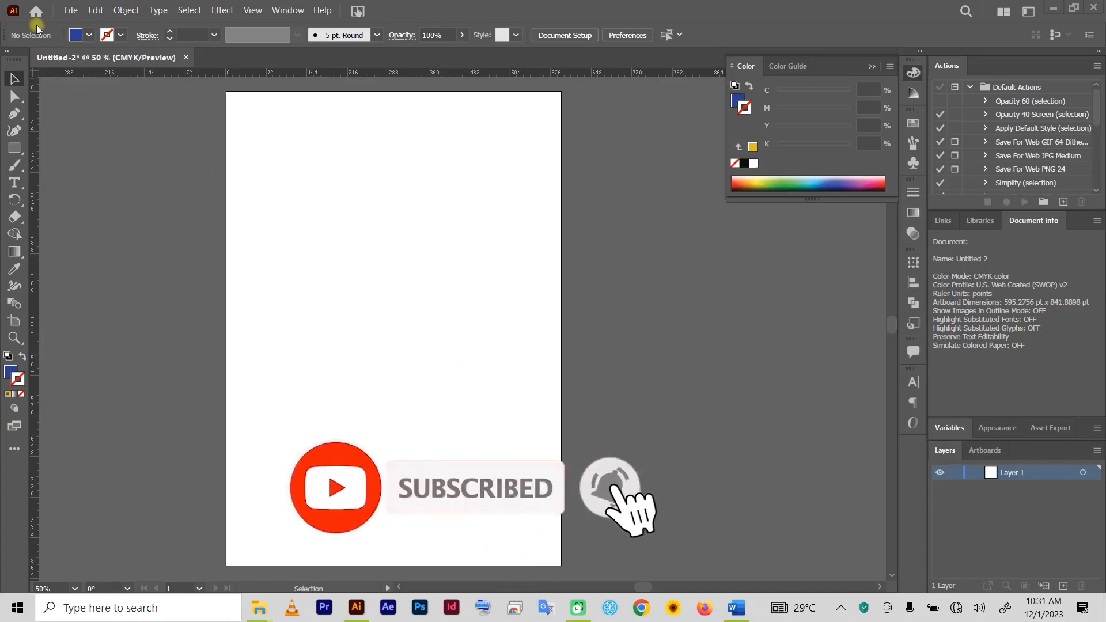
- Create a new A4 CMYK document in portrait orientation, 595.2756 by 841.8898 pt, with one artboard
{"action": "left_click", "coordinate": [67, 11]}
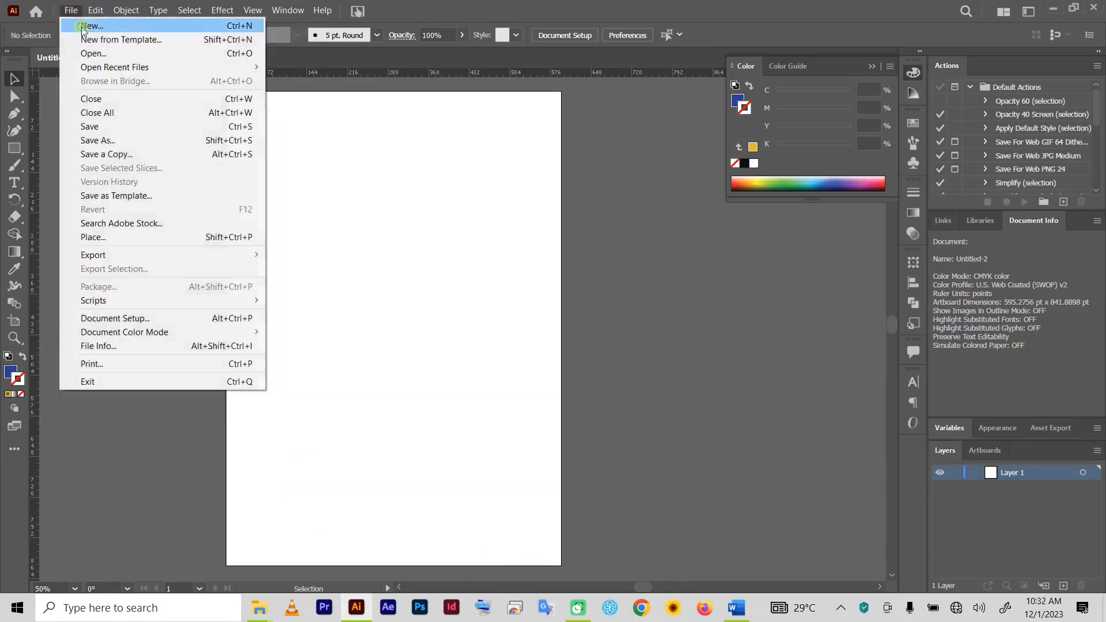
{"action": "left_click", "coordinate": [78, 26]}
{"action": "left_click", "coordinate": [361, 186]}
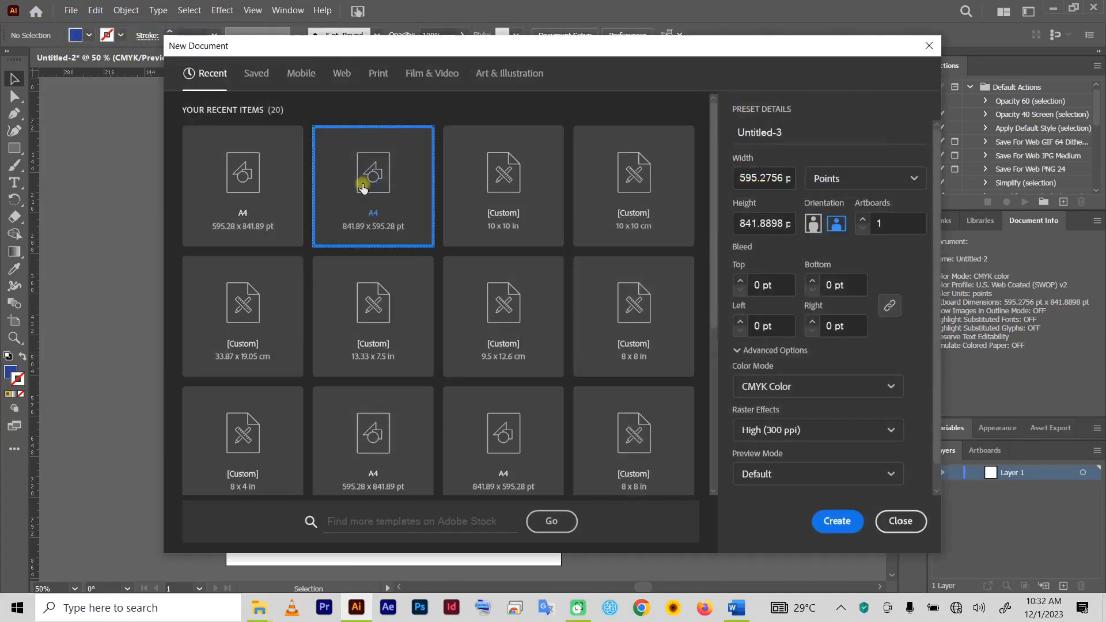
{"action": "left_click", "coordinate": [810, 227]}
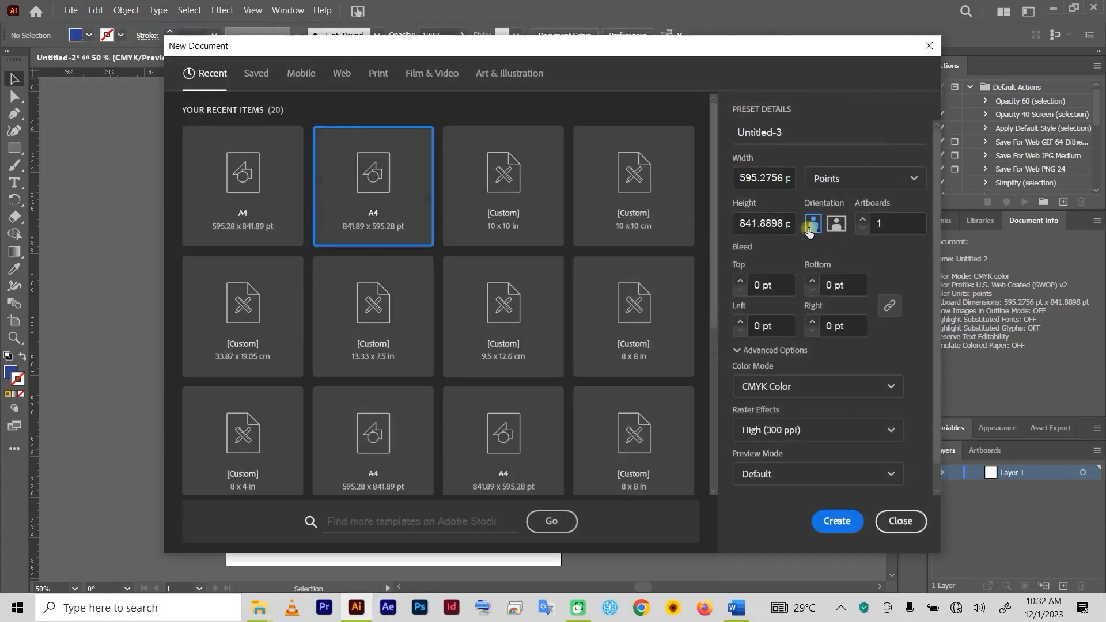
{"action": "left_click", "coordinate": [835, 522]}
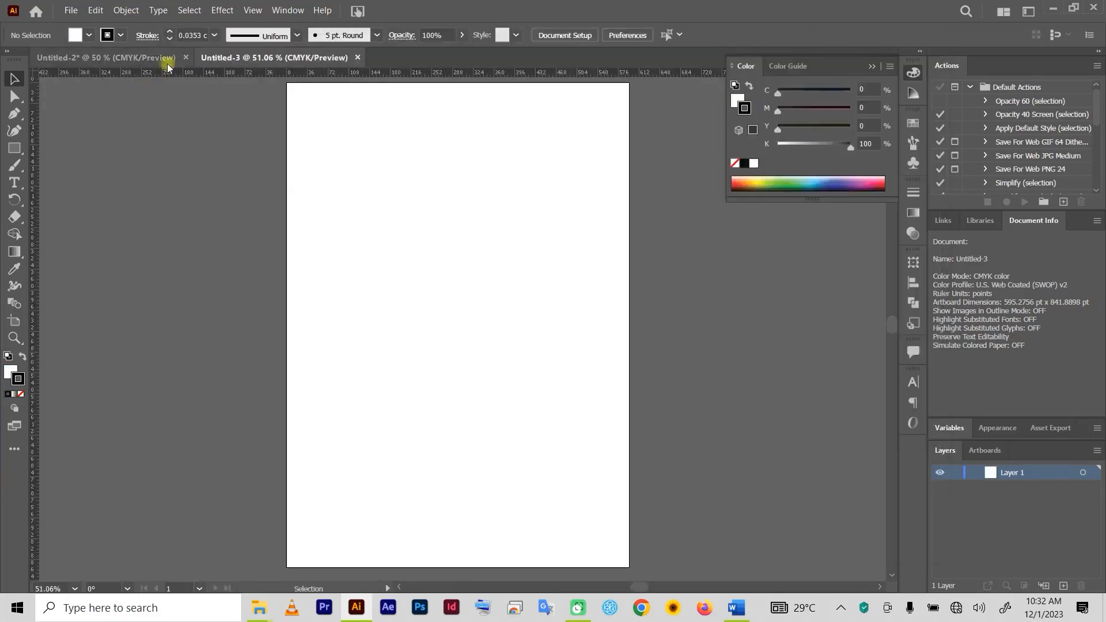
- Close the Untitled-2 document without saving its changes, keeping Untitled-3 open
{"action": "left_click", "coordinate": [175, 62]}
{"action": "left_click", "coordinate": [185, 56]}
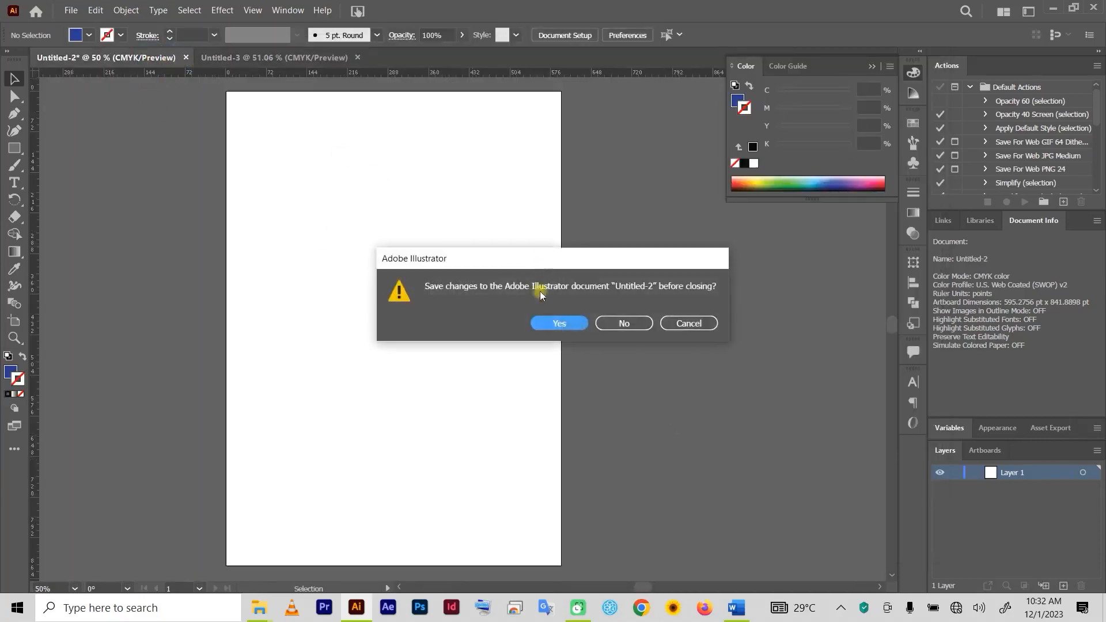
{"action": "left_click", "coordinate": [560, 323]}
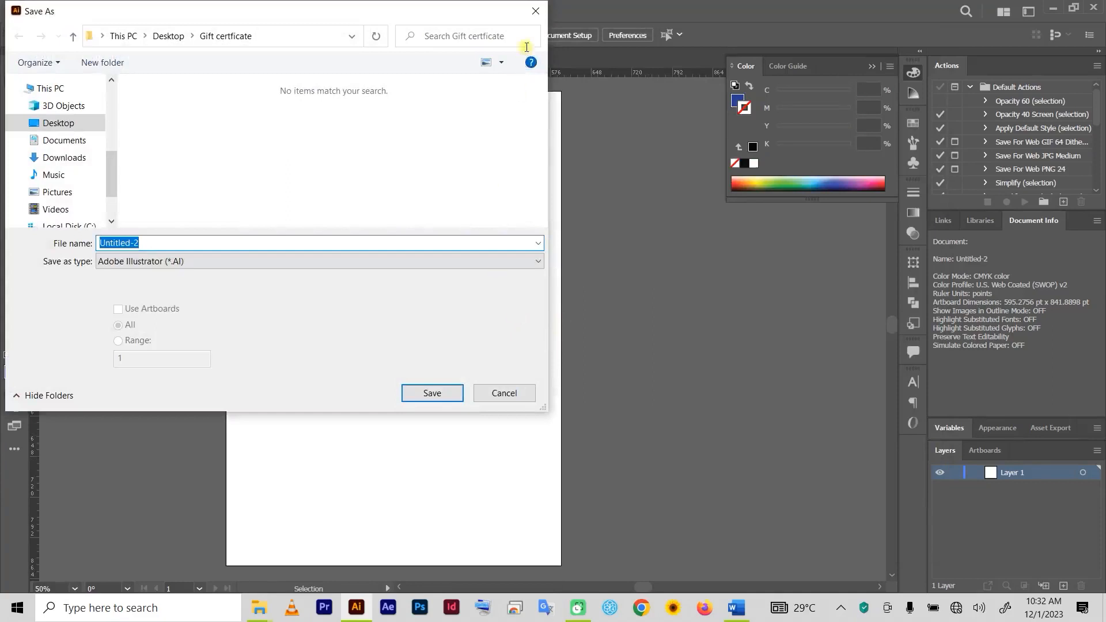
{"action": "left_click", "coordinate": [533, 14]}
{"action": "left_click", "coordinate": [185, 57]}
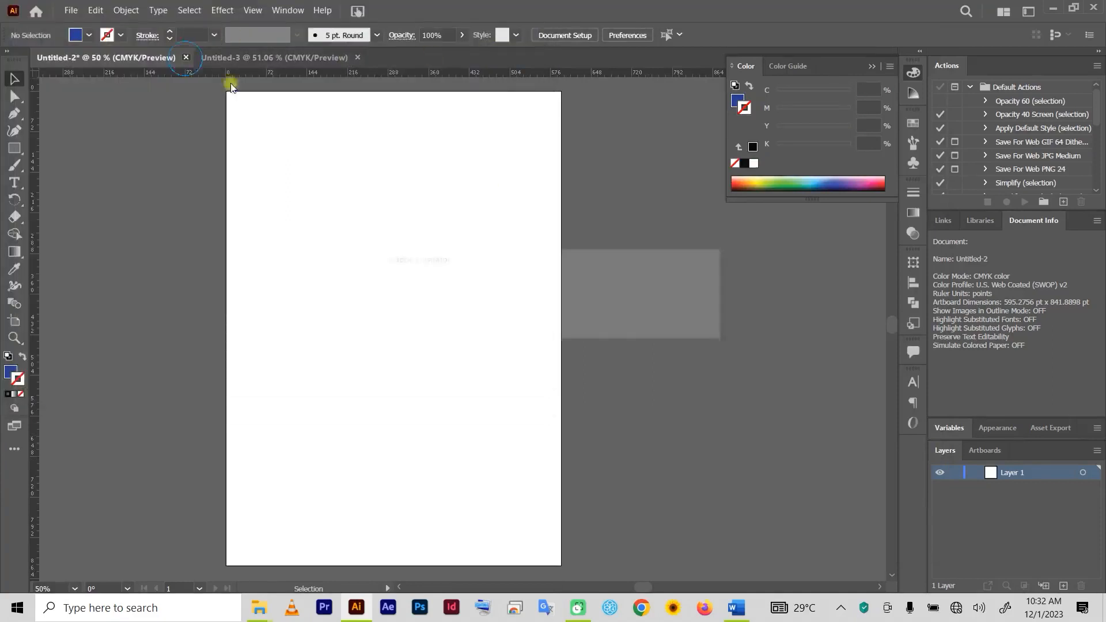
{"action": "left_click", "coordinate": [625, 325]}
{"action": "key", "text": "space"}
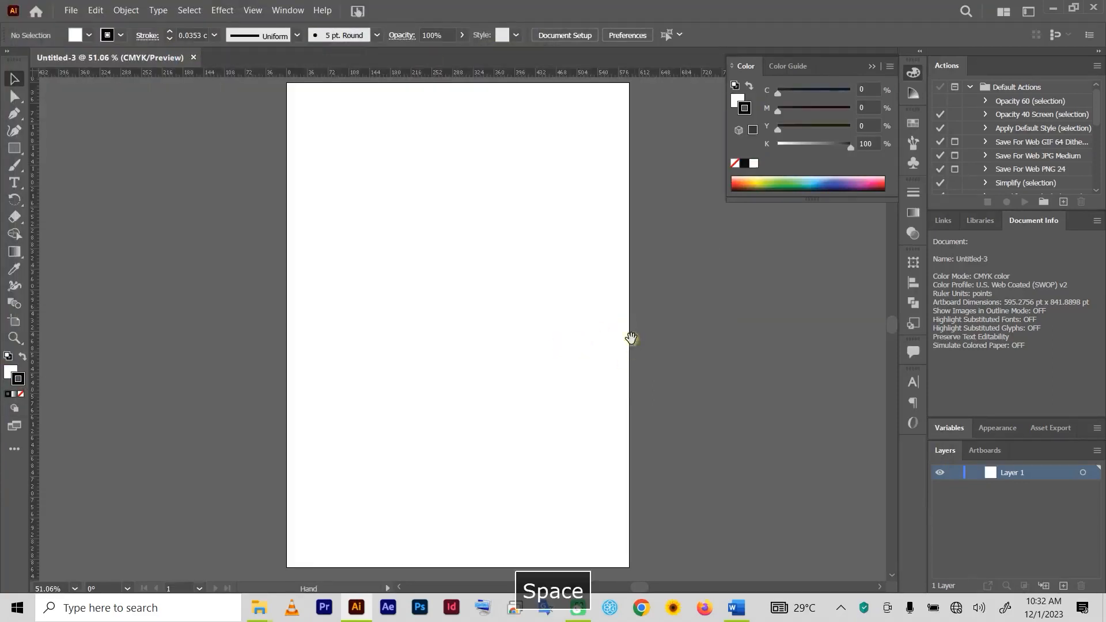
{"action": "mouse_move", "coordinate": [630, 339]}
{"action": "left_mouse_down"}
{"action": "mouse_move", "coordinate": [630, 356]}
{"action": "mouse_move", "coordinate": [628, 338]}
{"action": "left_mouse_up"}
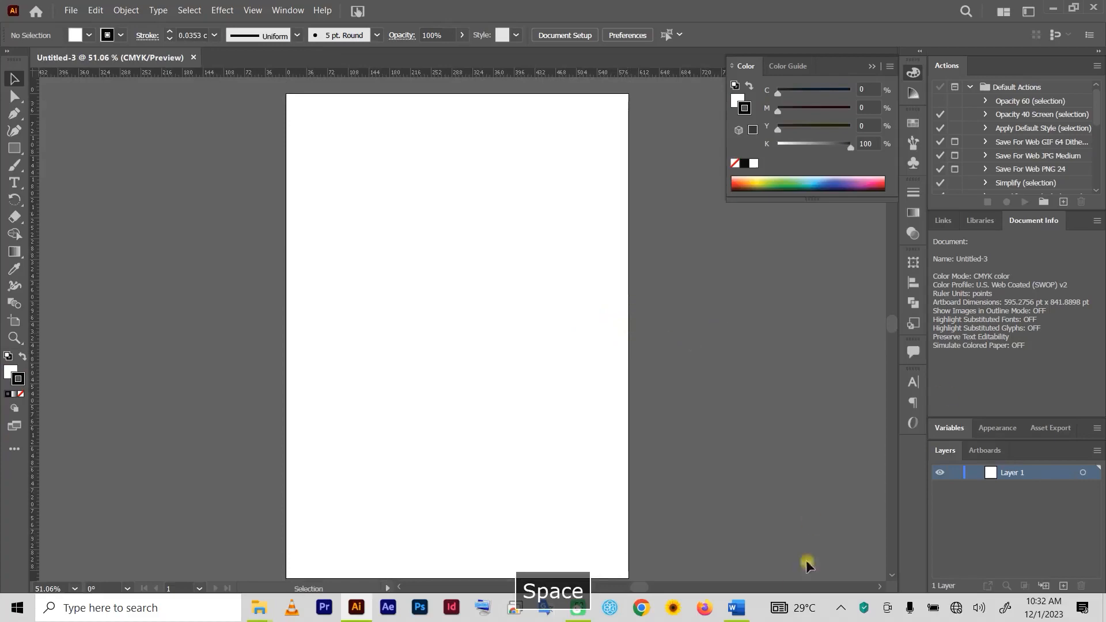
- Copy the line PRESIDENT OFFICE from the Word document and paste it as point text near the top of the Illustrator artboard
{"action": "left_click", "coordinate": [738, 609]}
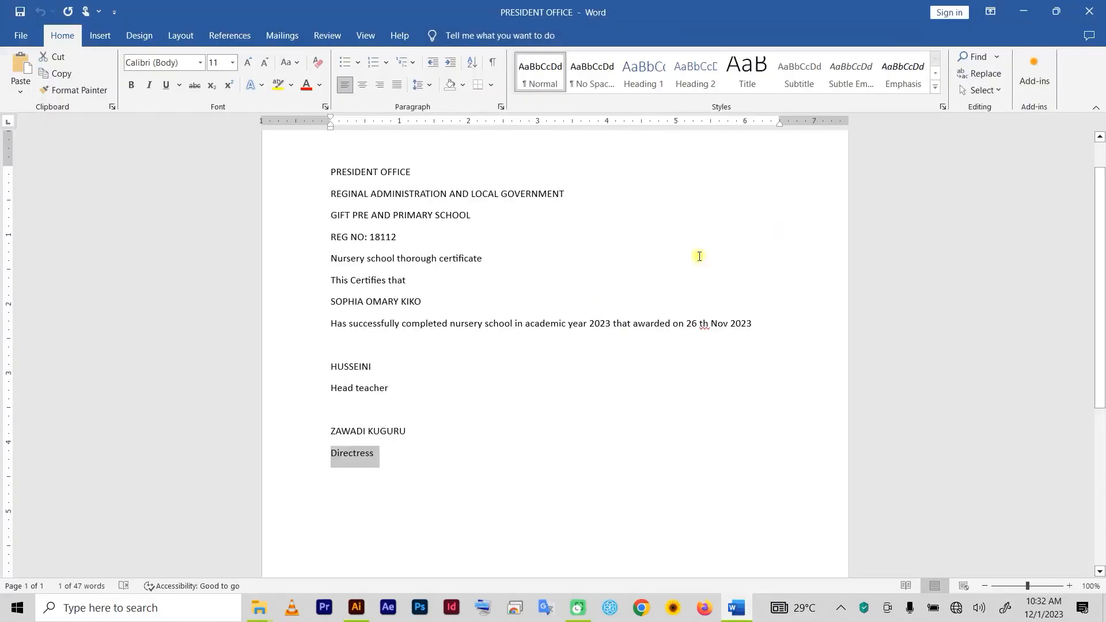
{"action": "left_click_drag", "start_coordinate": [415, 177], "coordinate": [333, 173]}
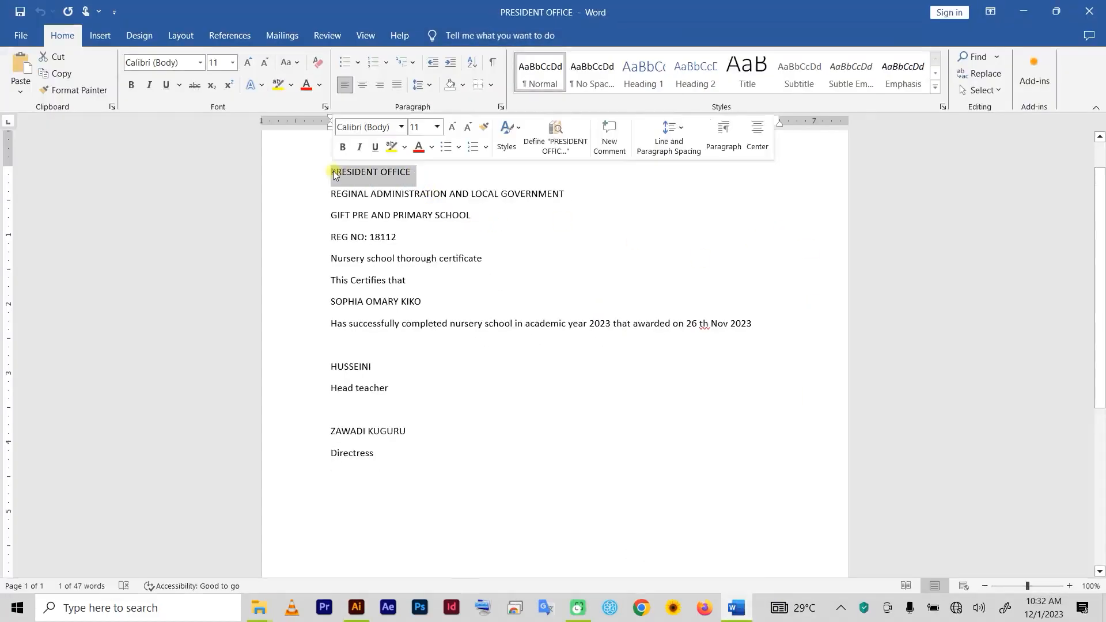
{"action": "key", "text": "ctrl+c"}
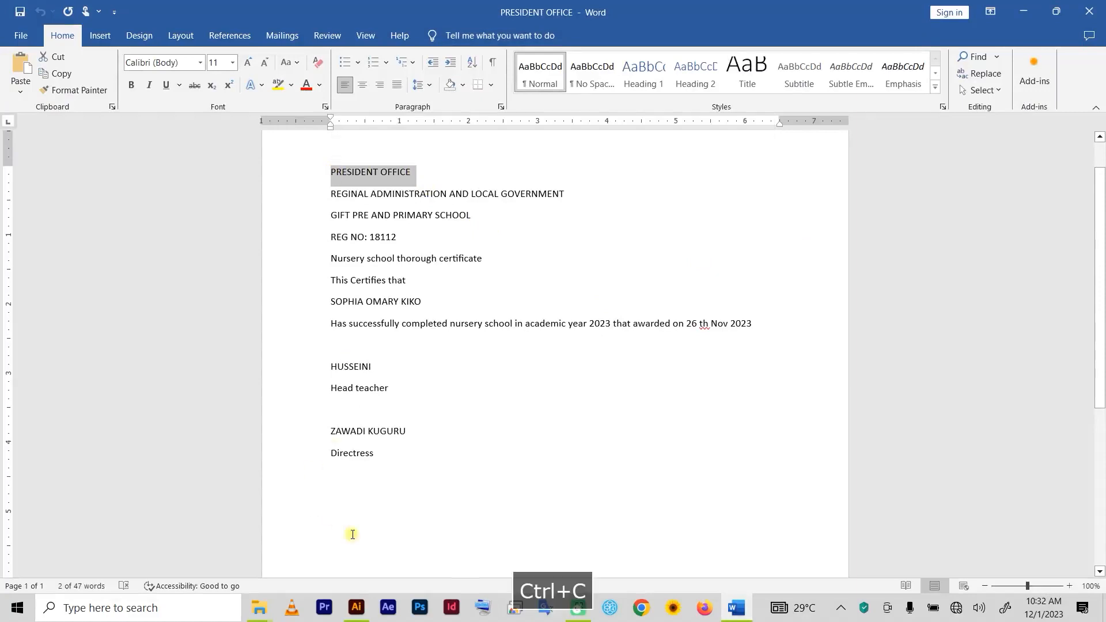
{"action": "left_click", "coordinate": [356, 608]}
{"action": "left_click", "coordinate": [16, 183]}
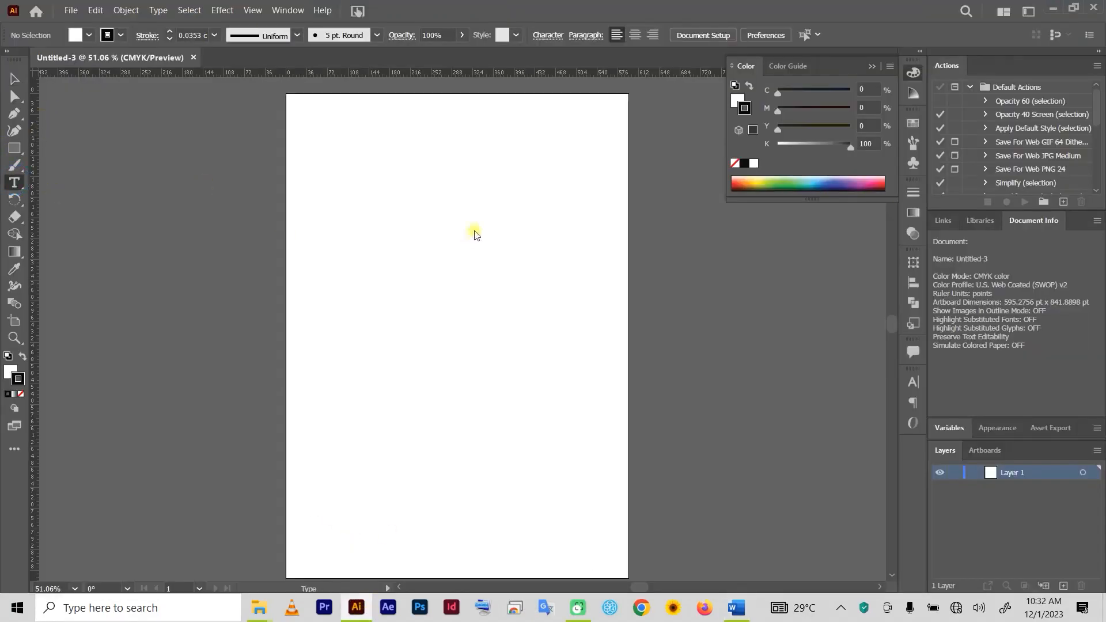
{"action": "left_click", "coordinate": [383, 156]}
{"action": "key", "text": "ctrl+v"}
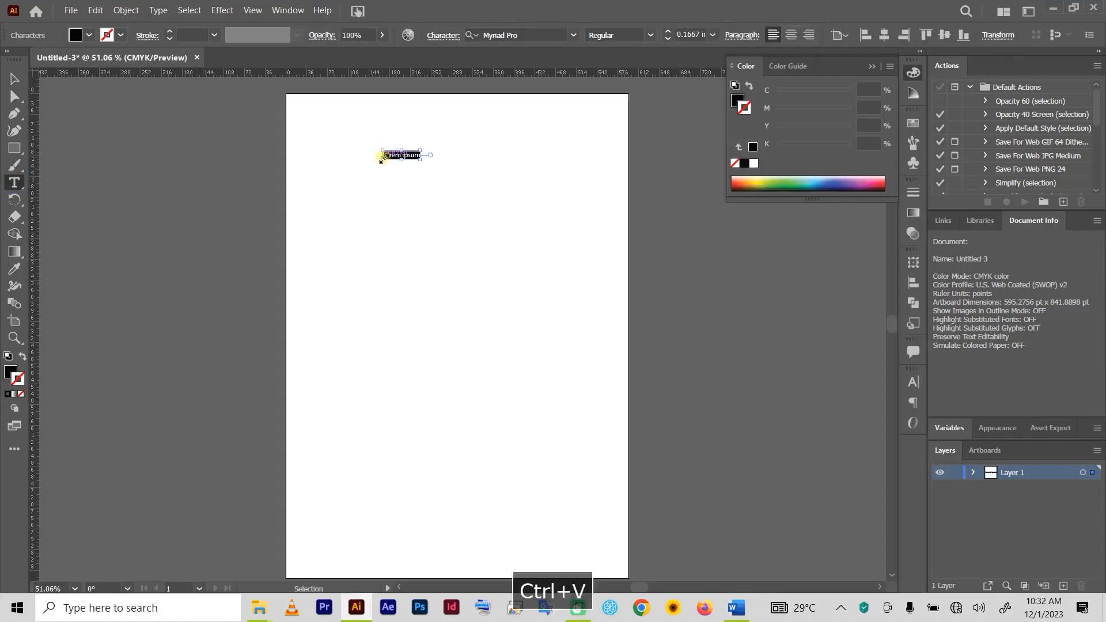
{"action": "left_click", "coordinate": [16, 79]}
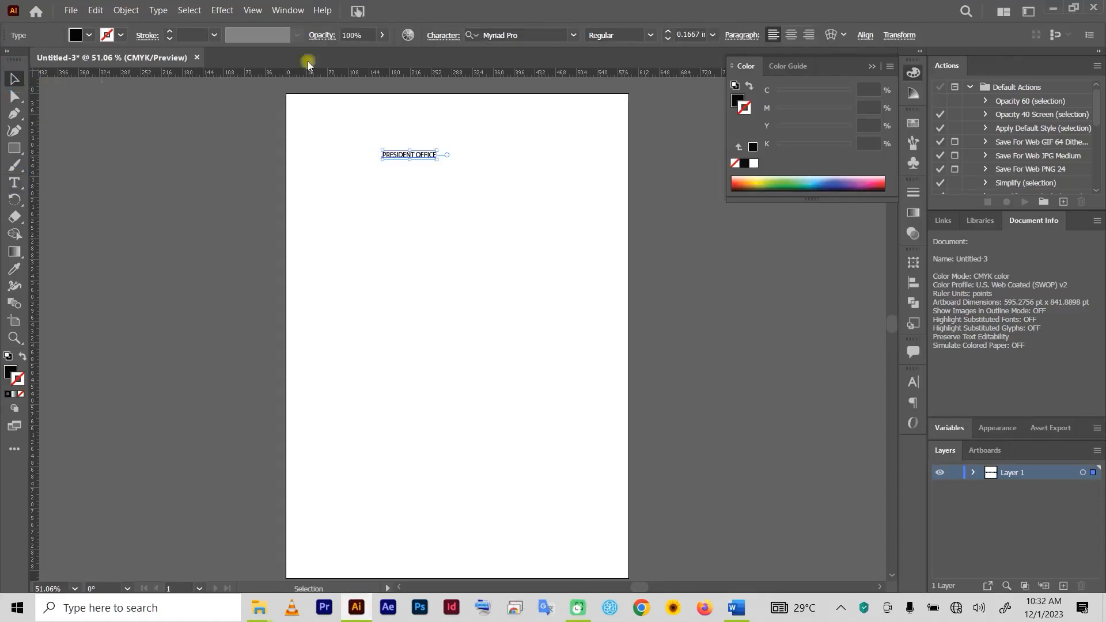
- Set the PRESIDENT OFFICE text in the LEMON MILK font and duplicate the enlarged heading directly below itself
{"action": "left_click", "coordinate": [565, 30]}
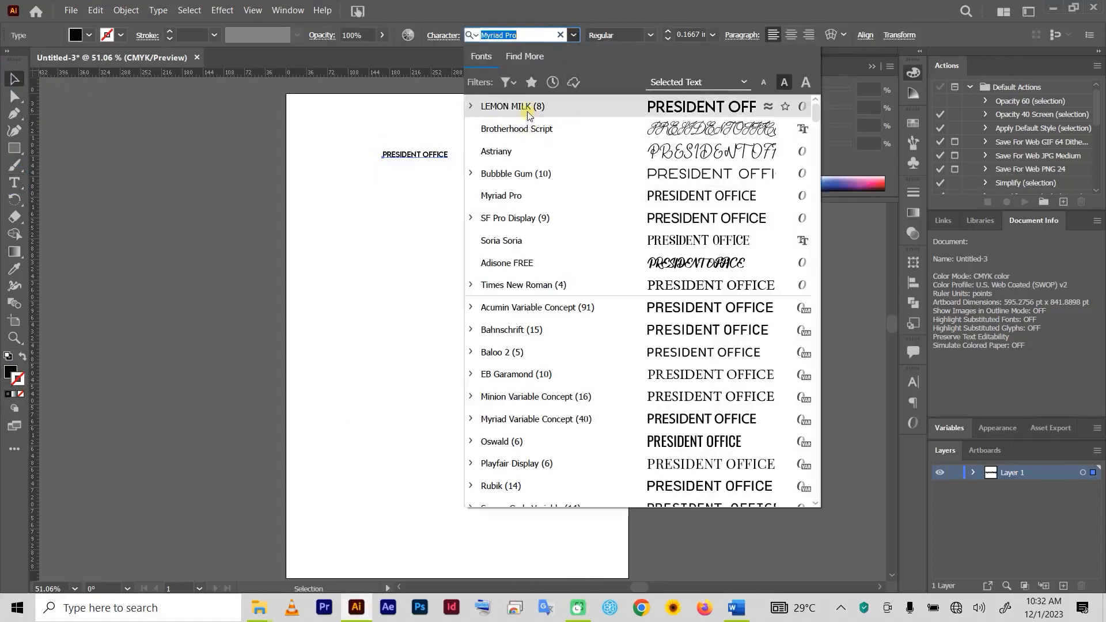
{"action": "left_click", "coordinate": [526, 109]}
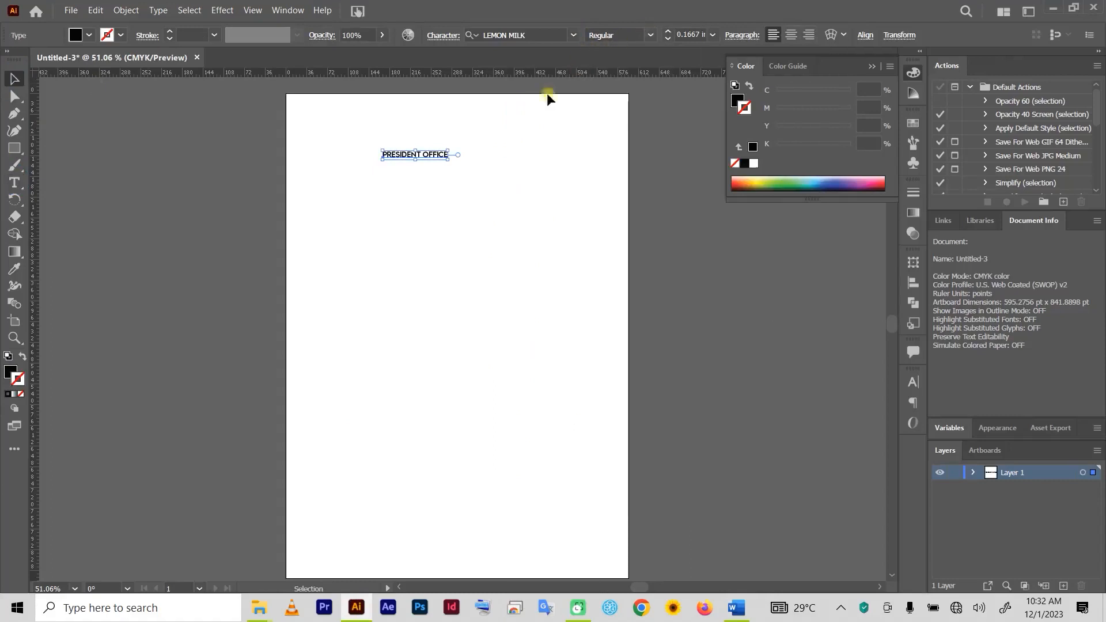
{"action": "left_click_drag", "start_coordinate": [412, 156], "coordinate": [463, 183]}
{"action": "left_click", "coordinate": [469, 175]}
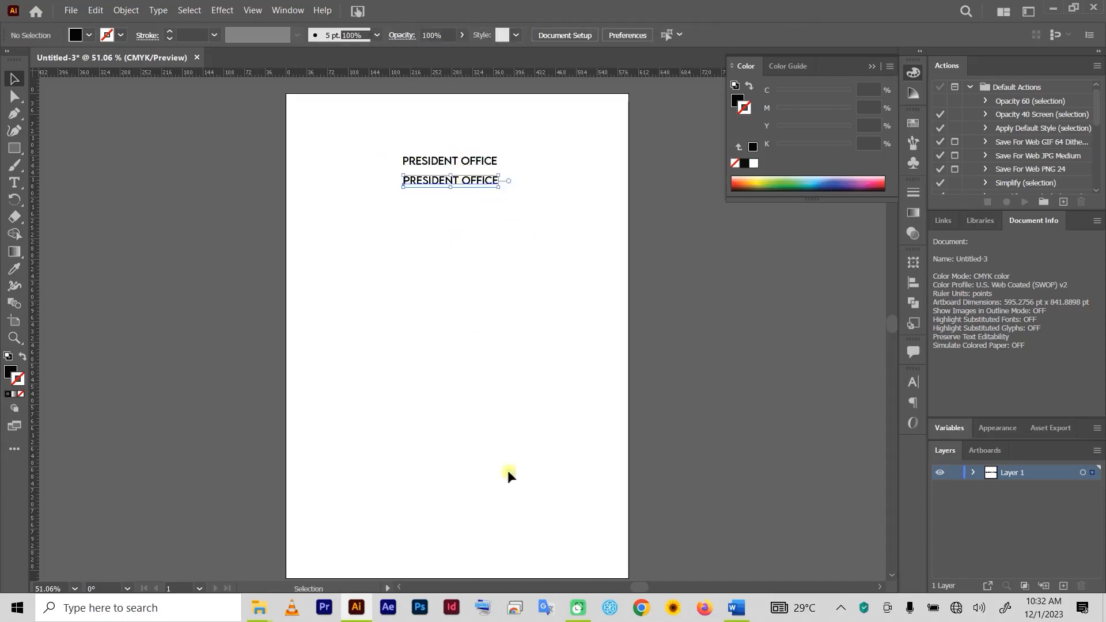
- Copy REGINAL ADMINISTRATION AND LOCAL GOVERNMENT from the Word document and replace the duplicated heading's text with it in Illustrator
{"action": "left_click", "coordinate": [736, 608]}
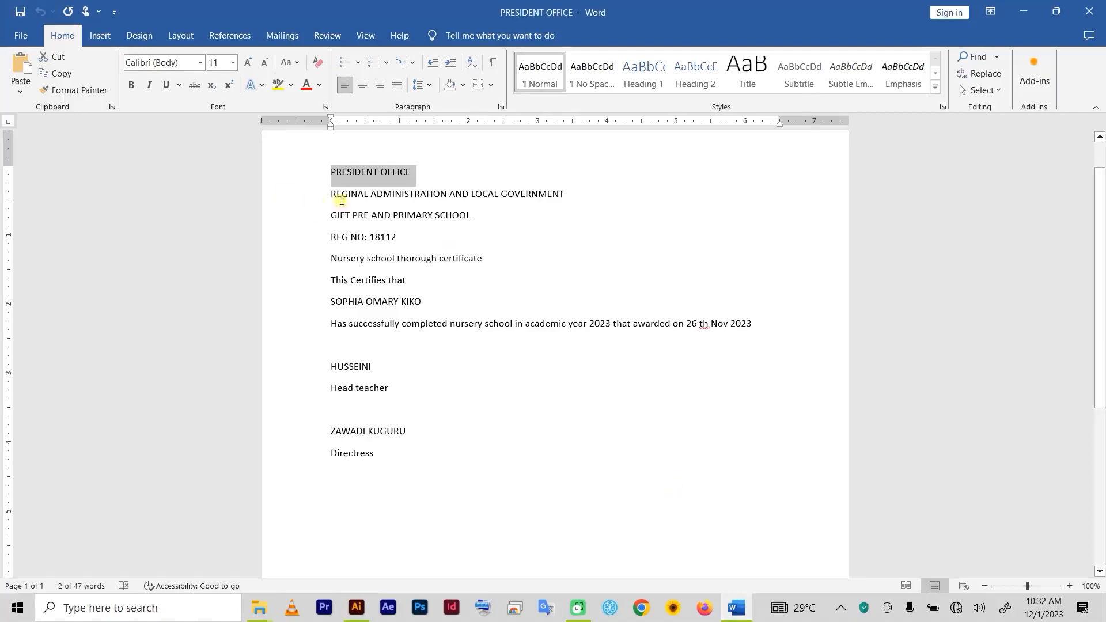
{"action": "left_click_drag", "start_coordinate": [332, 196], "coordinate": [536, 193]}
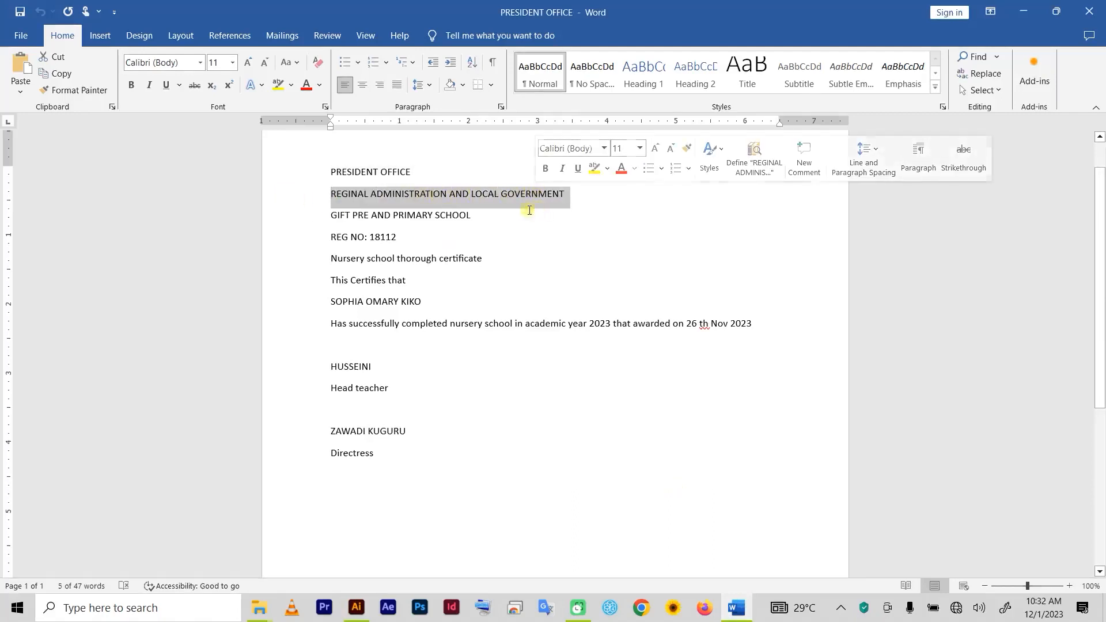
{"action": "key", "text": "ctrl+c"}
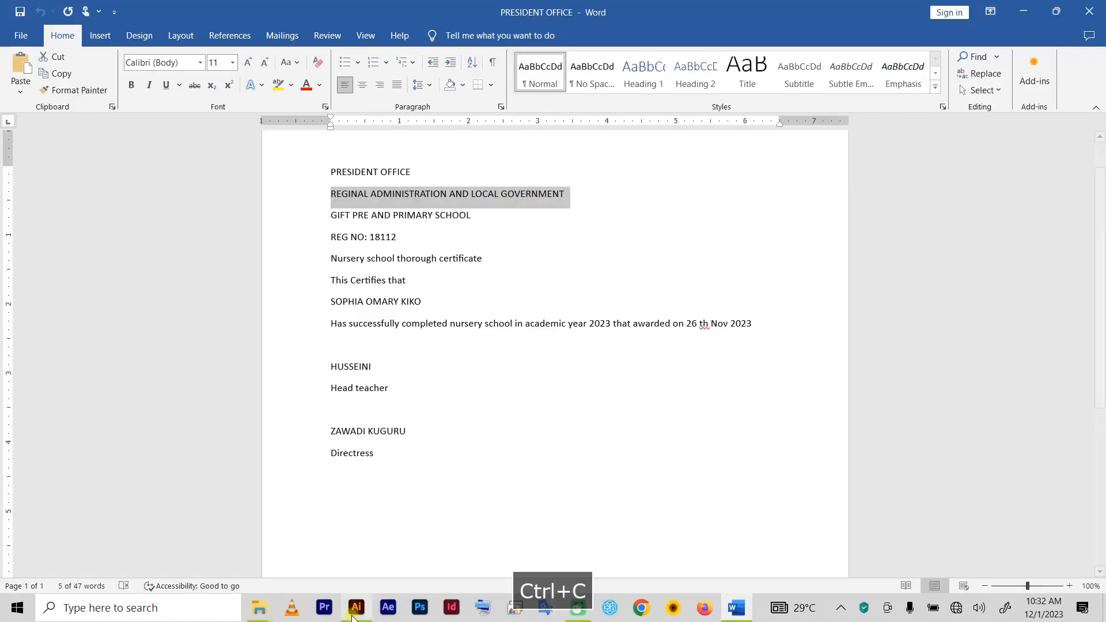
{"action": "mouse_move", "coordinate": [357, 608]}
{"action": "left_click", "coordinate": [348, 552]}
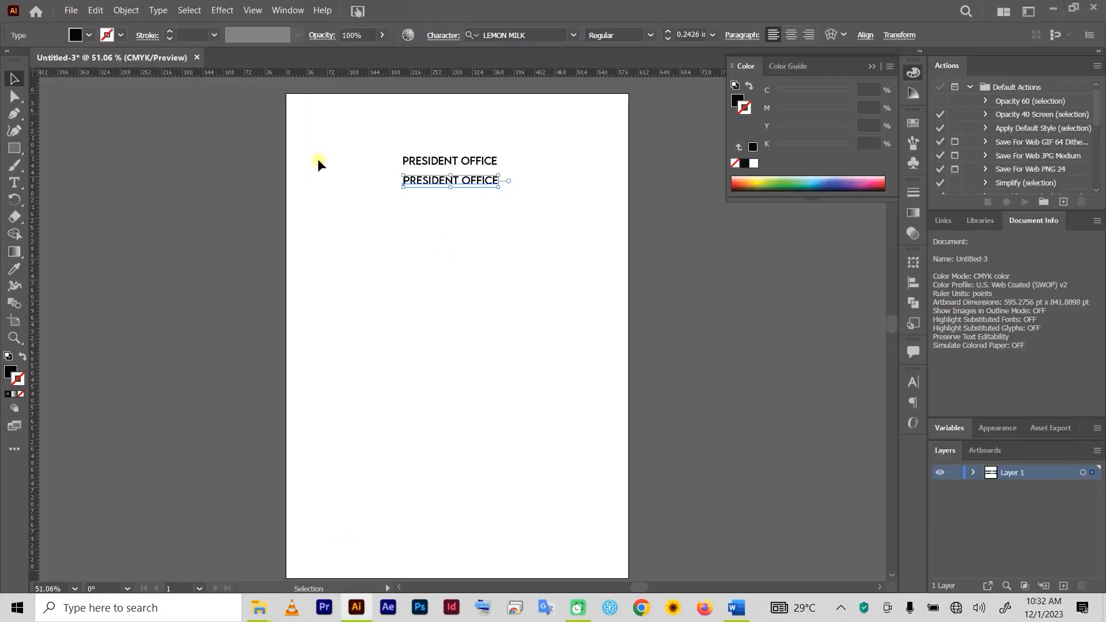
{"action": "left_click", "coordinate": [14, 183]}
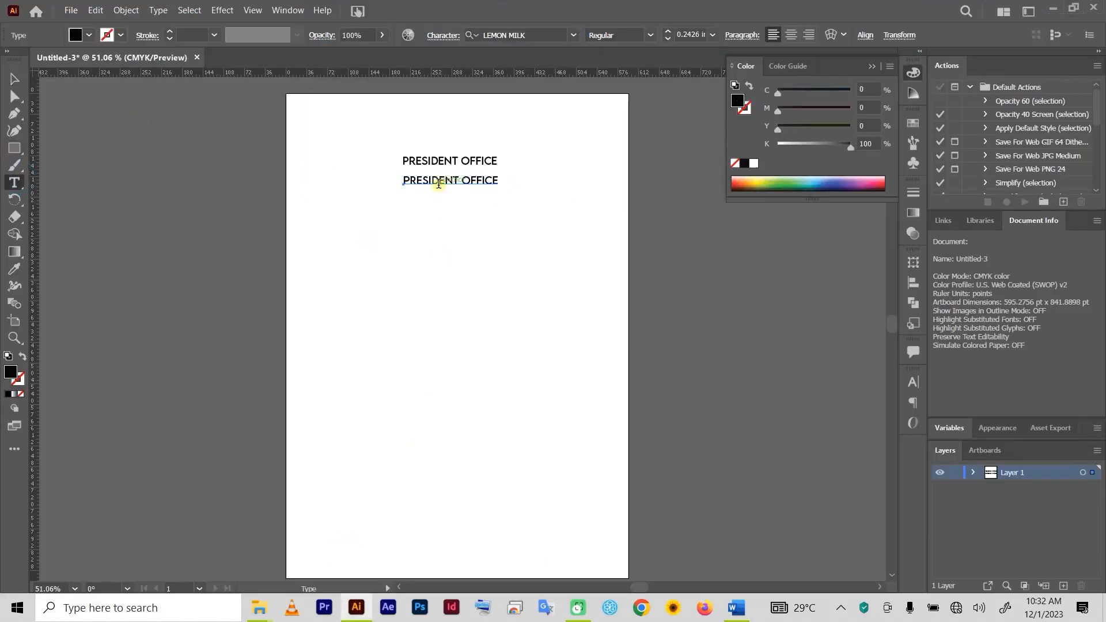
{"action": "left_click", "coordinate": [438, 183]}
{"action": "key", "text": "ctrl+a"}
{"action": "key", "text": "ctrl+v"}
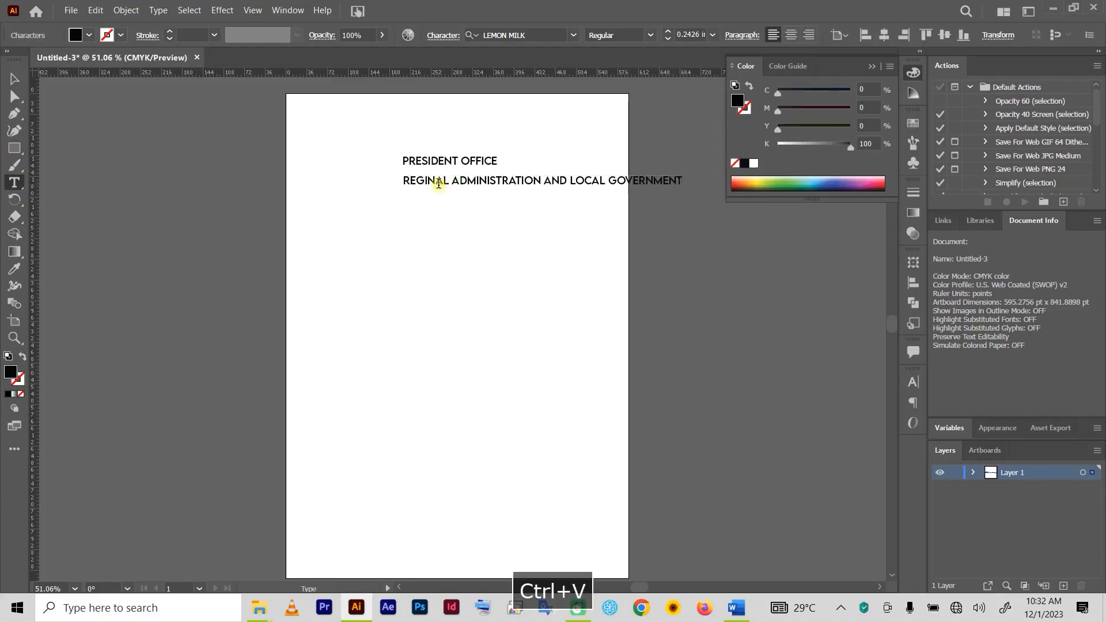
{"action": "left_click", "coordinate": [15, 78]}
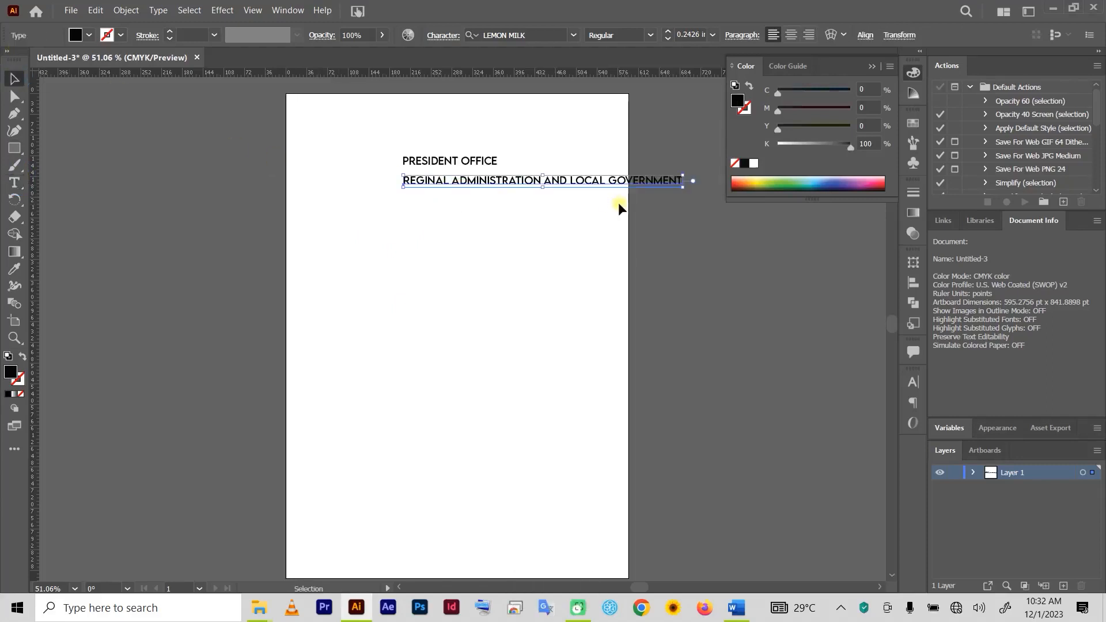
- Scale down the REGINAL ADMINISTRATION AND LOCAL GOVERNMENT line and center it with the PRESIDENT OFFICE heading above it
{"action": "left_click", "coordinate": [612, 184]}
{"action": "left_click_drag", "start_coordinate": [611, 183], "coordinate": [538, 175]}
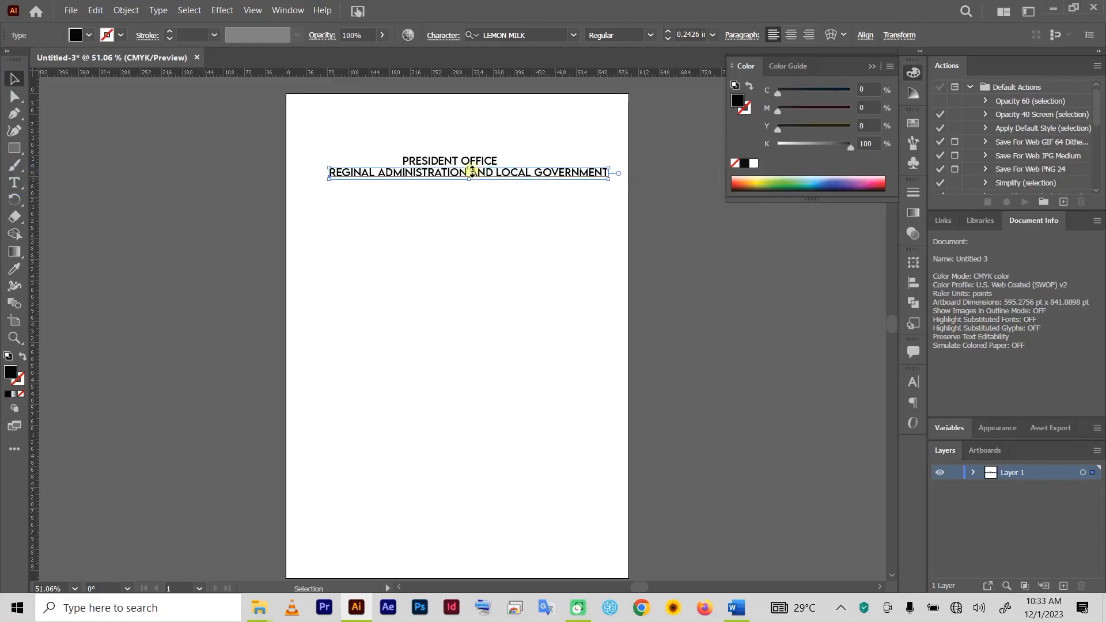
{"action": "mouse_move", "coordinate": [471, 169]}
{"action": "left_mouse_down"}
{"action": "mouse_move", "coordinate": [496, 175]}
{"action": "mouse_move", "coordinate": [481, 163]}
{"action": "left_mouse_up"}
{"action": "left_click", "coordinate": [497, 210]}
{"action": "left_click", "coordinate": [524, 229]}
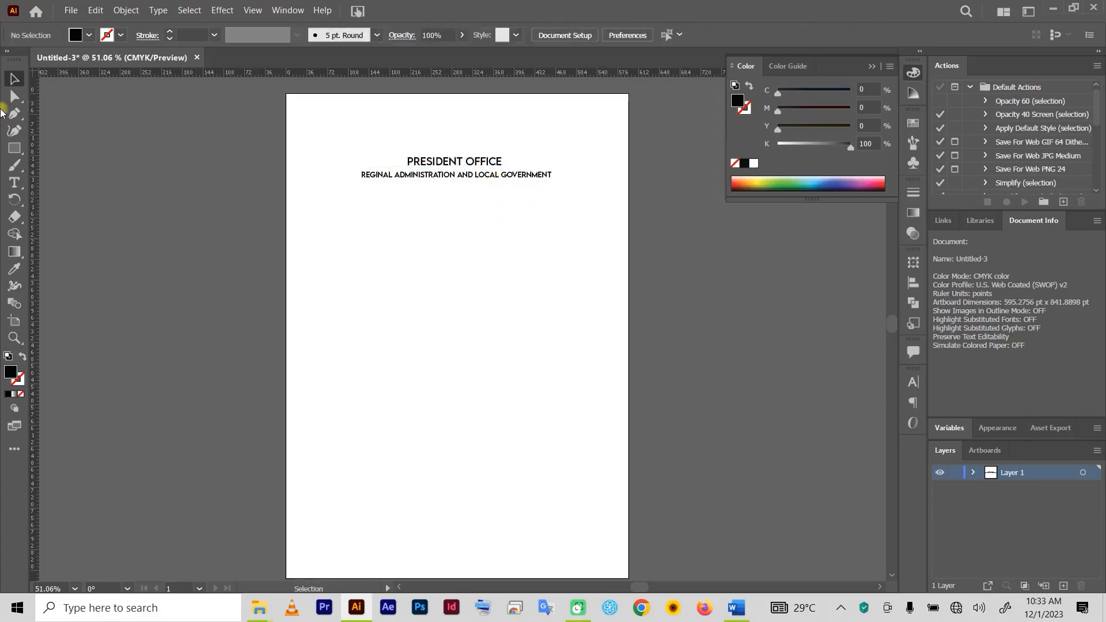
- Draw a horizontal line segment centered beneath the two heading lines and give it a 0.1 cm stroke
{"action": "left_click_drag", "start_coordinate": [17, 156], "coordinate": [69, 221]}
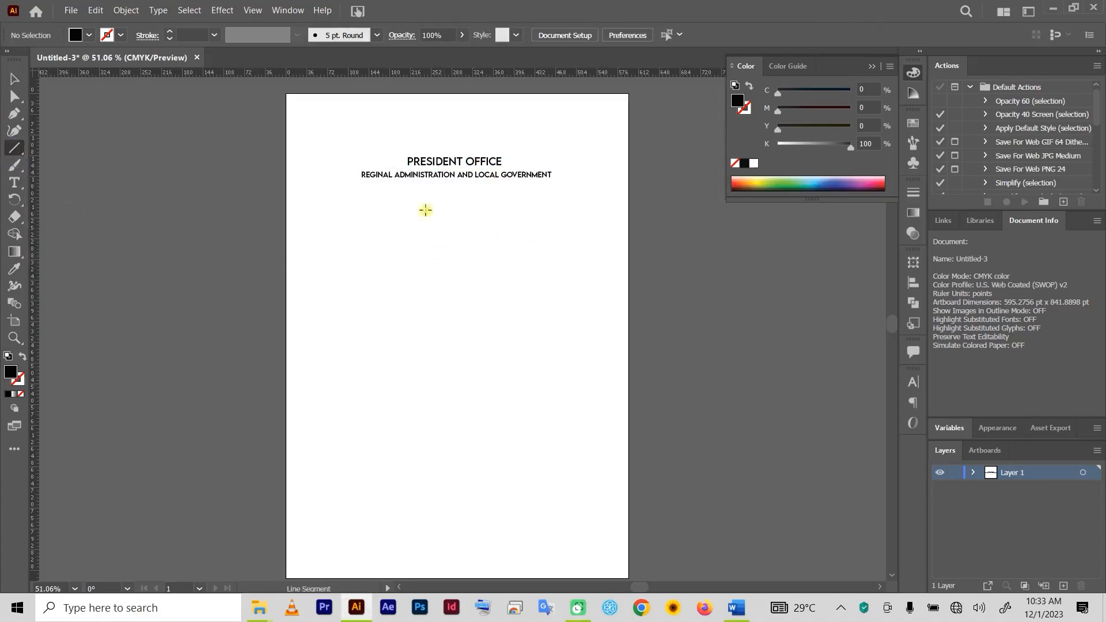
{"action": "left_click_drag", "start_coordinate": [390, 189], "coordinate": [522, 187]}
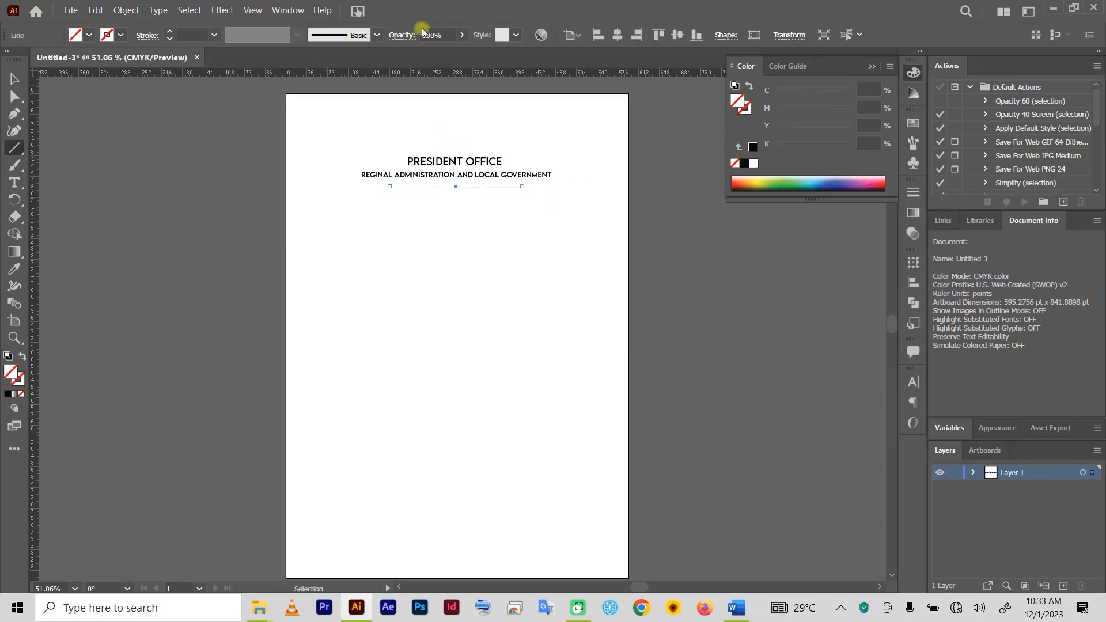
{"action": "left_click", "coordinate": [170, 31]}
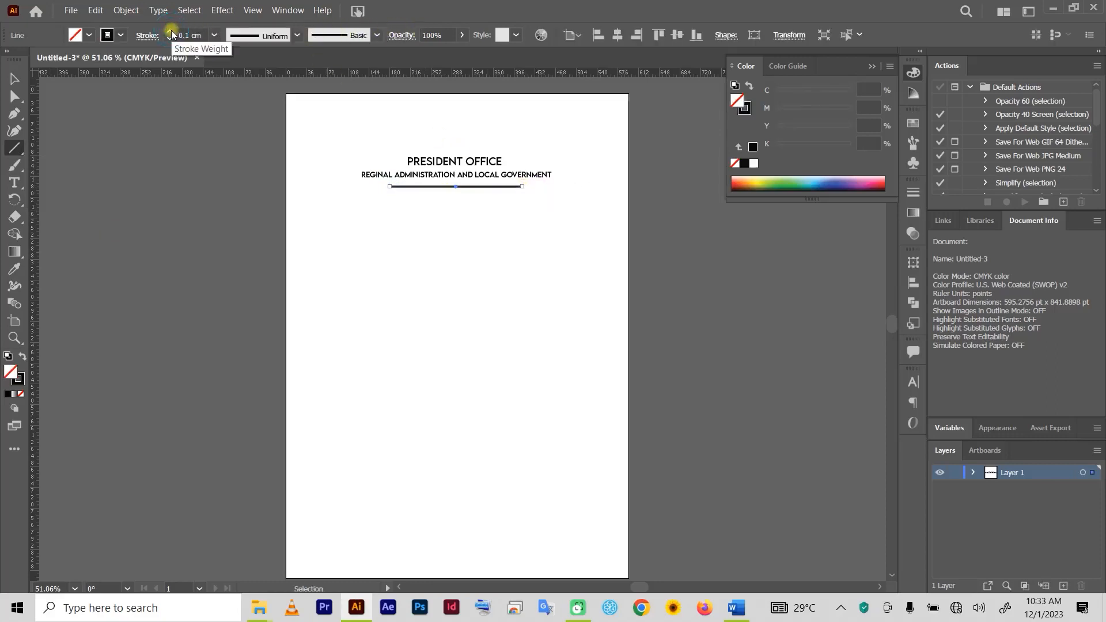
{"action": "left_click", "coordinate": [296, 36]}
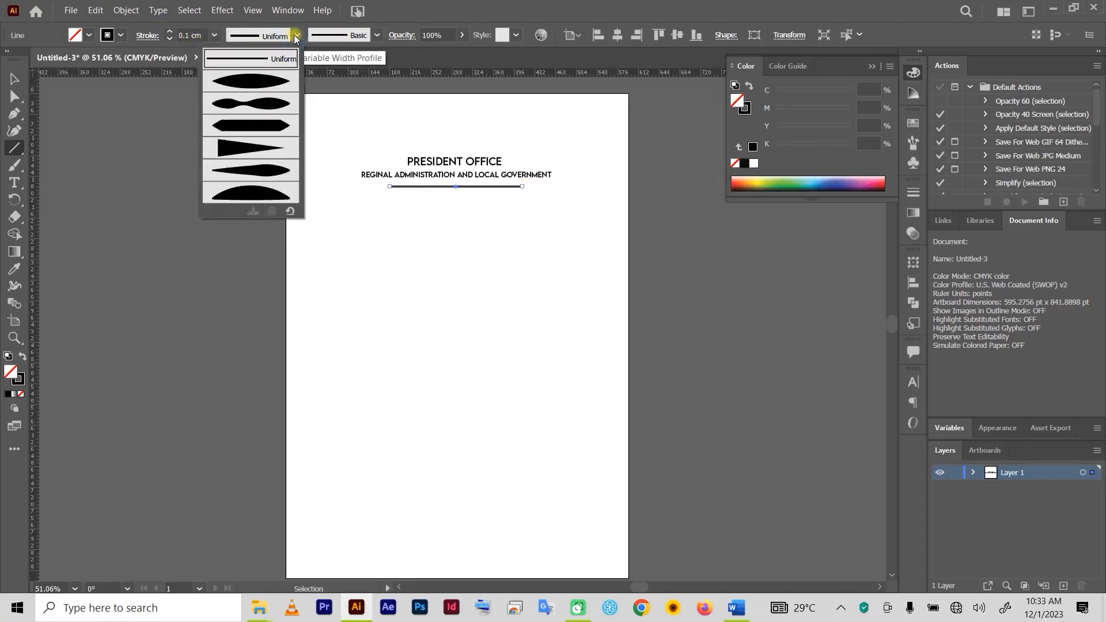
{"action": "left_click", "coordinate": [213, 36]}
{"action": "left_click", "coordinate": [214, 36]}
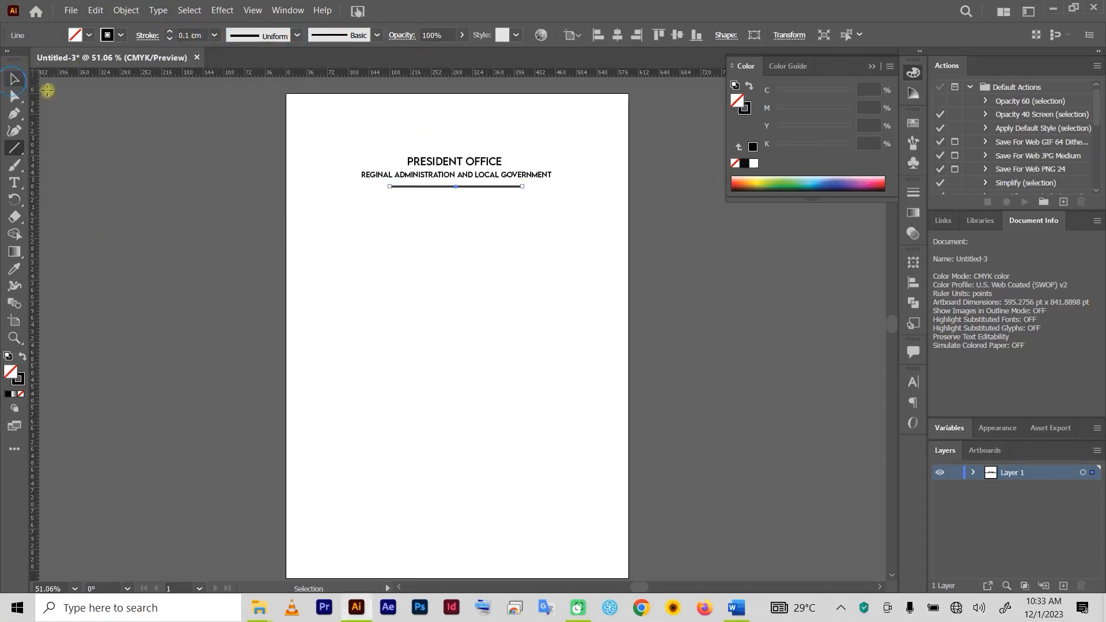
{"action": "left_click", "coordinate": [8, 72]}
{"action": "left_click", "coordinate": [15, 78]}
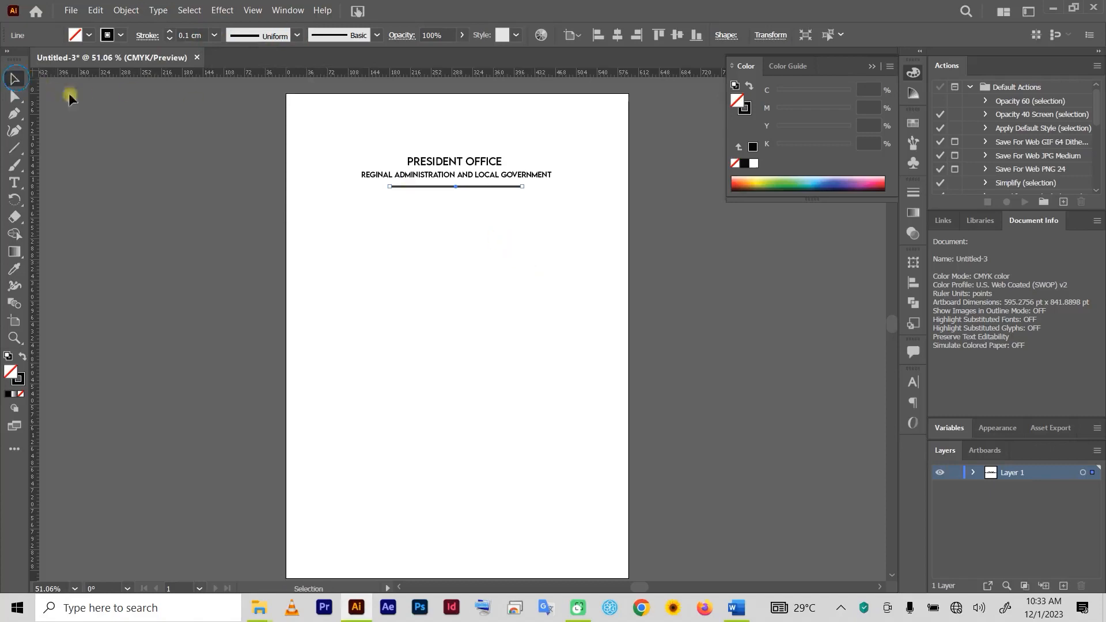
{"action": "left_click", "coordinate": [465, 249]}
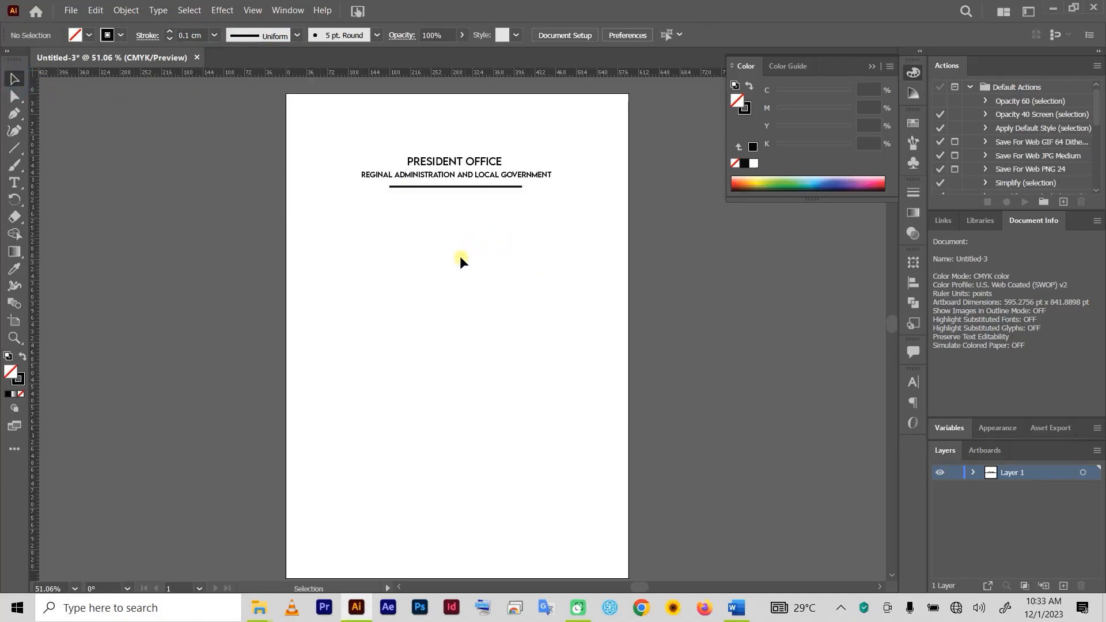
- Delete the horizontal line beneath the heading
{"action": "left_click", "coordinate": [459, 187]}
{"action": "key", "text": "Delete"}
- Draw a thin horizontal rectangle beneath the two heading lines and fill it with black, without a stroke
{"action": "left_click", "coordinate": [23, 153]}
{"action": "left_click", "coordinate": [64, 149]}
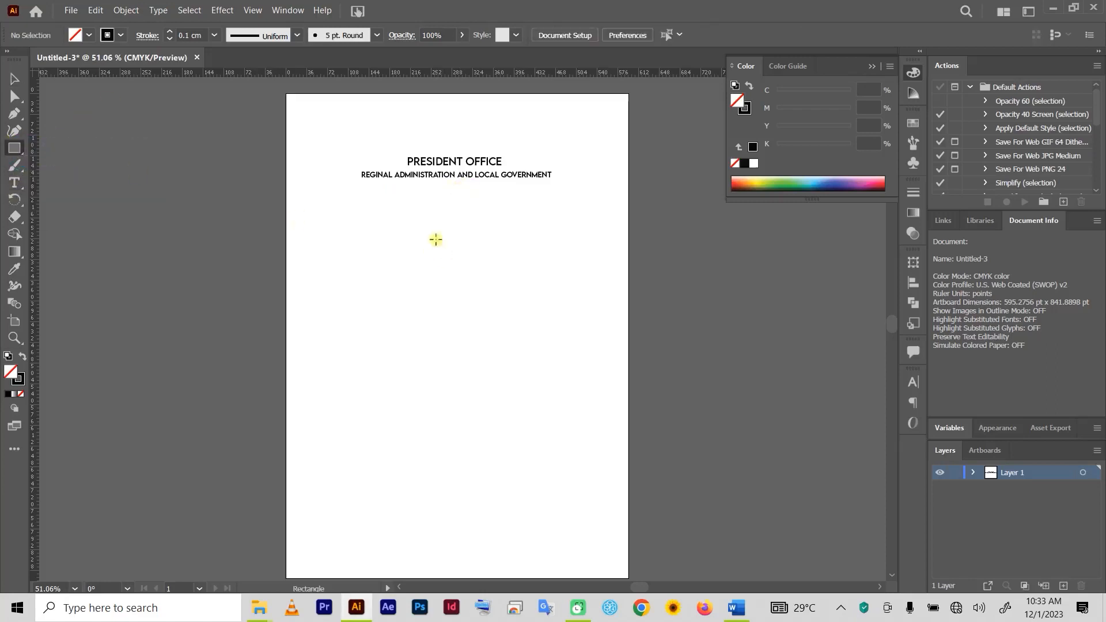
{"action": "left_click_drag", "start_coordinate": [376, 191], "coordinate": [526, 191]}
{"action": "left_click", "coordinate": [169, 43]}
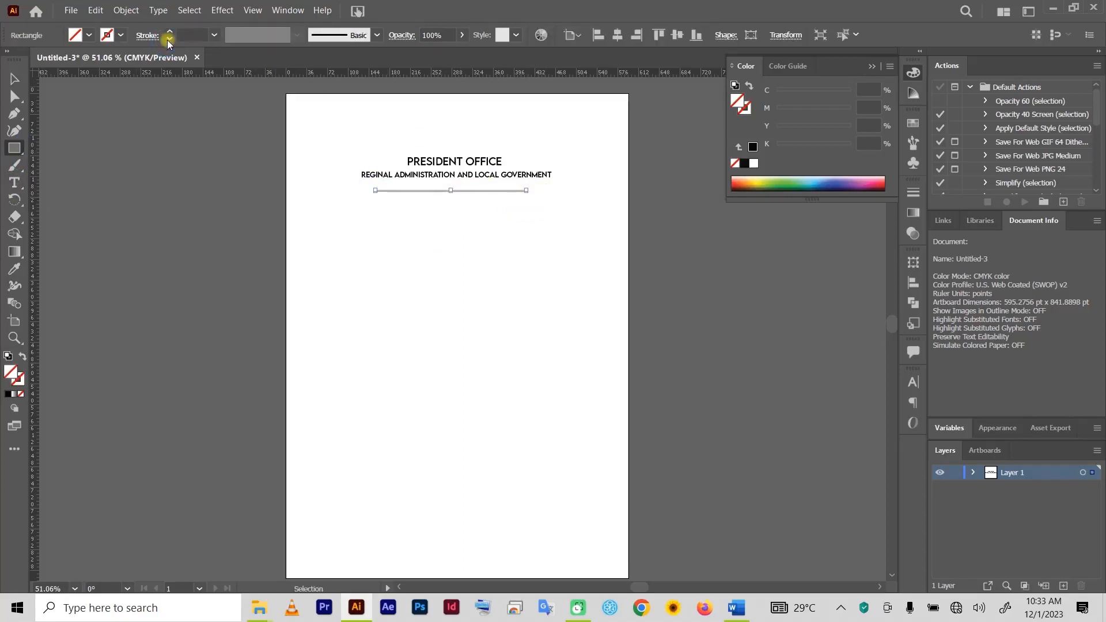
{"action": "left_click", "coordinate": [107, 35]}
{"action": "left_click", "coordinate": [41, 58]}
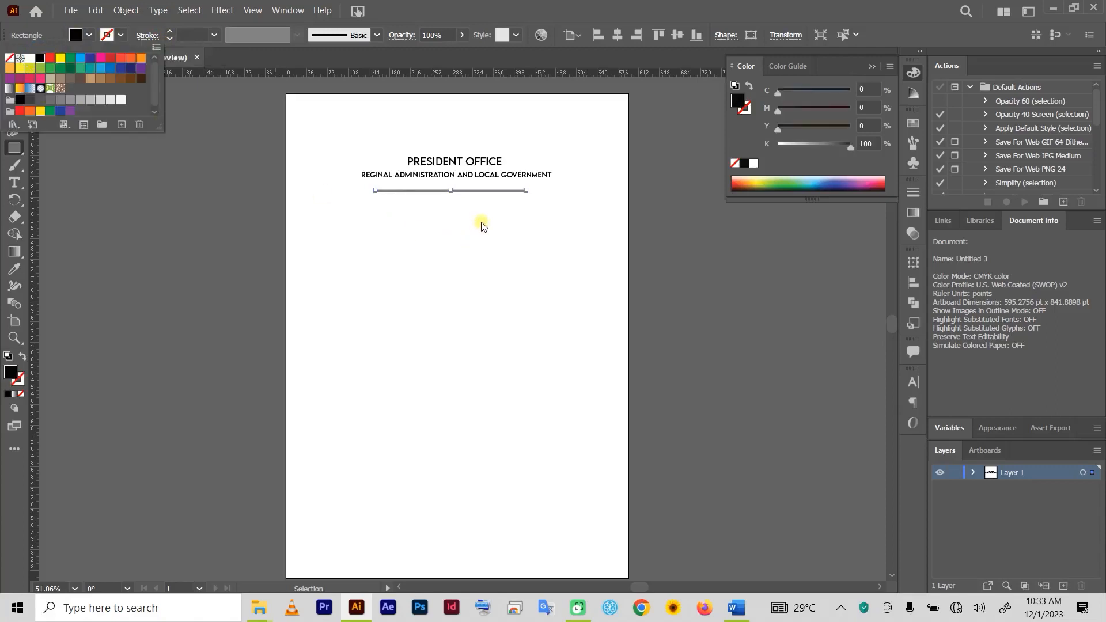
{"action": "key", "text": "Escape"}
- Reduce the height of the black rectangle beneath the headings so it forms a fine line
{"action": "scroll", "coordinate": [484, 227], "scroll_direction": "up", "scroll_amount": 3}
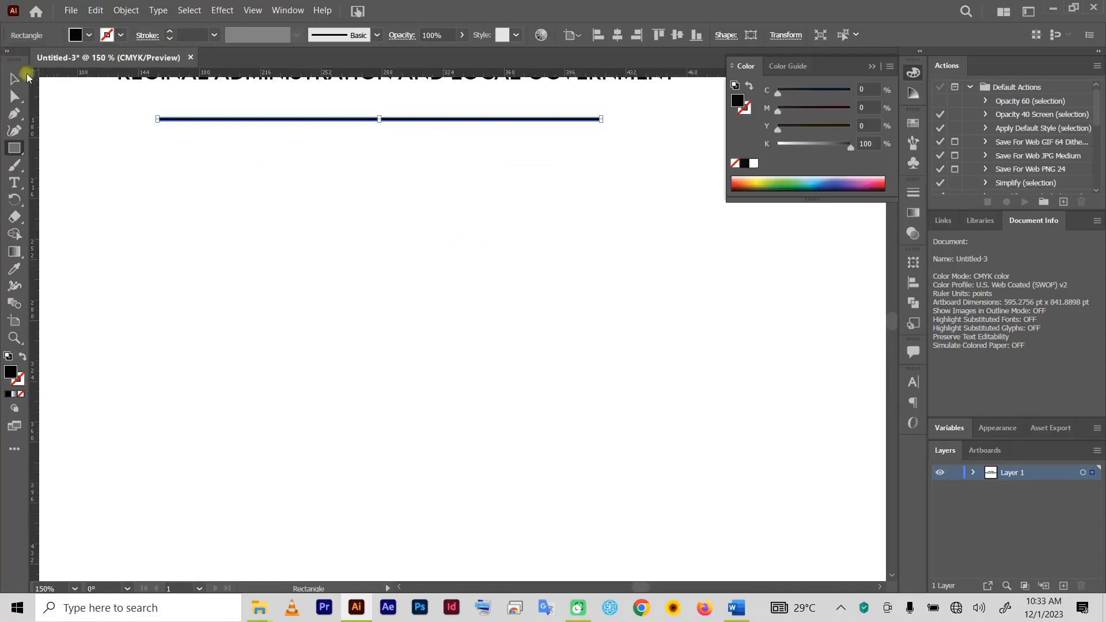
{"action": "scroll", "coordinate": [447, 213], "scroll_direction": "up", "scroll_amount": 4}
{"action": "key", "text": "space"}
{"action": "left_click_drag", "start_coordinate": [396, 185], "coordinate": [482, 383]}
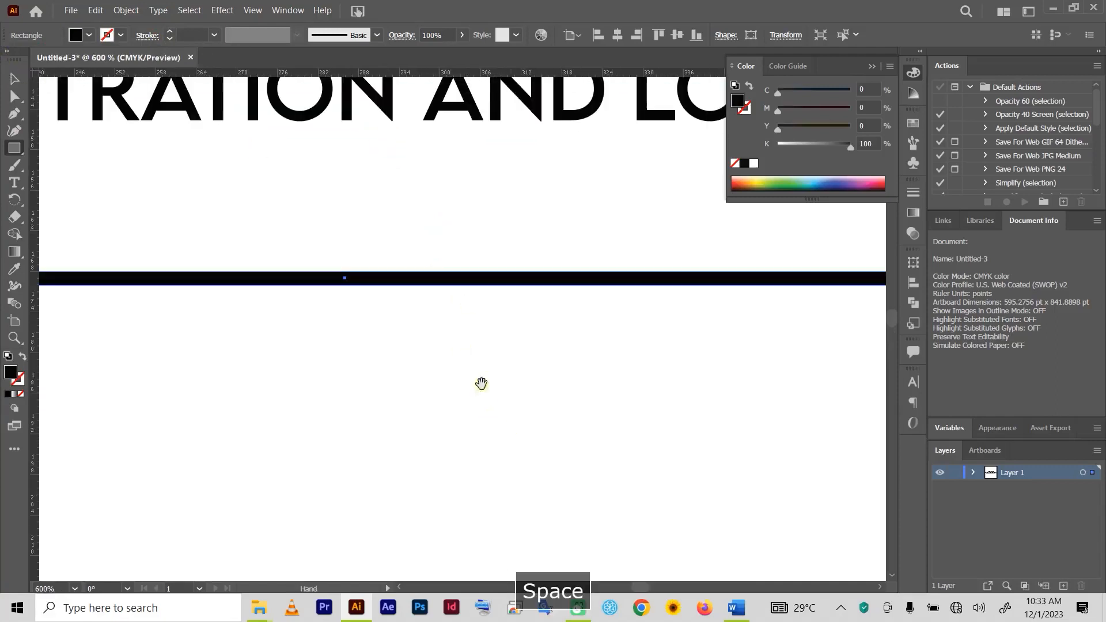
{"action": "left_click_drag", "start_coordinate": [347, 284], "coordinate": [346, 275]}
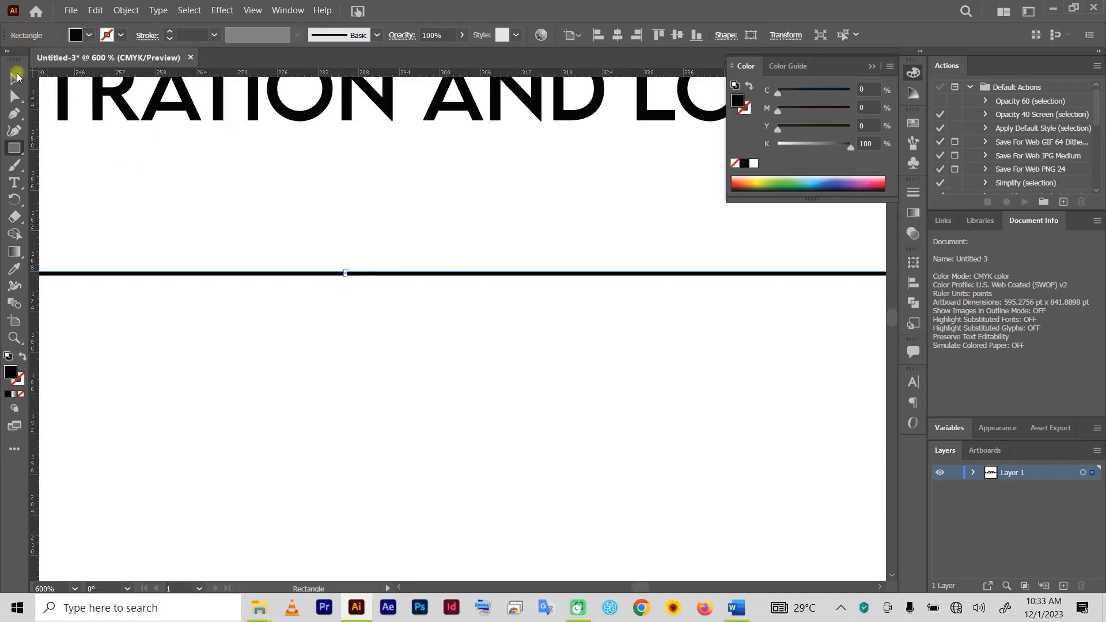
{"action": "left_click", "coordinate": [17, 77]}
{"action": "key", "text": "ctrl+minus"}
{"action": "key", "text": "ctrl+minus"}
{"action": "key", "text": "ctrl+minus"}
{"action": "key", "text": "ctrl+minus"}
{"action": "left_click", "coordinate": [488, 326]}
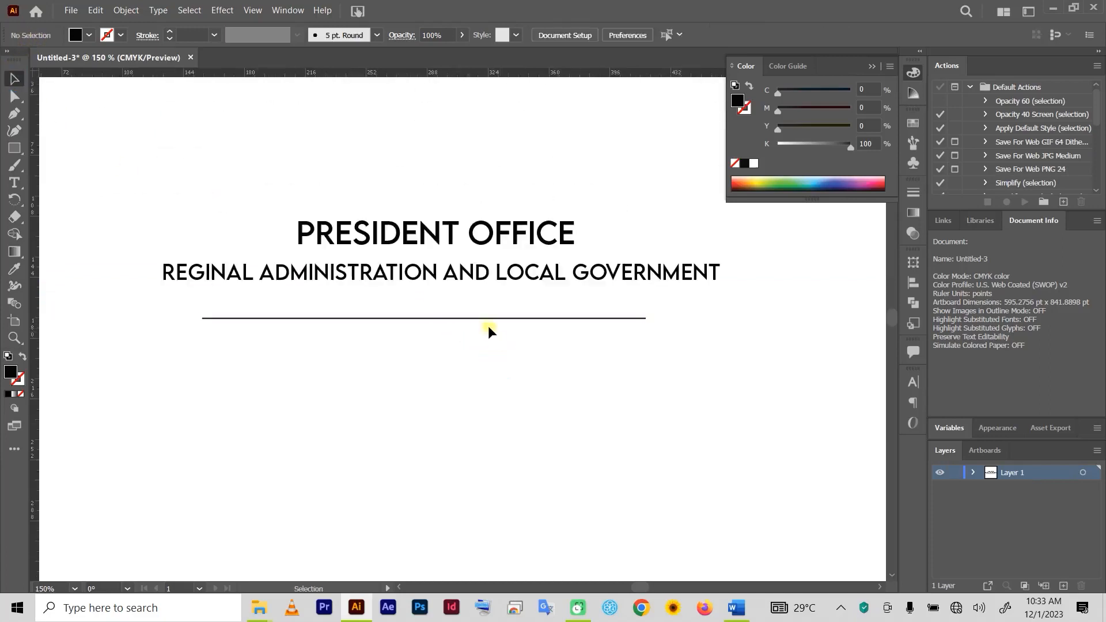
- Align the thin line and both heading lines to a common horizontal center
{"action": "left_click", "coordinate": [486, 321]}
{"action": "left_click_drag", "start_coordinate": [543, 396], "coordinate": [387, 173]}
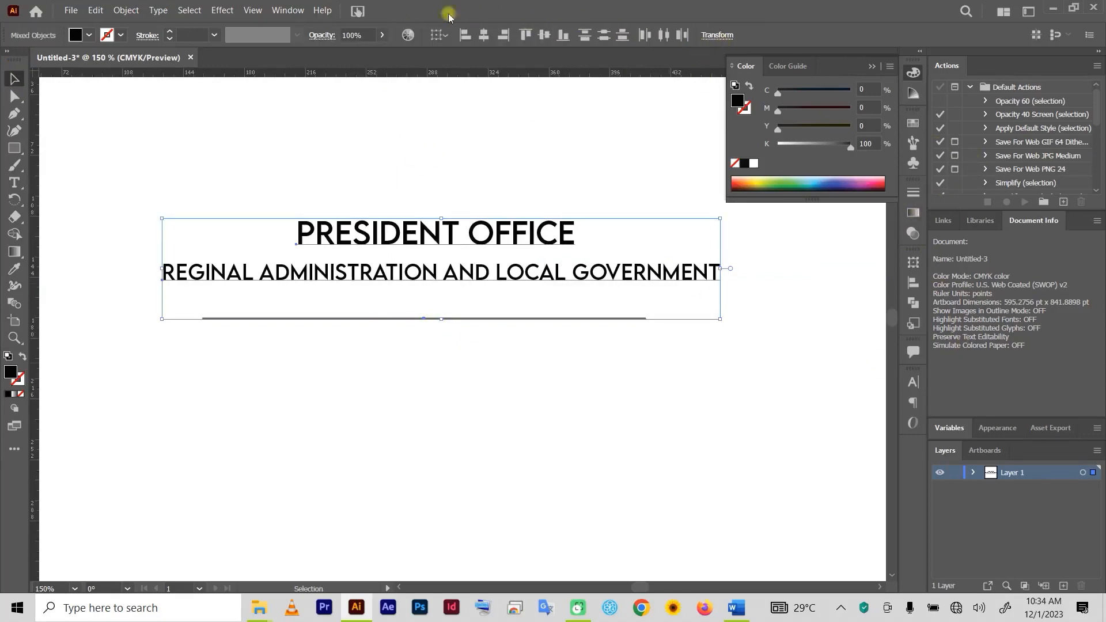
{"action": "left_click", "coordinate": [287, 11]}
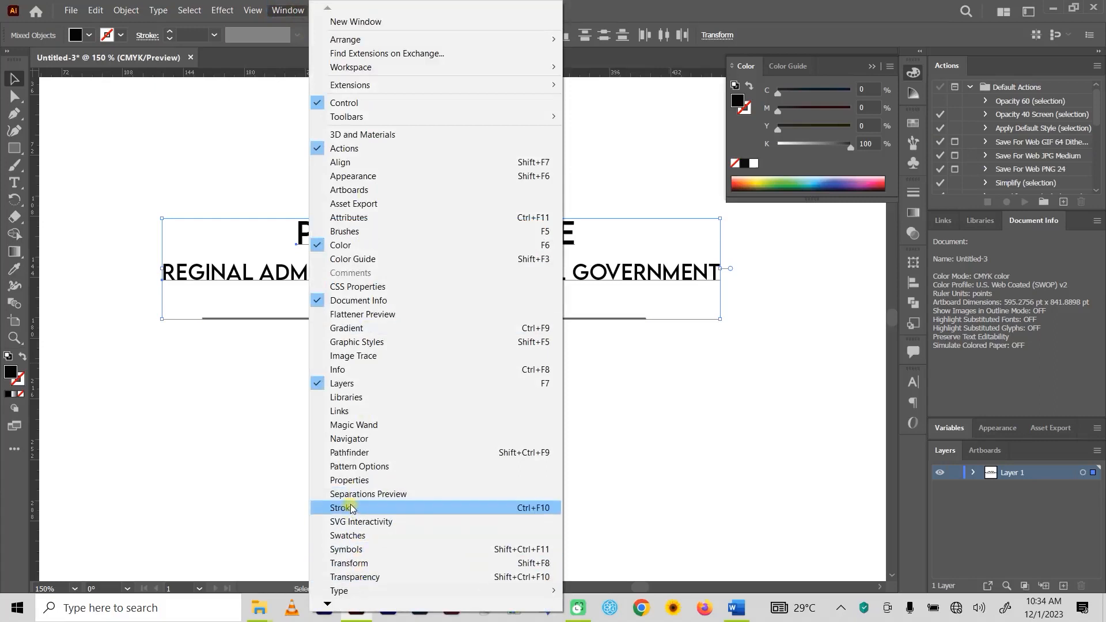
{"action": "left_click", "coordinate": [355, 163]}
{"action": "left_click", "coordinate": [766, 295]}
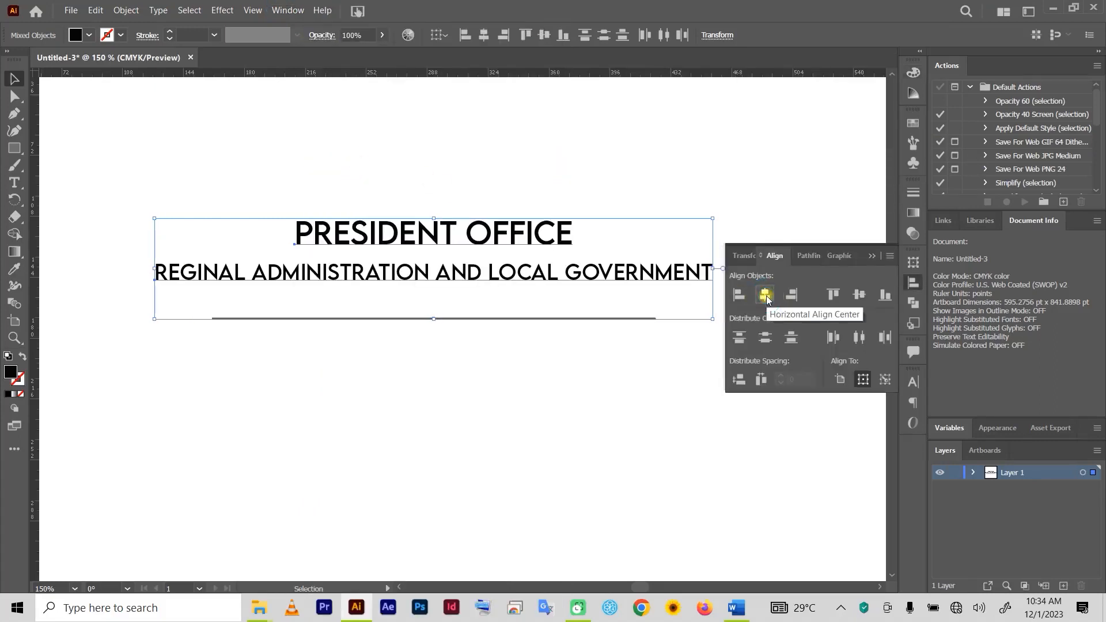
- Nudge the thin line up until it sits close beneath REGINAL ADMINISTRATION AND LOCAL GOVERNMENT
{"action": "left_click", "coordinate": [476, 357]}
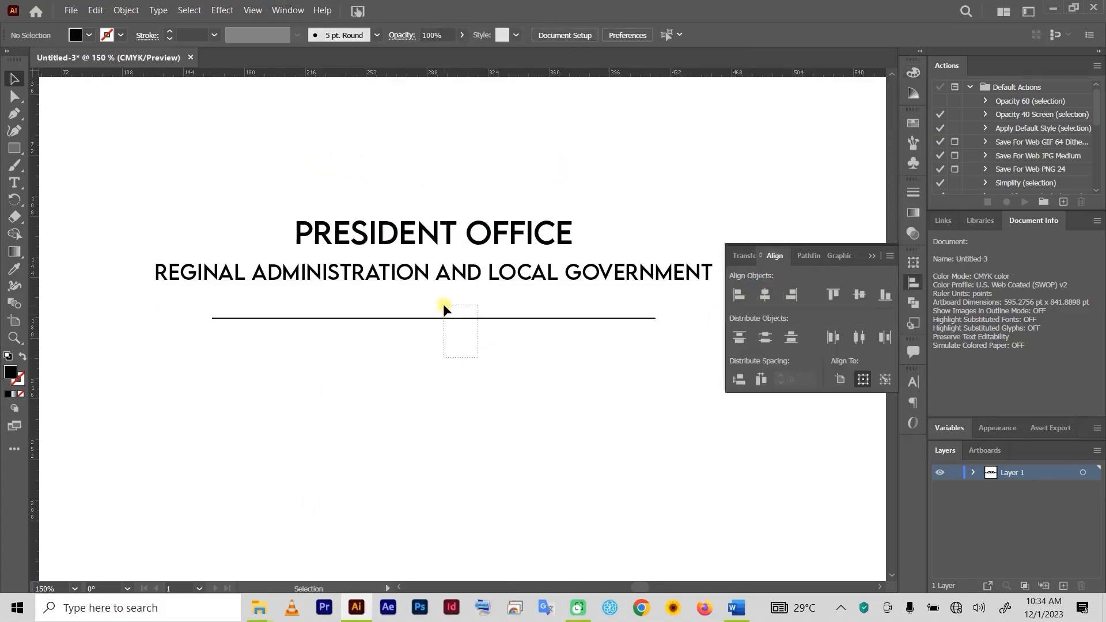
{"action": "left_click_drag", "start_coordinate": [444, 309], "coordinate": [443, 302]}
{"action": "key", "text": "Up"}
{"action": "key", "text": "Up"}
{"action": "key", "text": "Up"}
{"action": "key", "text": "Up"}
{"action": "key", "text": "Up"}
{"action": "key", "text": "Up"}
{"action": "key", "text": "Up"}
{"action": "key", "text": "Up"}
{"action": "key", "text": "Up"}
{"action": "key", "text": "Up"}
{"action": "key", "text": "Up"}
{"action": "key", "text": "Up"}
{"action": "key", "text": "Up"}
{"action": "key", "text": "Up"}
{"action": "key", "text": "Up"}
{"action": "key", "text": "Up"}
{"action": "key", "text": "Up"}
{"action": "key", "text": "Up"}
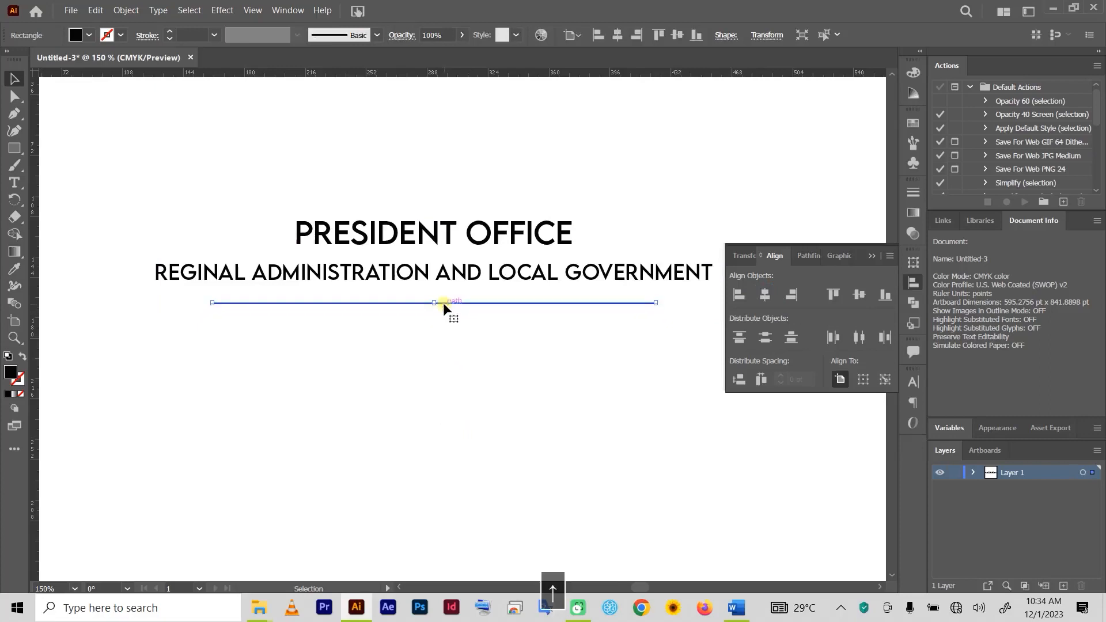
{"action": "key", "text": "Up"}
{"action": "key", "text": "Up"}
{"action": "key", "text": "Up"}
{"action": "key", "text": "Up"}
{"action": "key", "text": "Up"}
{"action": "key", "text": "Up"}
{"action": "key", "text": "Up"}
{"action": "key", "text": "Up"}
{"action": "key", "text": "Up"}
{"action": "key", "text": "Up"}
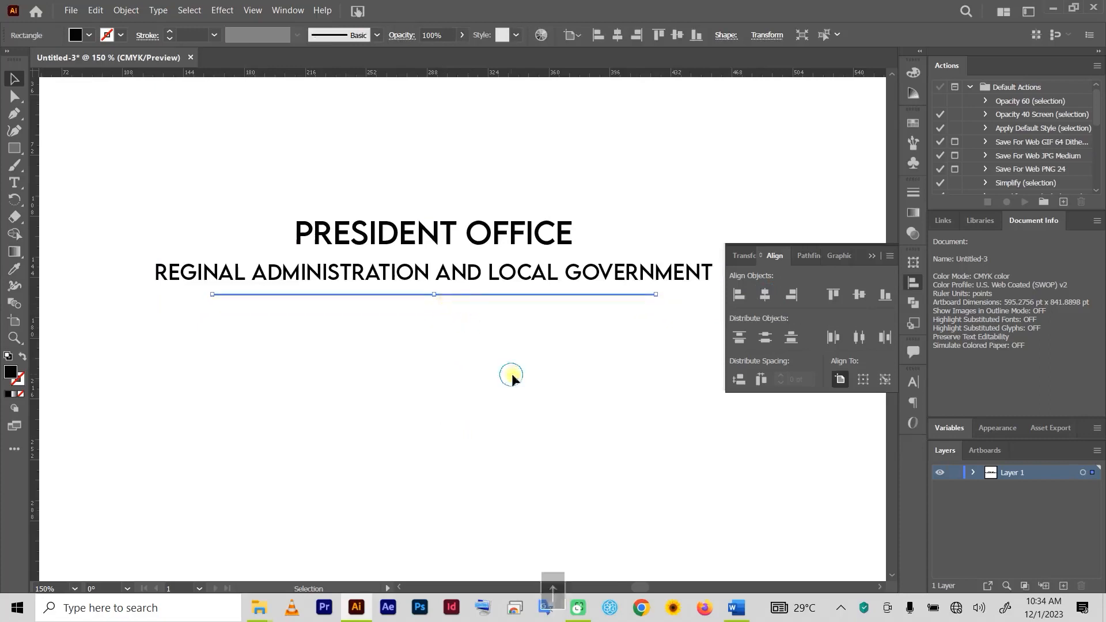
{"action": "left_click", "coordinate": [512, 374]}
- Copy GIFT PRE AND PRIMARY SCHOOL from the Word document and put it in a duplicate of the PRESIDENT OFFICE heading below the line in Illustrator
{"action": "mouse_move", "coordinate": [736, 607]}
{"action": "left_click", "coordinate": [736, 568]}
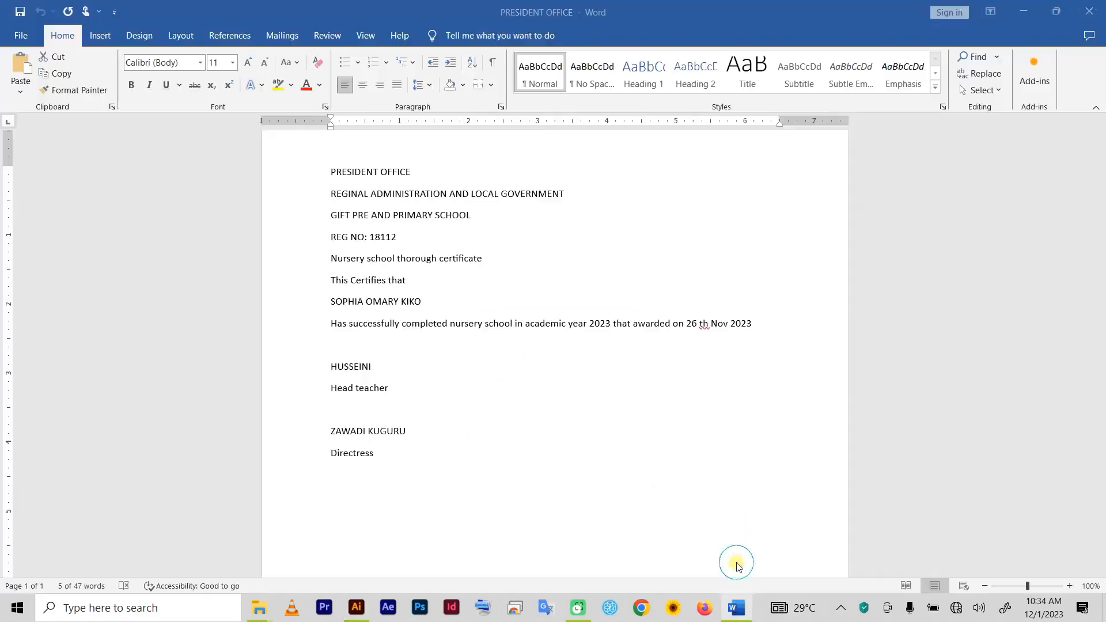
{"action": "left_click_drag", "start_coordinate": [329, 218], "coordinate": [468, 221]}
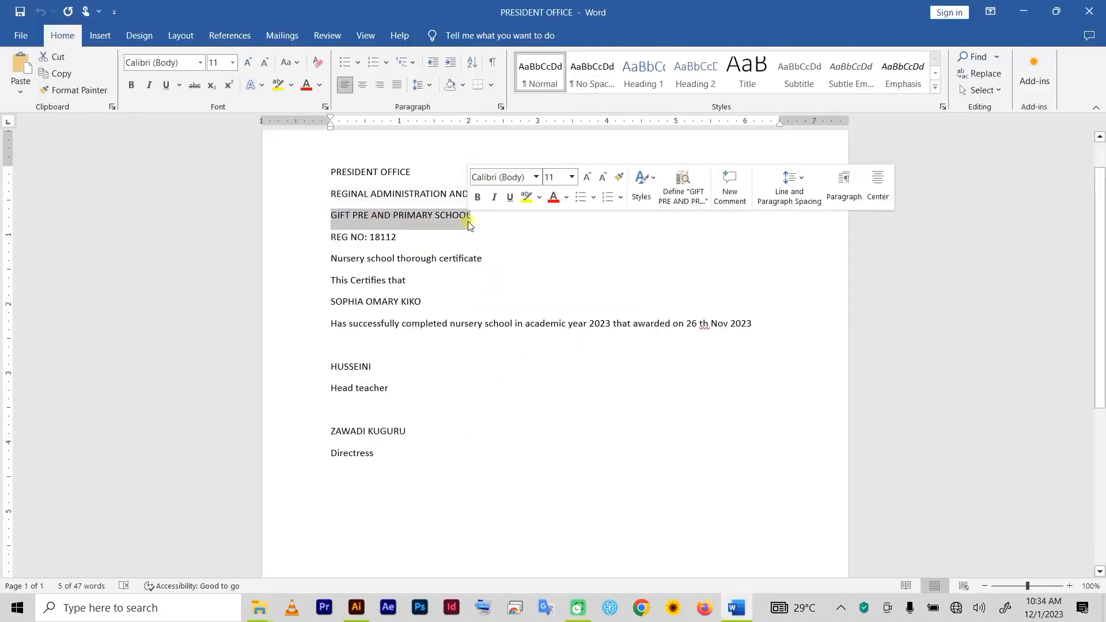
{"action": "key", "text": "ctrl+c"}
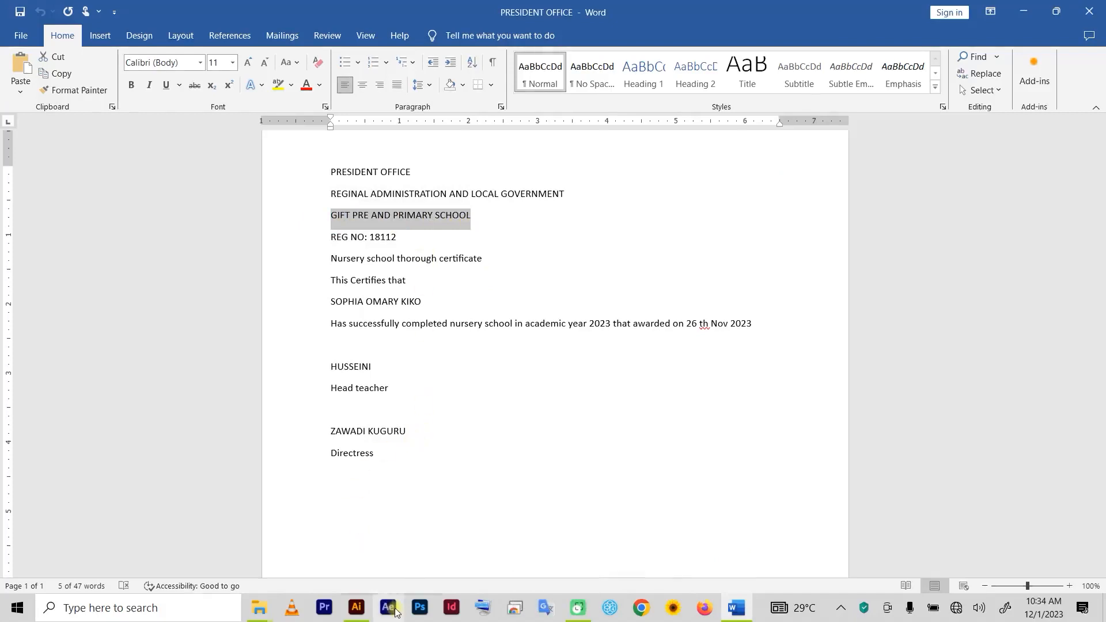
{"action": "mouse_move", "coordinate": [356, 608]}
{"action": "left_click", "coordinate": [349, 539]}
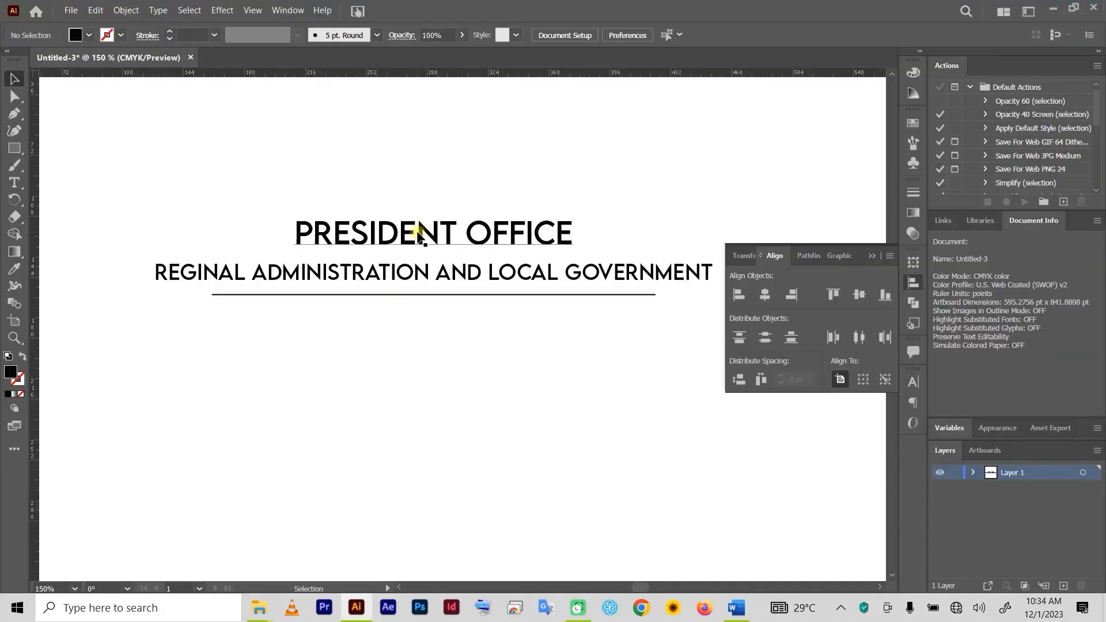
{"action": "key", "text": "ctrl+v"}
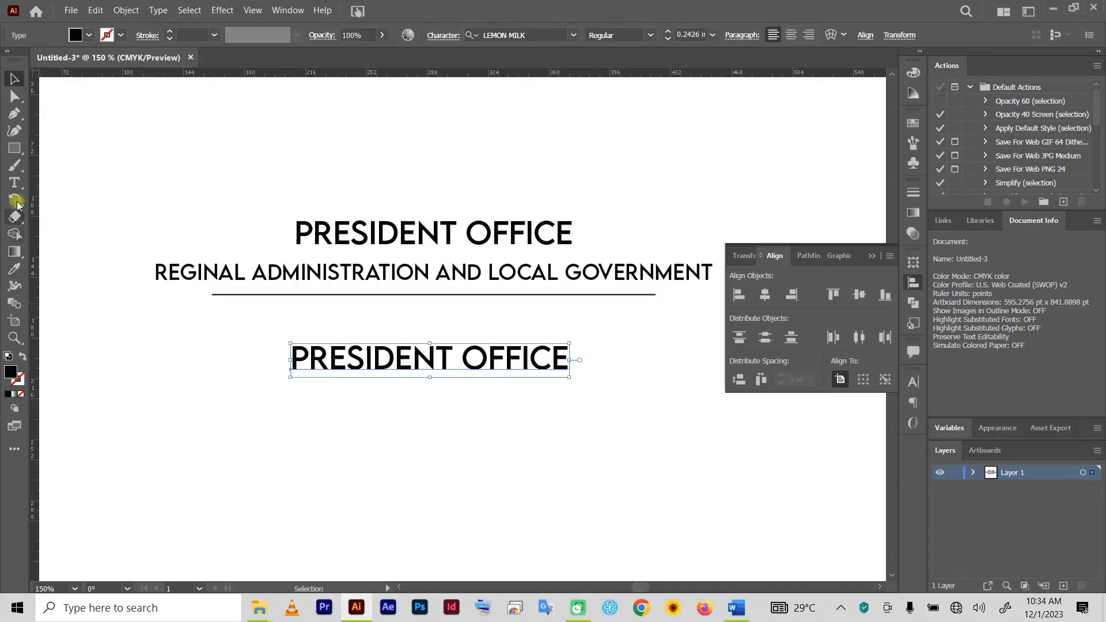
{"action": "left_click", "coordinate": [19, 182]}
{"action": "left_click", "coordinate": [350, 353]}
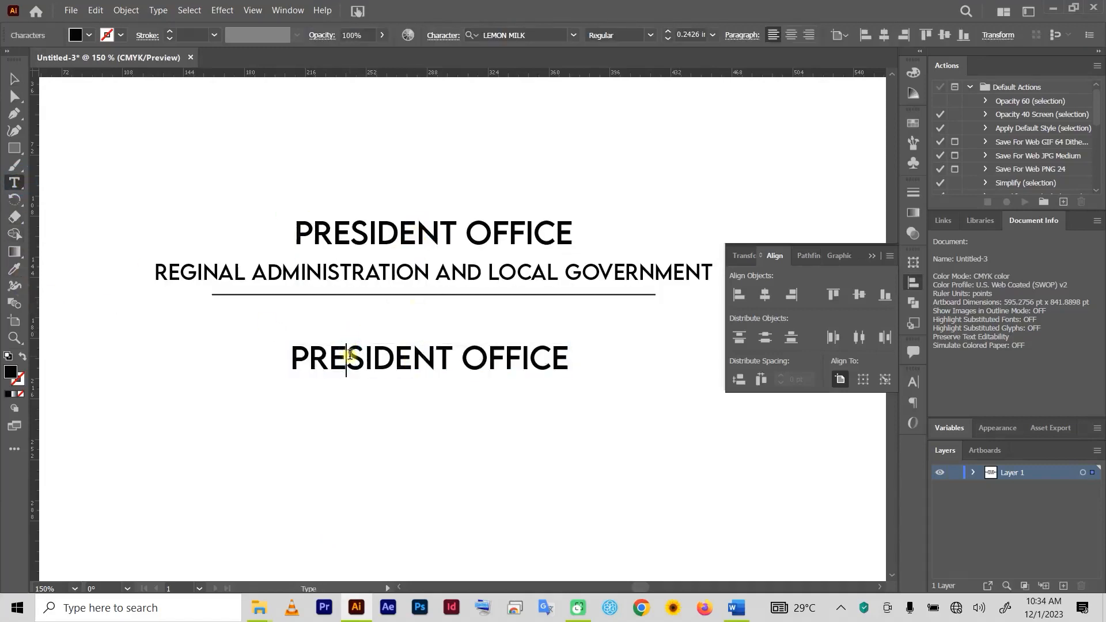
{"action": "key", "text": "ctrl+a"}
{"action": "key", "text": "ctrl+v"}
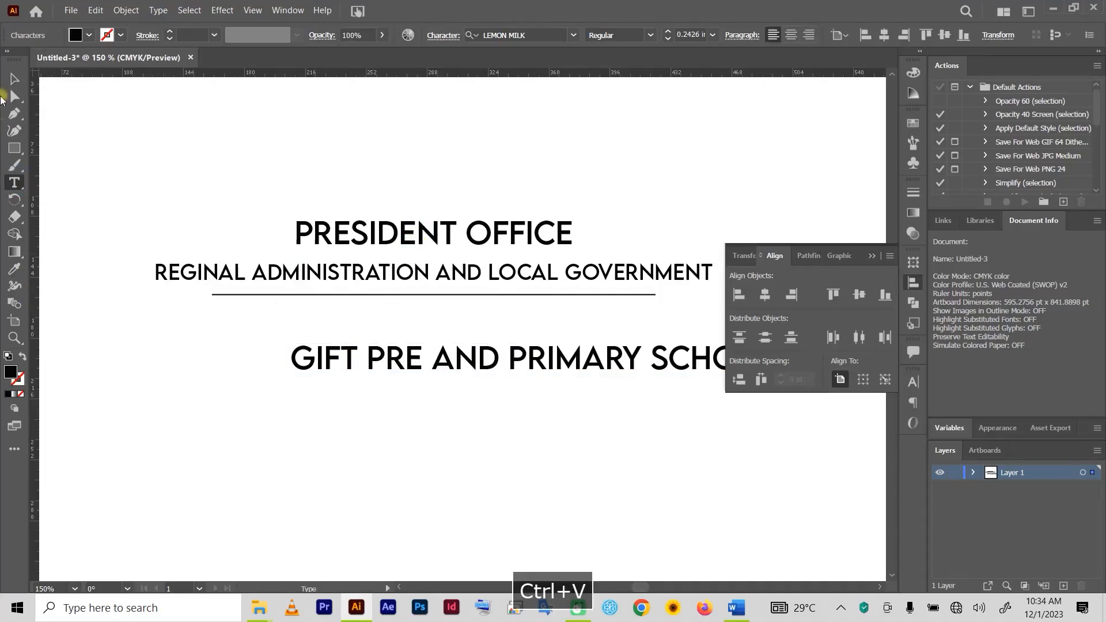
{"action": "left_click", "coordinate": [15, 79]}
- Center GIFT PRE AND PRIMARY SCHOOL beneath the thin line and scale it up wider than the headings above
{"action": "left_click_drag", "start_coordinate": [633, 377], "coordinate": [533, 389]}
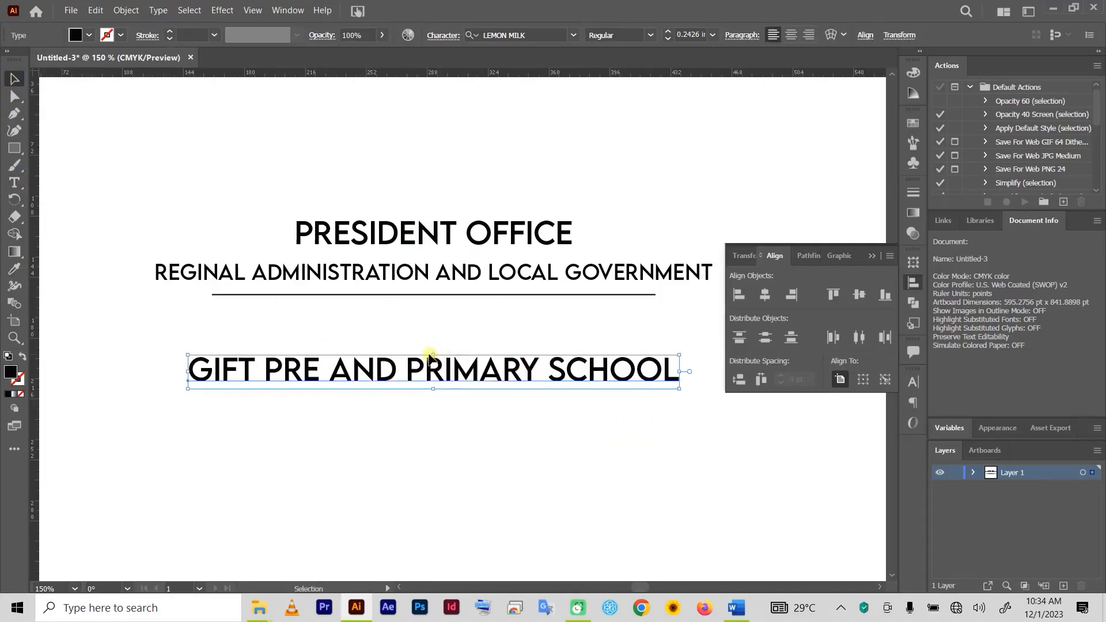
{"action": "left_click_drag", "start_coordinate": [433, 355], "coordinate": [433, 342]}
{"action": "left_click", "coordinate": [505, 430]}
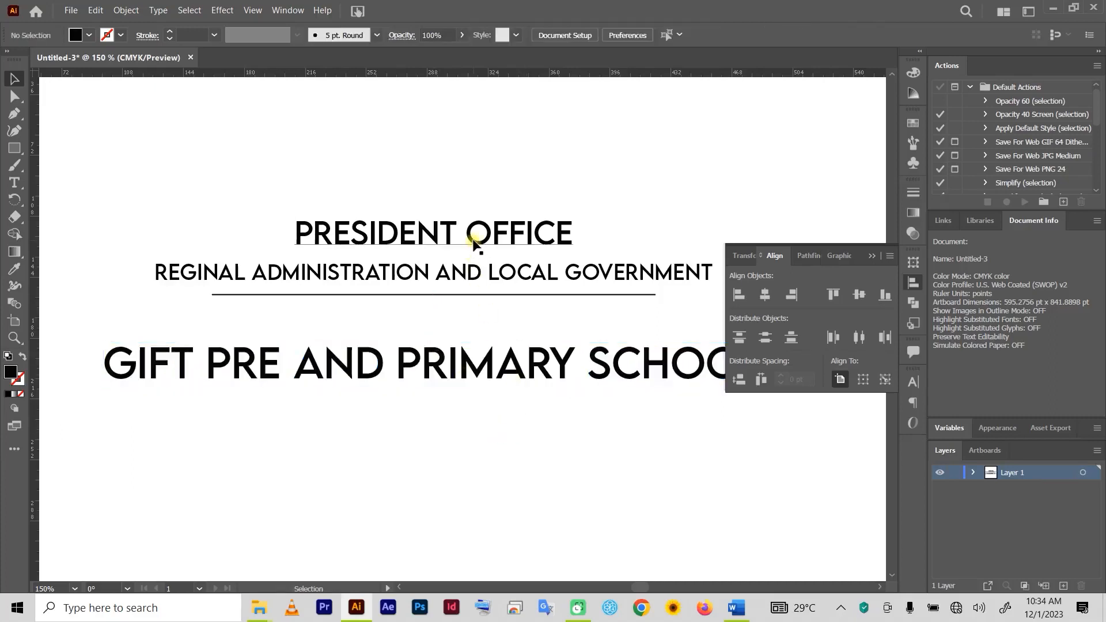
- Duplicate PRESIDENT OFFICE below the school name and replace its text with the REG NO line copied from the Word document
{"action": "left_click_drag", "start_coordinate": [476, 264], "coordinate": [489, 422]}
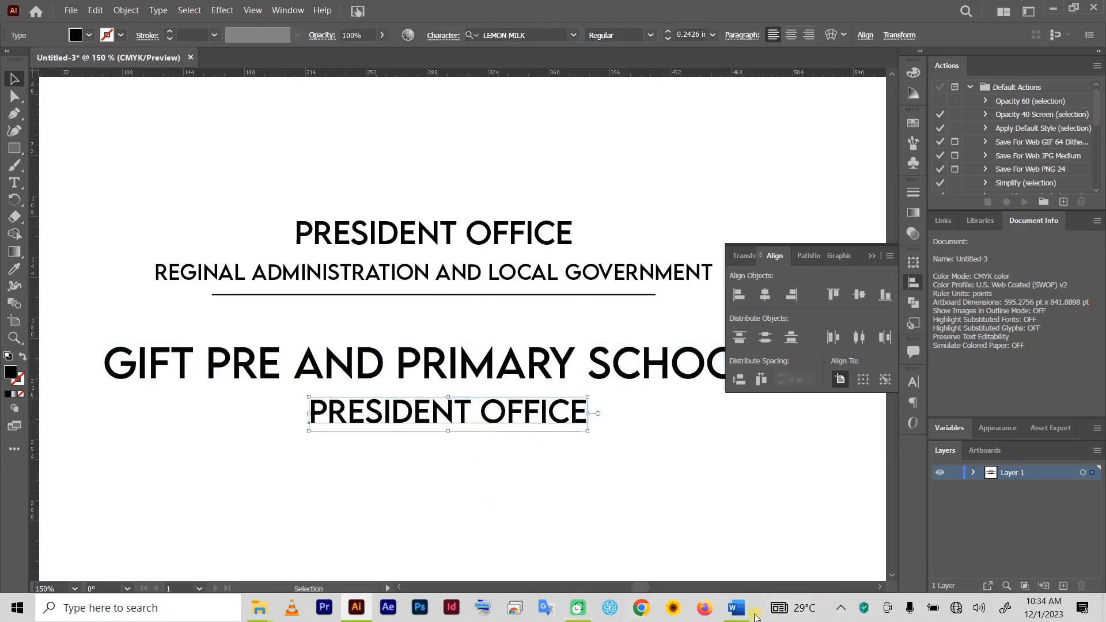
{"action": "mouse_move", "coordinate": [733, 615]}
{"action": "left_click", "coordinate": [732, 558]}
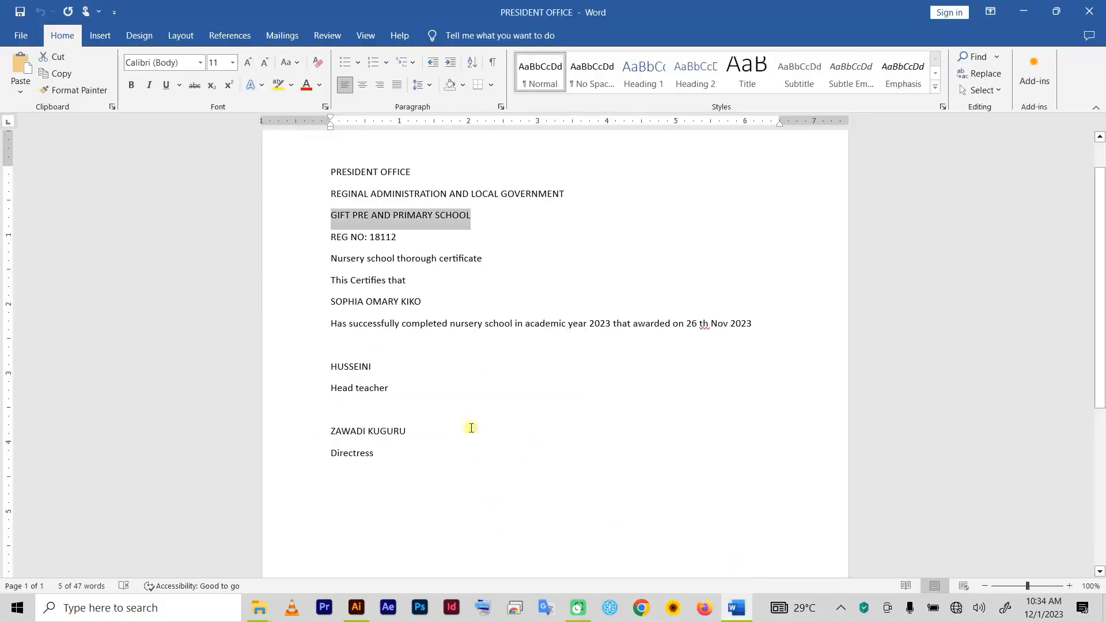
{"action": "left_click_drag", "start_coordinate": [392, 241], "coordinate": [332, 238]}
{"action": "key", "text": "ctrl+c"}
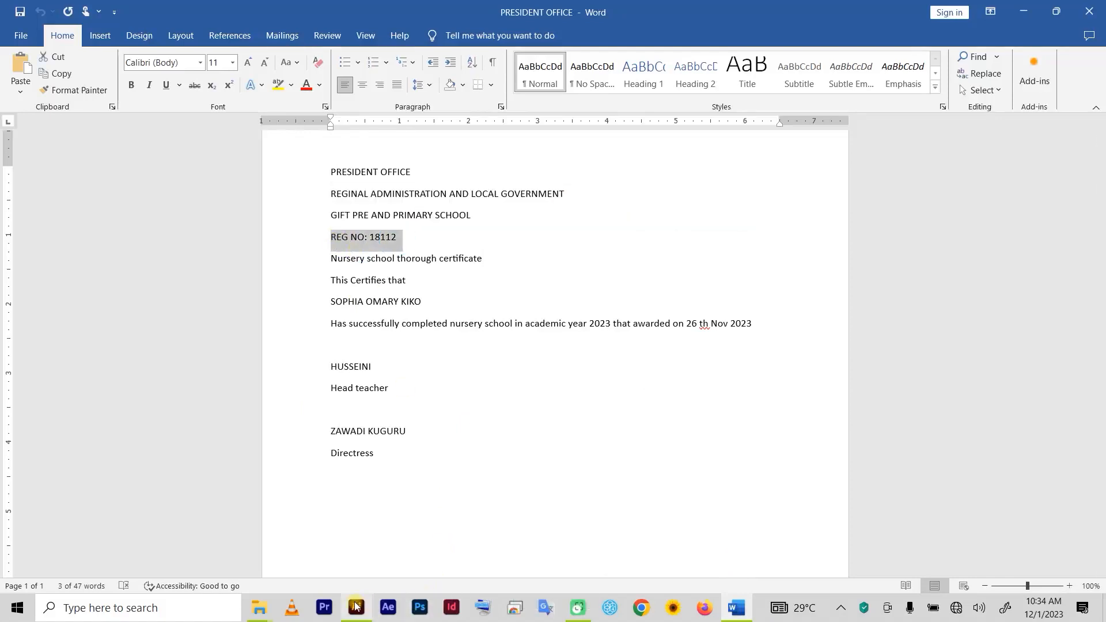
{"action": "mouse_move", "coordinate": [357, 607]}
{"action": "left_click", "coordinate": [335, 551]}
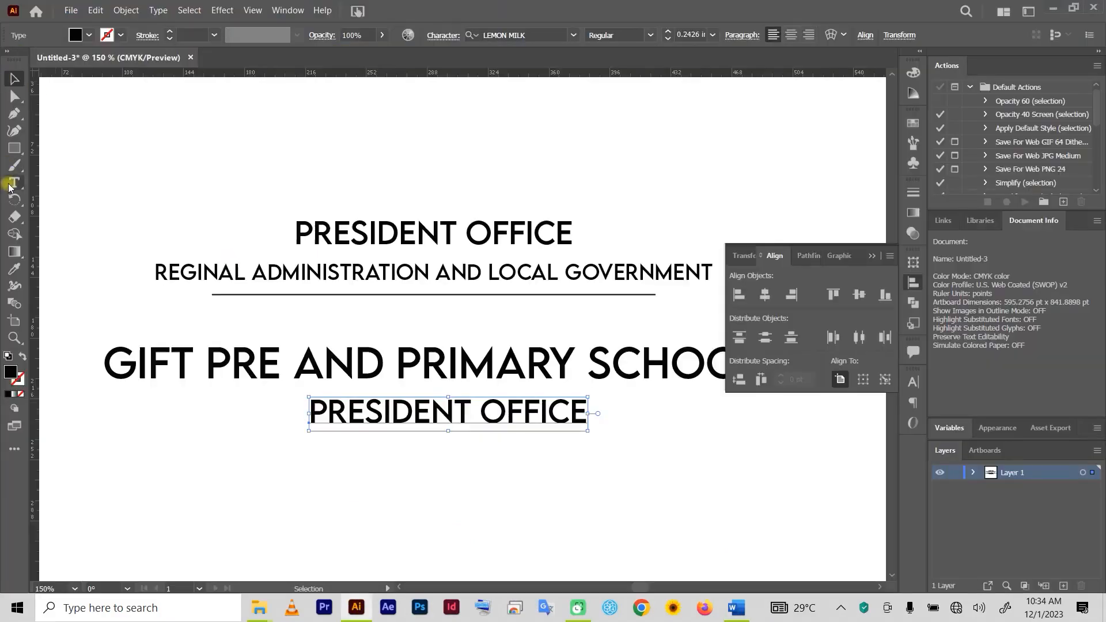
{"action": "left_click", "coordinate": [12, 184]}
{"action": "left_click", "coordinate": [436, 405]}
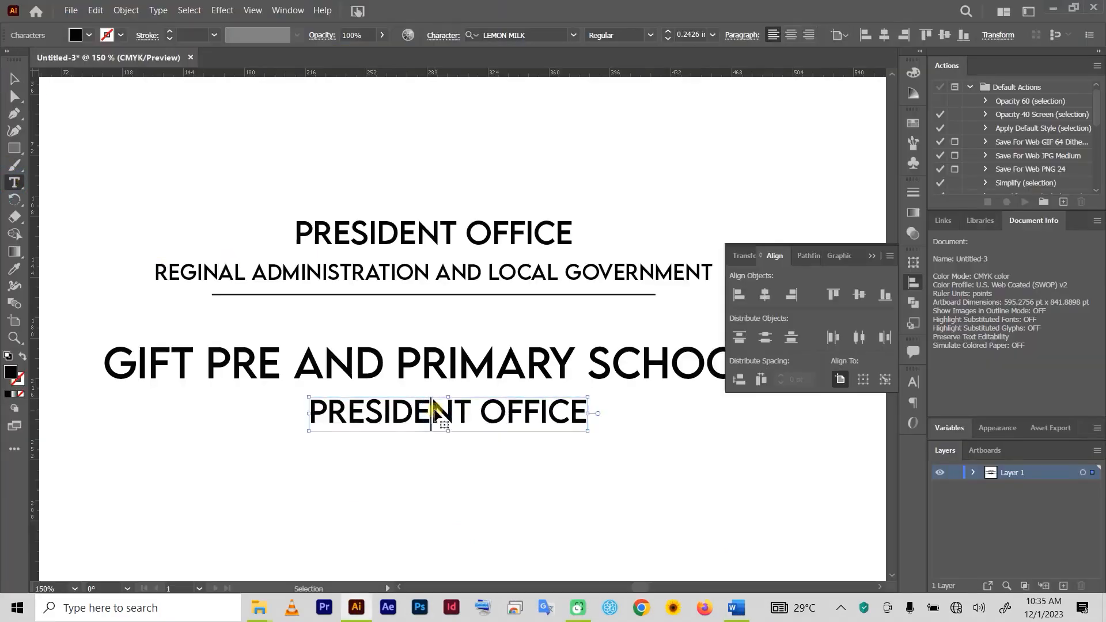
{"action": "key", "text": "ctrl+a"}
{"action": "key", "text": "ctrl+v"}
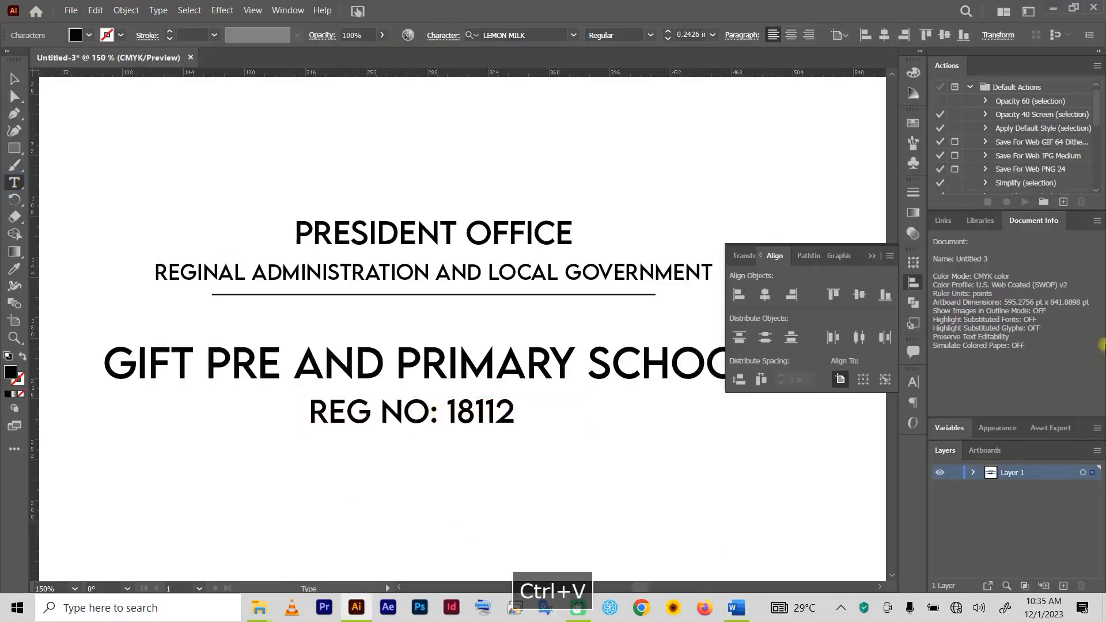
{"action": "left_click", "coordinate": [15, 79]}
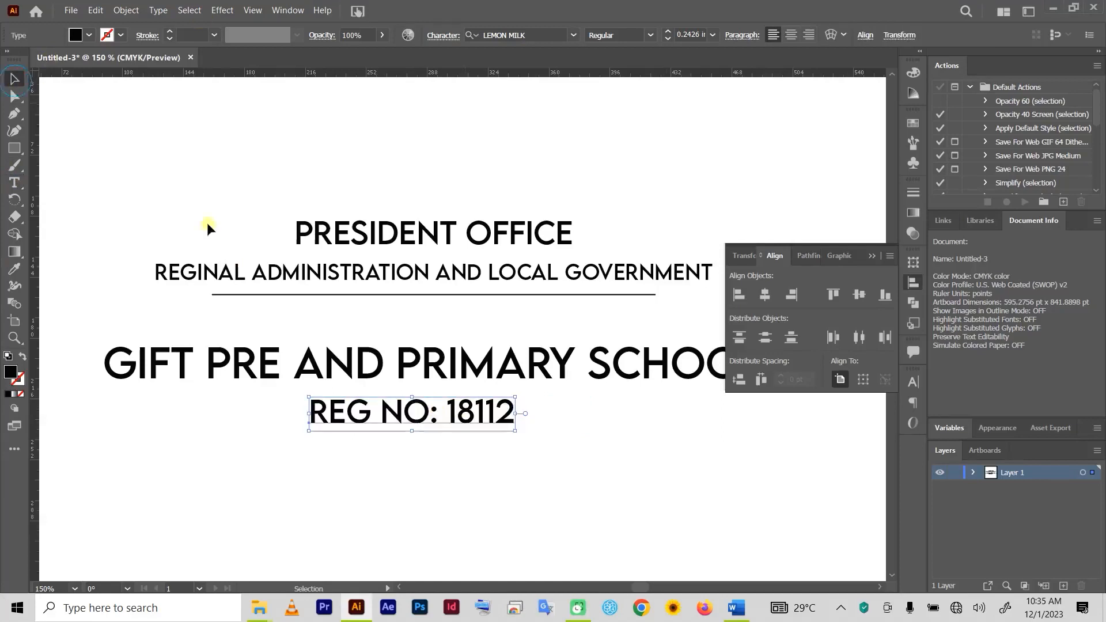
- Enlarge the REG NO line to a type size of about 0.3 in and shift it toward the center beneath the school name
{"action": "left_click_drag", "start_coordinate": [413, 429], "coordinate": [413, 440]}
{"action": "mouse_move", "coordinate": [475, 421]}
{"action": "left_mouse_down"}
{"action": "mouse_move", "coordinate": [523, 430]}
{"action": "mouse_move", "coordinate": [491, 419]}
{"action": "left_mouse_up"}
{"action": "left_click", "coordinate": [599, 479]}
- Fill the REG NO line with red
{"action": "left_click", "coordinate": [513, 425]}
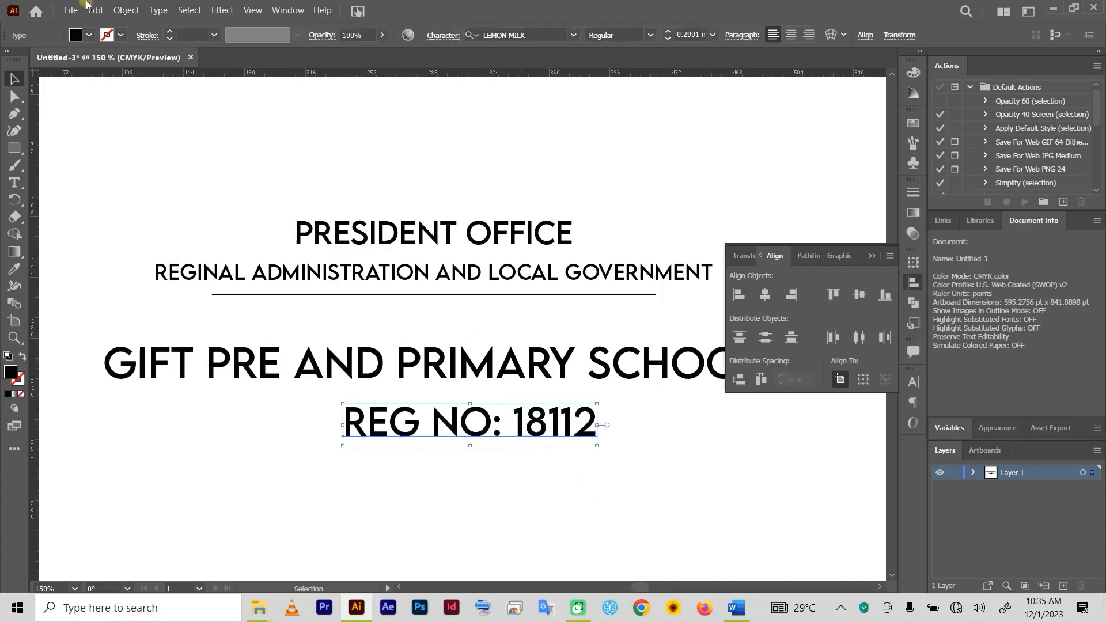
{"action": "left_click", "coordinate": [75, 35]}
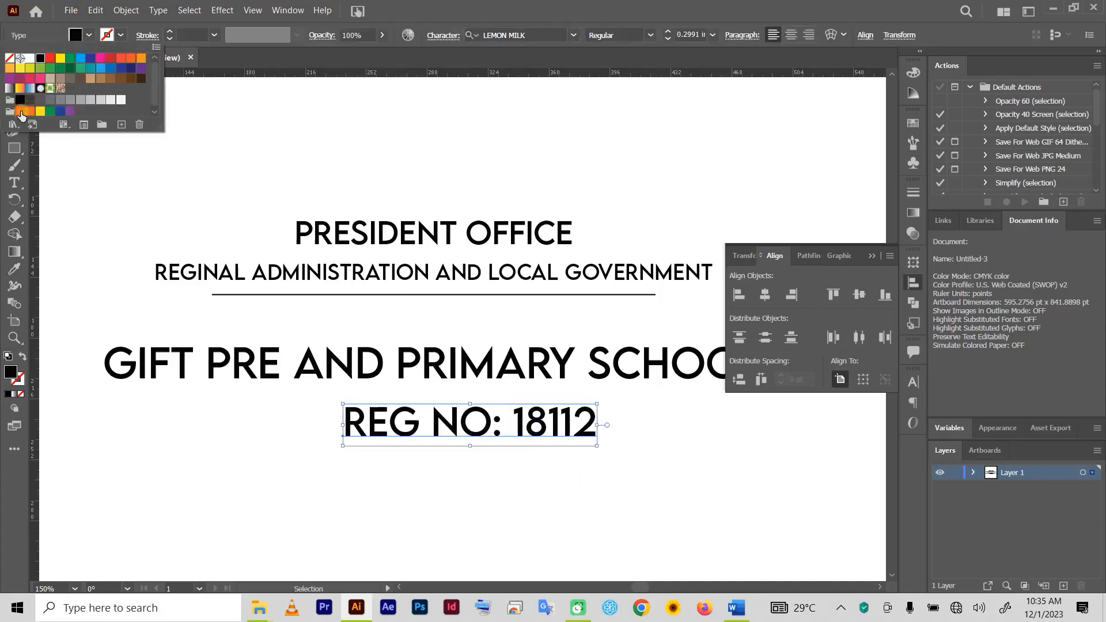
{"action": "left_click", "coordinate": [21, 112]}
{"action": "left_click", "coordinate": [553, 495]}
{"action": "left_click", "coordinate": [552, 488]}
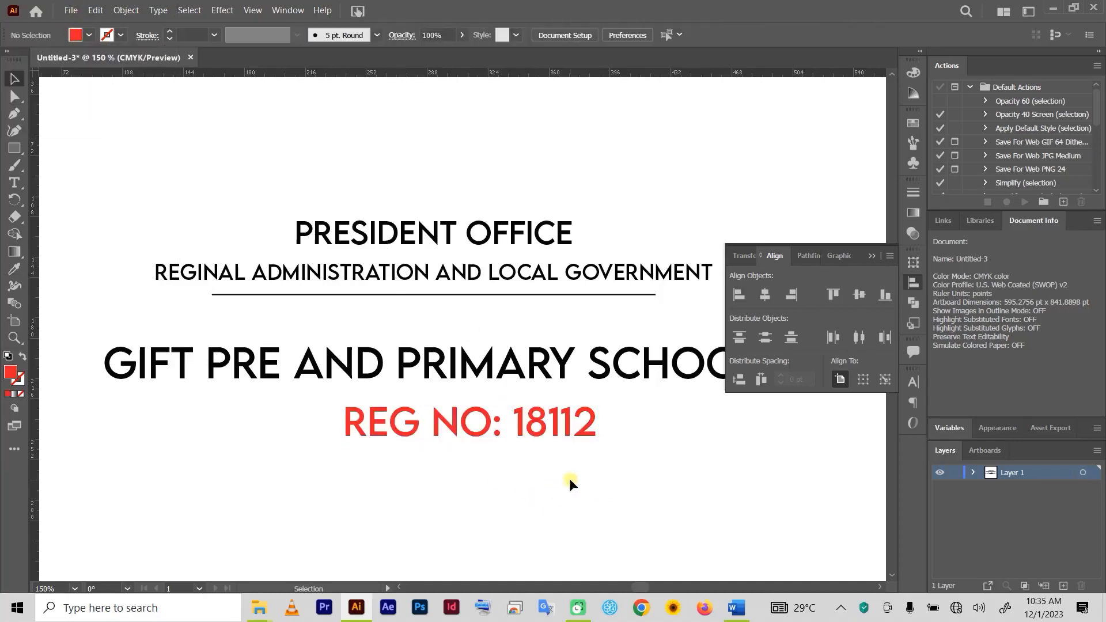
- Move the REG NO line close beneath GIFT PRE AND PRIMARY SCHOOL, roughly centered on it
{"action": "key", "text": "ctrl+minus"}
{"action": "key", "text": "ctrl+minus"}
{"action": "key", "text": "space"}
{"action": "left_click_drag", "start_coordinate": [602, 481], "coordinate": [585, 336]}
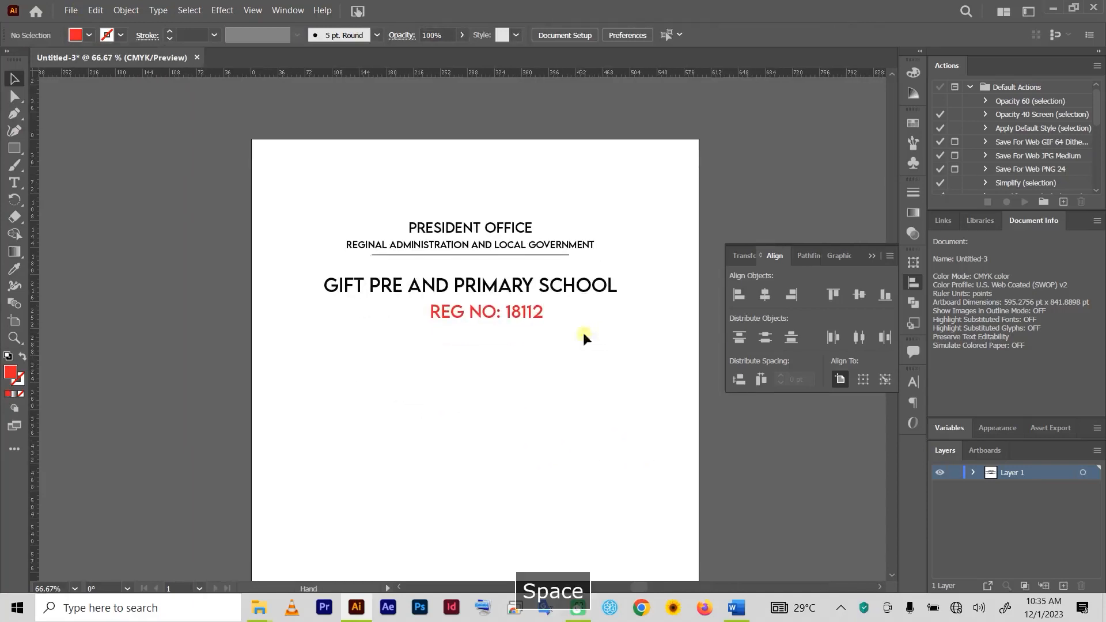
{"action": "left_click_drag", "start_coordinate": [525, 316], "coordinate": [484, 311]}
{"action": "left_click_drag", "start_coordinate": [482, 308], "coordinate": [481, 309]}
{"action": "left_click", "coordinate": [524, 365]}
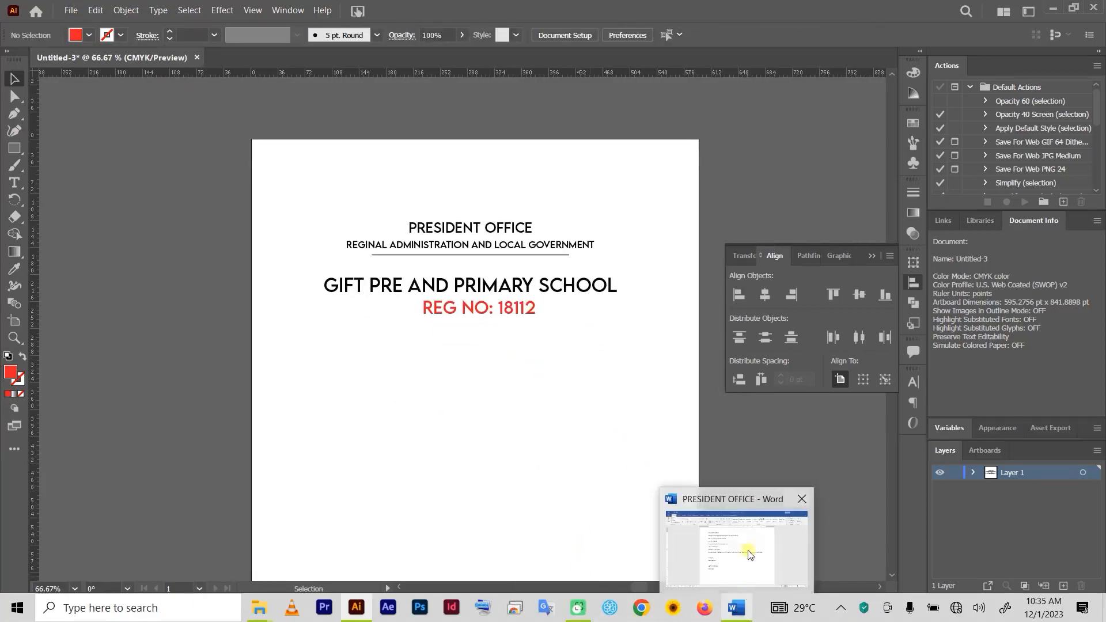
- Switch to the Word document and copy the line "Nursery school thorough certificate"
{"action": "left_click", "coordinate": [741, 611]}
{"action": "left_click_drag", "start_coordinate": [331, 258], "coordinate": [469, 265]}
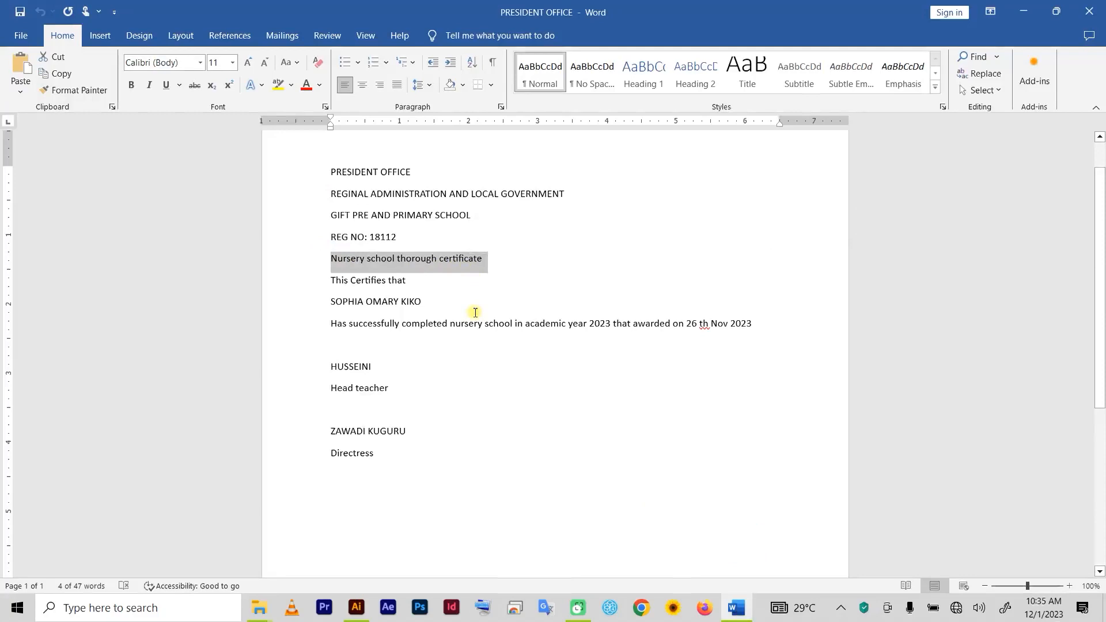
{"action": "key", "text": "ctrl+c"}
- Back in Illustrator, duplicate the REGINAL ADMINISTRATION line below the REG NO line and replace its text with the copied certificate title
{"action": "left_click", "coordinate": [358, 608]}
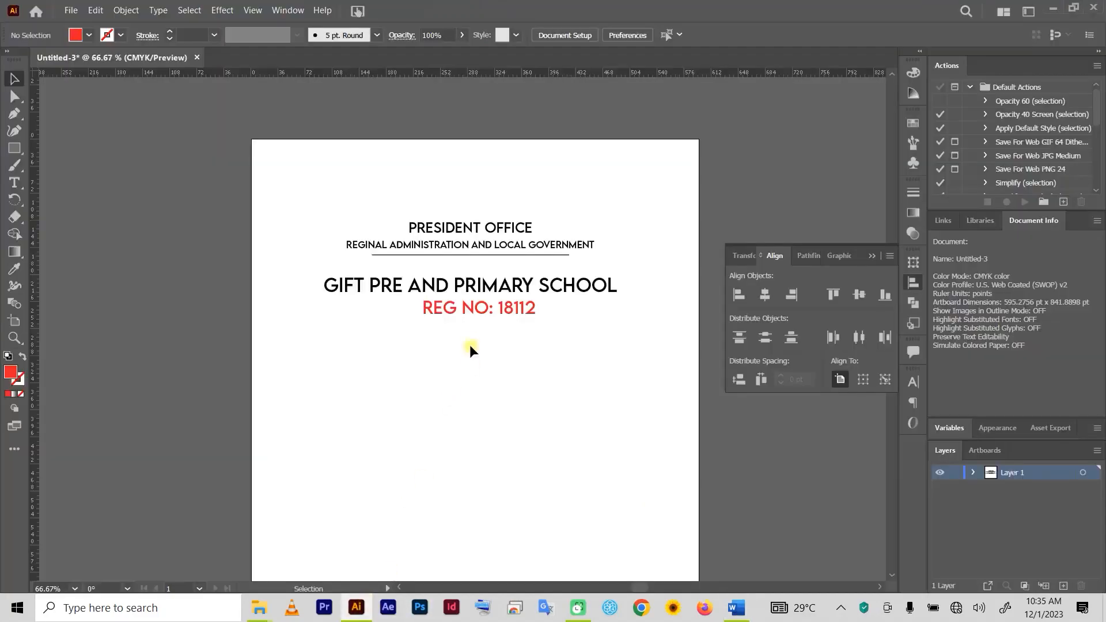
{"action": "left_click_drag", "start_coordinate": [487, 248], "coordinate": [487, 357]}
{"action": "key", "text": "t"}
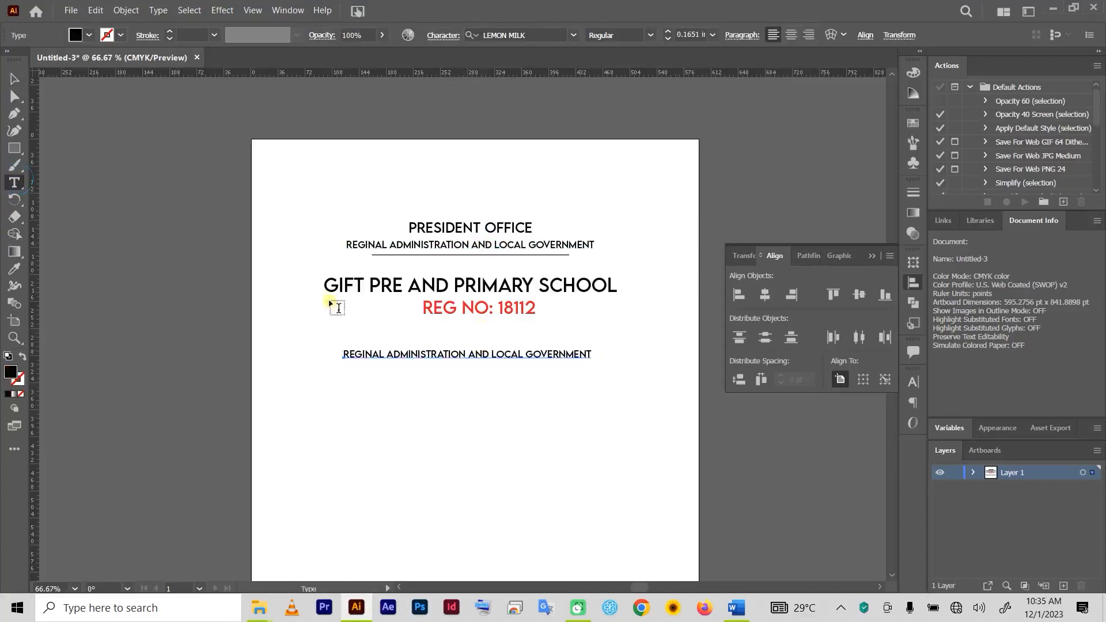
{"action": "left_click", "coordinate": [393, 353]}
{"action": "key", "text": "ctrl+a"}
{"action": "key", "text": "ctrl+v"}
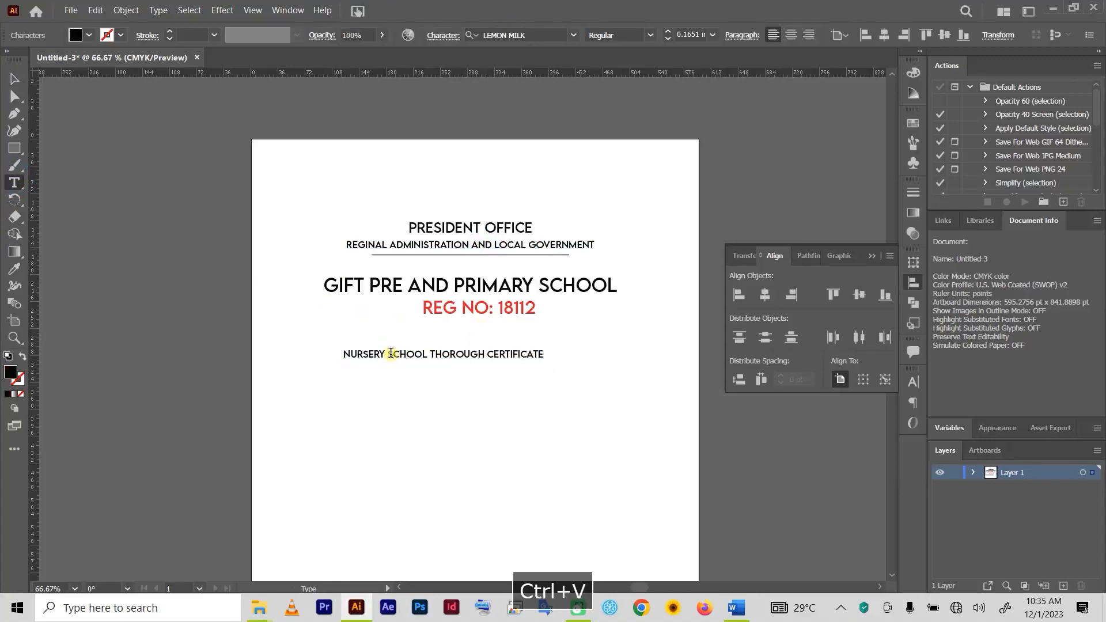
{"action": "left_click", "coordinate": [15, 79]}
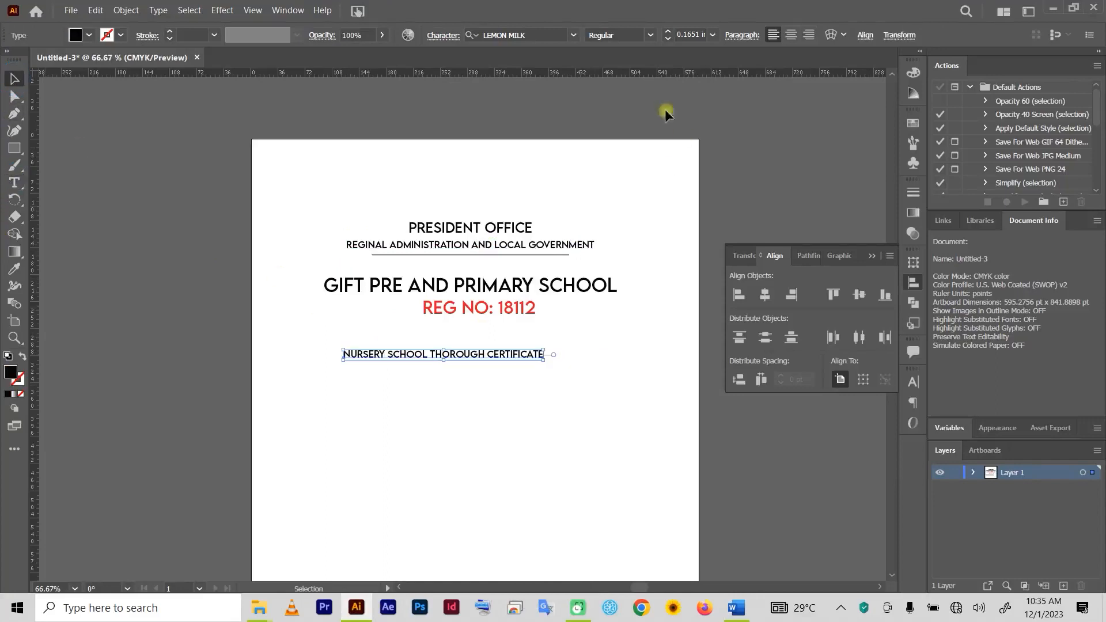
- Set the certificate title in Bubbble Gum Bold at a type size of 0.25 in
{"action": "left_click", "coordinate": [569, 35]}
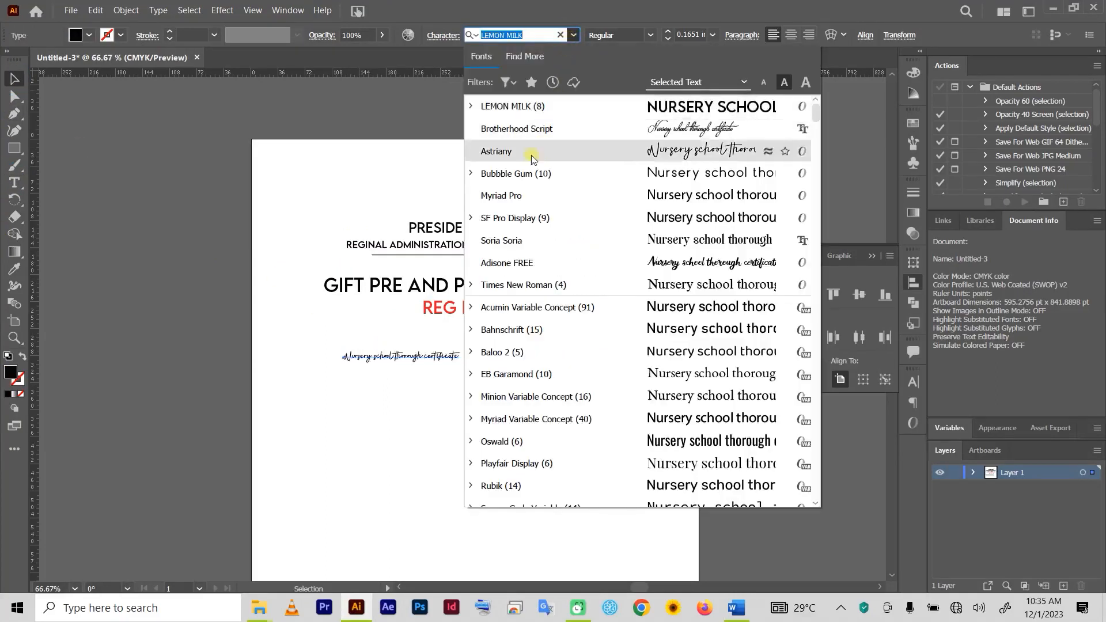
{"action": "left_click", "coordinate": [515, 175]}
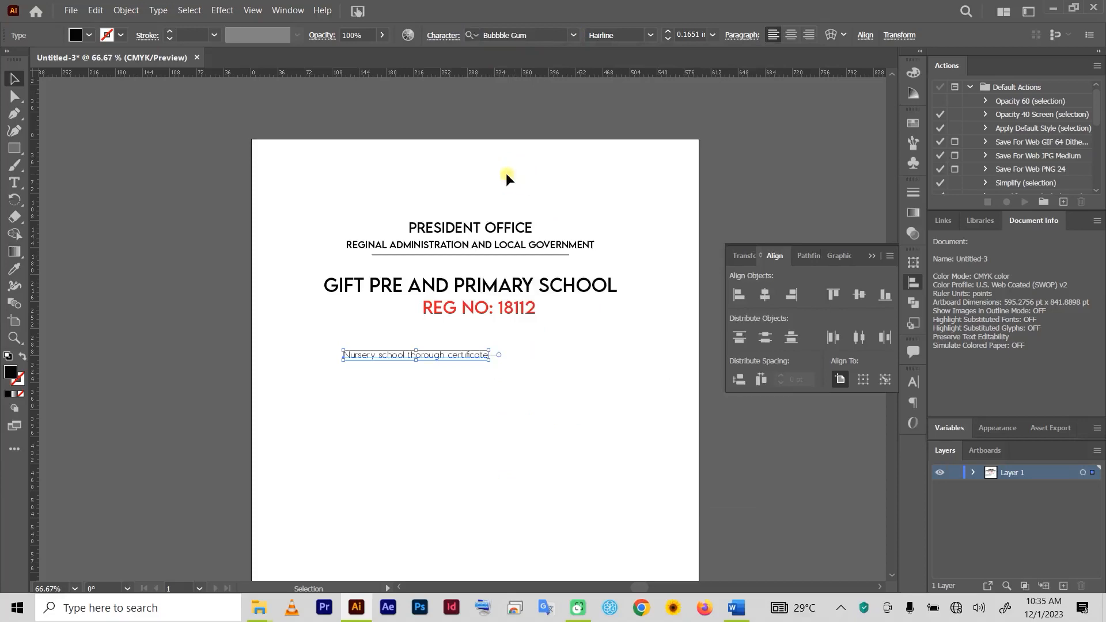
{"action": "left_click", "coordinate": [650, 35]}
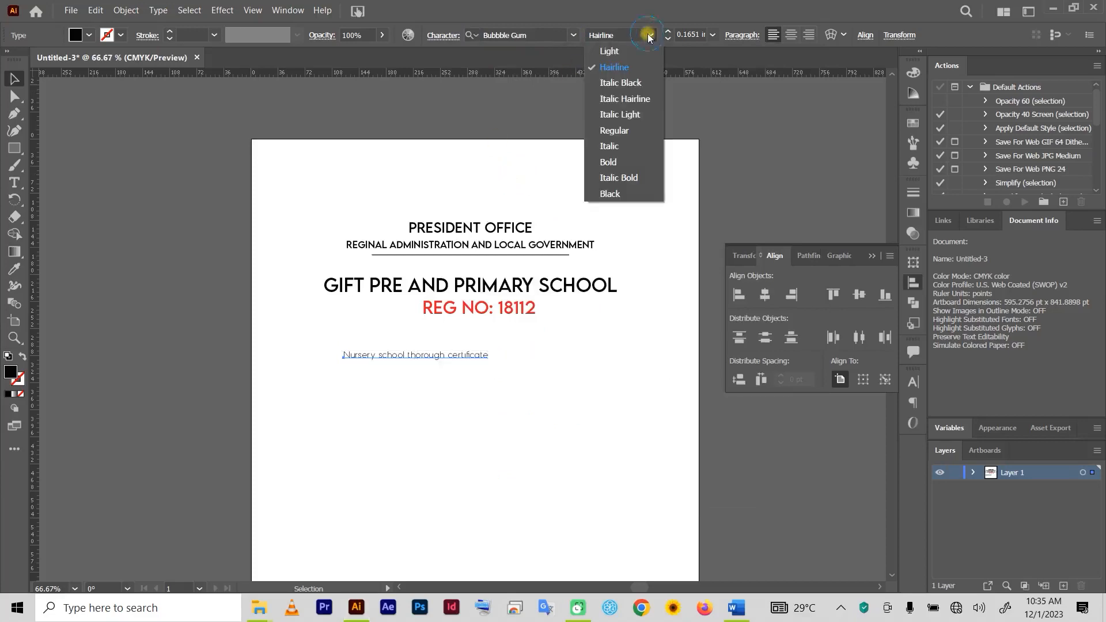
{"action": "left_click", "coordinate": [617, 161]}
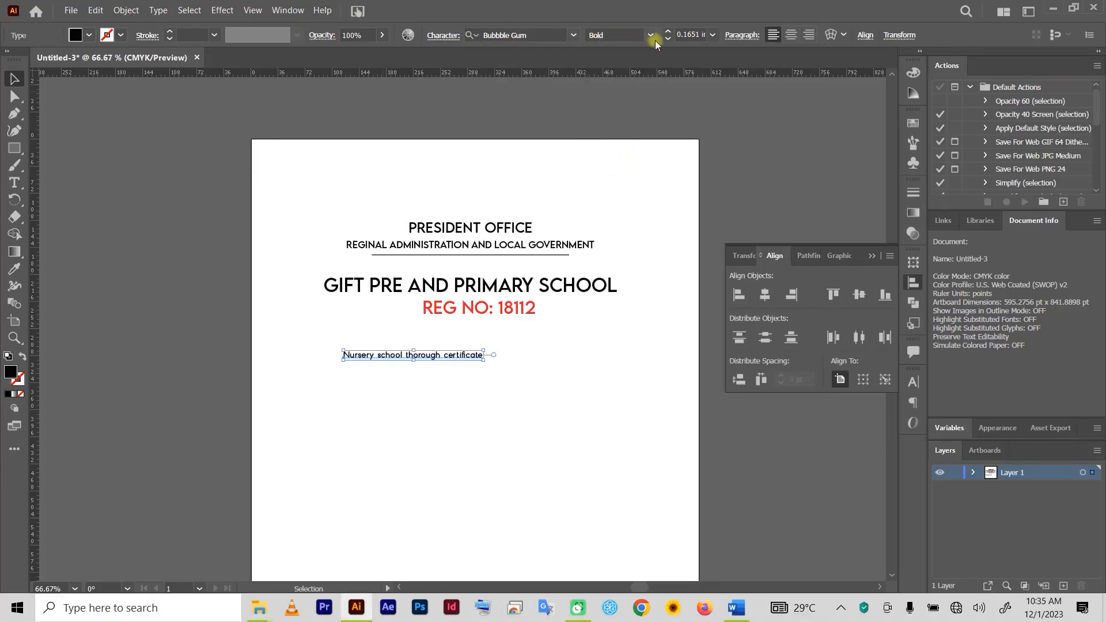
{"action": "left_click", "coordinate": [667, 31]}
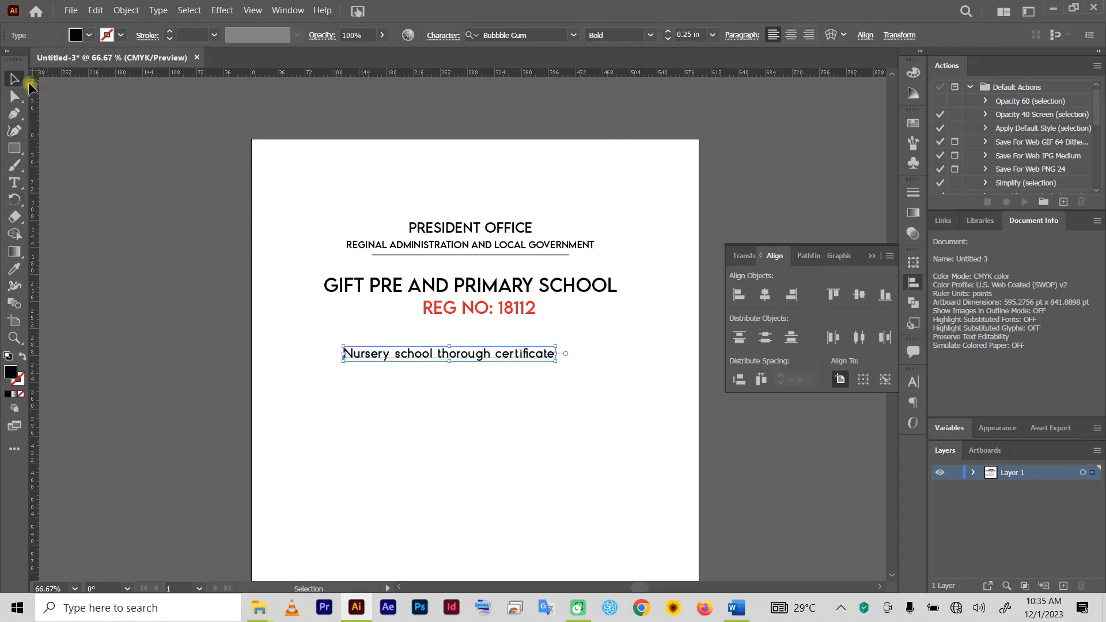
- Move the certificate title so it sits roughly centered beneath the REG NO line
{"action": "left_click", "coordinate": [372, 377]}
{"action": "left_click_drag", "start_coordinate": [449, 352], "coordinate": [468, 355]}
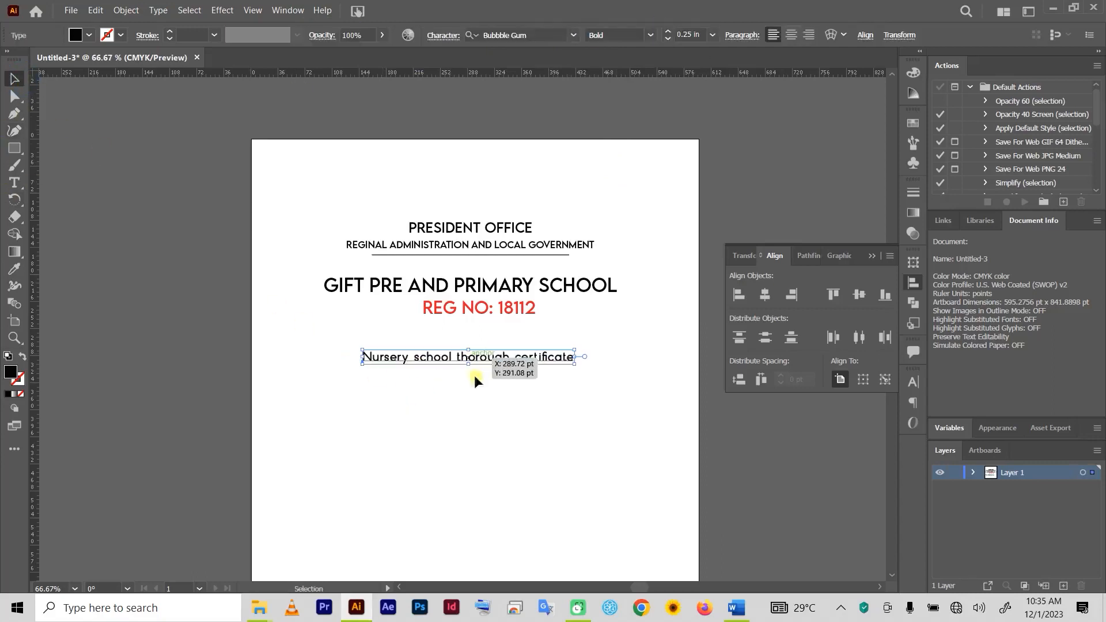
{"action": "left_click", "coordinate": [522, 443]}
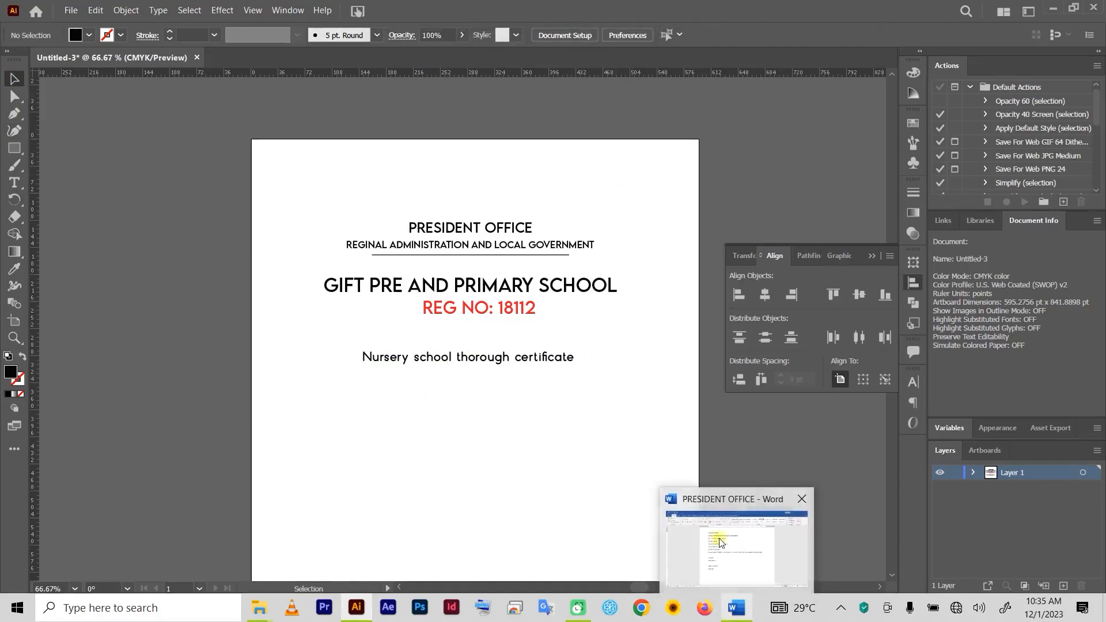
- Switch to the Word document and copy the line "This Certifies that"
{"action": "left_click", "coordinate": [730, 617]}
{"action": "left_click_drag", "start_coordinate": [327, 279], "coordinate": [408, 285]}
{"action": "key", "text": "ctrl+c"}
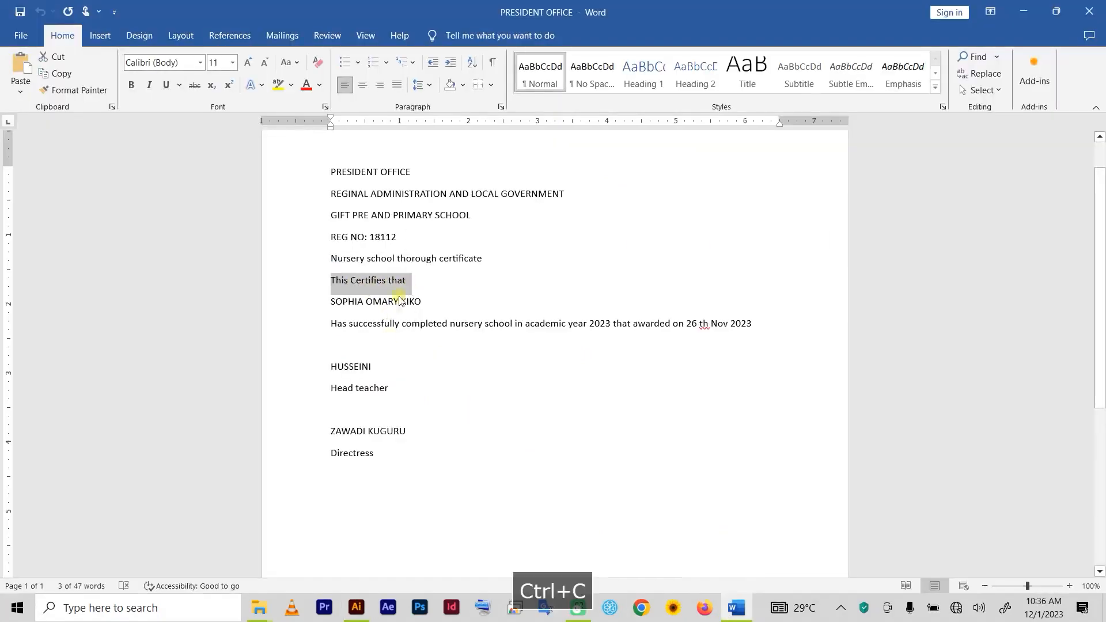
- Back in Illustrator, duplicate the certificate title just below itself and replace the copy's text with "This Certifies that"
{"action": "left_click", "coordinate": [358, 610]}
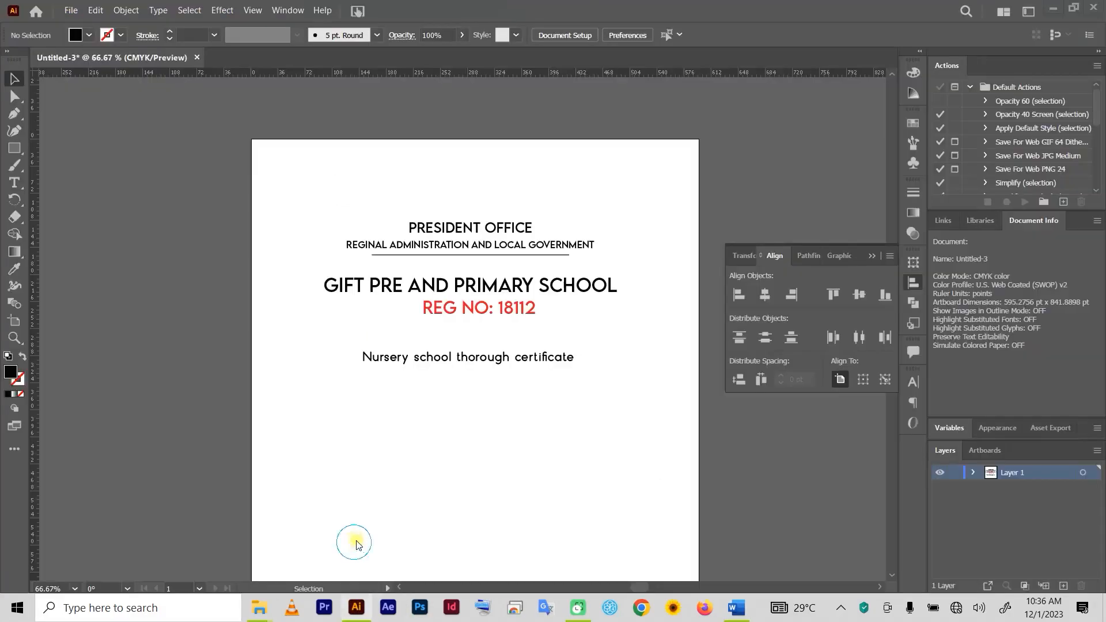
{"action": "left_click_drag", "start_coordinate": [479, 366], "coordinate": [479, 397]}
{"action": "left_click", "coordinate": [13, 184]}
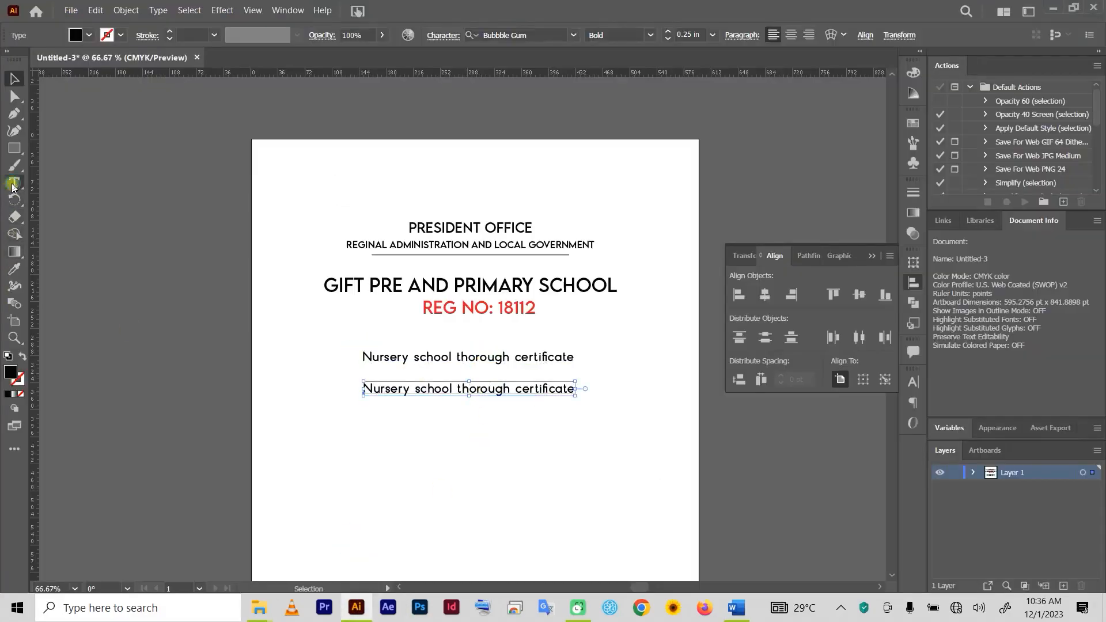
{"action": "left_click", "coordinate": [391, 389]}
{"action": "key", "text": "ctrl+a"}
{"action": "key", "text": "ctrl+v"}
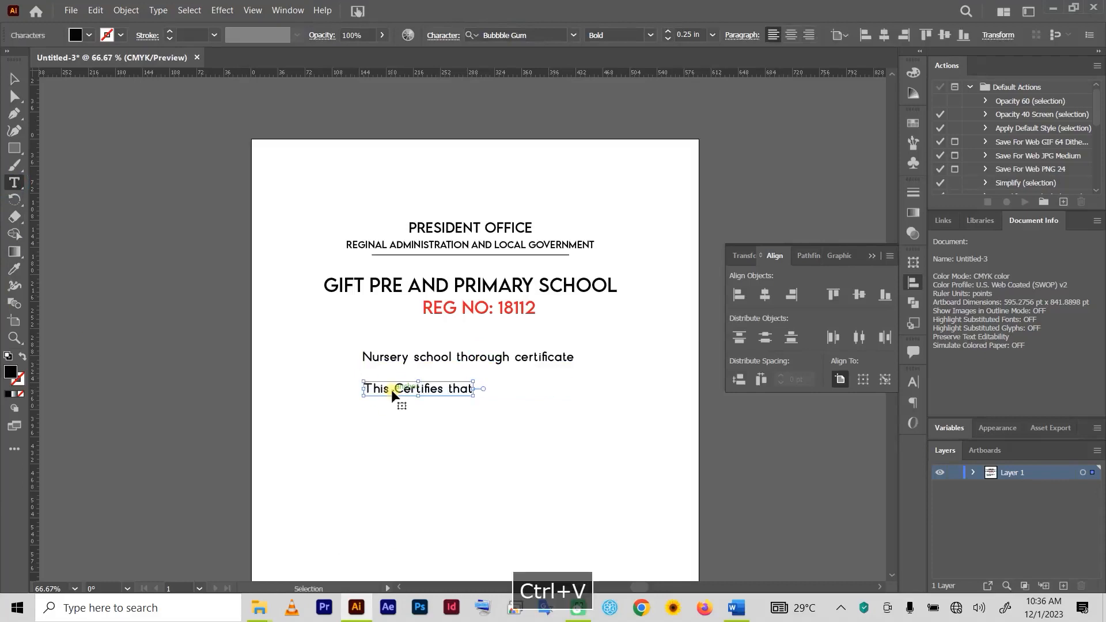
{"action": "left_click", "coordinate": [15, 79]}
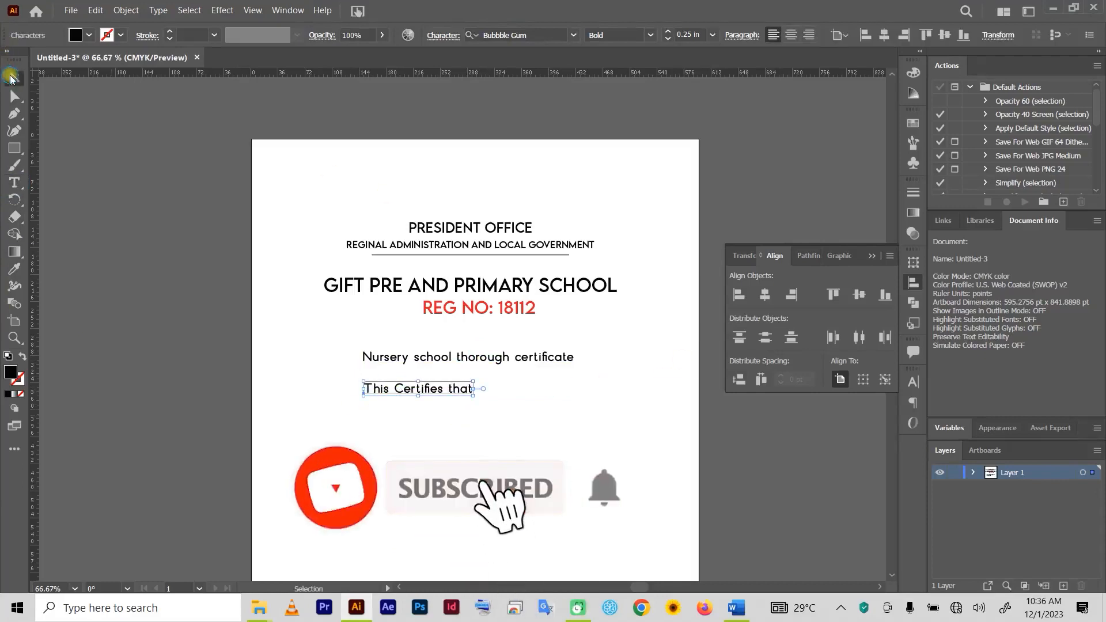
- Set "This Certifies that" in Brotherhood Script at a type size of 0.875 in and place it roughly centered below the certificate title
{"action": "left_click_drag", "start_coordinate": [467, 395], "coordinate": [501, 386]}
{"action": "left_click", "coordinate": [575, 34]}
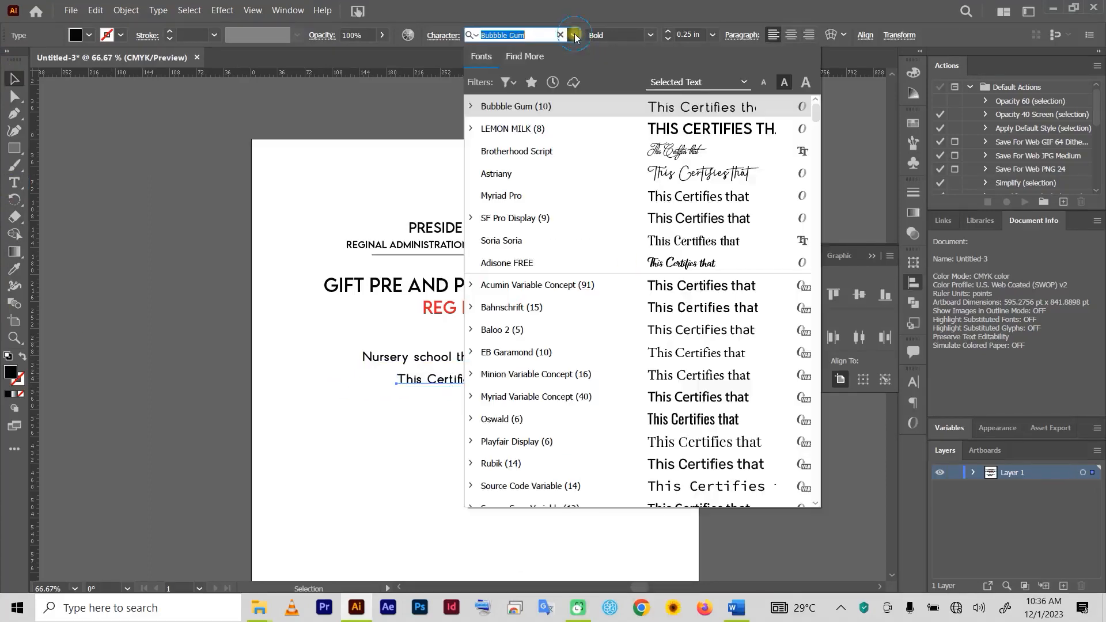
{"action": "left_click", "coordinate": [669, 150]}
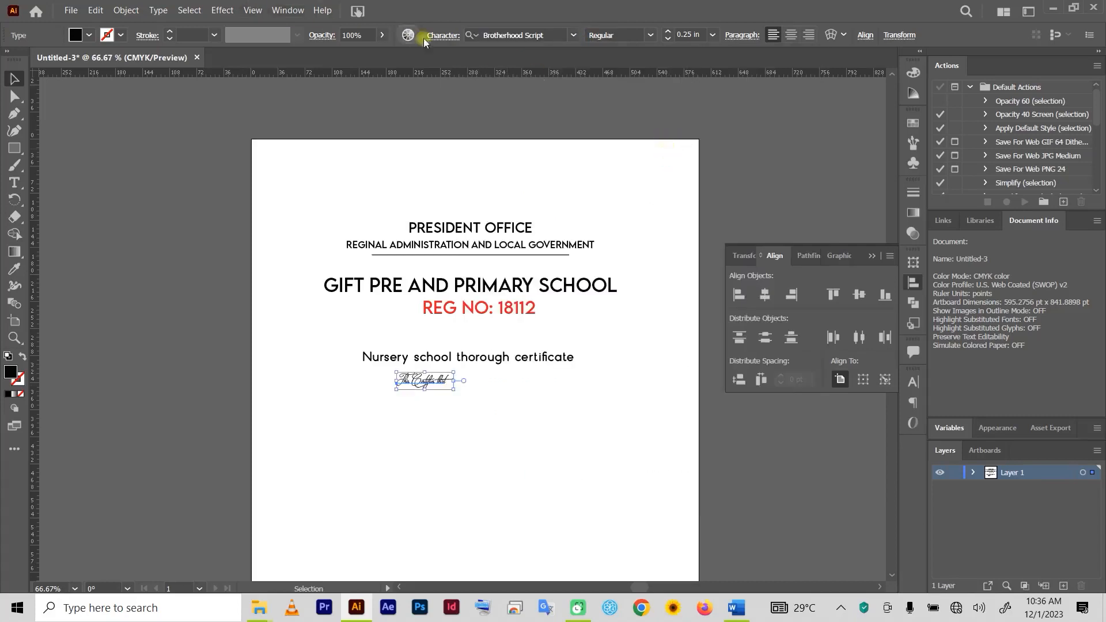
{"action": "left_click", "coordinate": [667, 31]}
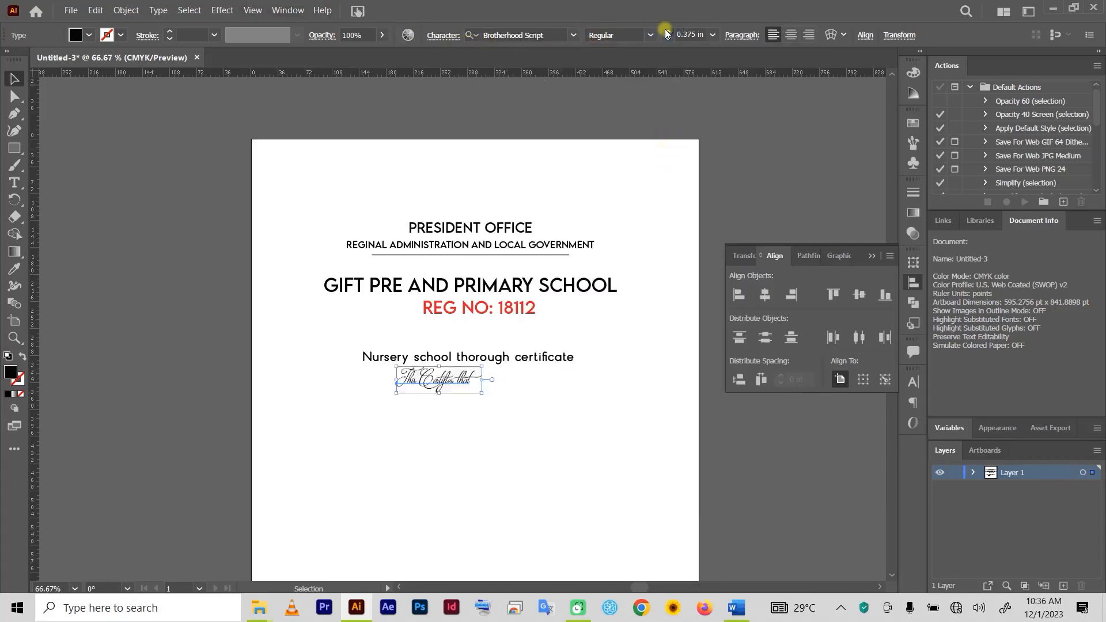
{"action": "left_click_drag", "start_coordinate": [534, 391], "coordinate": [523, 420]}
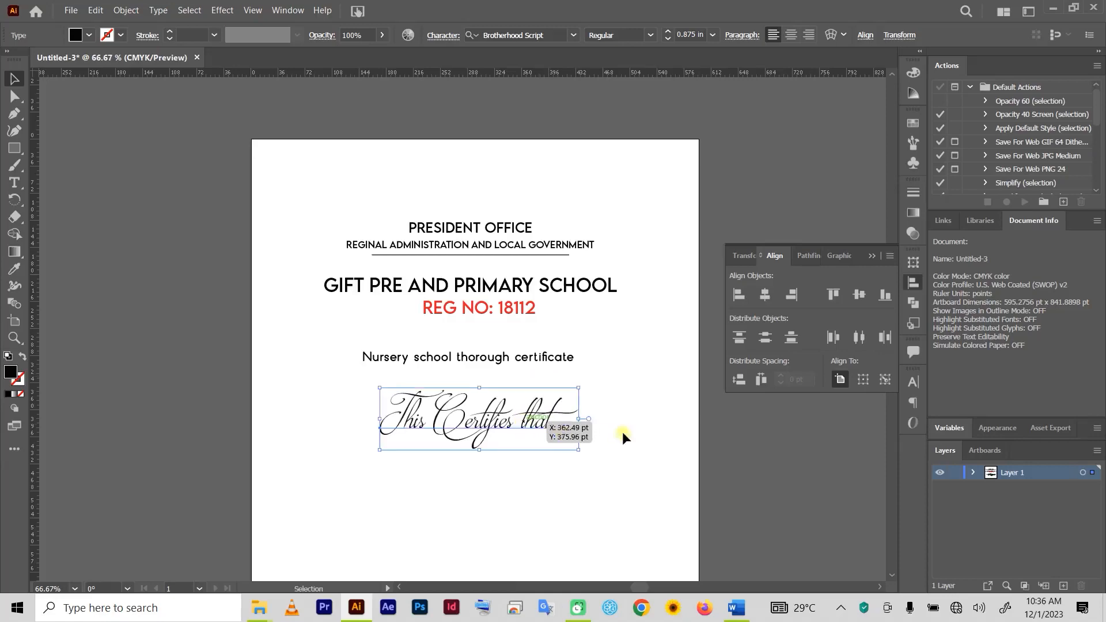
{"action": "left_click", "coordinate": [657, 374]}
- Switch to the Word document and copy the pupil's full name from below "This Certifies that"
{"action": "left_click", "coordinate": [736, 608]}
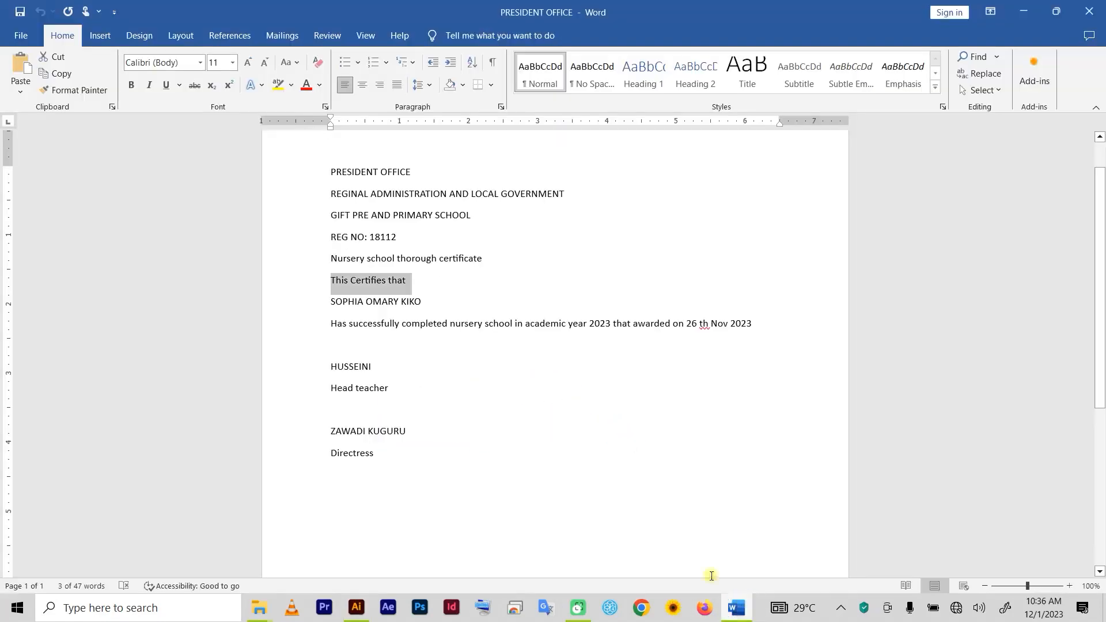
{"action": "left_click_drag", "start_coordinate": [332, 301], "coordinate": [424, 309]}
{"action": "key", "text": "ctrl+c"}
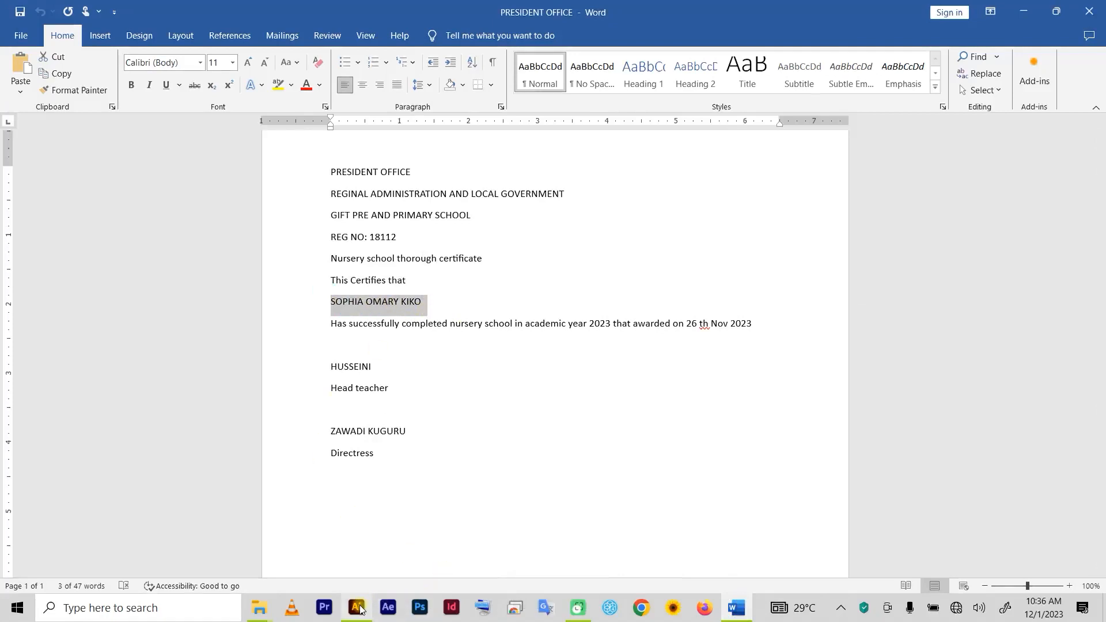
- Back in Illustrator, duplicate GIFT PRE AND PRIMARY SCHOOL below "This Certifies that" and replace its text with the copied pupil's name
{"action": "mouse_move", "coordinate": [358, 610]}
{"action": "left_click", "coordinate": [357, 570]}
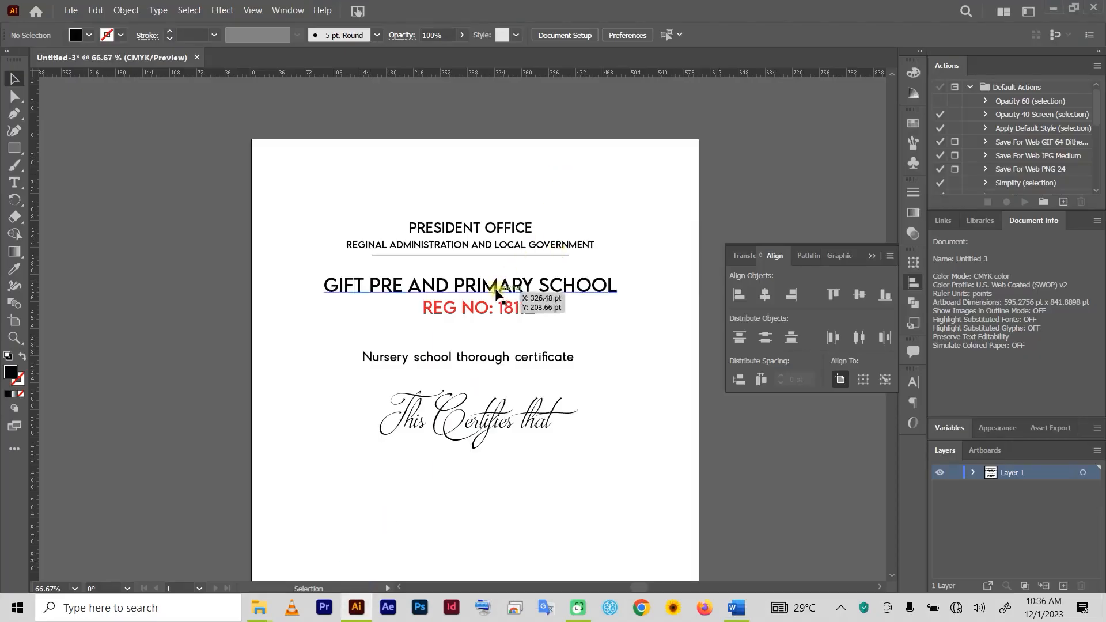
{"action": "left_click_drag", "start_coordinate": [496, 292], "coordinate": [490, 473]}
{"action": "left_click", "coordinate": [14, 182]}
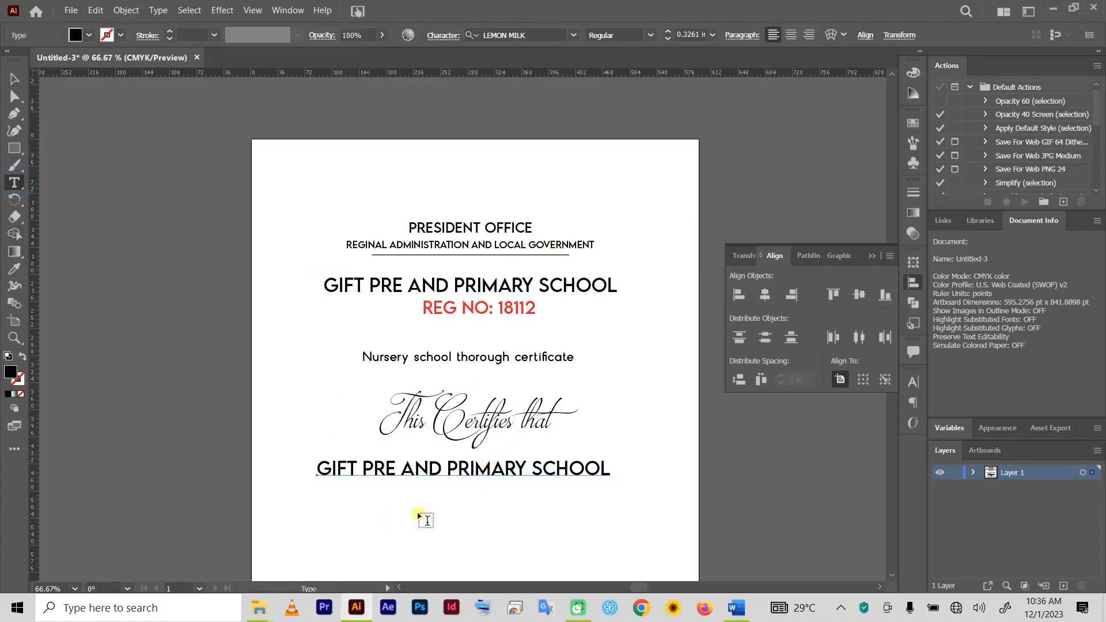
{"action": "left_click", "coordinate": [408, 471]}
{"action": "key", "text": "ctrl+a"}
{"action": "key", "text": "ctrl+v"}
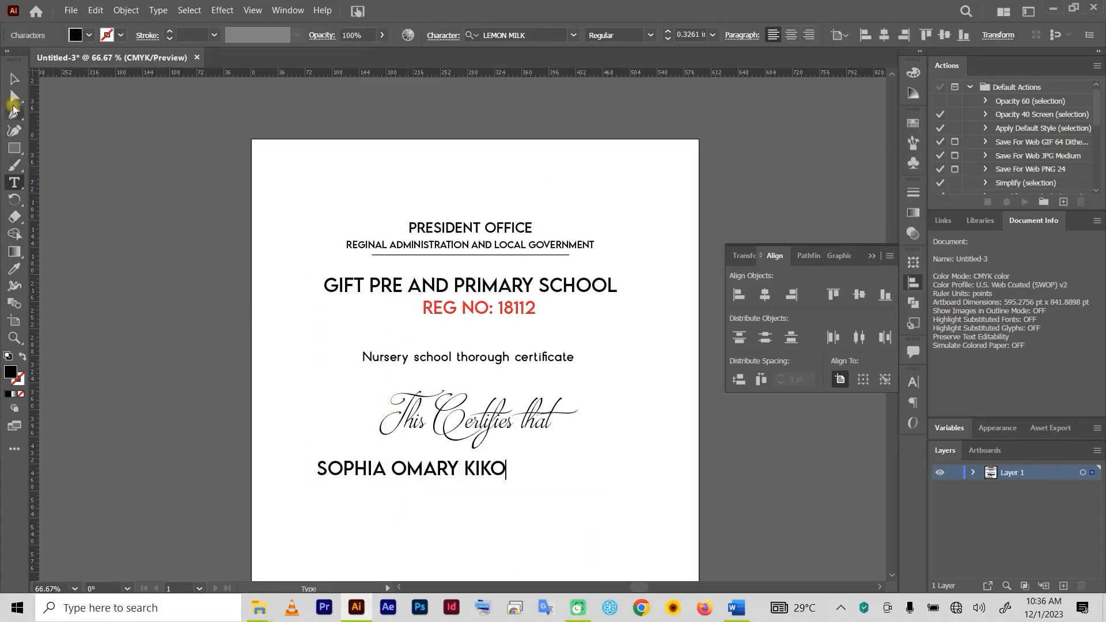
- Enlarge the pupil's name to a type size of about 0.33 in and position it roughly centered below "This Certifies that"
{"action": "left_click", "coordinate": [14, 79]}
{"action": "mouse_move", "coordinate": [469, 475]}
{"action": "left_mouse_down"}
{"action": "mouse_move", "coordinate": [530, 485]}
{"action": "mouse_move", "coordinate": [472, 472]}
{"action": "left_mouse_up"}
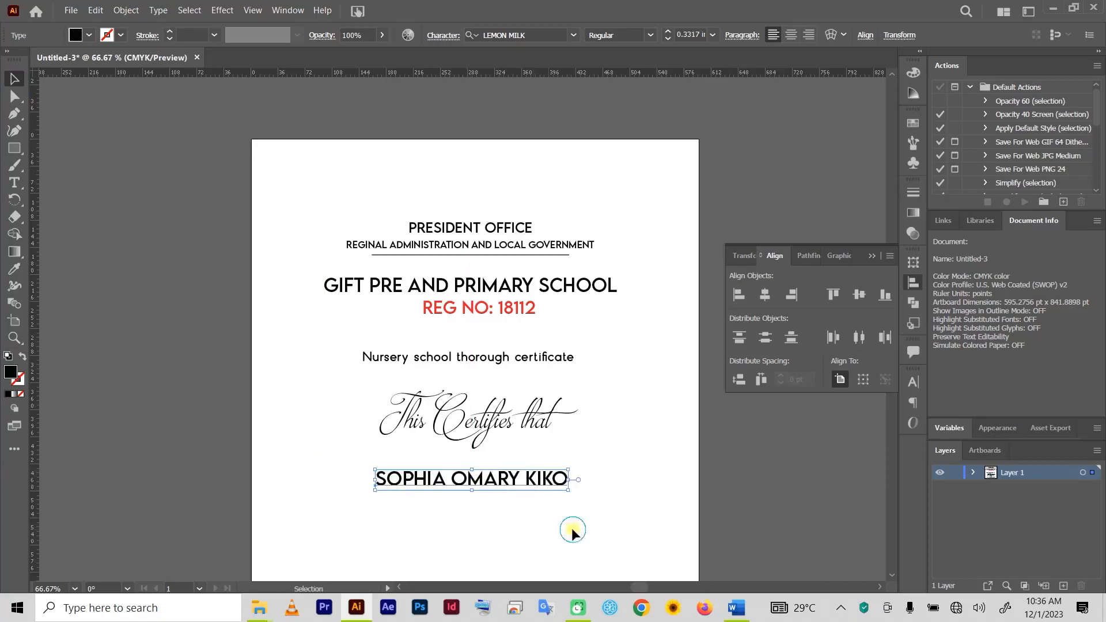
{"action": "left_click", "coordinate": [634, 517]}
- Duplicate the thin rule from the heading to just below the pupil's name and lengthen it beyond the name's end
{"action": "left_click_drag", "start_coordinate": [634, 517], "coordinate": [627, 444]}
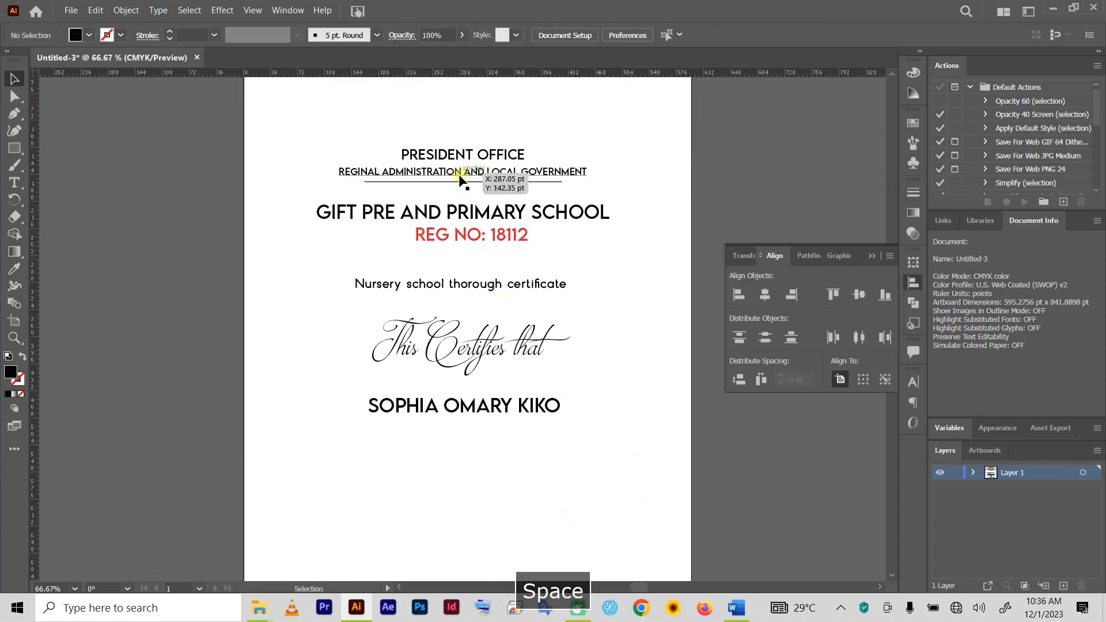
{"action": "left_click_drag", "start_coordinate": [458, 182], "coordinate": [456, 425]}
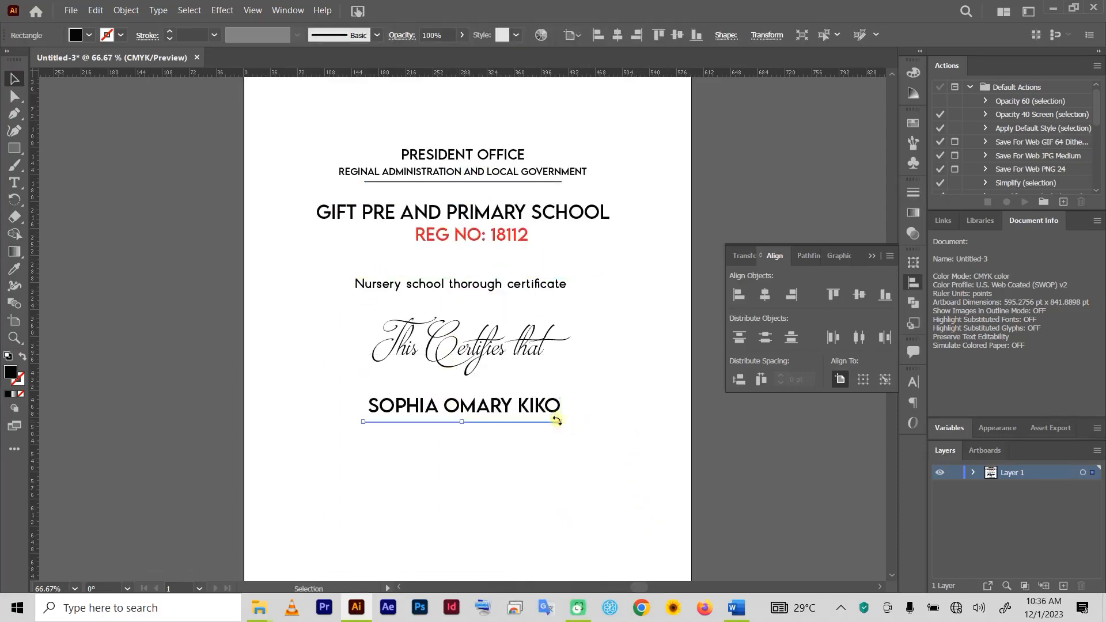
{"action": "left_click_drag", "start_coordinate": [561, 423], "coordinate": [615, 423]}
{"action": "left_click", "coordinate": [542, 464]}
- Align all the text lines and both rules to a common horizontal center within the selection
{"action": "left_click_drag", "start_coordinate": [574, 476], "coordinate": [348, 142]}
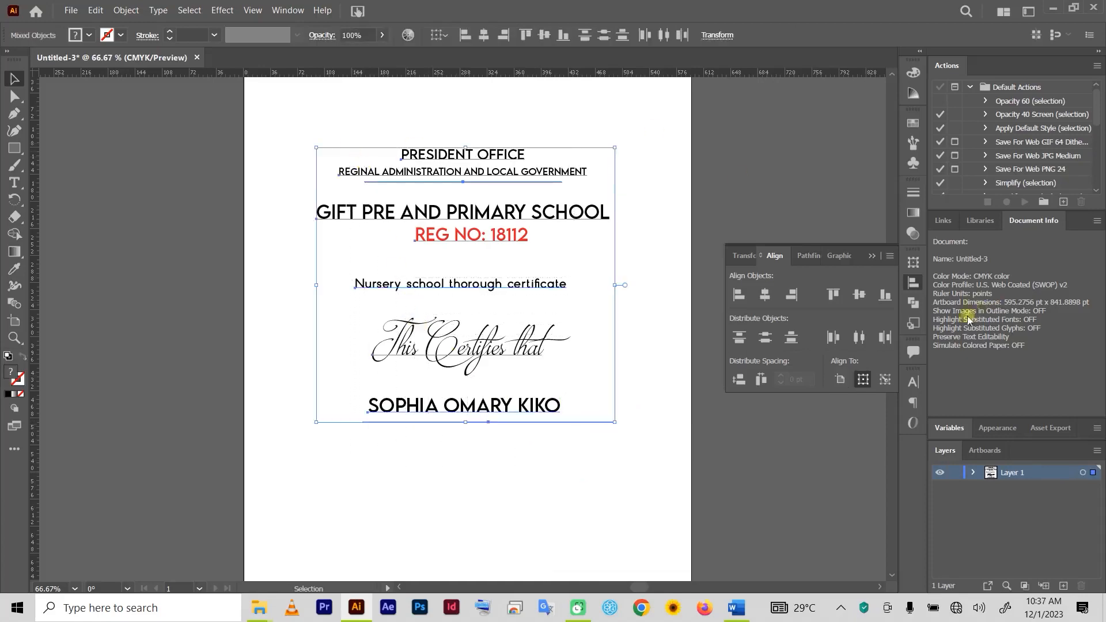
{"action": "left_click", "coordinate": [767, 298]}
{"action": "left_click", "coordinate": [767, 298]}
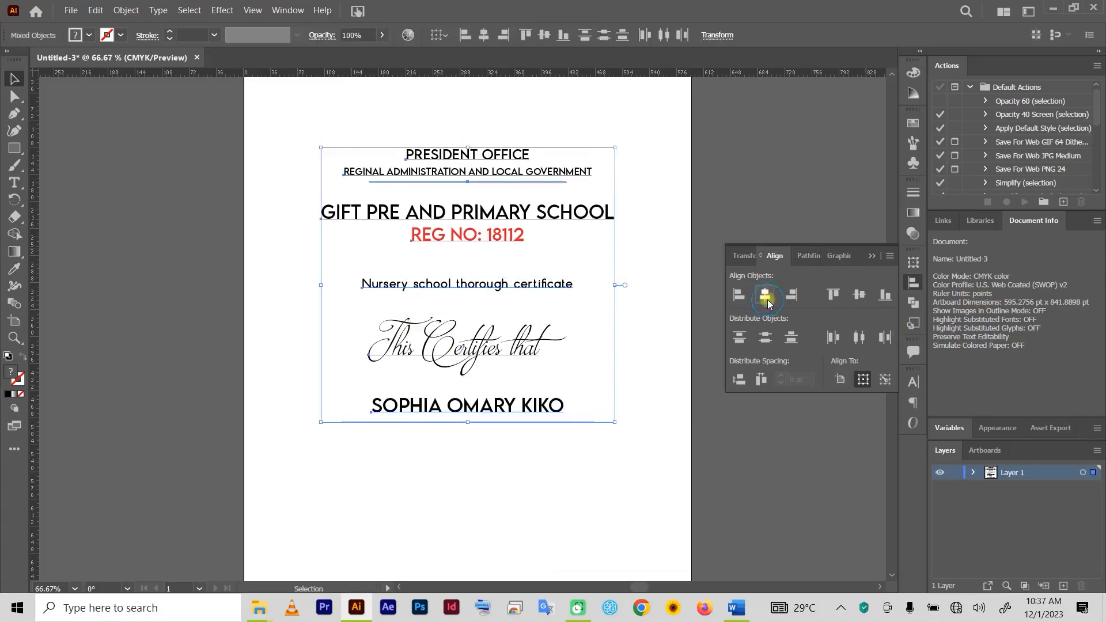
{"action": "left_click", "coordinate": [582, 472]}
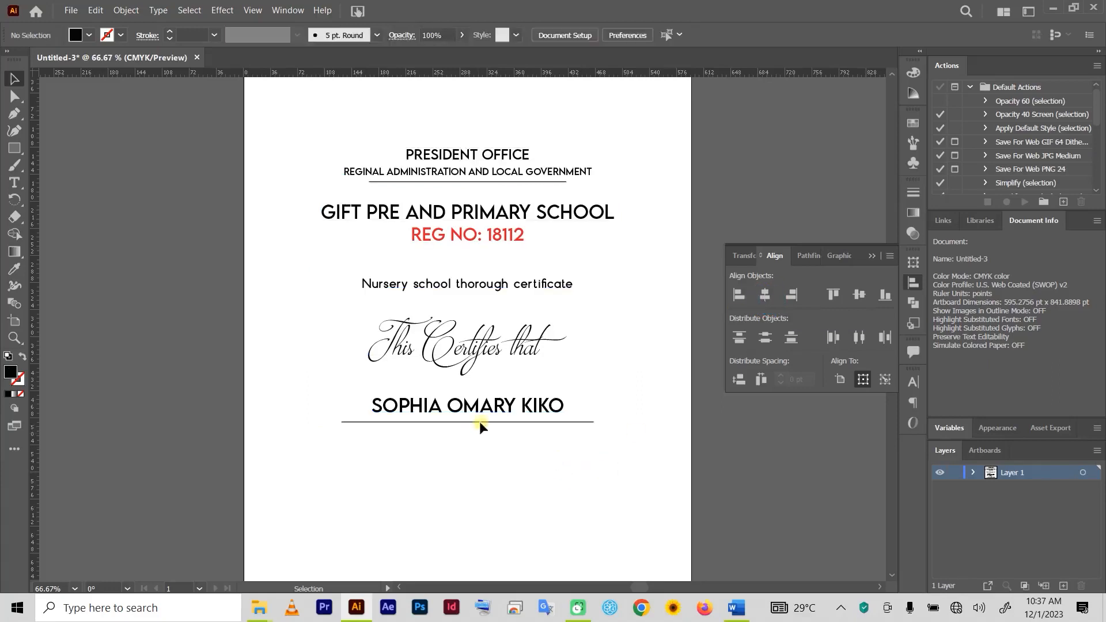
- Move the pupil's name and the rule beneath it down together, farther away from "This Certifies that"
{"action": "left_click_drag", "start_coordinate": [539, 481], "coordinate": [434, 433]}
{"action": "left_click", "coordinate": [520, 395]}
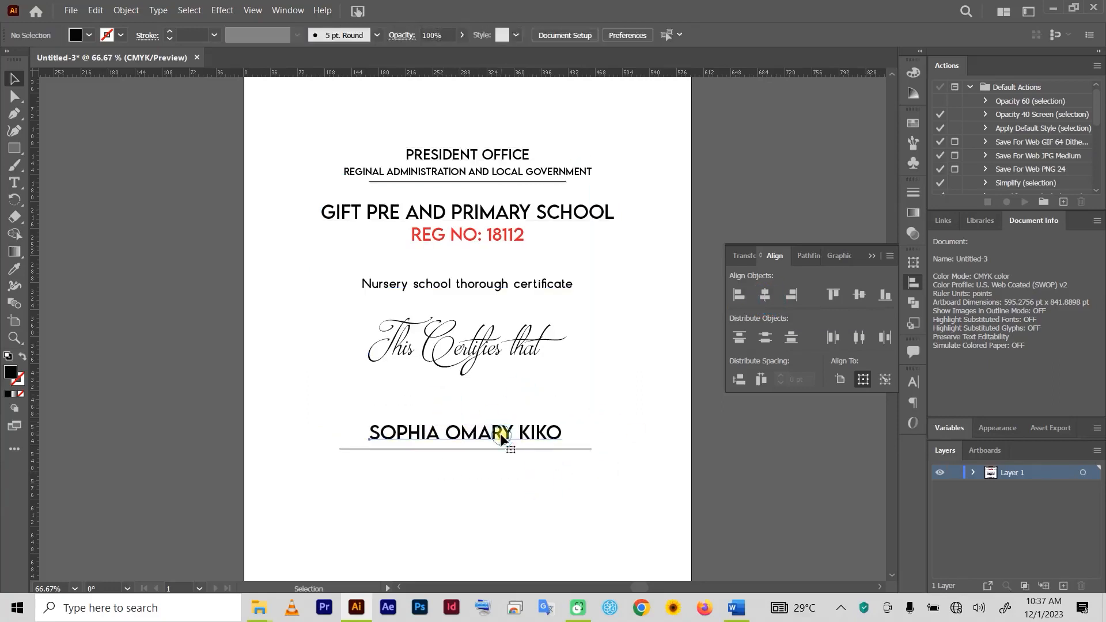
- Nudge the pupil's name down toward its rule and enlarge it to a type size of about 0.395 in
{"action": "left_click", "coordinate": [504, 443]}
{"action": "key", "text": "Down"}
{"action": "key", "text": "Down"}
{"action": "key", "text": "Down"}
{"action": "key", "text": "Down"}
{"action": "key", "text": "Down"}
{"action": "key", "text": "Down"}
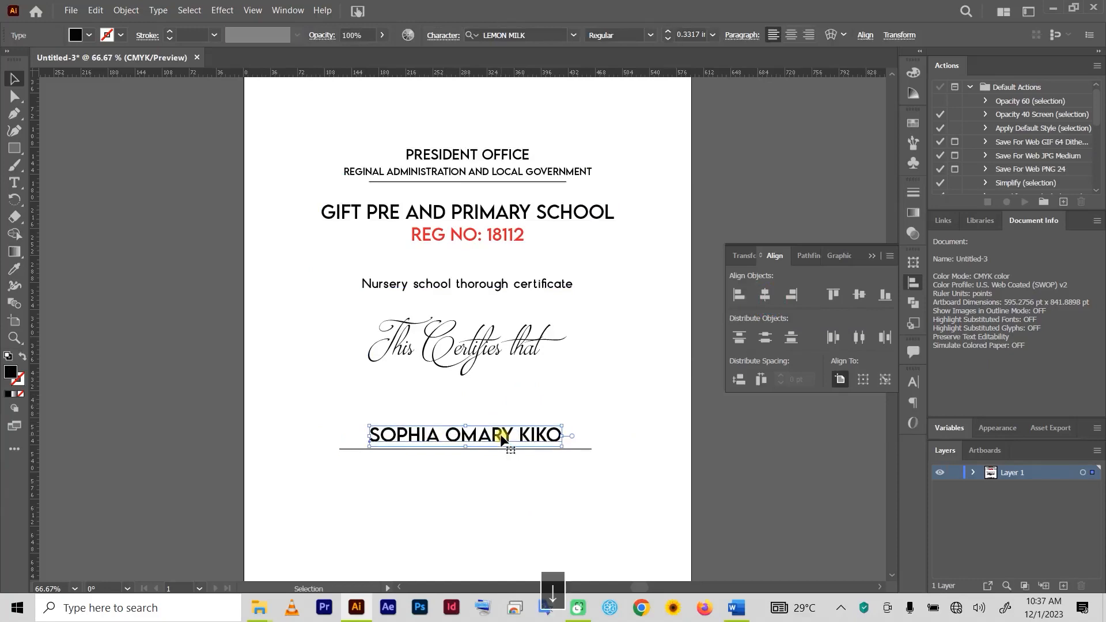
{"action": "left_click_drag", "start_coordinate": [466, 430], "coordinate": [466, 421]}
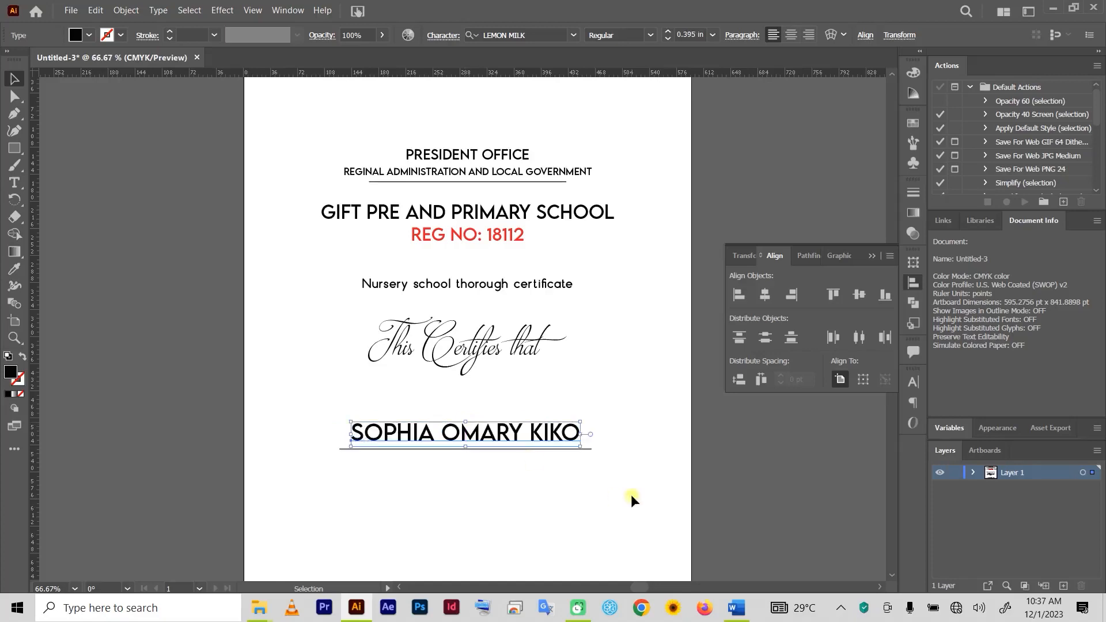
- Scale the "This Certifies that" line down proportionally to about three quarters of its size, keeping it centered in place
{"action": "left_click", "coordinate": [631, 495]}
{"action": "left_click", "coordinate": [511, 366]}
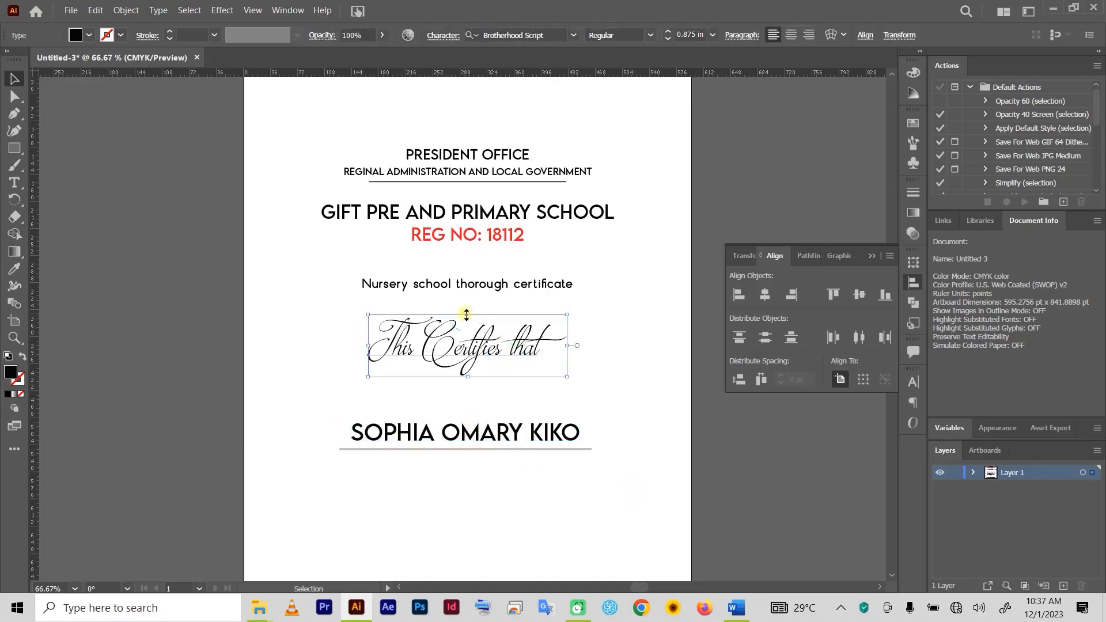
{"action": "left_click_drag", "start_coordinate": [466, 314], "coordinate": [473, 346]}
{"action": "left_click", "coordinate": [612, 430]}
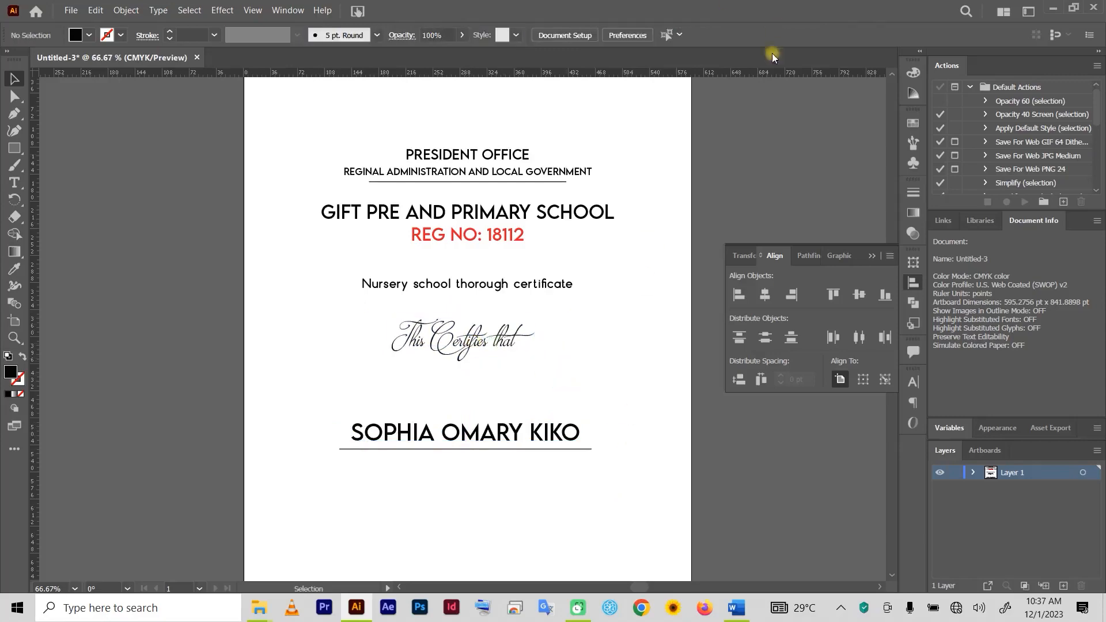
- Copy the sentence "Has successfully completed nursery school in academic year 2023 that awarded on 26 th Nov 2023" from Word and return to Illustrator
{"action": "left_click", "coordinate": [737, 608]}
{"action": "left_click_drag", "start_coordinate": [329, 324], "coordinate": [739, 339]}
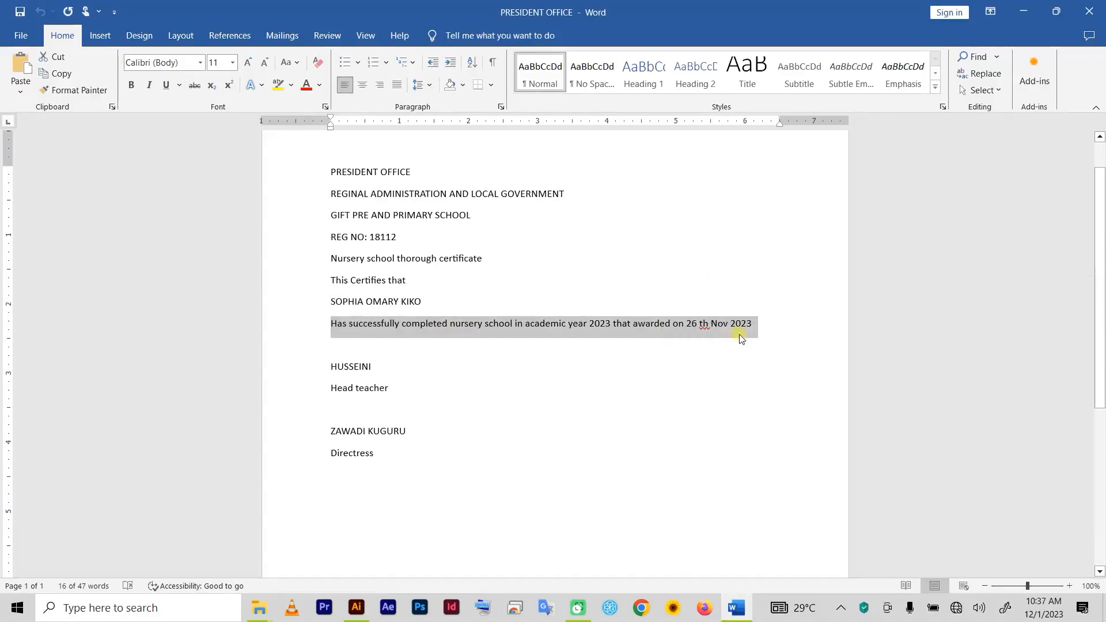
{"action": "key", "text": "ctrl+c"}
{"action": "left_click", "coordinate": [357, 609]}
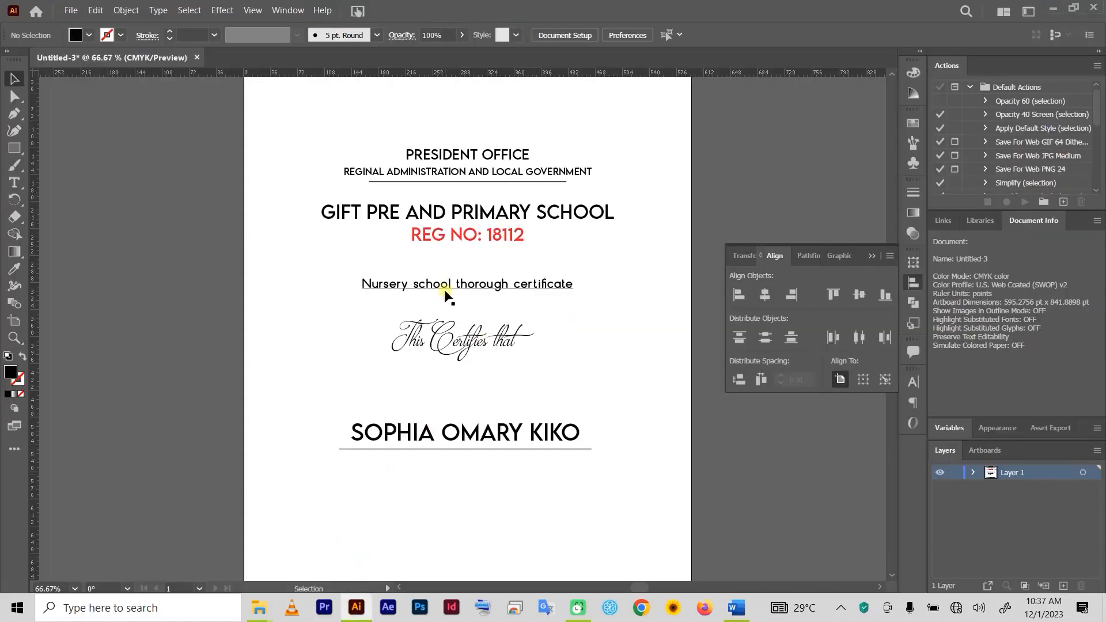
- Duplicate the "Nursery school thorough certificate" line to below the pupil's name rule and replace its text with the copied completion sentence
{"action": "left_click_drag", "start_coordinate": [445, 286], "coordinate": [456, 481]}
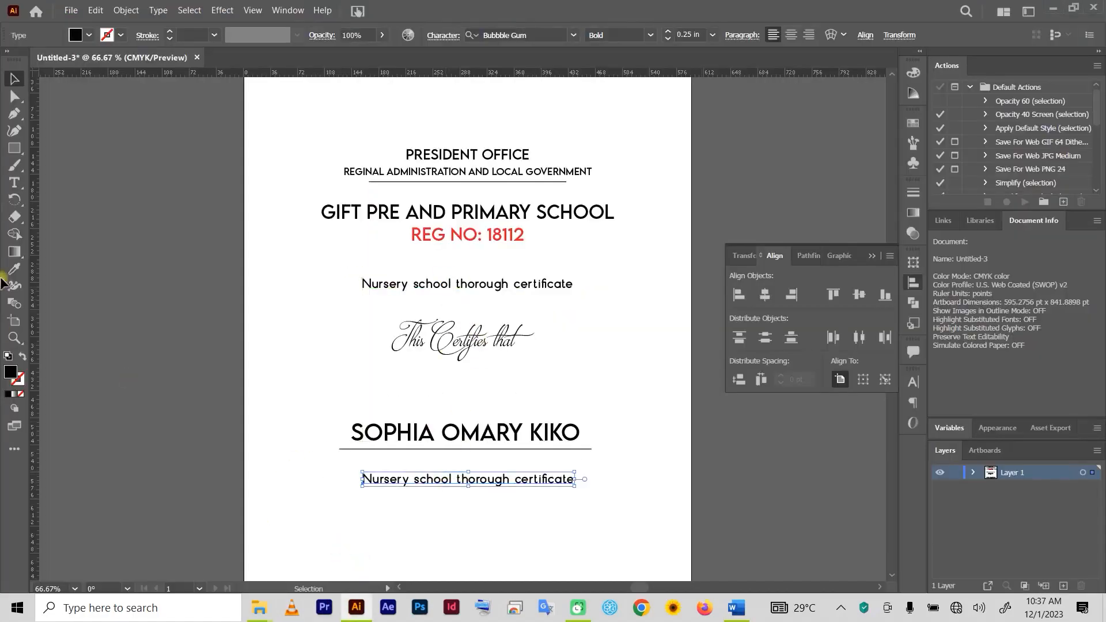
{"action": "left_click", "coordinate": [14, 182]}
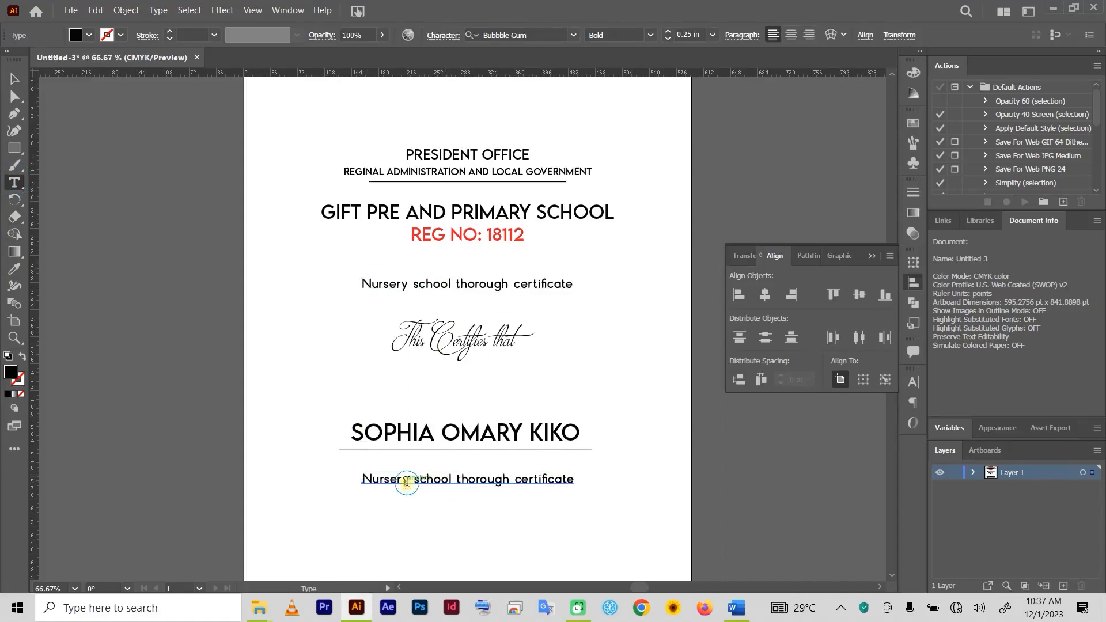
{"action": "left_click", "coordinate": [407, 479]}
{"action": "key", "text": "ctrl+a"}
{"action": "key", "text": "ctrl+v"}
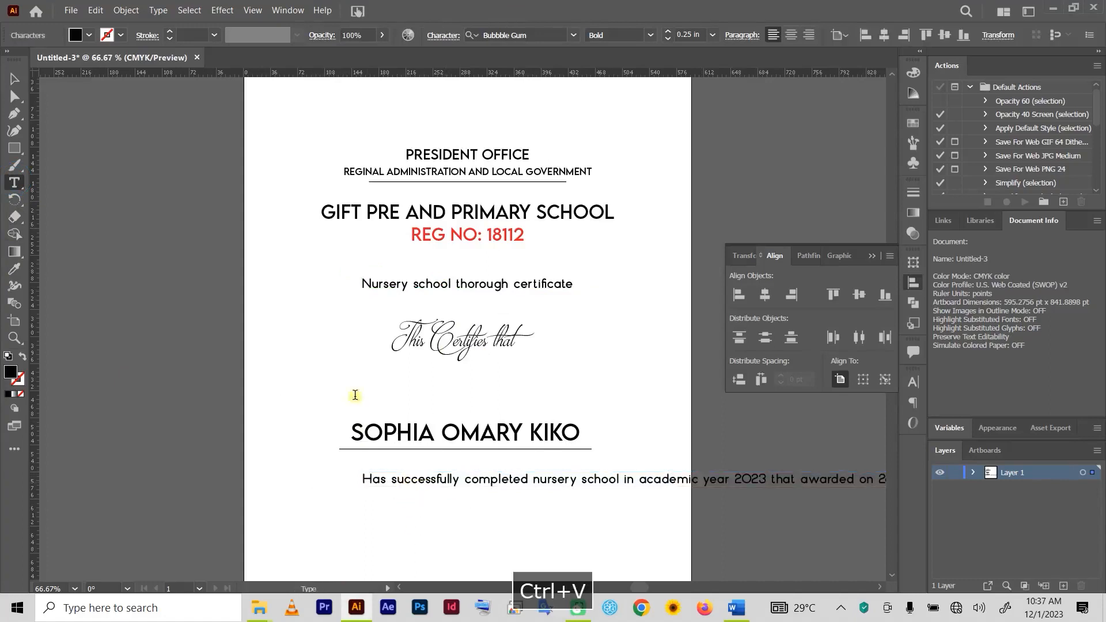
{"action": "left_click", "coordinate": [14, 79]}
- Move the completion sentence up and inward beneath the name's rule, and break it into two lines before "year"
{"action": "left_click_drag", "start_coordinate": [506, 483], "coordinate": [437, 463]}
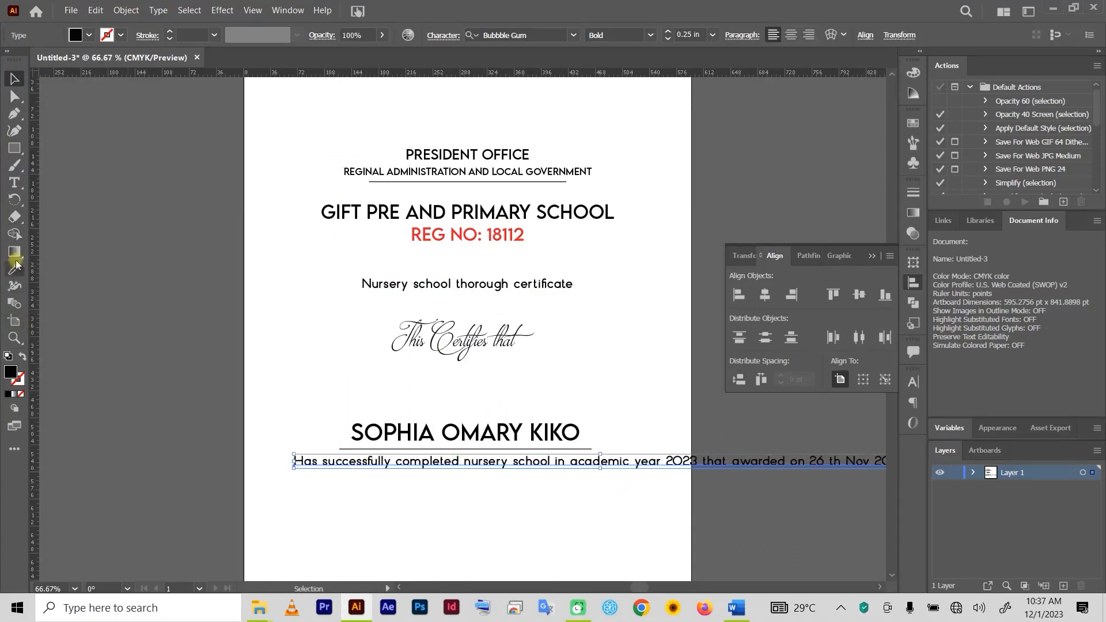
{"action": "left_click", "coordinate": [14, 183]}
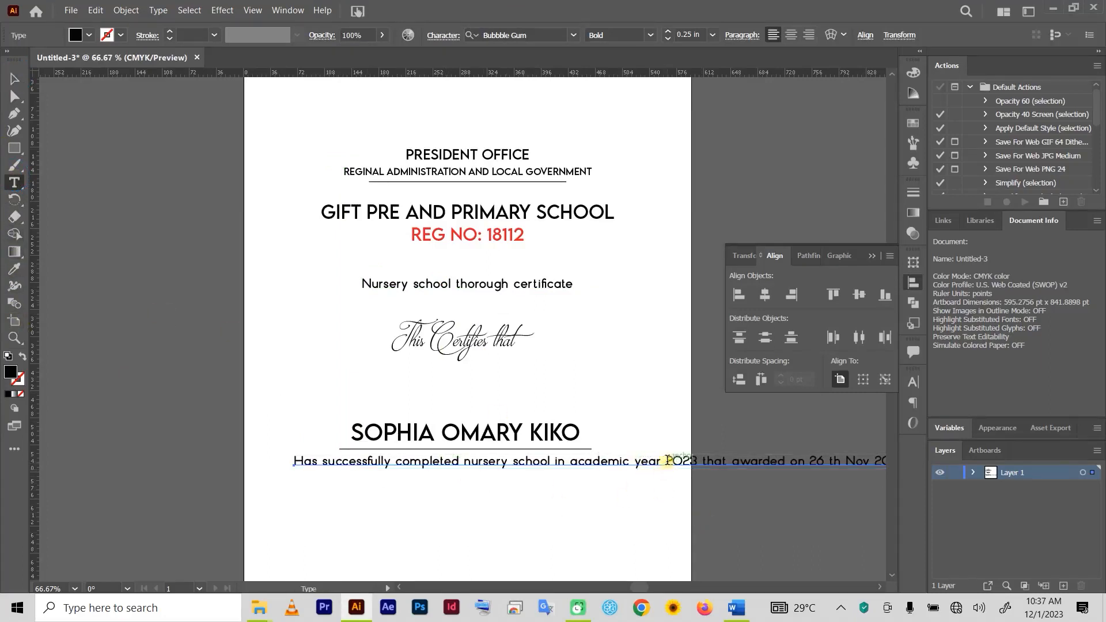
{"action": "left_click", "coordinate": [633, 456]}
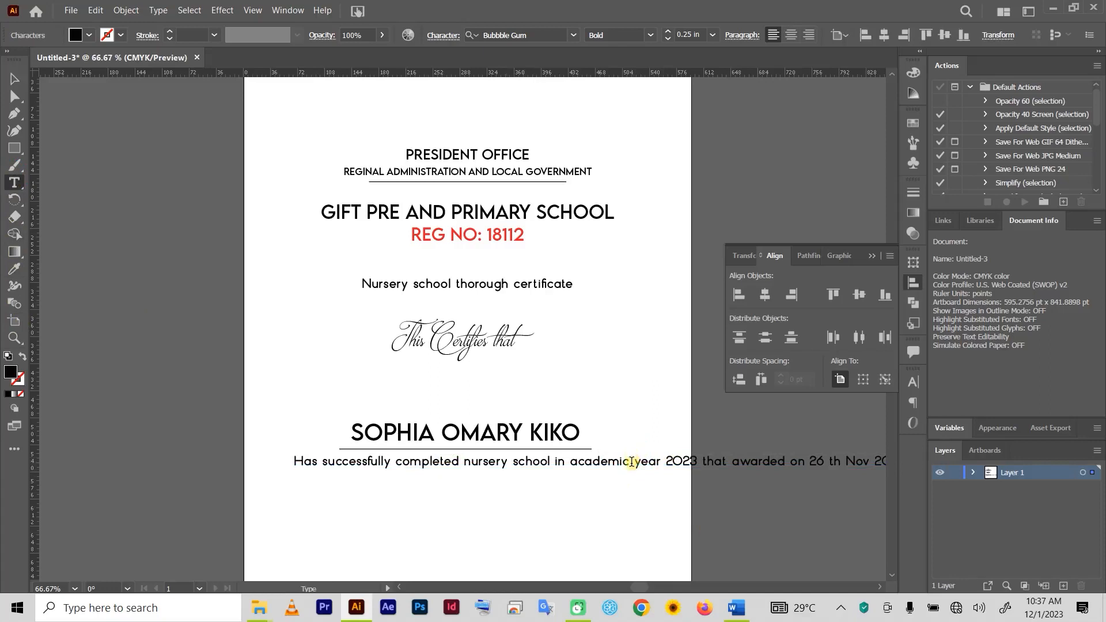
{"action": "key", "text": "Return"}
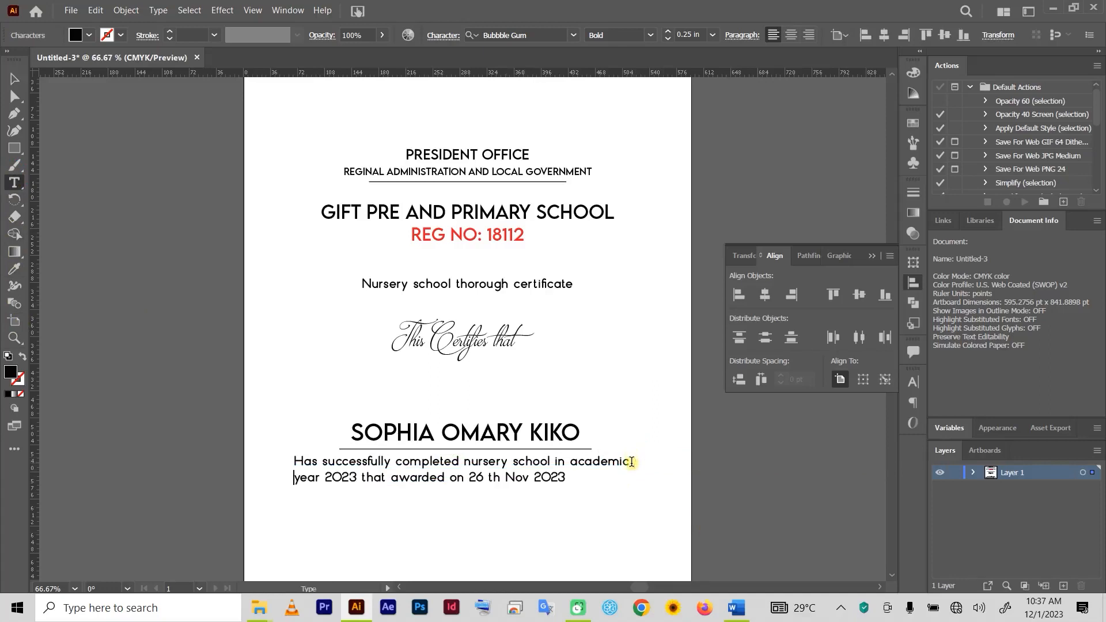
- Center-align the two-line completion sentence and reposition it centrally beneath the rule under the pupil's name
{"action": "key", "text": "ctrl+a"}
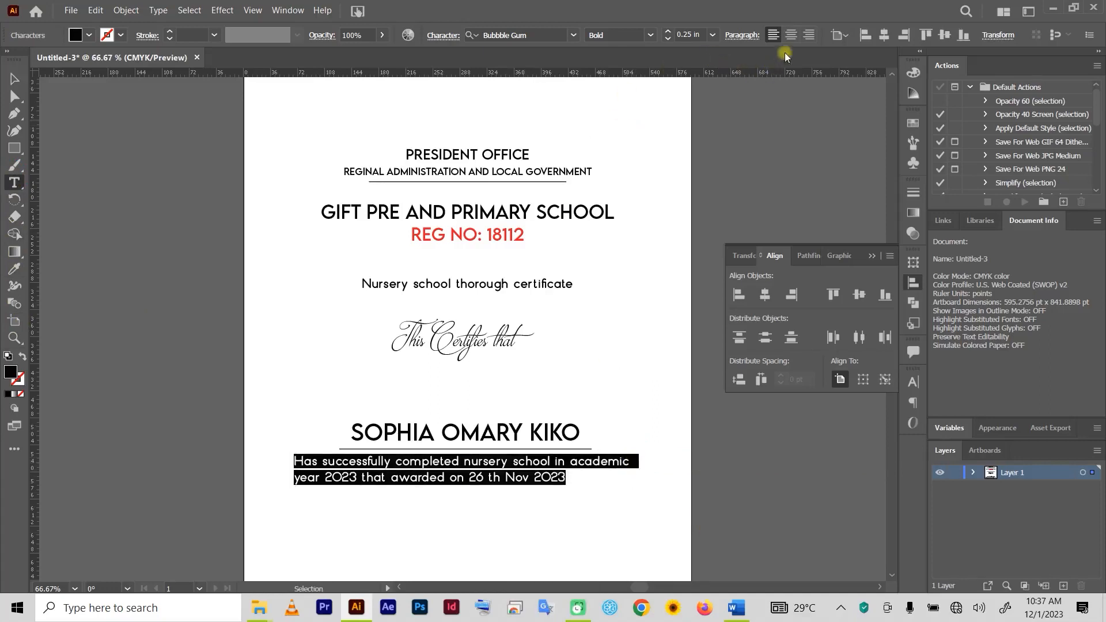
{"action": "left_click", "coordinate": [793, 35]}
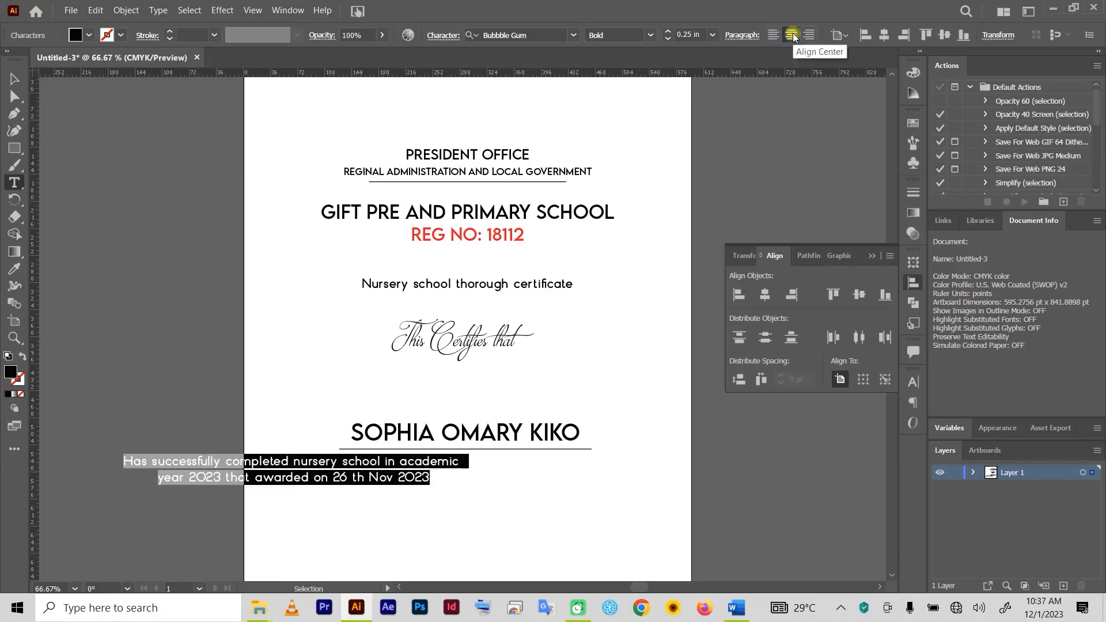
{"action": "left_click", "coordinate": [14, 79]}
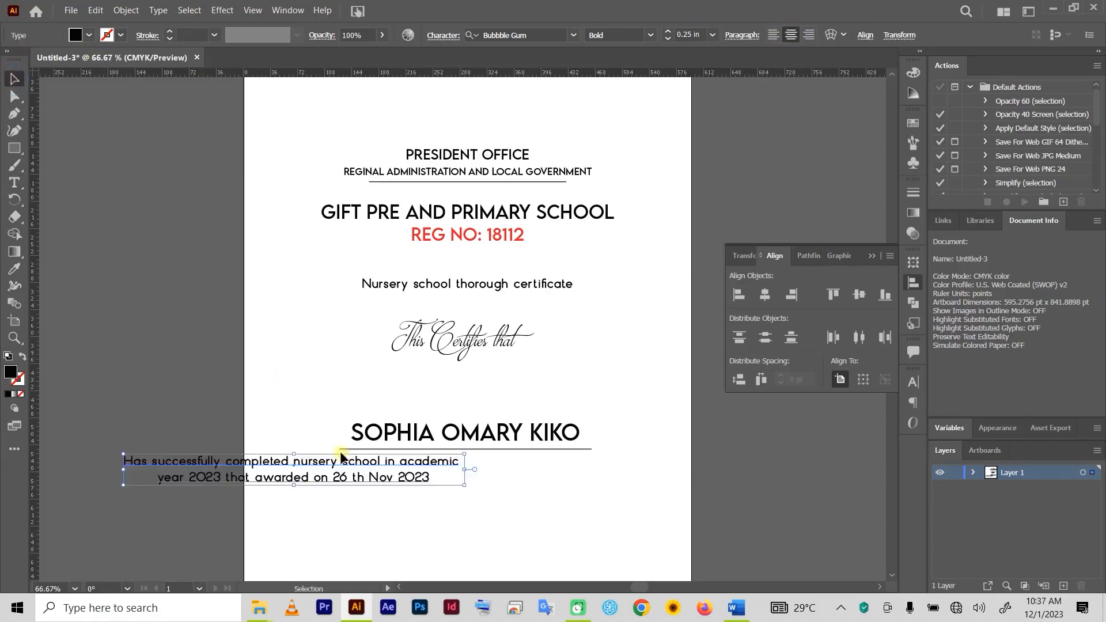
{"action": "left_click_drag", "start_coordinate": [343, 464], "coordinate": [519, 470]}
{"action": "left_click", "coordinate": [647, 508]}
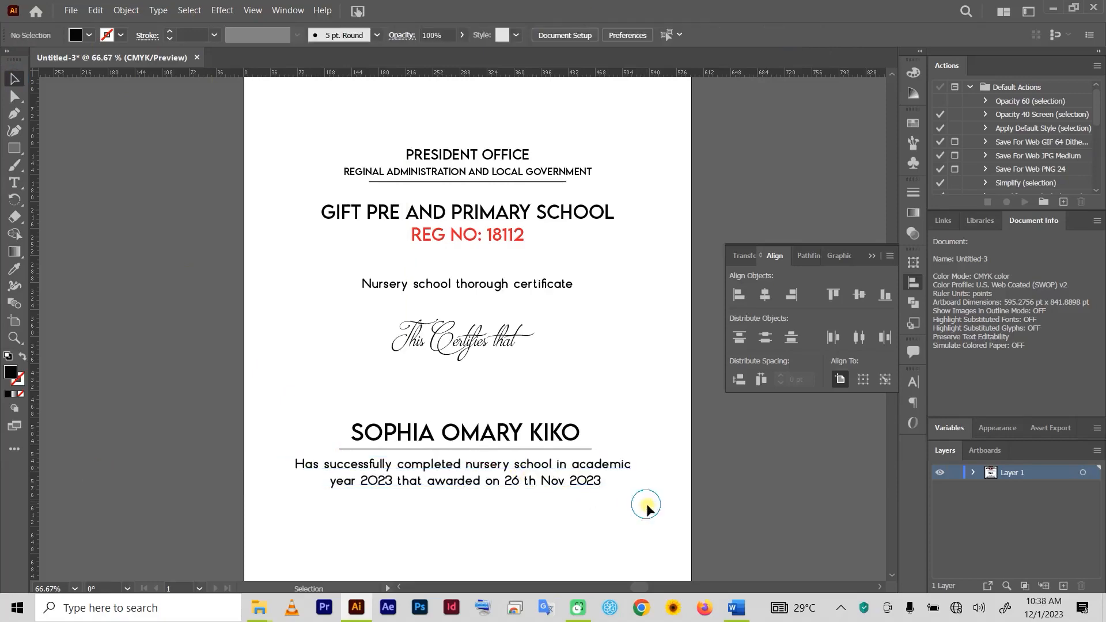
- Move the pupil's name, its rule and the completion sentence together about 32 pt up toward "This Certifies that"
{"action": "key", "text": "space"}
{"action": "scroll", "coordinate": [606, 456], "scroll_direction": "down", "scroll_amount": 3}
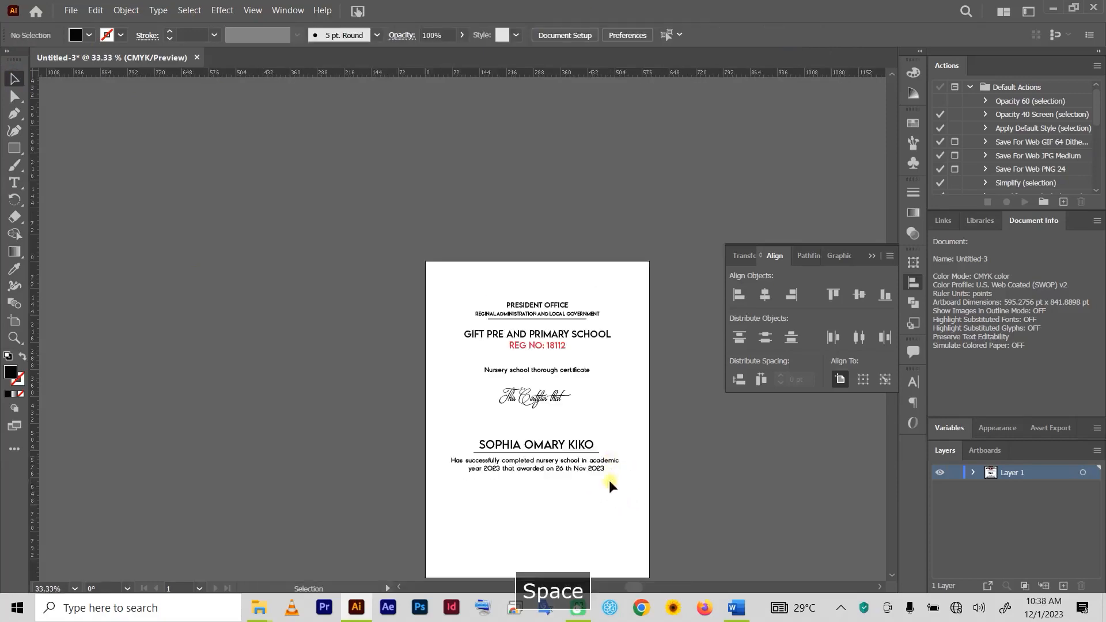
{"action": "scroll", "coordinate": [566, 410], "scroll_direction": "up", "scroll_amount": 1}
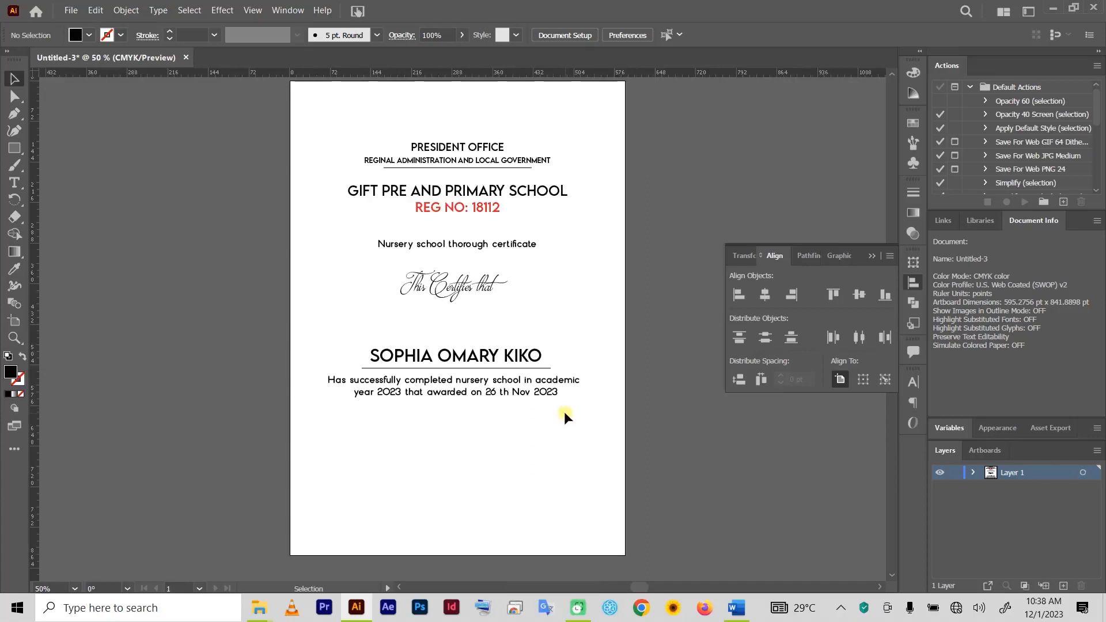
{"action": "left_click_drag", "start_coordinate": [584, 445], "coordinate": [354, 327]}
{"action": "left_click_drag", "start_coordinate": [444, 356], "coordinate": [441, 341]}
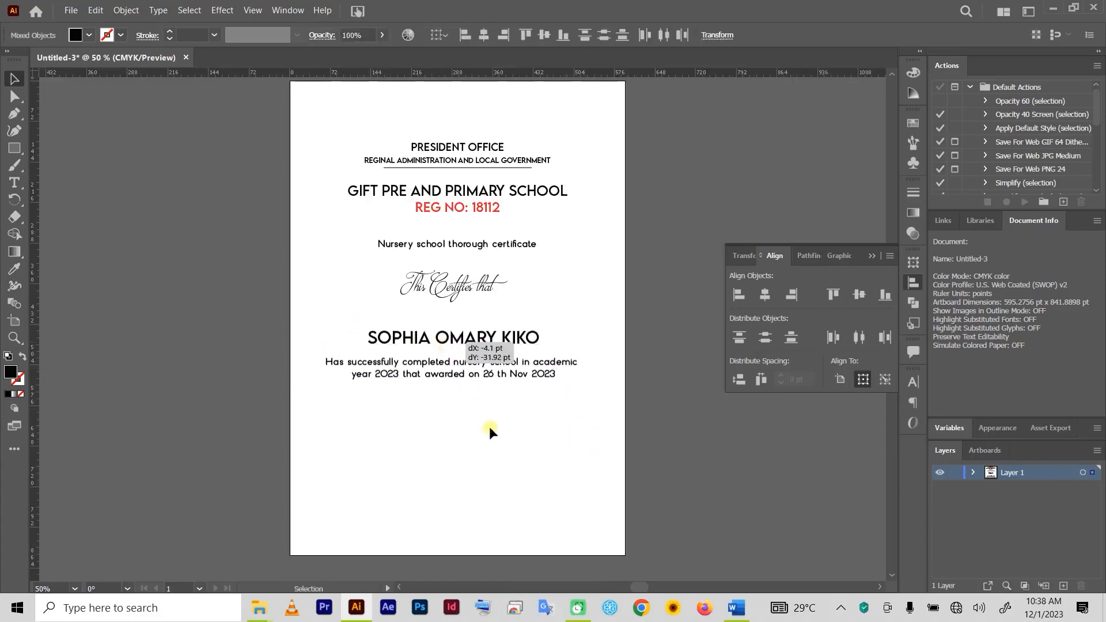
{"action": "left_click", "coordinate": [489, 427]}
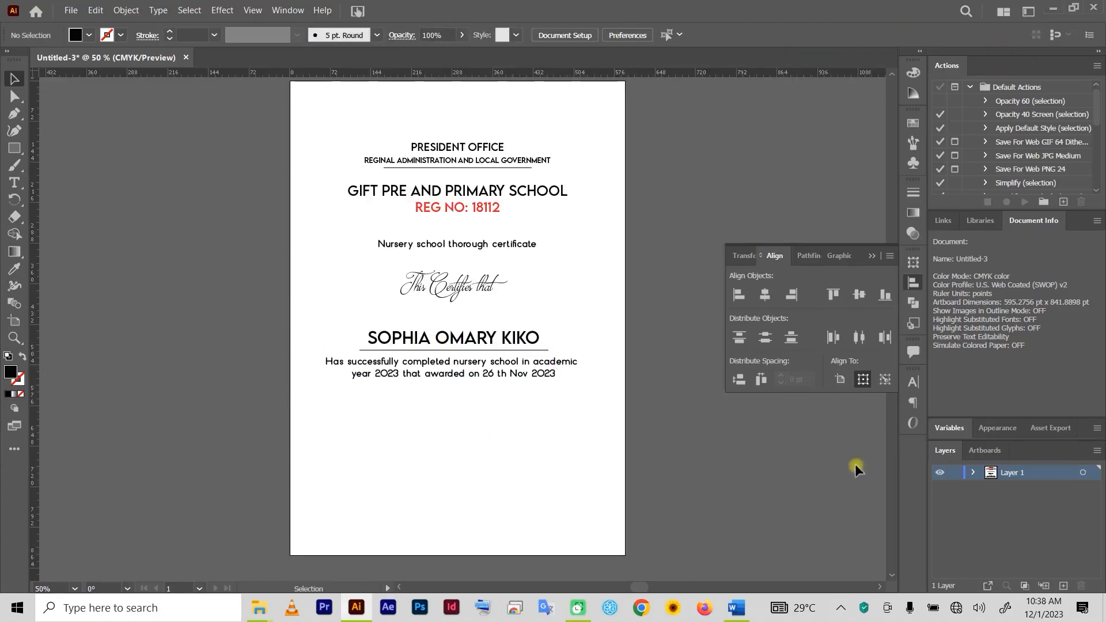
- Copy the name above "Head teacher" from the Word document and return to Illustrator
{"action": "left_click", "coordinate": [737, 608]}
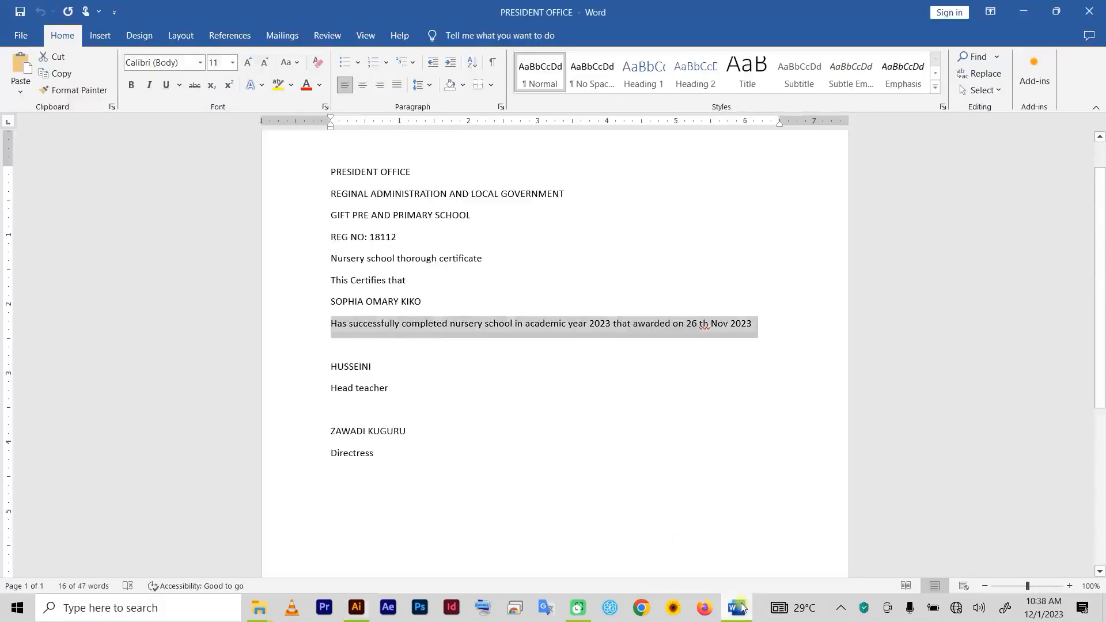
{"action": "left_click", "coordinate": [422, 342]}
{"action": "left_click", "coordinate": [306, 366]}
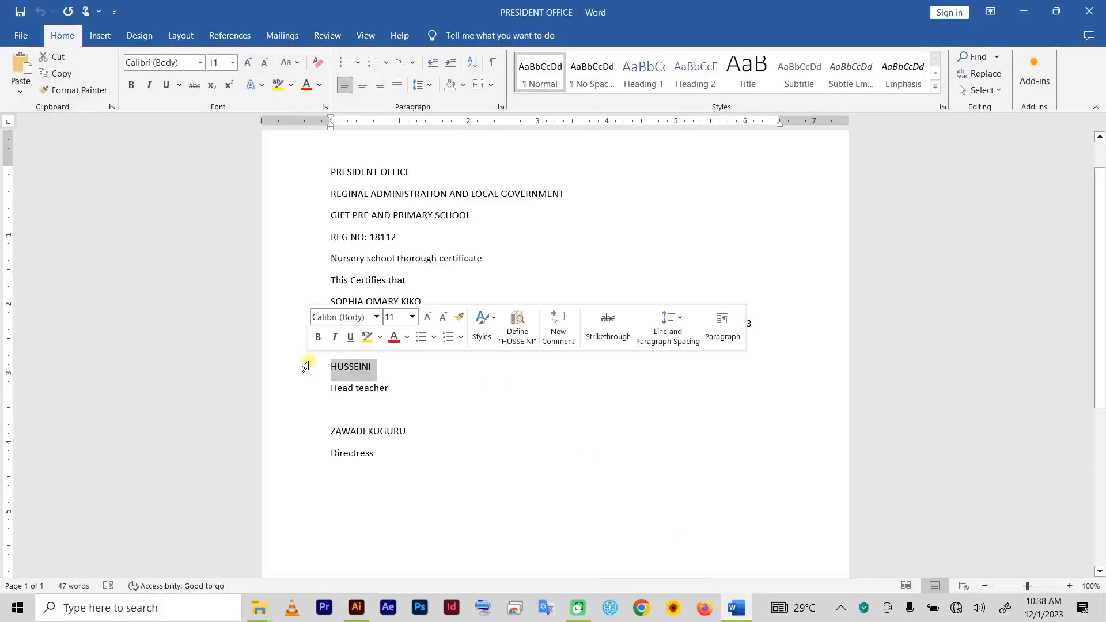
{"action": "key", "text": "ctrl+c"}
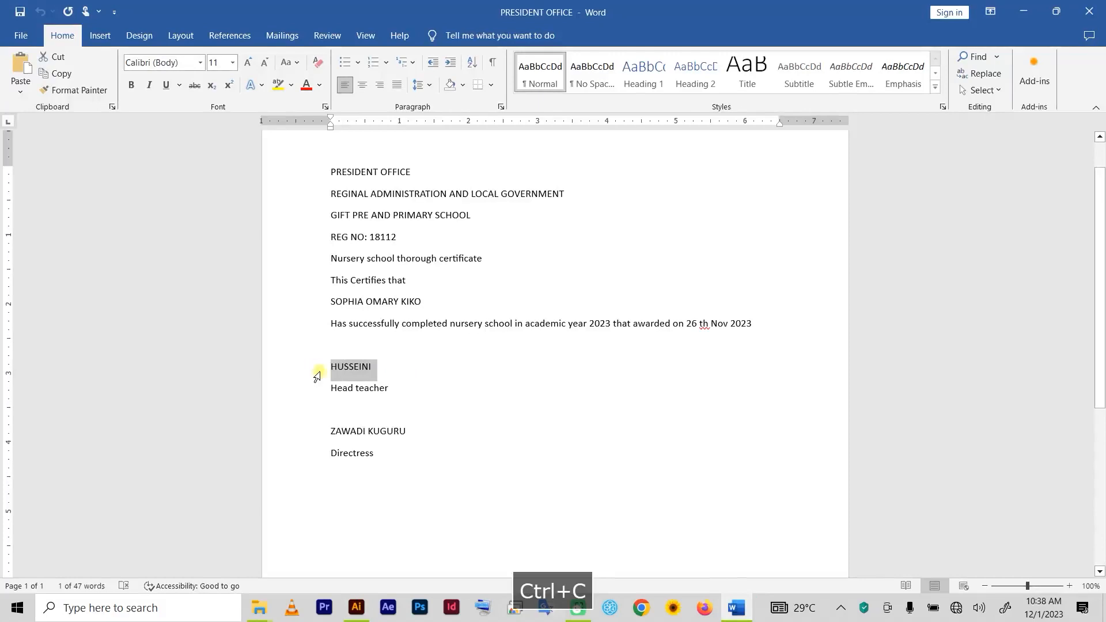
{"action": "left_click", "coordinate": [357, 608]}
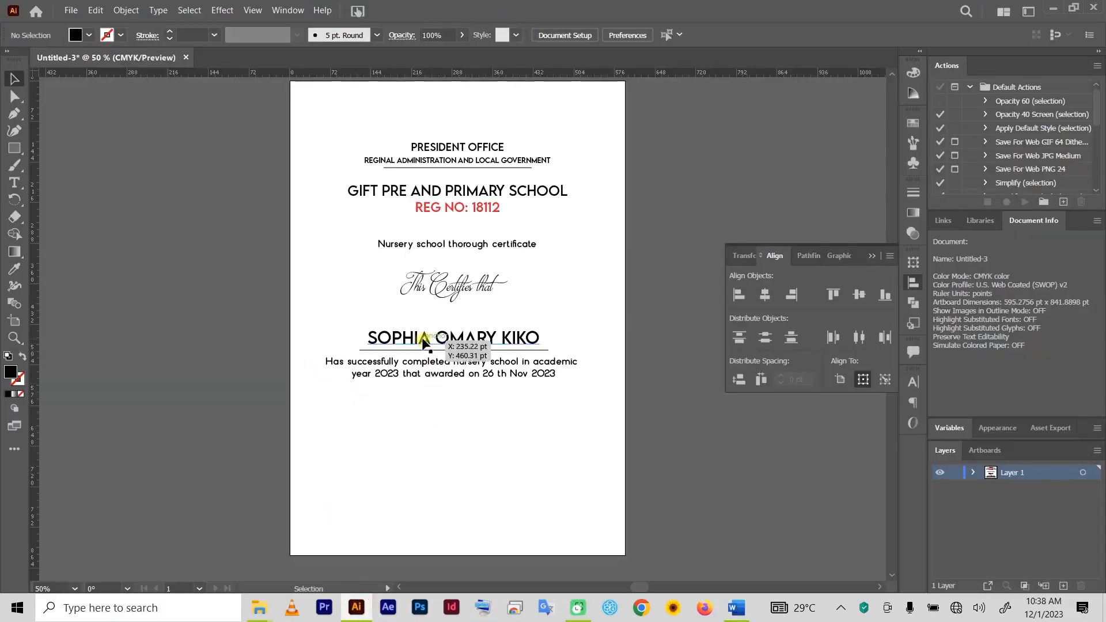
- Duplicate the pupil's name to the blank area below the completion sentence and replace its text with the copied head teacher's name
{"action": "left_click_drag", "start_coordinate": [424, 340], "coordinate": [404, 435]}
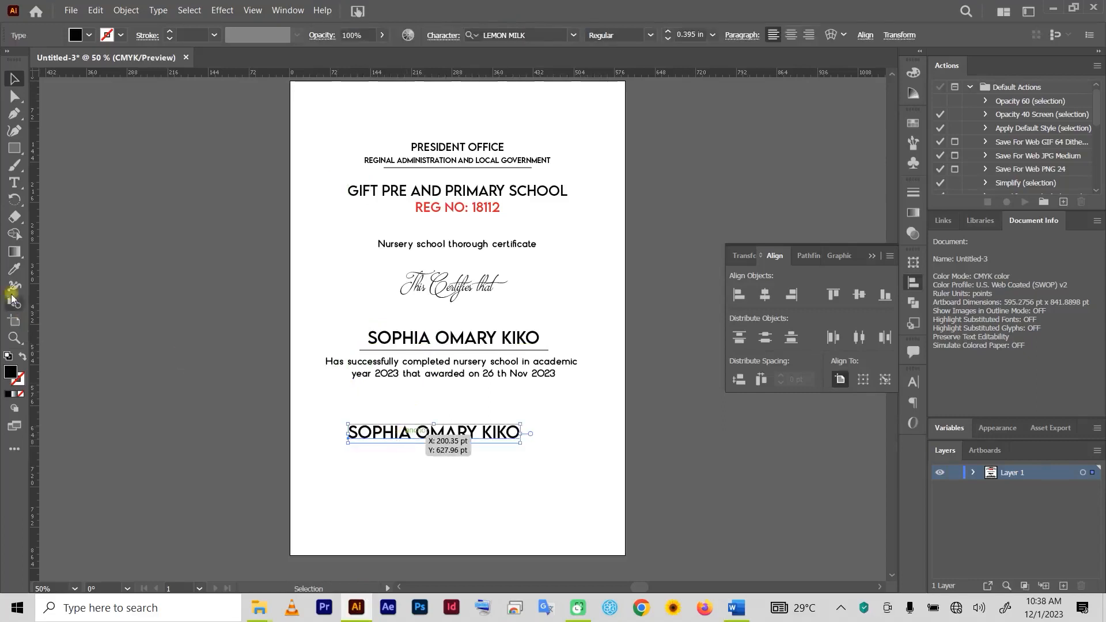
{"action": "left_click", "coordinate": [18, 186]}
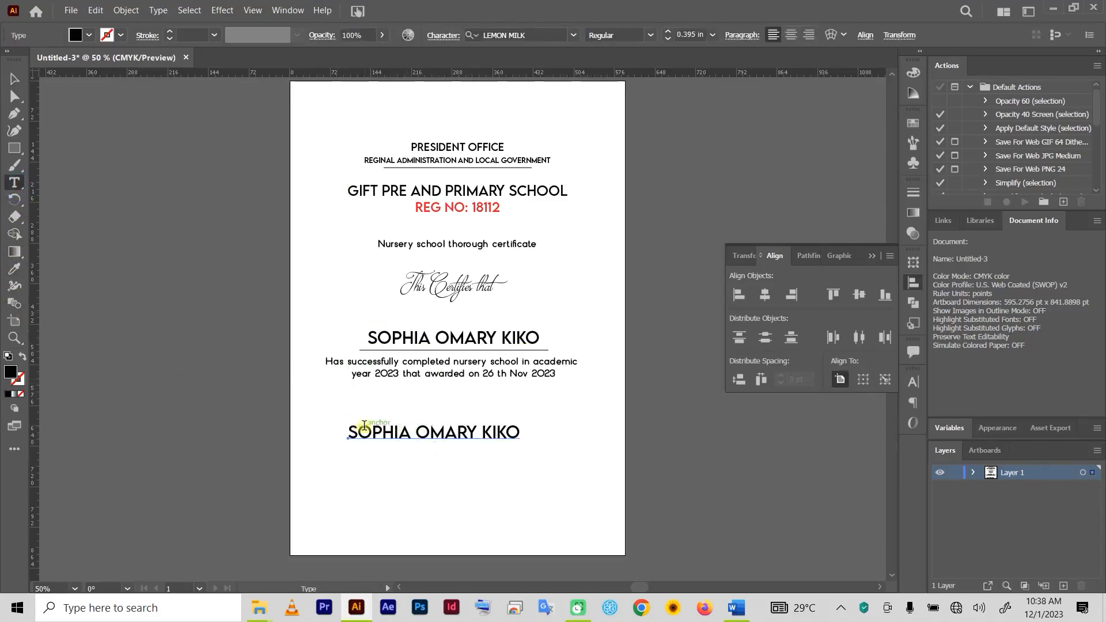
{"action": "left_click", "coordinate": [365, 429]}
{"action": "key", "text": "ctrl+a"}
{"action": "key", "text": "ctrl+v"}
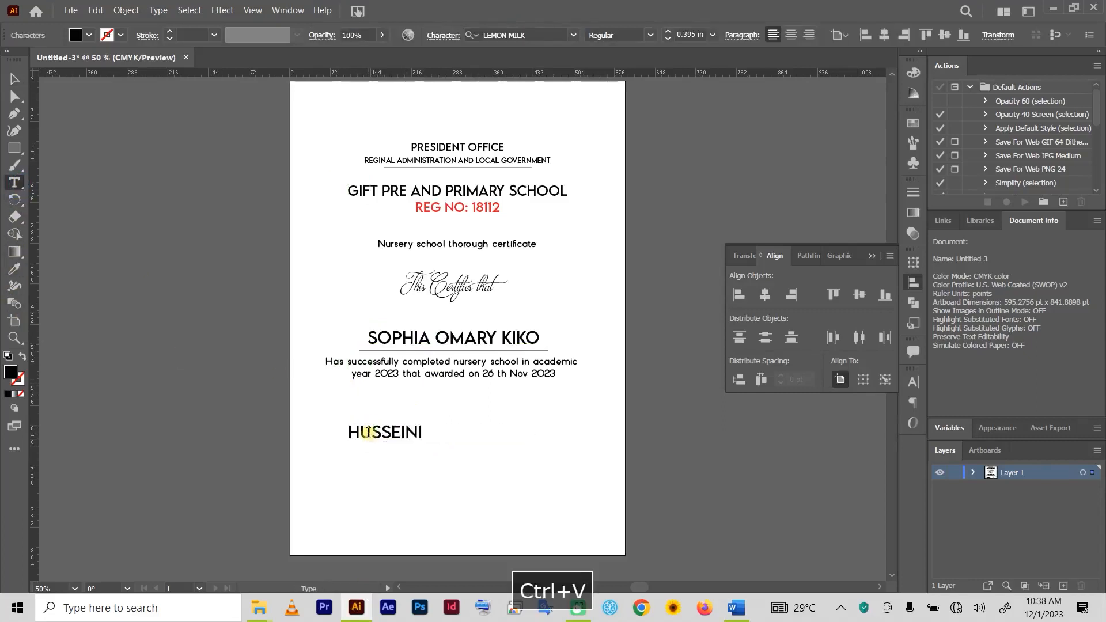
{"action": "left_click", "coordinate": [15, 79]}
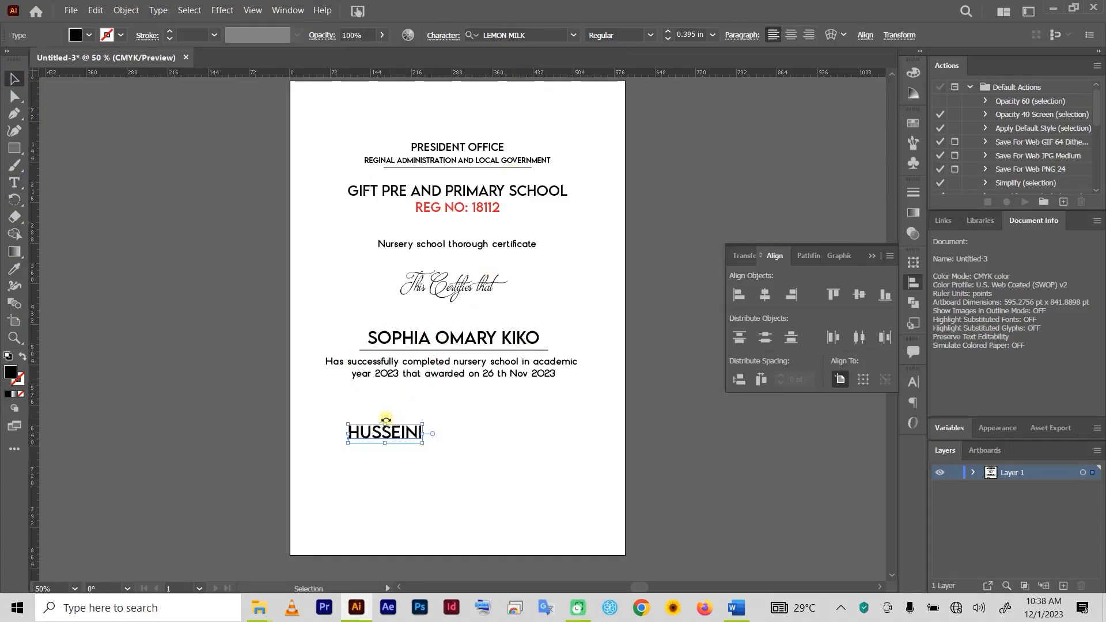
- Scale the head teacher's name down to a type size of about 0.18 in and set its style to Regular Italic
{"action": "left_click_drag", "start_coordinate": [385, 430], "coordinate": [385, 433]}
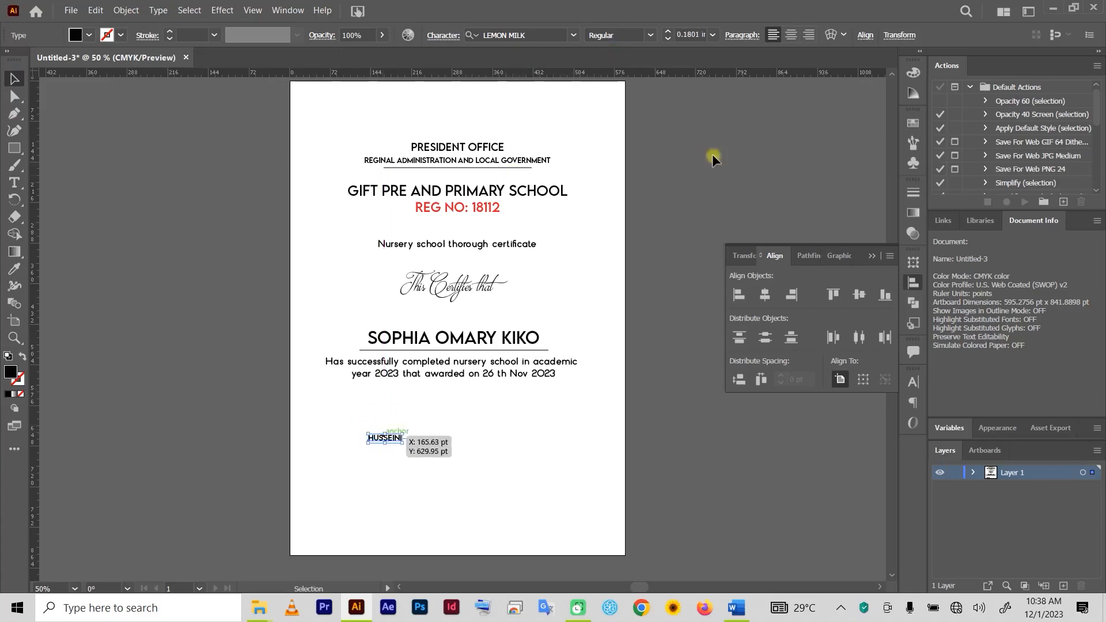
{"action": "left_click", "coordinate": [651, 35]}
{"action": "left_click", "coordinate": [626, 100]}
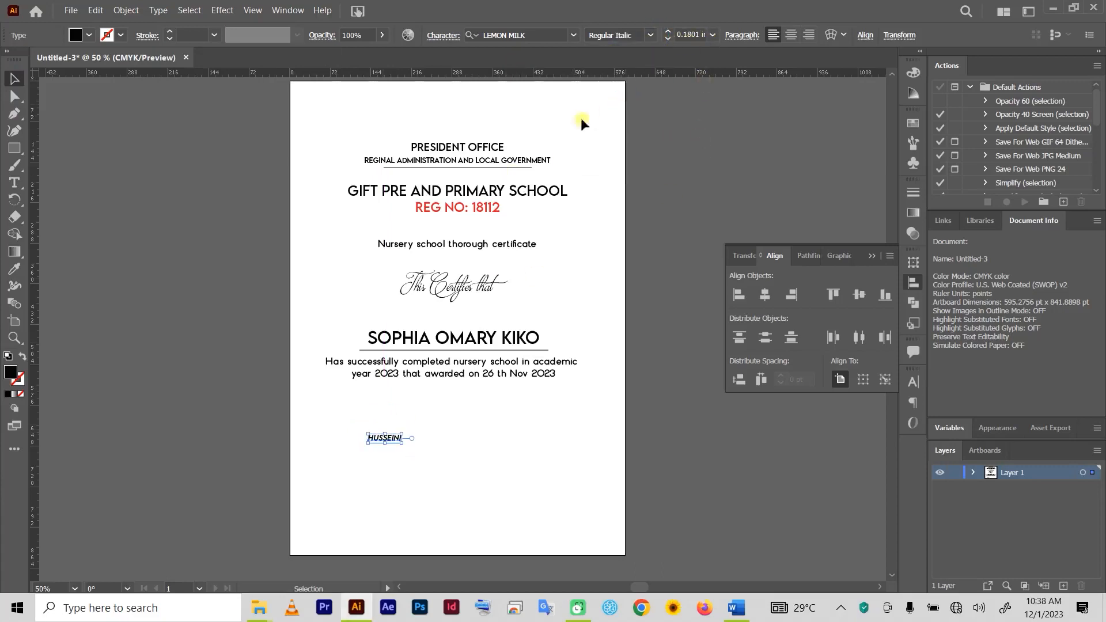
- Add the head teacher's surname after the existing first name in the signature text
{"action": "scroll", "coordinate": [479, 431], "scroll_direction": "up", "scroll_amount": 3}
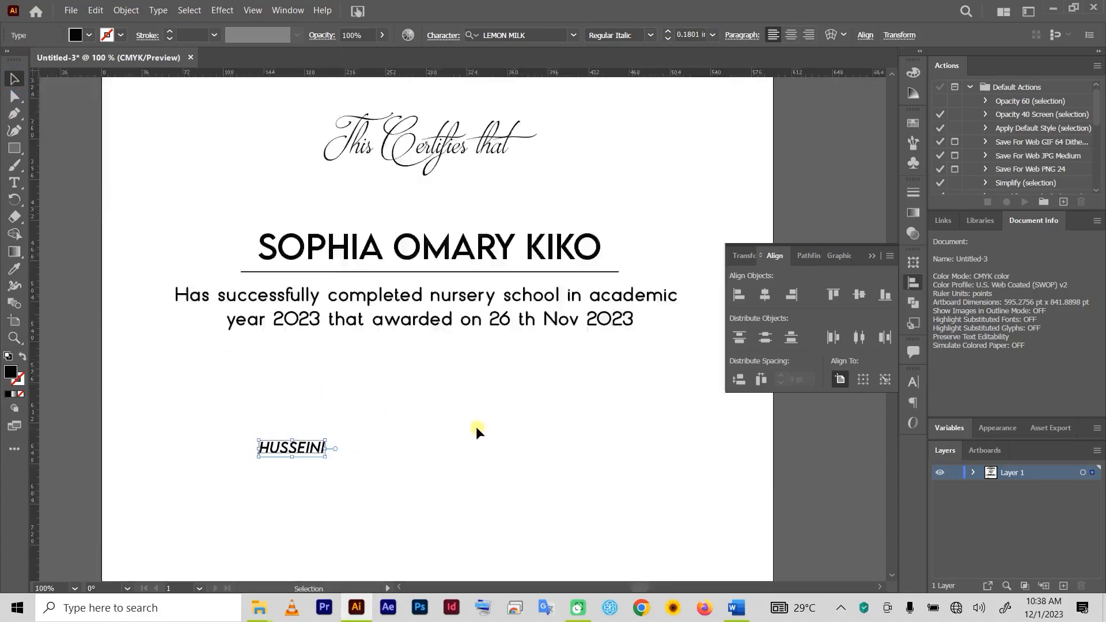
{"action": "left_click_drag", "start_coordinate": [341, 438], "coordinate": [608, 443]}
{"action": "left_click_drag", "start_coordinate": [477, 470], "coordinate": [374, 456]}
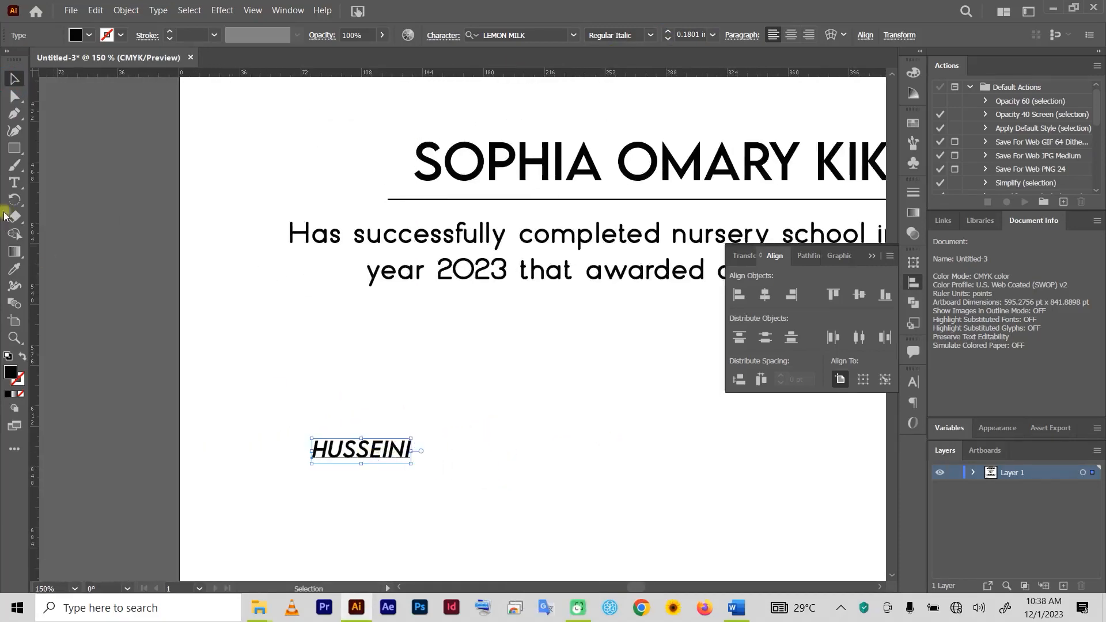
{"action": "left_click", "coordinate": [14, 182]}
{"action": "left_click", "coordinate": [408, 448]}
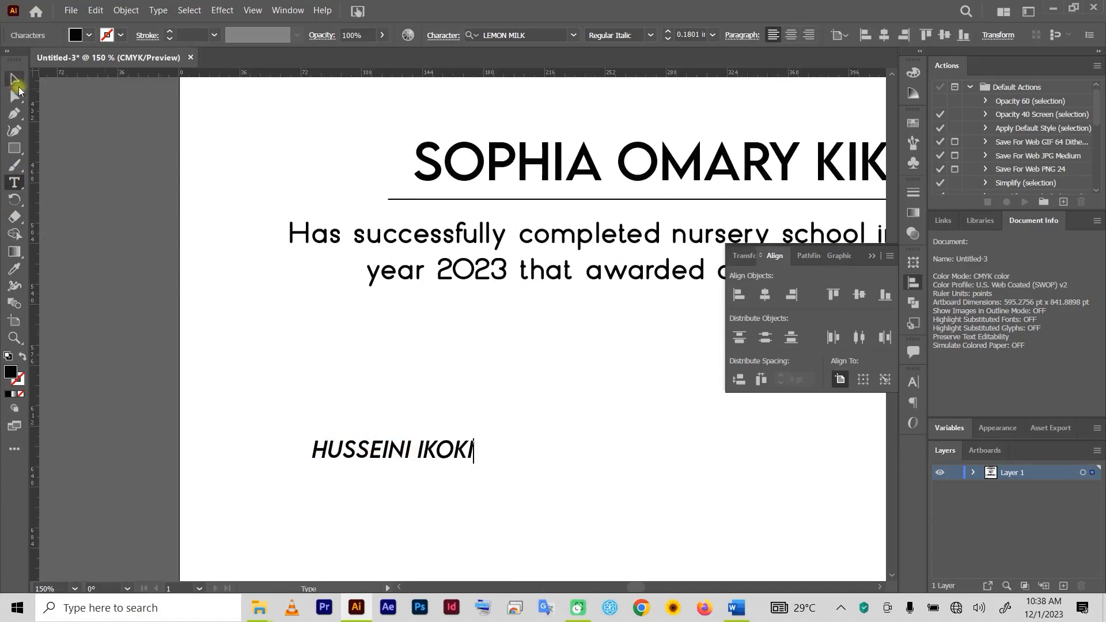
{"action": "left_click", "coordinate": [19, 85]}
{"action": "left_click", "coordinate": [558, 457]}
- Duplicate the two-line completion sentence to just below the head teacher's name
{"action": "scroll", "coordinate": [558, 458], "scroll_direction": "down", "scroll_amount": 2}
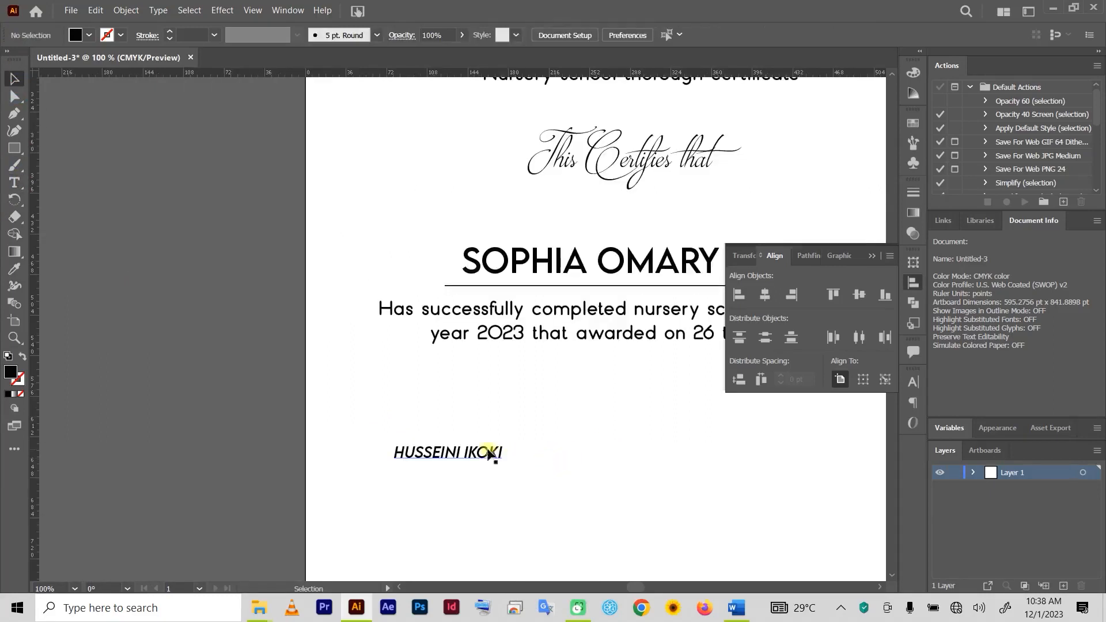
{"action": "left_click_drag", "start_coordinate": [481, 453], "coordinate": [482, 473]}
{"action": "key", "text": "ctrl+z"}
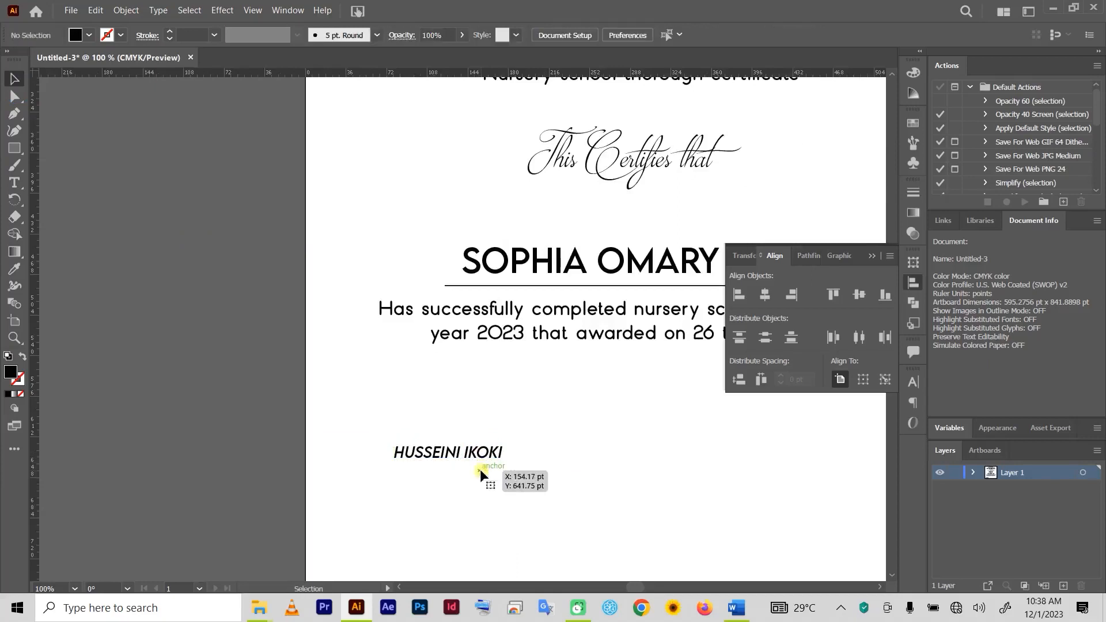
{"action": "left_click_drag", "start_coordinate": [598, 338], "coordinate": [575, 513]}
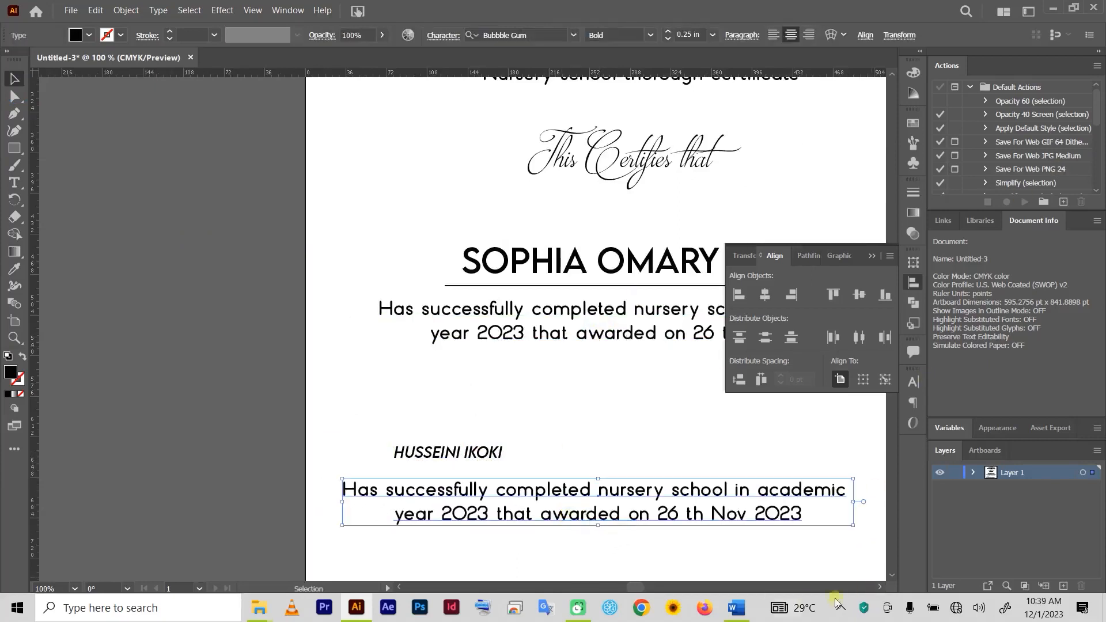
- Copy the "Head teacher" line from the Word document and replace the duplicated completion sentence in Illustrator with it
{"action": "left_click", "coordinate": [737, 608]}
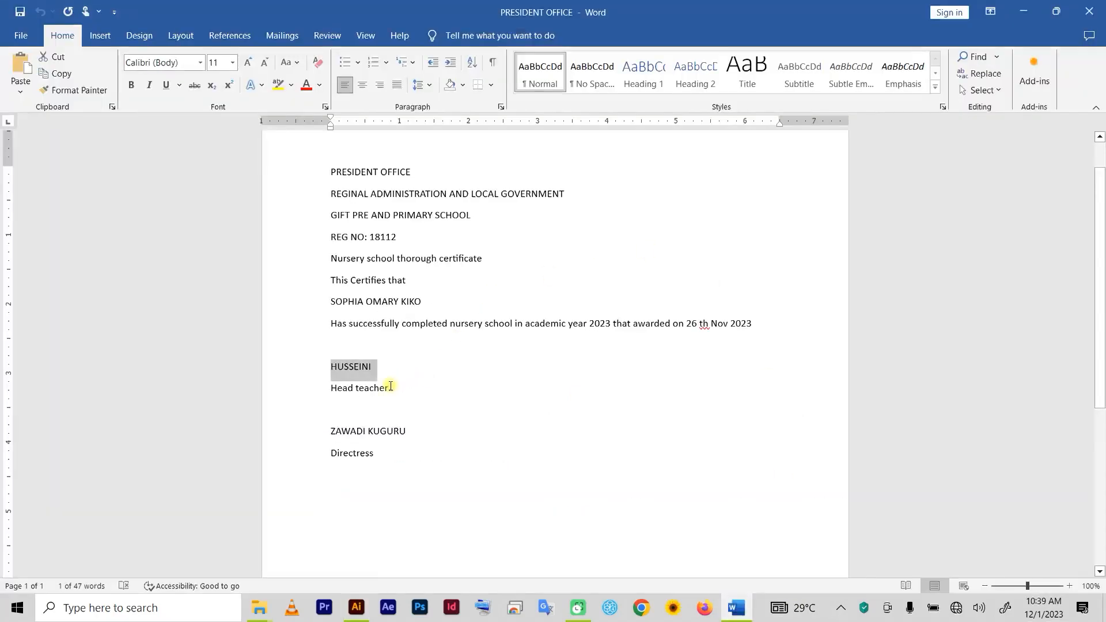
{"action": "left_click_drag", "start_coordinate": [395, 388], "coordinate": [306, 388]}
{"action": "key", "text": "ctrl+c"}
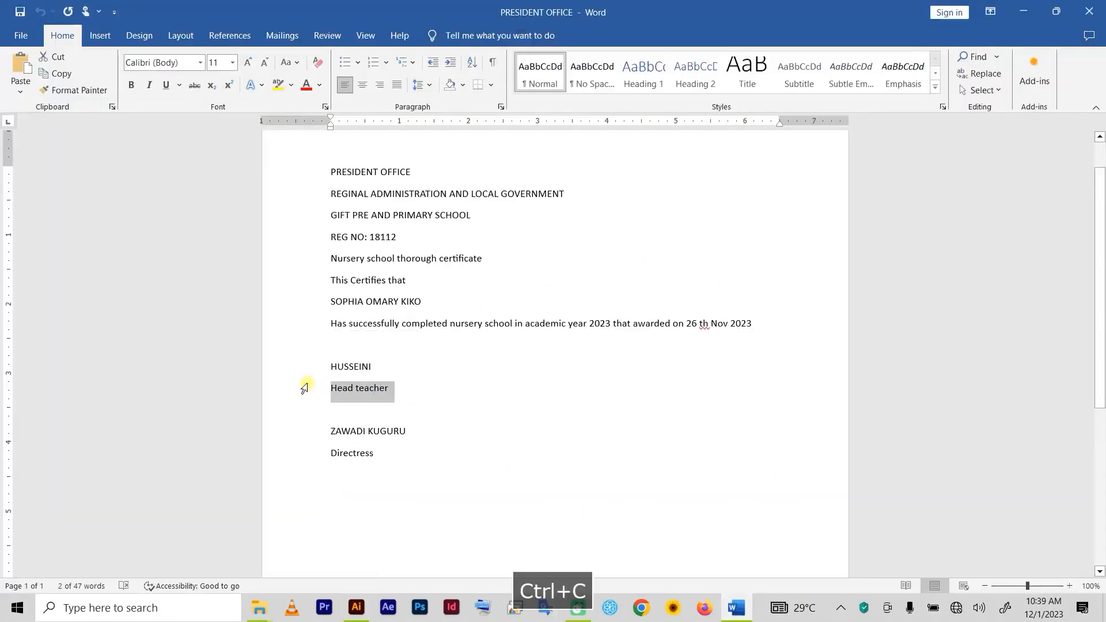
{"action": "left_click", "coordinate": [357, 608]}
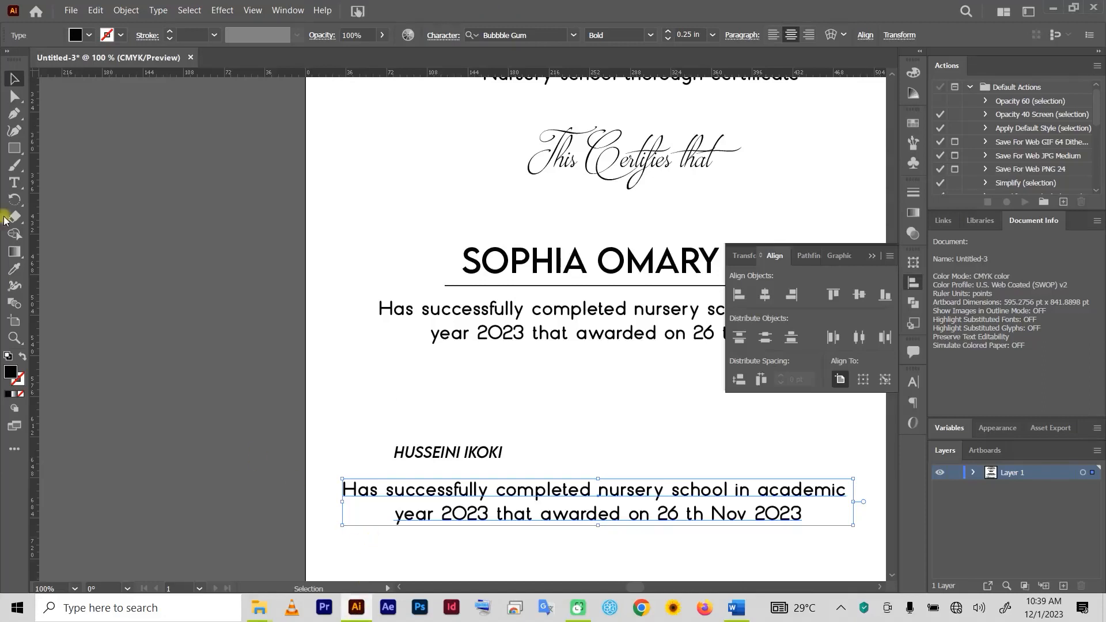
{"action": "left_click", "coordinate": [14, 182]}
{"action": "left_click", "coordinate": [484, 512]}
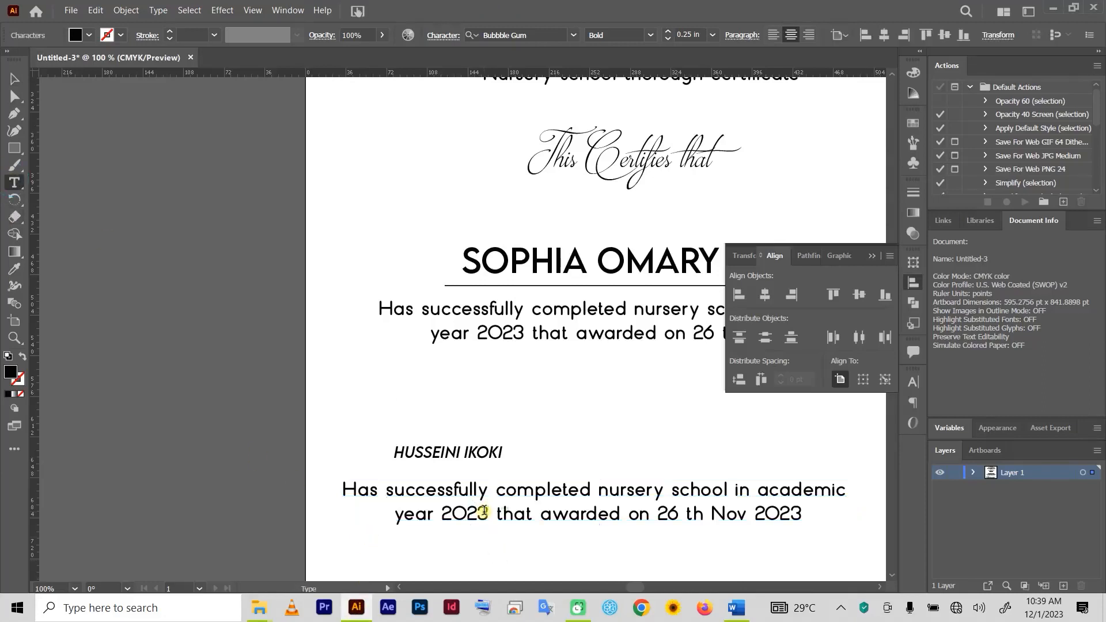
{"action": "key", "text": "ctrl+a"}
{"action": "key", "text": "ctrl+v"}
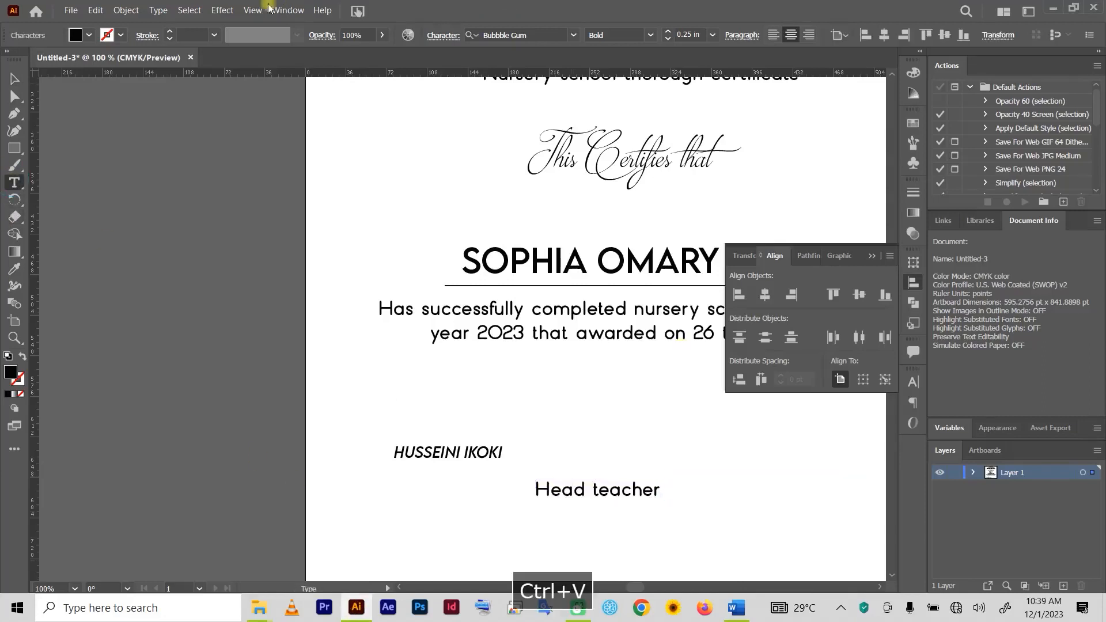
- Move the "Head teacher" text directly beneath the head teacher's name and scale it down to about 0.18 in
{"action": "left_click", "coordinate": [19, 85]}
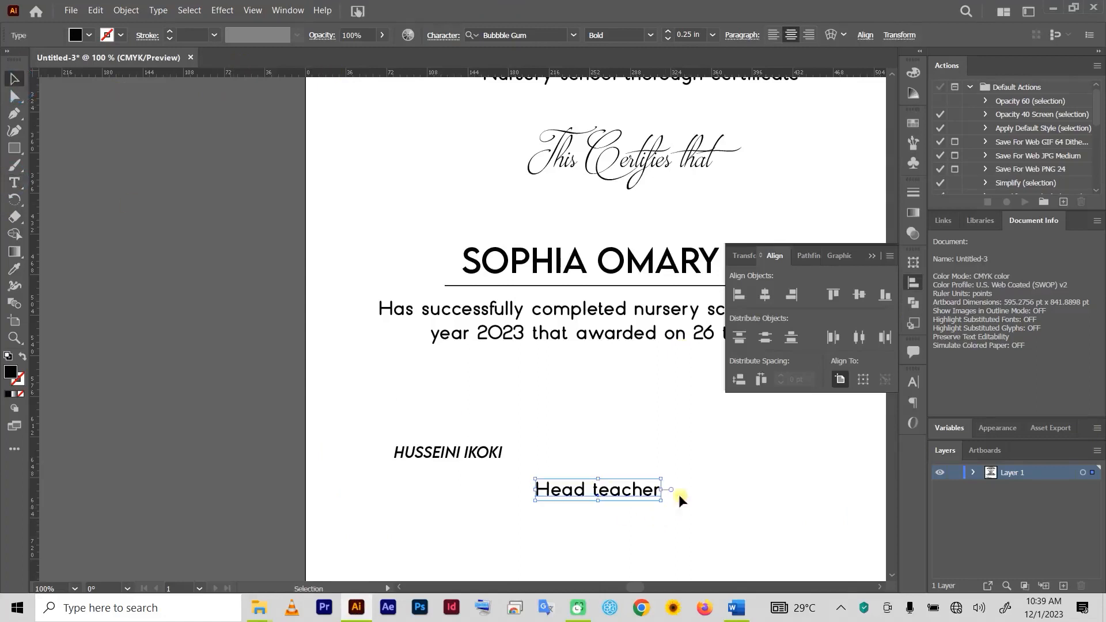
{"action": "left_click_drag", "start_coordinate": [623, 495], "coordinate": [470, 481]}
{"action": "left_click", "coordinate": [548, 509]}
{"action": "left_click", "coordinate": [479, 478]}
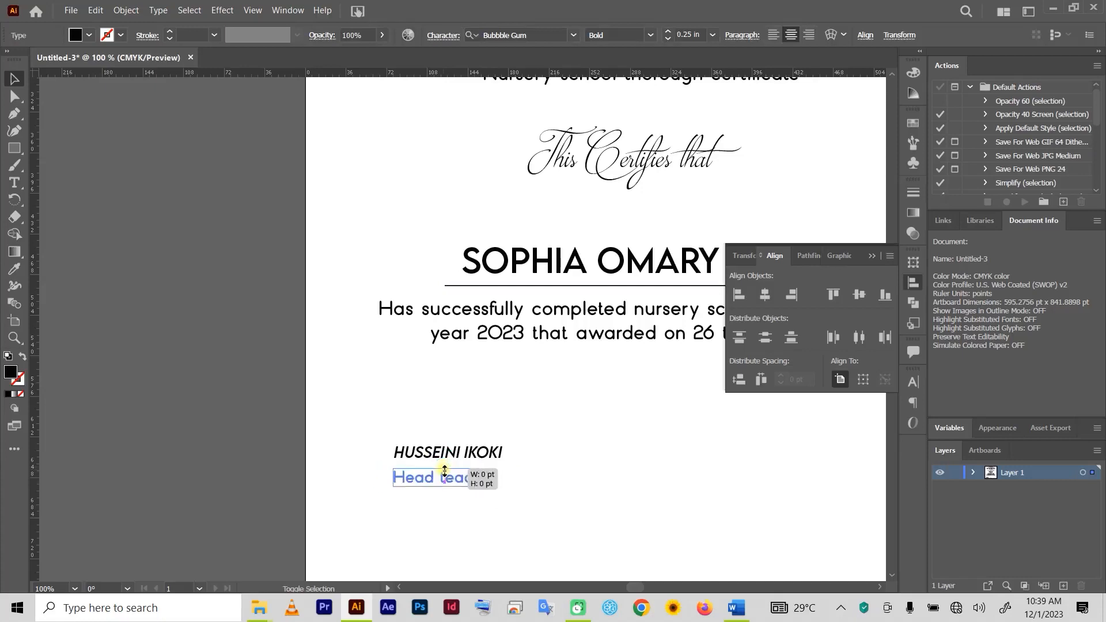
{"action": "key", "text": "ctrl+z"}
{"action": "left_click", "coordinate": [534, 514]}
- Duplicate the head teacher's name just above the original and replace the copy's text with a dotted signature line
{"action": "left_click_drag", "start_coordinate": [468, 487], "coordinate": [429, 434]}
{"action": "left_click", "coordinate": [559, 518]}
{"action": "left_click", "coordinate": [13, 183]}
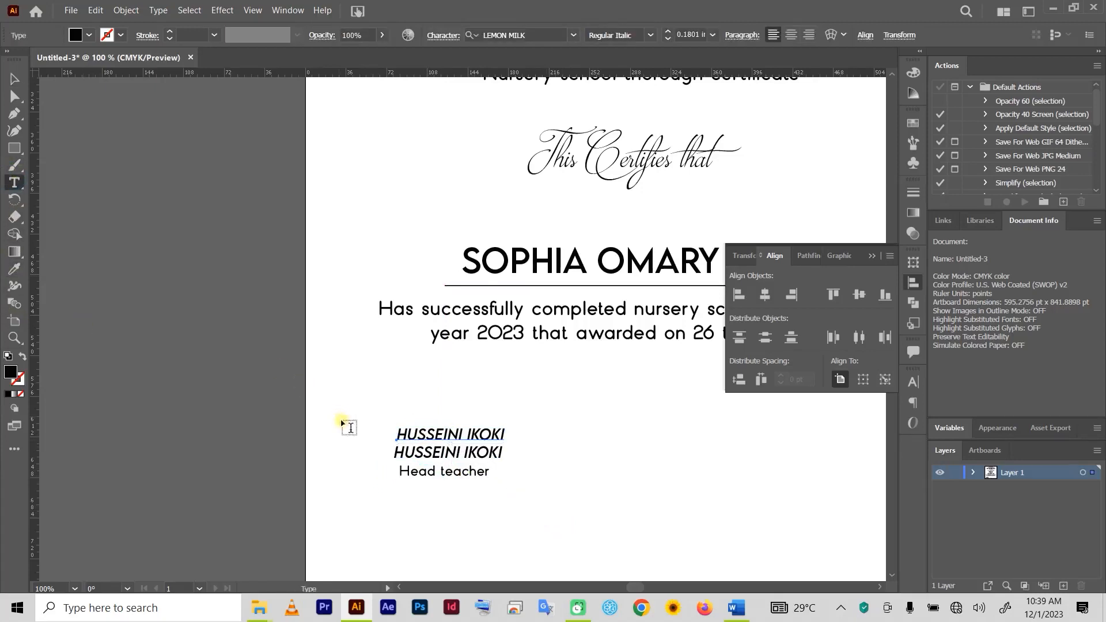
{"action": "left_click", "coordinate": [409, 431]}
{"action": "key", "text": "ctrl+a"}
{"action": "key", "text": "BackSpace"}
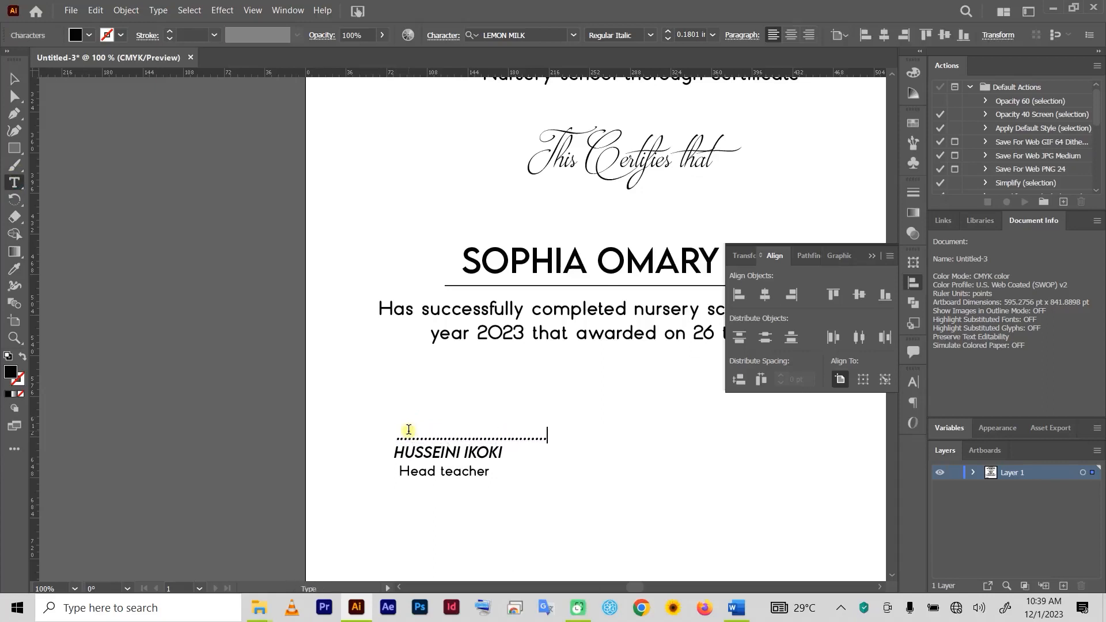
{"action": "left_click", "coordinate": [14, 79]}
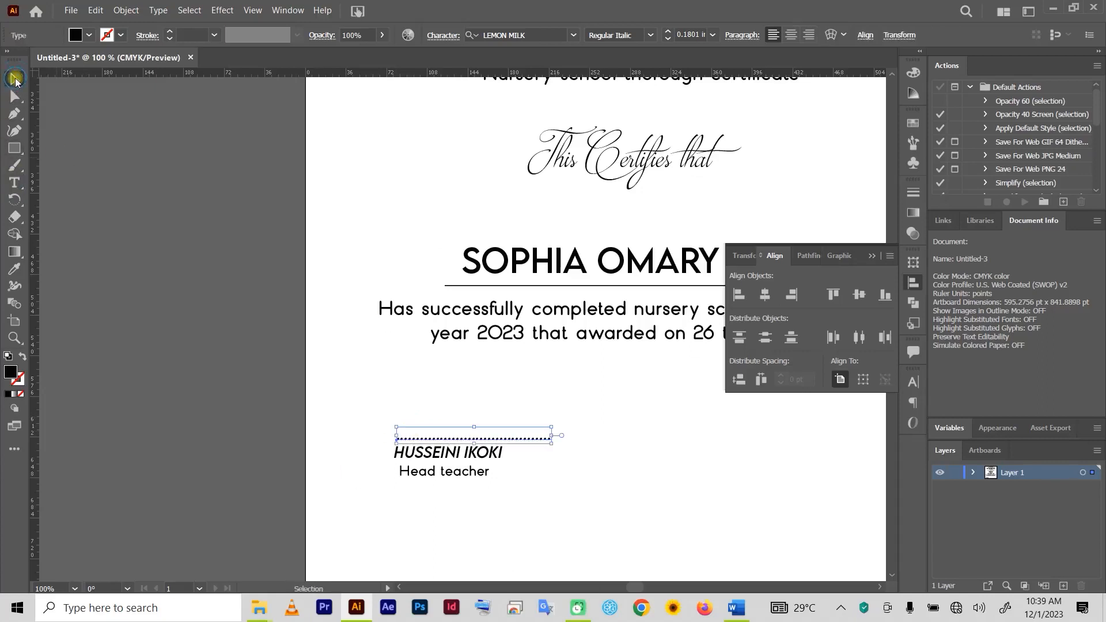
- Centre the dotted line, the head teacher's name and the role text horizontally on one another
{"action": "left_click", "coordinate": [533, 521]}
{"action": "left_click_drag", "start_coordinate": [393, 411], "coordinate": [562, 519]}
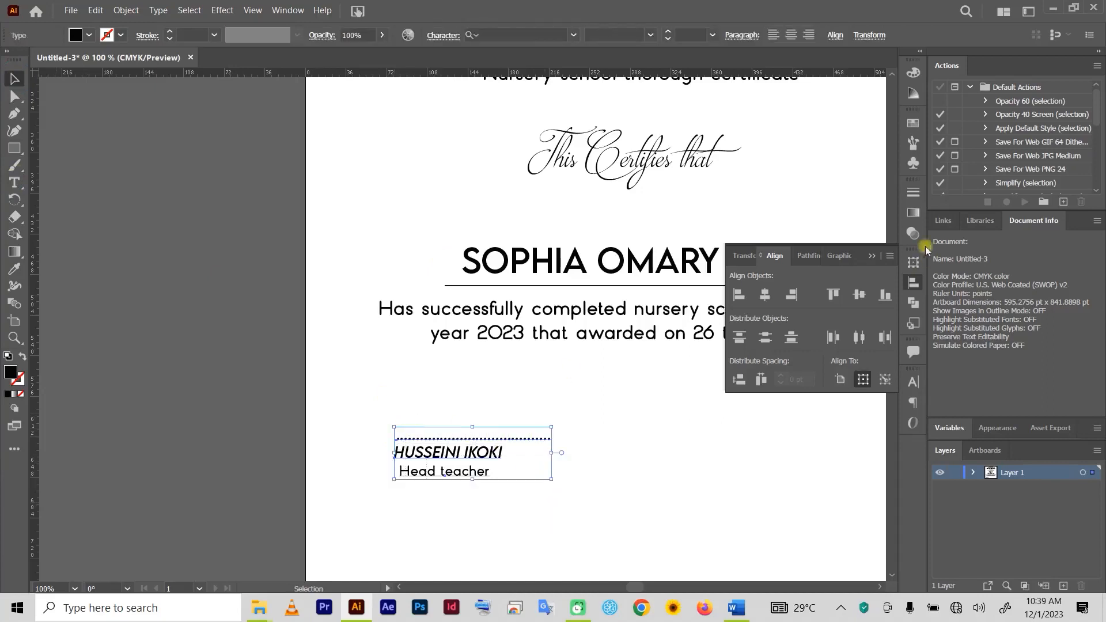
{"action": "left_click", "coordinate": [835, 36]}
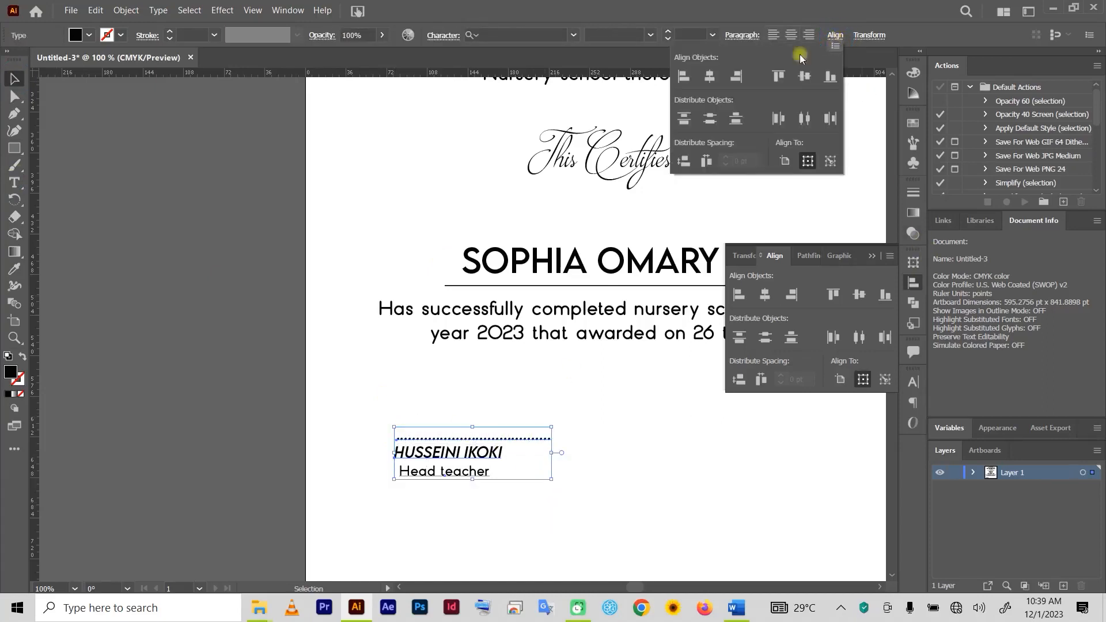
{"action": "left_click", "coordinate": [708, 77]}
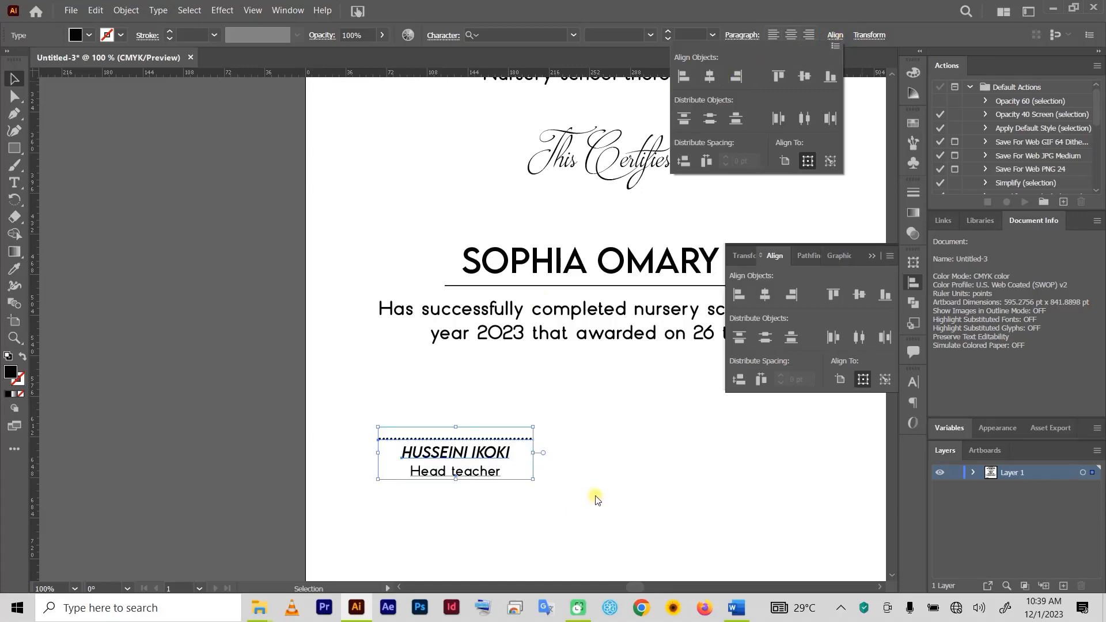
- Duplicate the head teacher's signature block to the right side of the page, under the end of the completion sentence
{"action": "left_click", "coordinate": [614, 472]}
{"action": "key", "text": "ctrl+minus"}
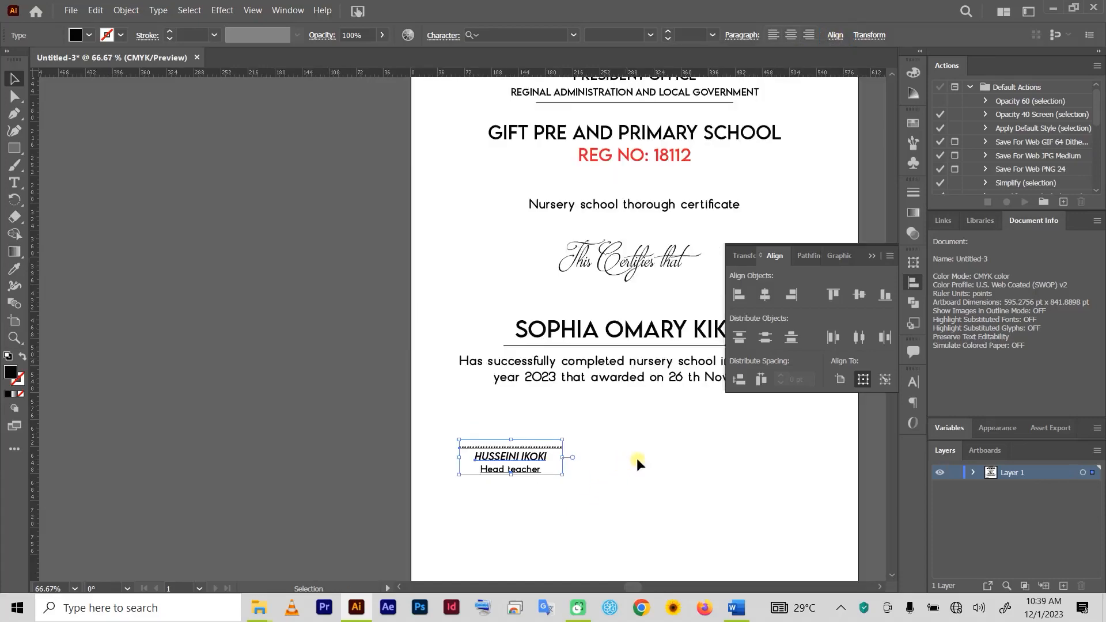
{"action": "left_click_drag", "start_coordinate": [638, 458], "coordinate": [370, 444]}
{"action": "left_click", "coordinate": [288, 449]}
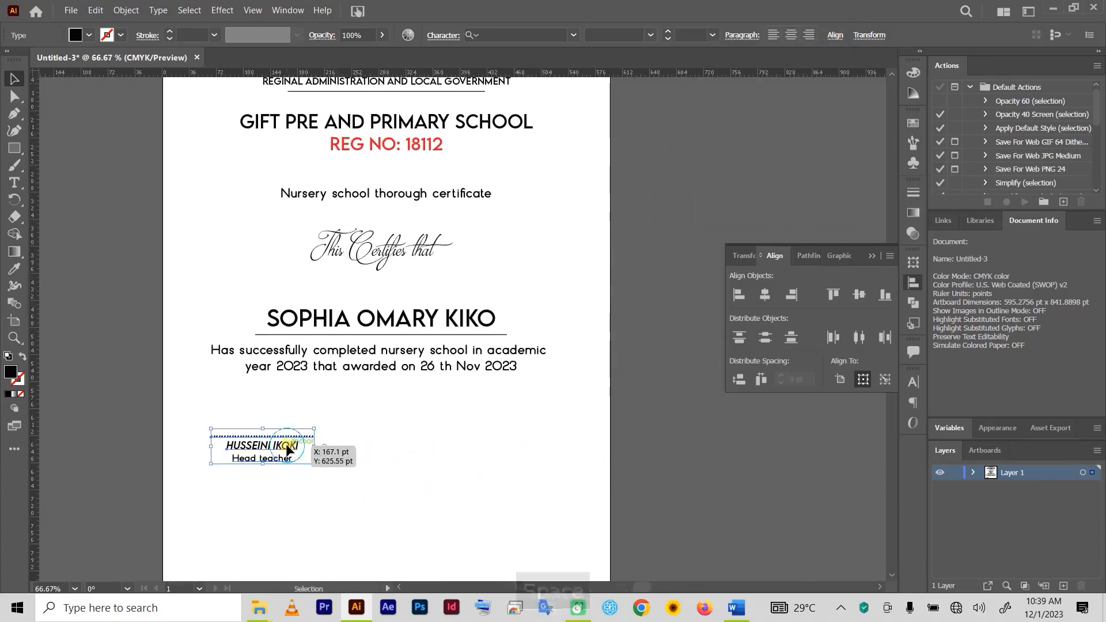
{"action": "left_click_drag", "start_coordinate": [286, 450], "coordinate": [521, 470]}
{"action": "left_click", "coordinate": [628, 468]}
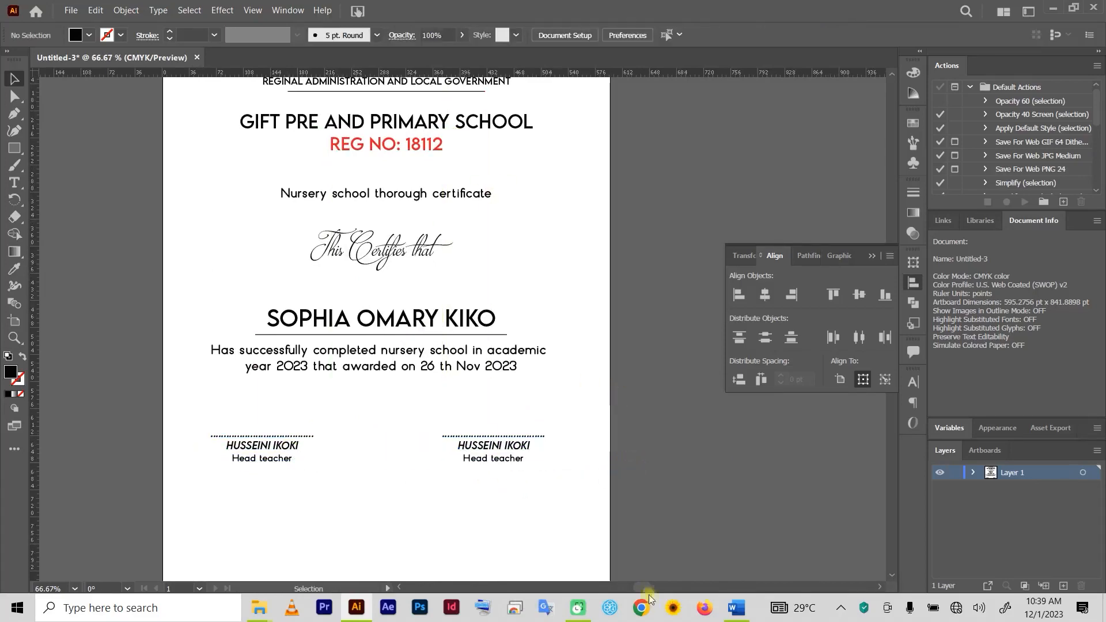
- Copy the directress's name from the Word document and replace the name in the duplicated signature block with it
{"action": "left_click", "coordinate": [725, 608]}
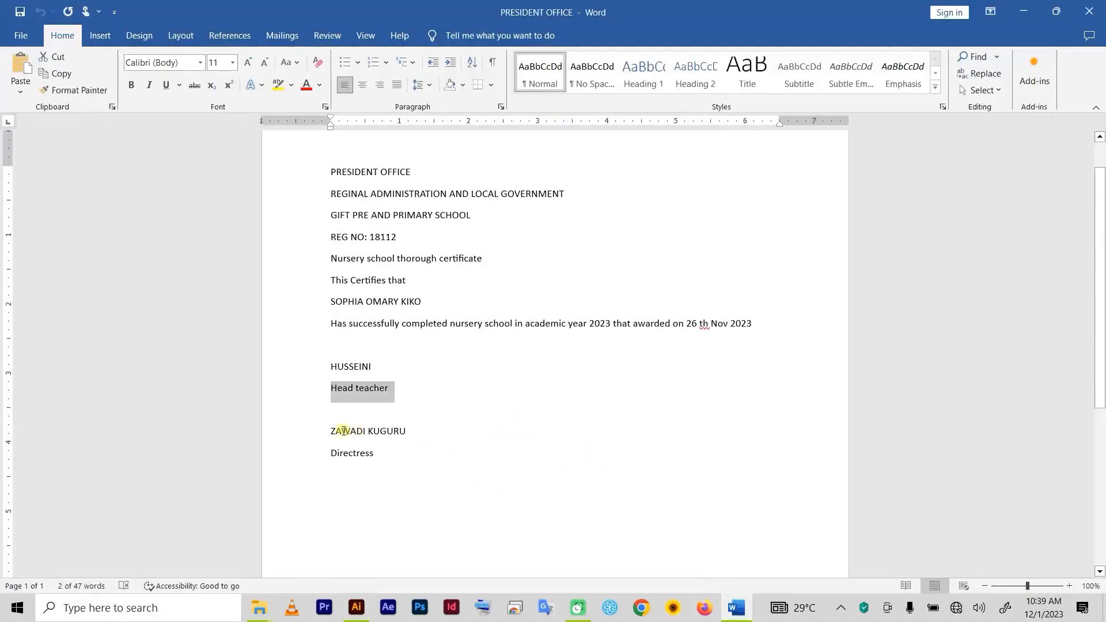
{"action": "left_click_drag", "start_coordinate": [333, 431], "coordinate": [413, 438]}
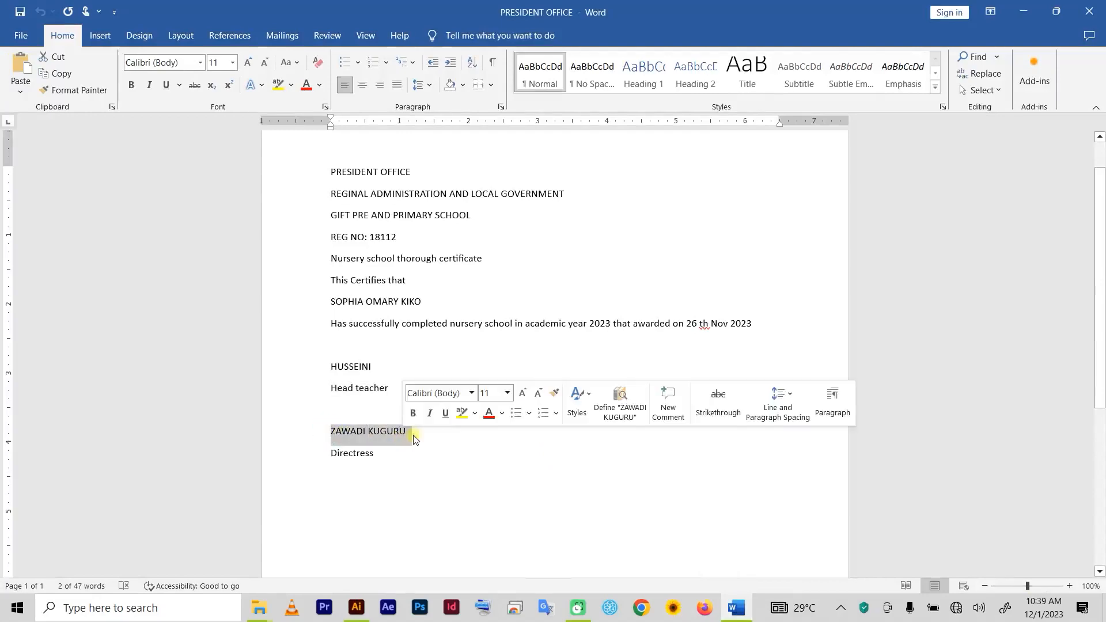
{"action": "key", "text": "ctrl+c"}
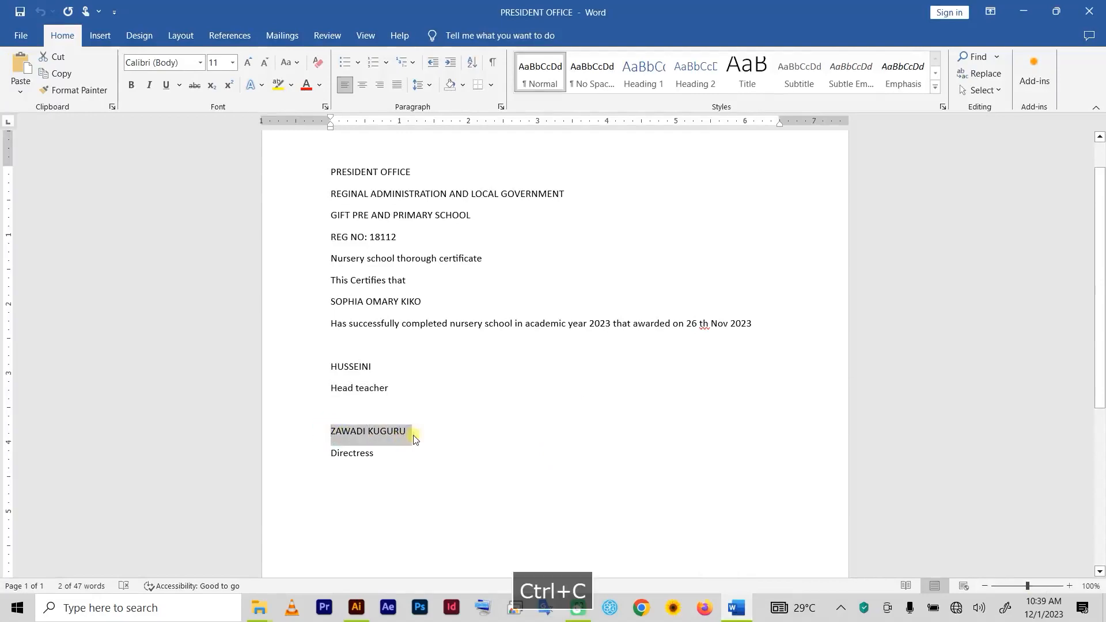
{"action": "left_click", "coordinate": [356, 608]}
{"action": "key", "text": "t"}
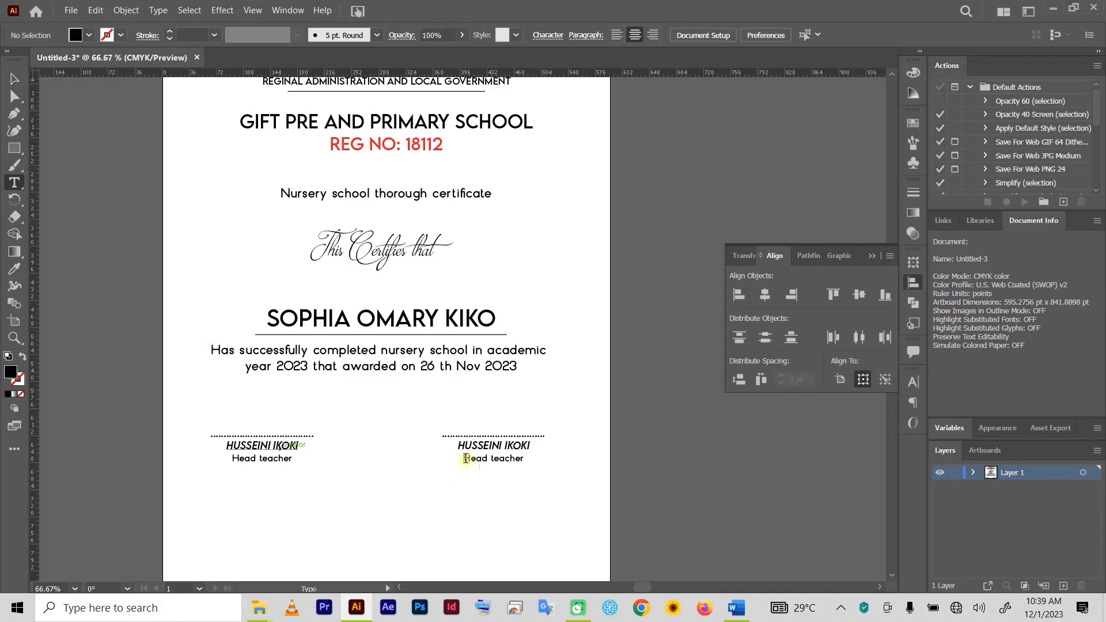
{"action": "left_click", "coordinate": [470, 446]}
{"action": "key", "text": "ctrl+a"}
{"action": "key", "text": "ctrl+v"}
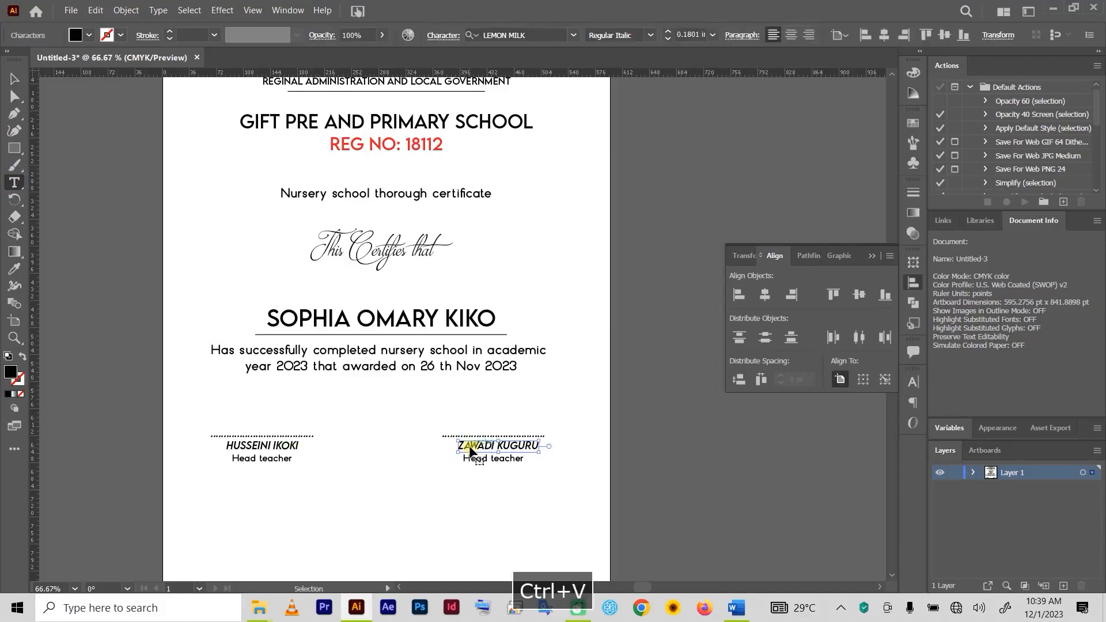
- Copy "Directress" from the Word document and replace the "Head teacher" role in the duplicated signature block with it
{"action": "left_click", "coordinate": [738, 608]}
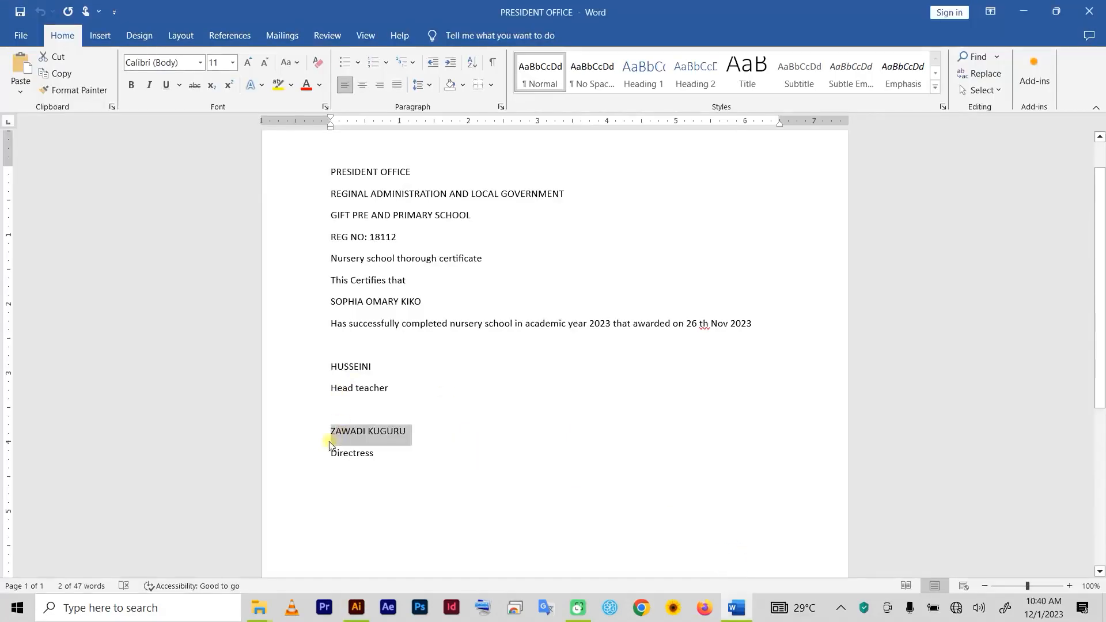
{"action": "left_click_drag", "start_coordinate": [331, 453], "coordinate": [378, 456]}
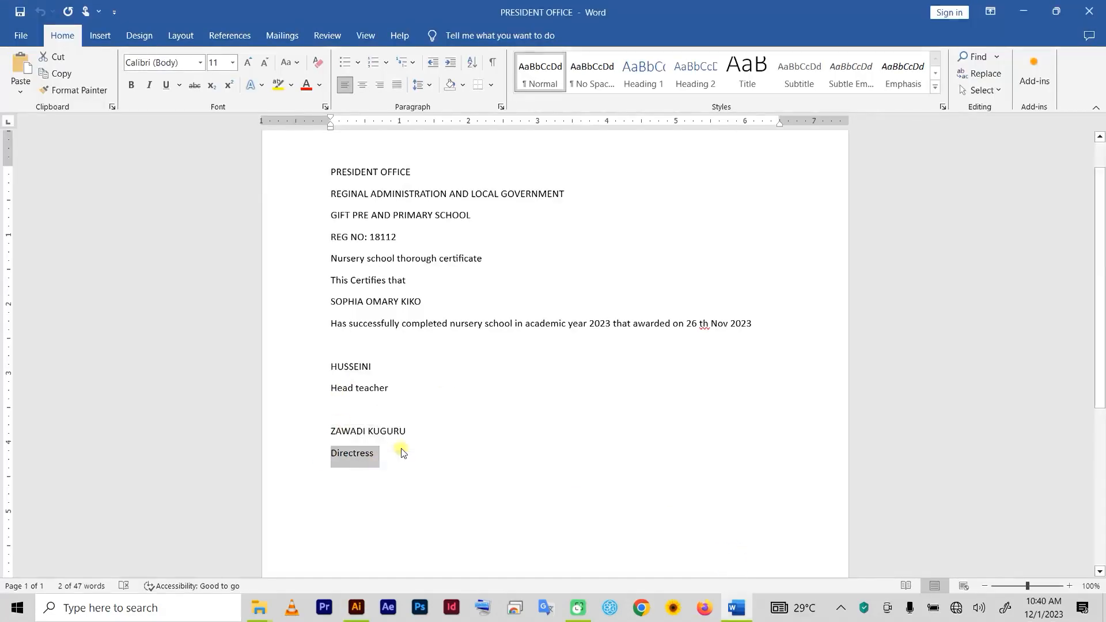
{"action": "key", "text": "ctrl+c"}
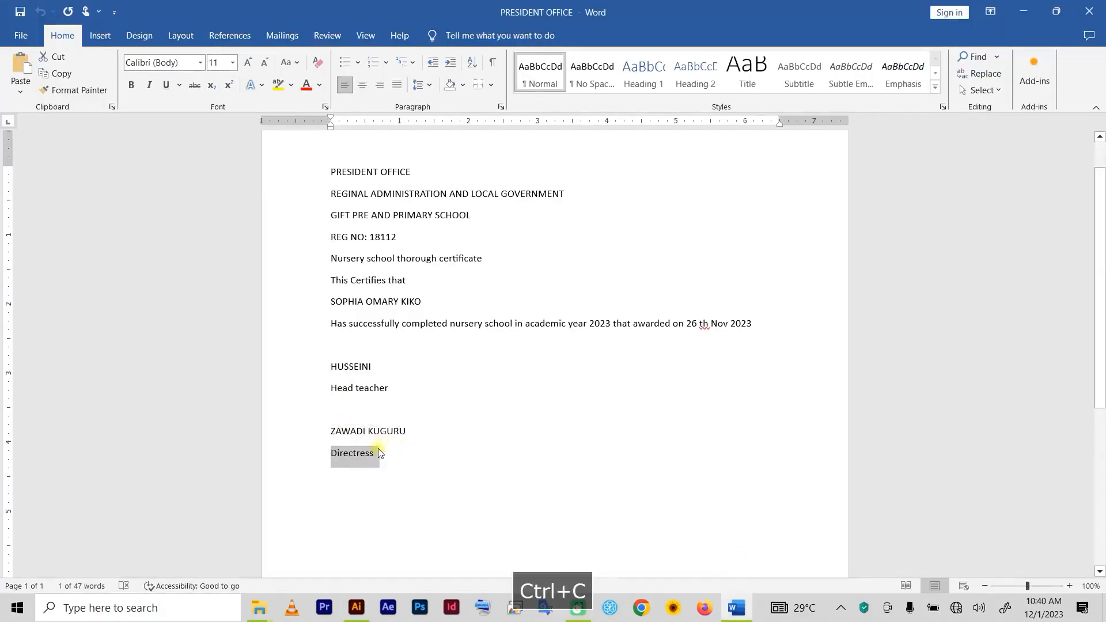
{"action": "left_click", "coordinate": [356, 608]}
{"action": "left_click", "coordinate": [490, 459]}
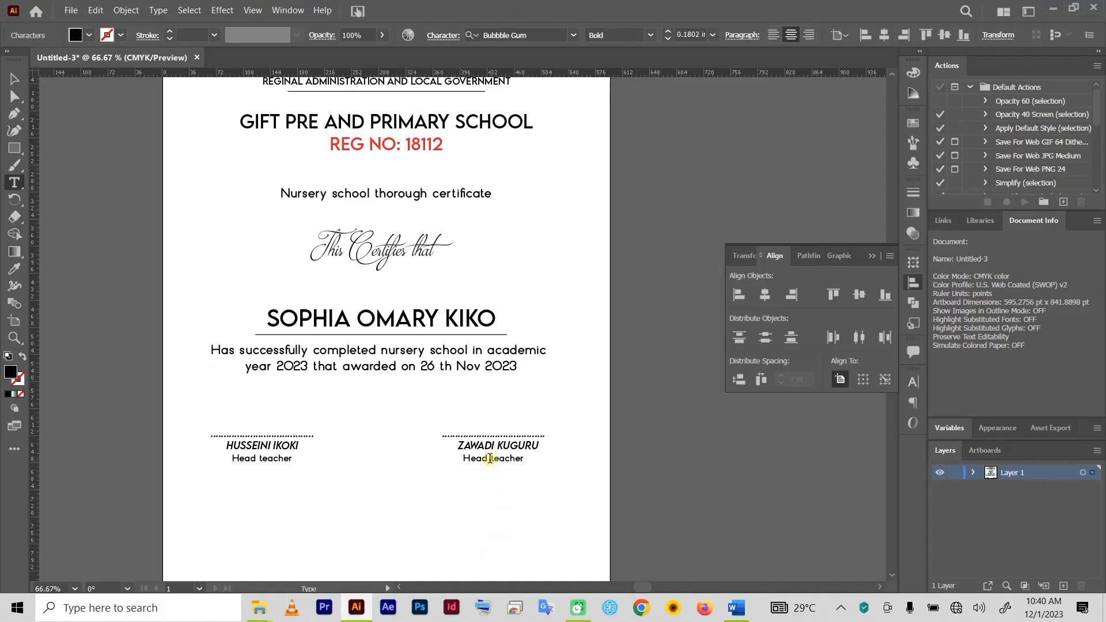
{"action": "key", "text": "ctrl+a"}
{"action": "key", "text": "ctrl+v"}
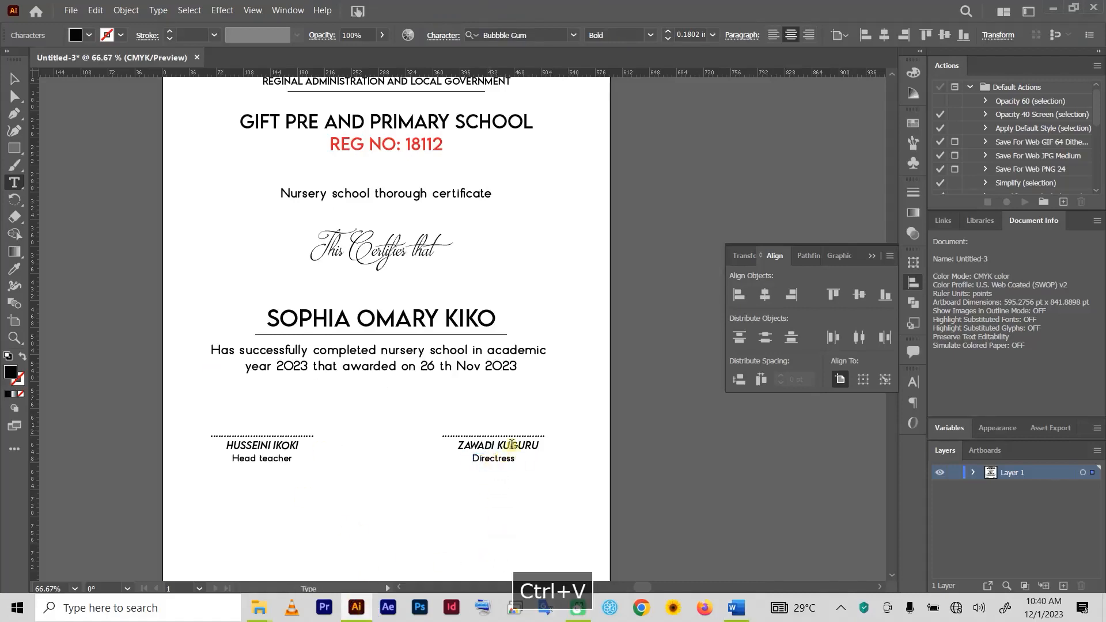
{"action": "left_click", "coordinate": [11, 80]}
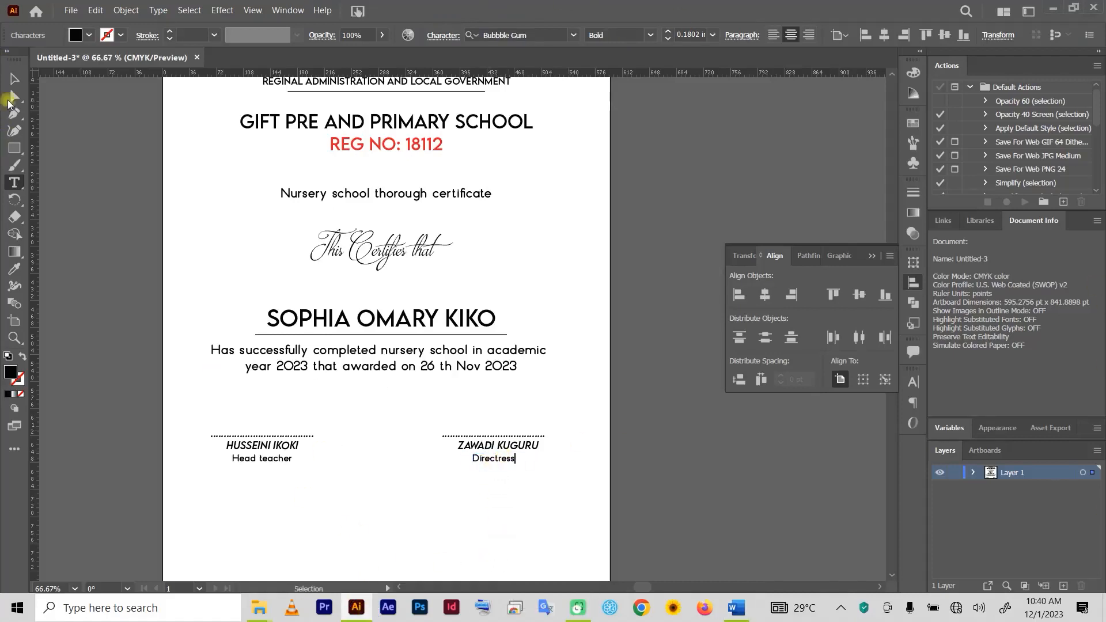
{"action": "left_click", "coordinate": [444, 497]}
- Place the SIGNATURE 1111 and SIGNATURE 2222 images from the Gift certficate folder onto the certificate
{"action": "left_click", "coordinate": [1052, 5]}
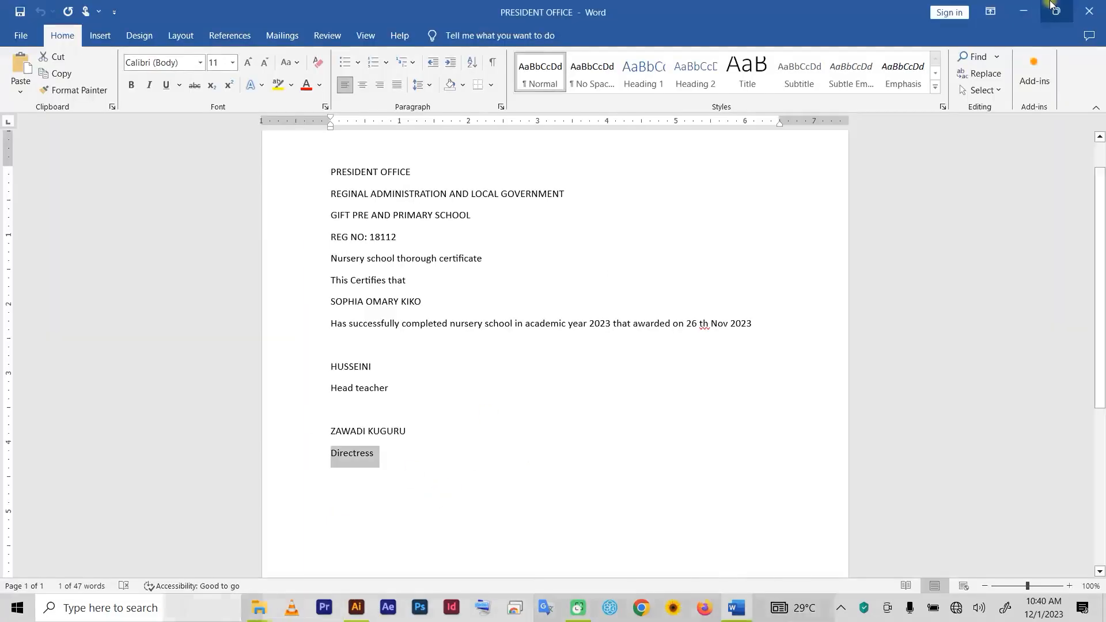
{"action": "left_click", "coordinate": [1015, 4]}
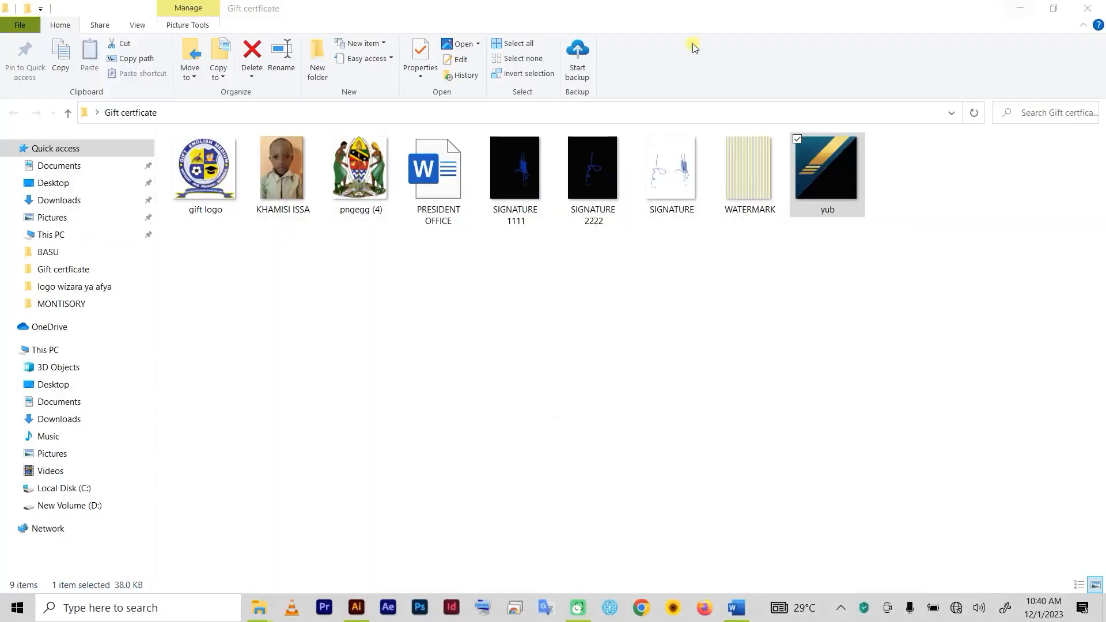
{"action": "mouse_move", "coordinate": [609, 237]}
{"action": "left_mouse_down"}
{"action": "mouse_move", "coordinate": [512, 159]}
{"action": "mouse_move", "coordinate": [428, 500]}
{"action": "mouse_move", "coordinate": [343, 619]}
{"action": "mouse_move", "coordinate": [386, 486]}
{"action": "left_mouse_up"}
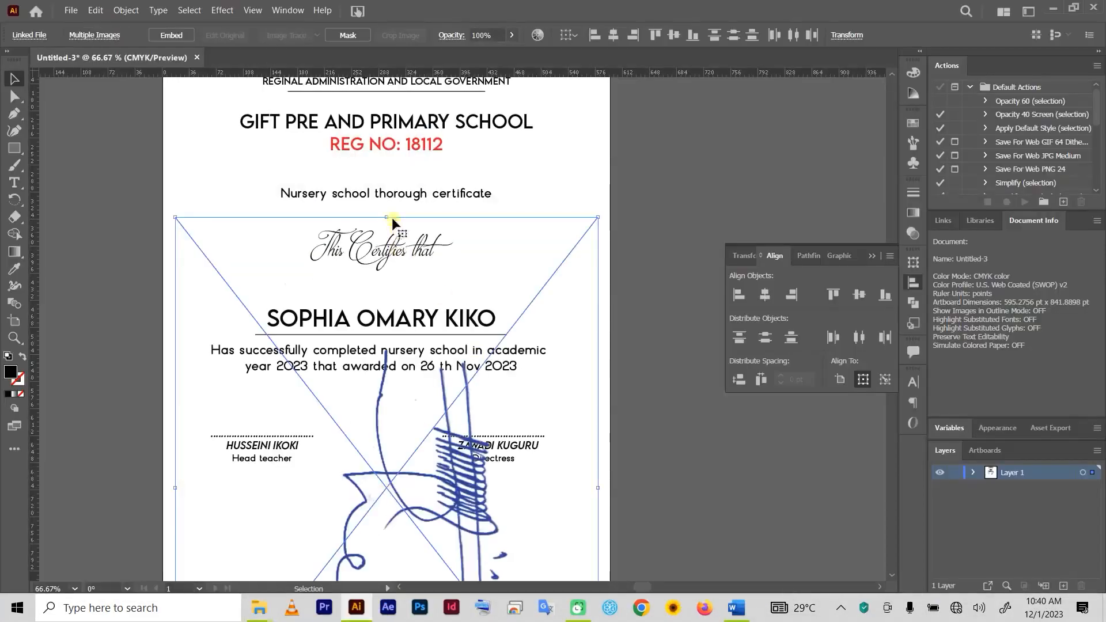
- Scale both signature images down together to a small size and move them to the page's right edge
{"action": "left_click_drag", "start_coordinate": [386, 216], "coordinate": [387, 488]}
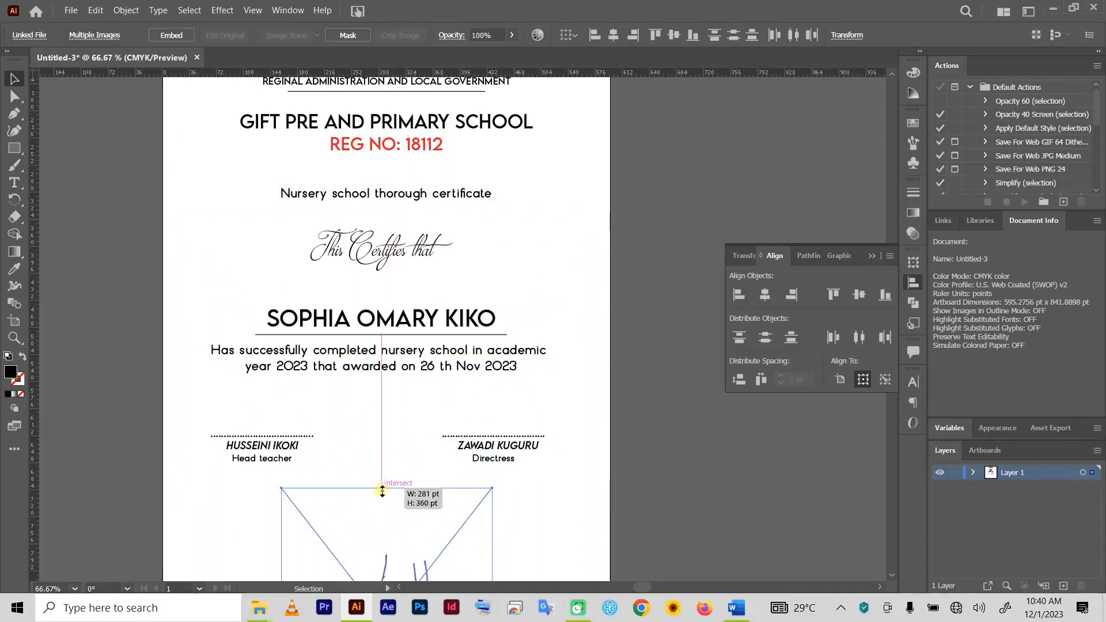
{"action": "mouse_move", "coordinate": [427, 571]}
{"action": "left_mouse_down"}
{"action": "mouse_move", "coordinate": [586, 228]}
{"action": "mouse_move", "coordinate": [624, 197]}
{"action": "left_mouse_up"}
{"action": "mouse_move", "coordinate": [584, 115]}
{"action": "left_mouse_down"}
{"action": "mouse_move", "coordinate": [573, 166]}
{"action": "mouse_move", "coordinate": [607, 306]}
{"action": "left_mouse_up"}
{"action": "left_click", "coordinate": [614, 351]}
- Rotate the SIGNATURE 2222 image a quarter turn counterclockwise and position its signature on the dotted line above the directress's name
{"action": "mouse_move", "coordinate": [614, 351]}
{"action": "left_mouse_down"}
{"action": "mouse_move", "coordinate": [611, 385]}
{"action": "mouse_move", "coordinate": [356, 414]}
{"action": "mouse_move", "coordinate": [372, 436]}
{"action": "left_mouse_up"}
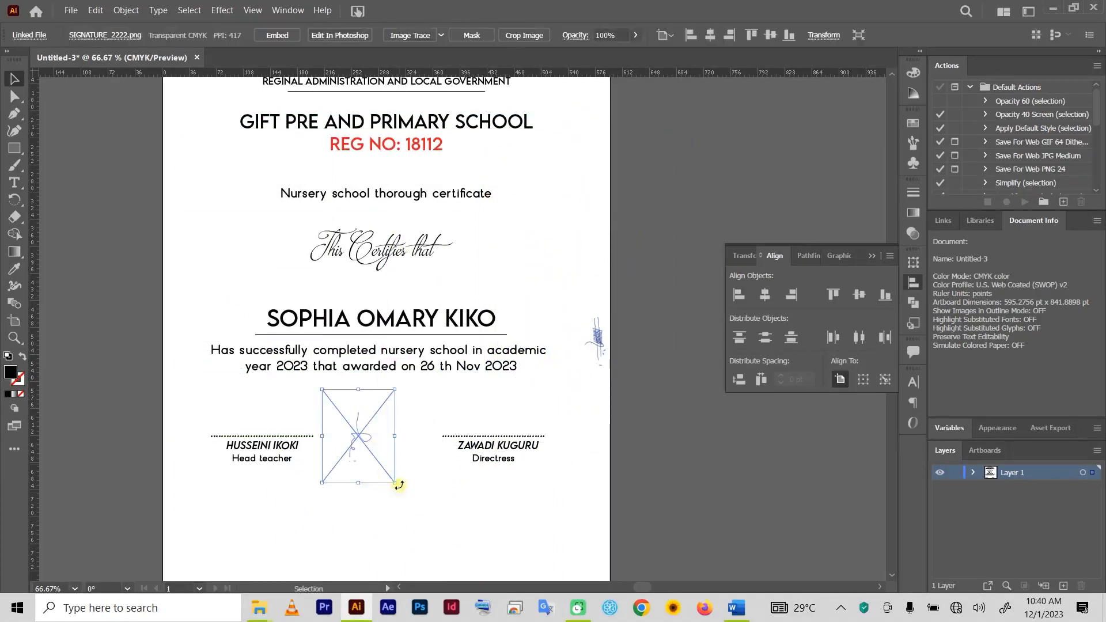
{"action": "mouse_move", "coordinate": [399, 485]}
{"action": "left_mouse_down"}
{"action": "mouse_move", "coordinate": [443, 480]}
{"action": "mouse_move", "coordinate": [473, 383]}
{"action": "mouse_move", "coordinate": [522, 345]}
{"action": "mouse_move", "coordinate": [455, 343]}
{"action": "mouse_move", "coordinate": [476, 363]}
{"action": "left_mouse_up"}
{"action": "mouse_move", "coordinate": [370, 437]}
{"action": "left_mouse_down"}
{"action": "mouse_move", "coordinate": [492, 419]}
{"action": "mouse_move", "coordinate": [482, 423]}
{"action": "left_mouse_up"}
{"action": "left_click", "coordinate": [641, 490]}
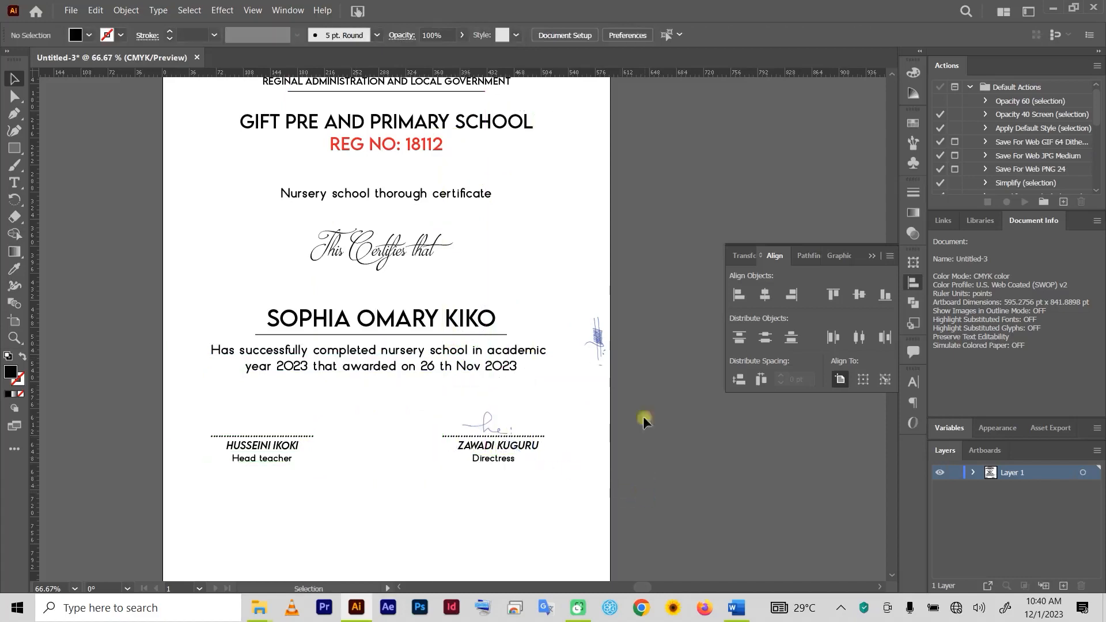
- Rotate the SIGNATURE 1111 image a quarter turn counterclockwise and position its signature on the dotted line above the head teacher's name
{"action": "left_click", "coordinate": [600, 364]}
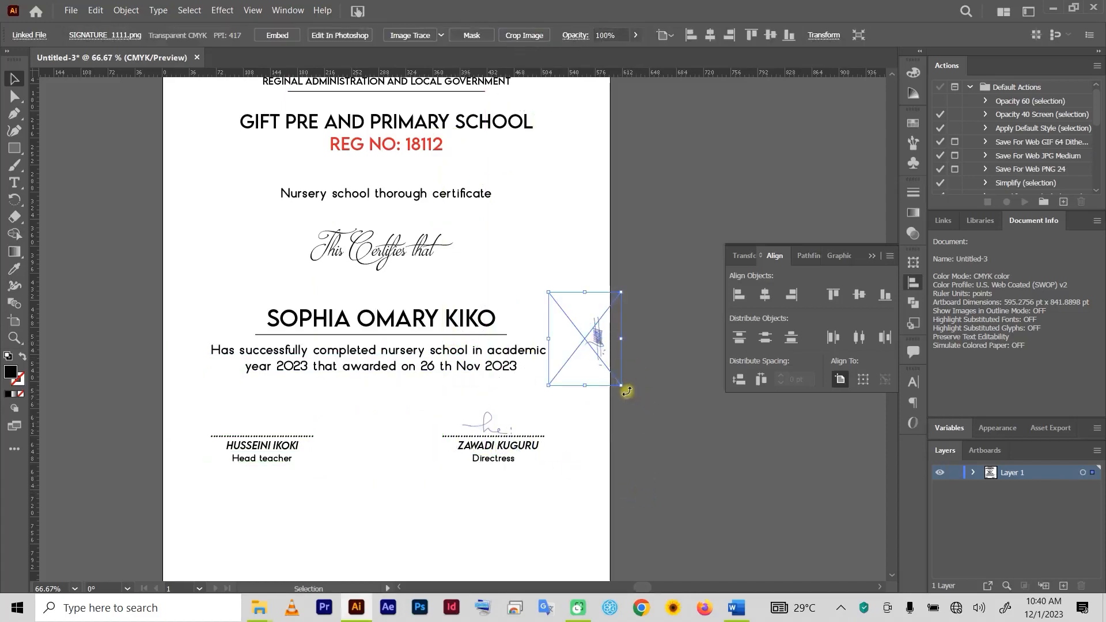
{"action": "mouse_move", "coordinate": [627, 392]}
{"action": "left_mouse_down"}
{"action": "mouse_move", "coordinate": [672, 343]}
{"action": "mouse_move", "coordinate": [676, 266]}
{"action": "left_mouse_up"}
{"action": "mouse_move", "coordinate": [573, 324]}
{"action": "left_mouse_down"}
{"action": "mouse_move", "coordinate": [503, 382]}
{"action": "mouse_move", "coordinate": [246, 425]}
{"action": "left_mouse_up"}
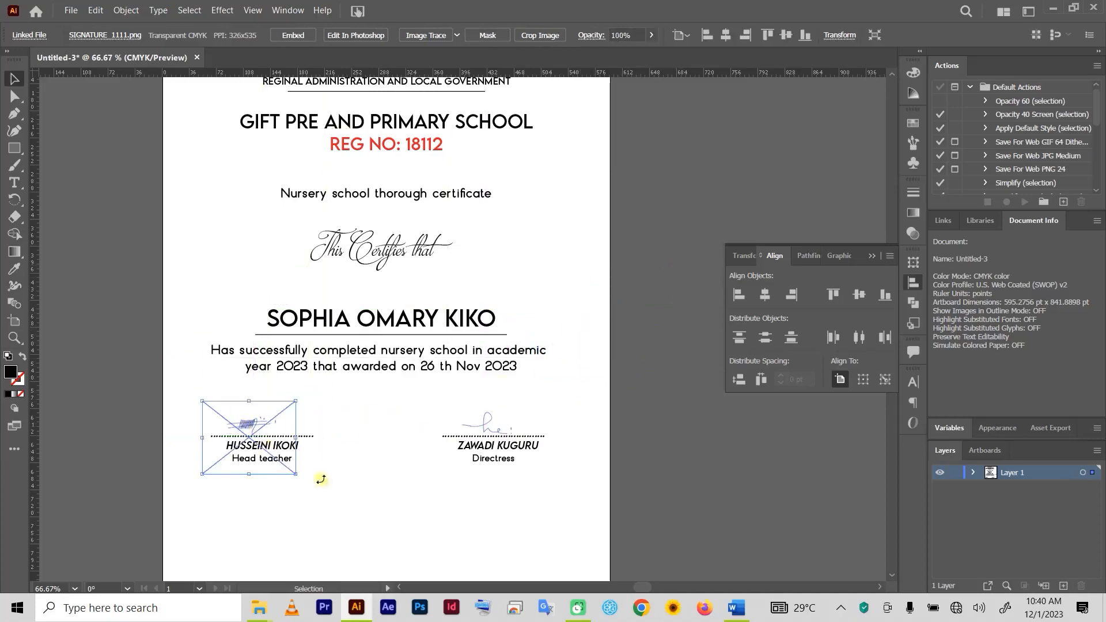
- Move both signatory blocks together with their signature images further down the page
{"action": "left_click", "coordinate": [407, 514]}
{"action": "mouse_move", "coordinate": [593, 526]}
{"action": "left_mouse_down"}
{"action": "mouse_move", "coordinate": [208, 392]}
{"action": "mouse_move", "coordinate": [257, 434]}
{"action": "mouse_move", "coordinate": [256, 508]}
{"action": "left_mouse_up"}
{"action": "left_click_drag", "start_coordinate": [515, 530], "coordinate": [522, 521]}
{"action": "left_click", "coordinate": [696, 511]}
- Move the pupil's name with its underline and completion text down above the signatures, and lower the "This Certifies that" line
{"action": "left_click_drag", "start_coordinate": [291, 302], "coordinate": [489, 408]}
{"action": "left_click_drag", "start_coordinate": [423, 366], "coordinate": [440, 436]}
{"action": "left_click", "coordinate": [620, 401]}
{"action": "left_click_drag", "start_coordinate": [393, 247], "coordinate": [405, 295]}
{"action": "left_click", "coordinate": [521, 302]}
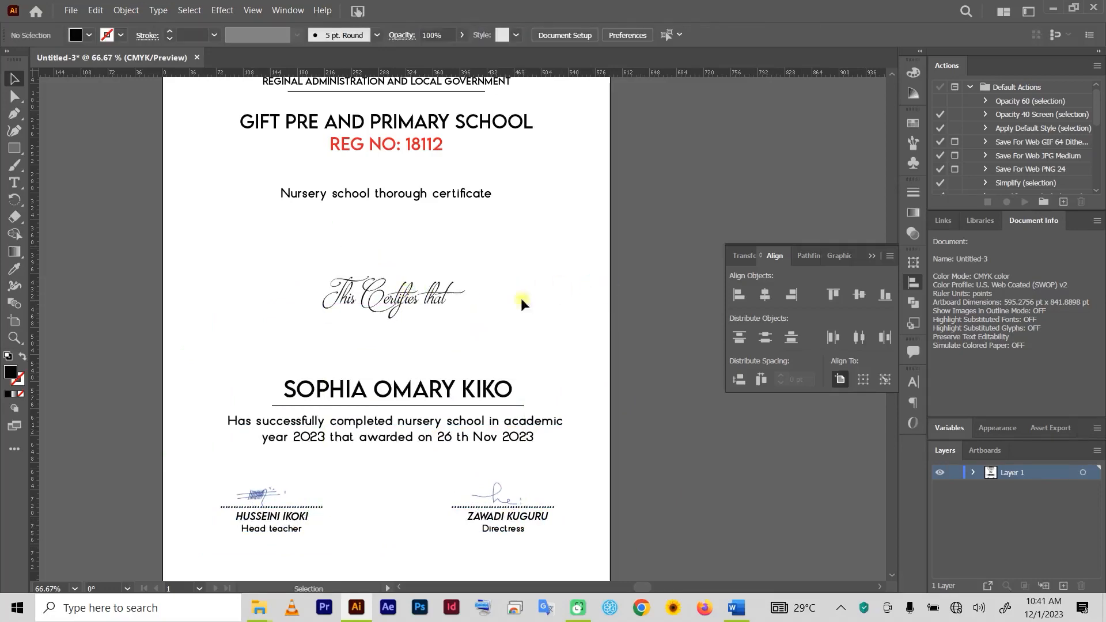
- Move the heading texts from PRESIDENT OFFICE to "Nursery school thorough certificate" down together by about 60 pt
{"action": "key", "text": "space"}
{"action": "left_click_drag", "start_coordinate": [559, 245], "coordinate": [507, 319]}
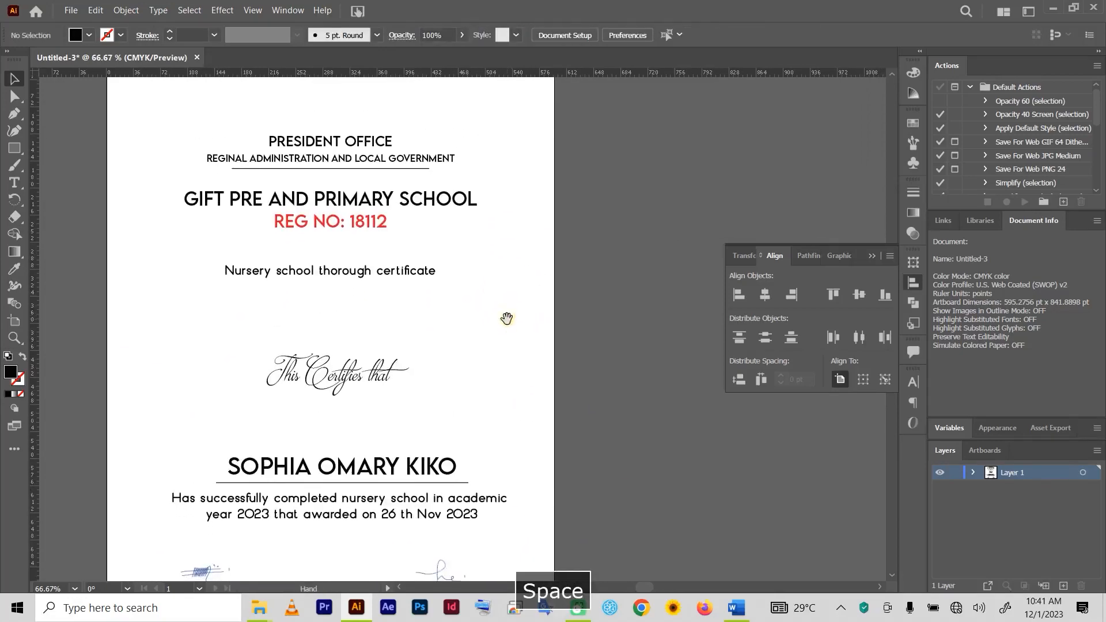
{"action": "left_click_drag", "start_coordinate": [518, 255], "coordinate": [516, 309]}
{"action": "left_click_drag", "start_coordinate": [265, 167], "coordinate": [411, 358]}
{"action": "left_click_drag", "start_coordinate": [339, 271], "coordinate": [339, 316]}
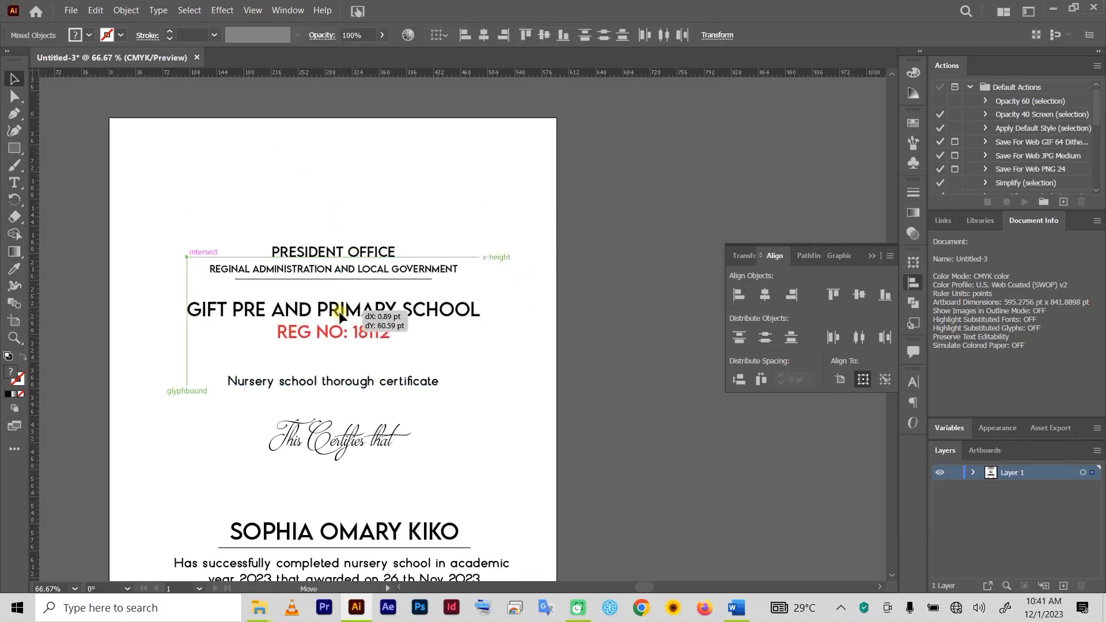
{"action": "left_click", "coordinate": [534, 215]}
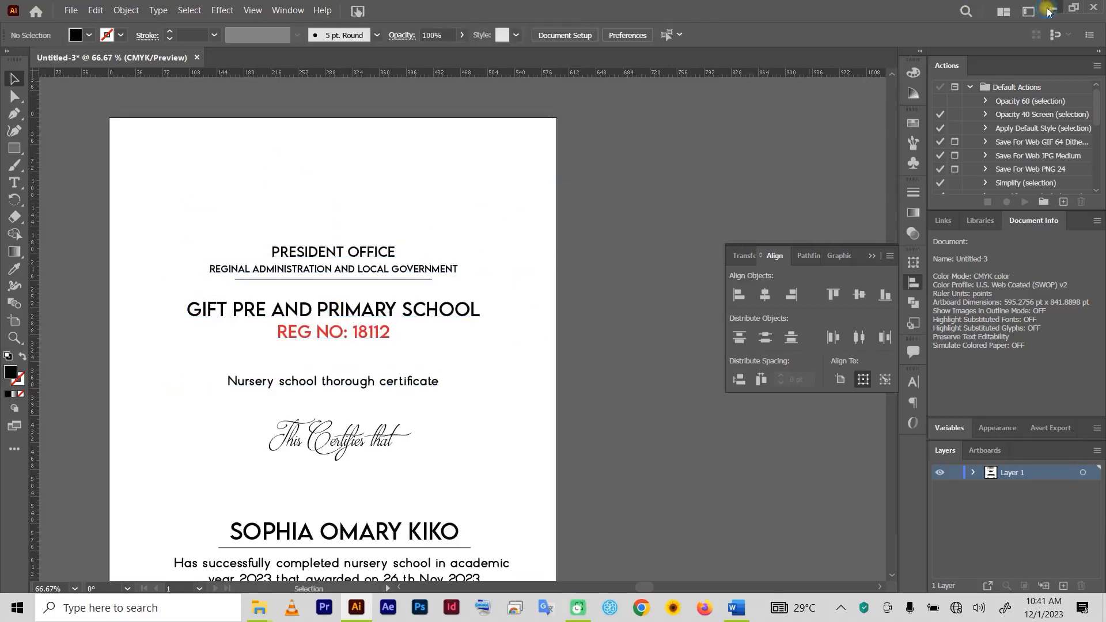
- Place the gift logo and pngegg (4) images from the Gift certficate folder onto the certificate
{"action": "key", "text": "alt+Tab"}
{"action": "left_click", "coordinate": [385, 218]}
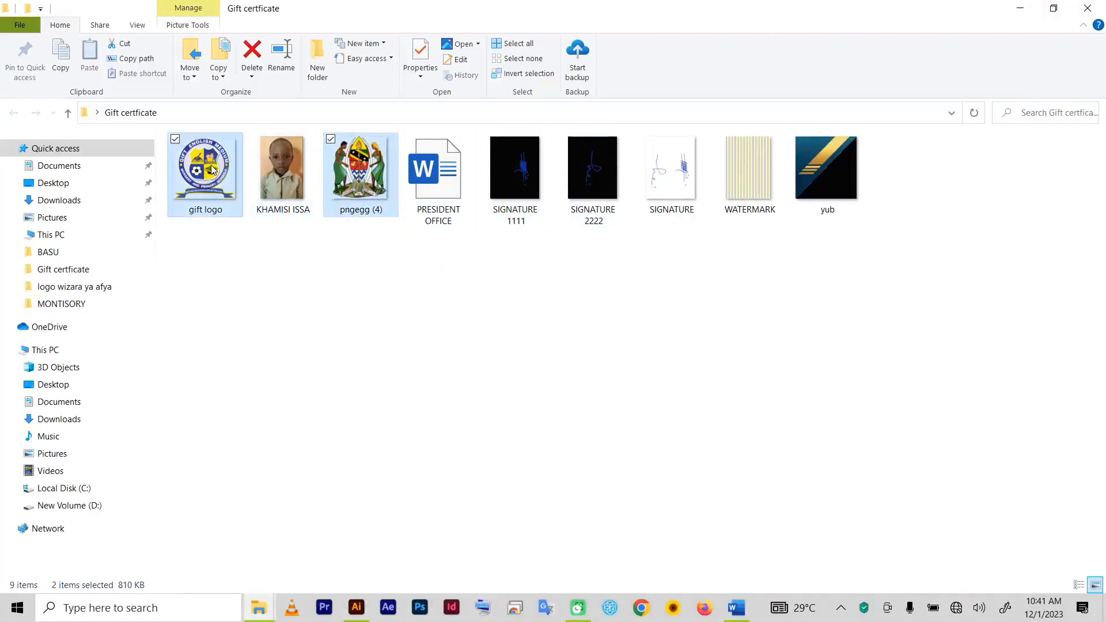
{"action": "left_click_drag", "start_coordinate": [210, 169], "coordinate": [401, 249]}
{"action": "scroll", "coordinate": [401, 249], "scroll_direction": "down", "scroll_amount": 3}
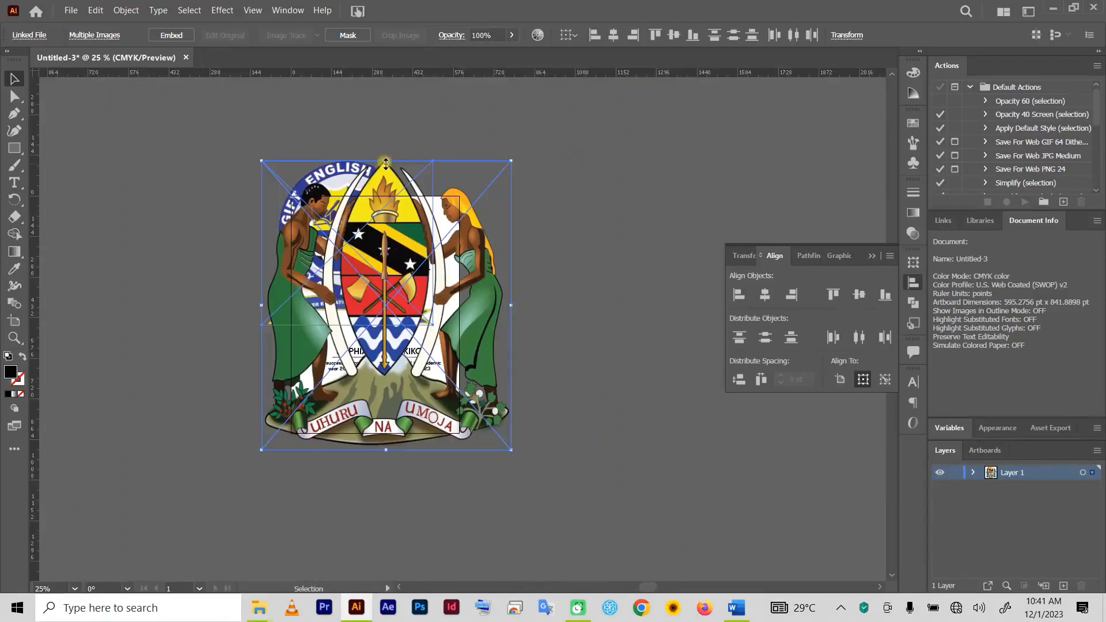
- Scale the coat of arms and school logo down together and arrange them side by side above PRESIDENT OFFICE
{"action": "left_click_drag", "start_coordinate": [386, 161], "coordinate": [374, 224]}
{"action": "scroll", "coordinate": [374, 224], "scroll_direction": "up", "scroll_amount": 4}
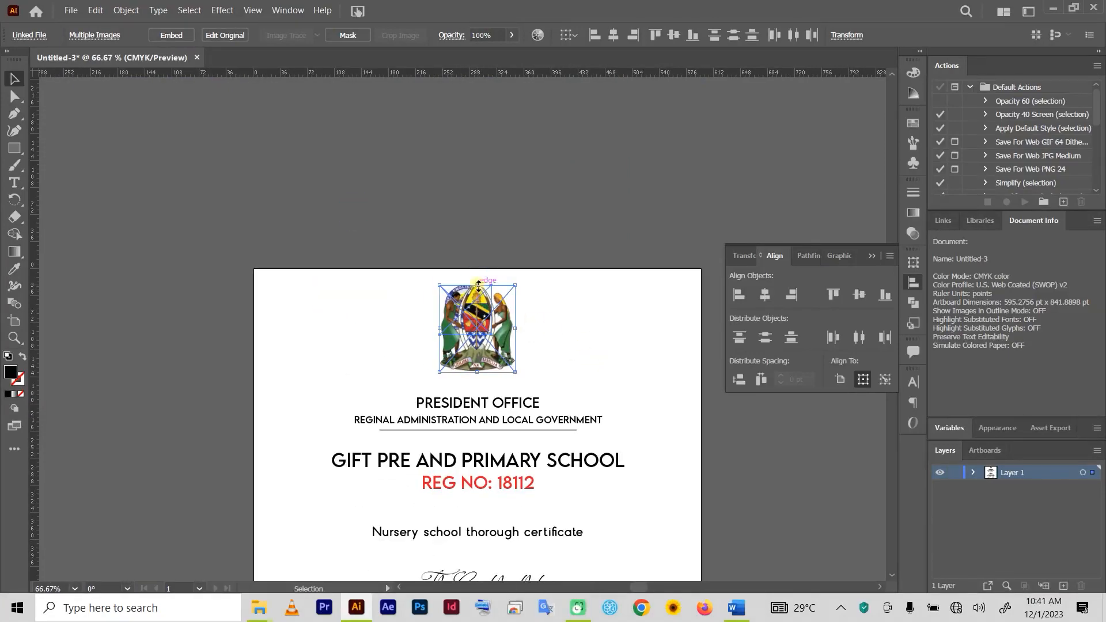
{"action": "left_click_drag", "start_coordinate": [478, 284], "coordinate": [483, 301]}
{"action": "left_click", "coordinate": [503, 357]}
{"action": "left_click_drag", "start_coordinate": [484, 362], "coordinate": [512, 351]}
{"action": "left_click", "coordinate": [543, 368]}
{"action": "left_click_drag", "start_coordinate": [446, 360], "coordinate": [461, 360]}
{"action": "left_click", "coordinate": [622, 344]}
- Set the font size of the PRESIDENT OFFICE text to 0.25 in
{"action": "left_click", "coordinate": [522, 398]}
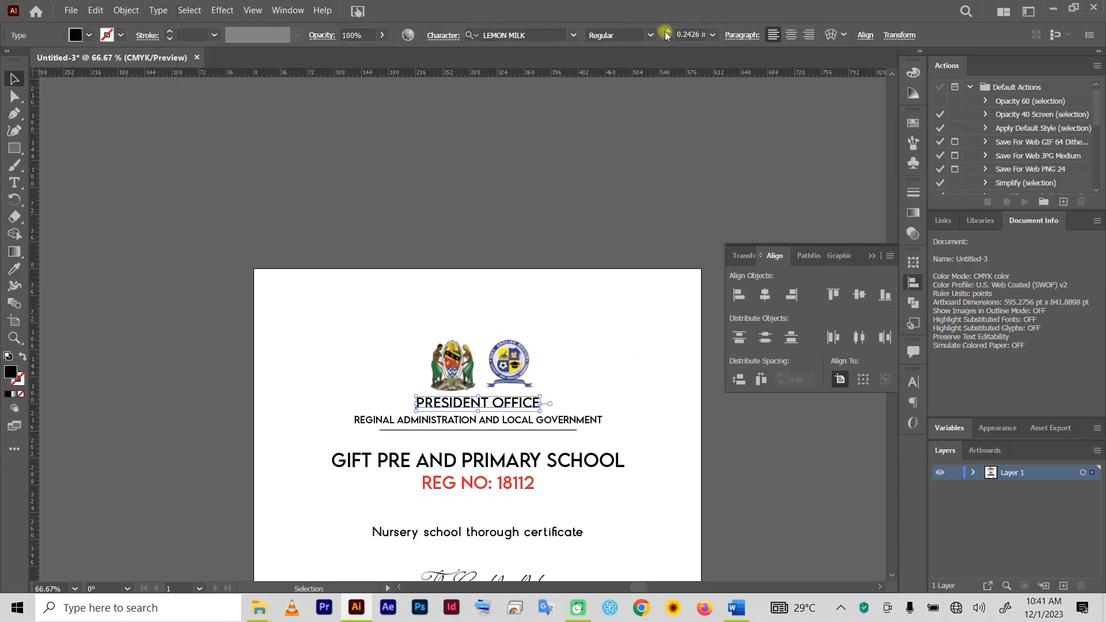
{"action": "left_click", "coordinate": [666, 35]}
{"action": "left_click", "coordinate": [665, 35]}
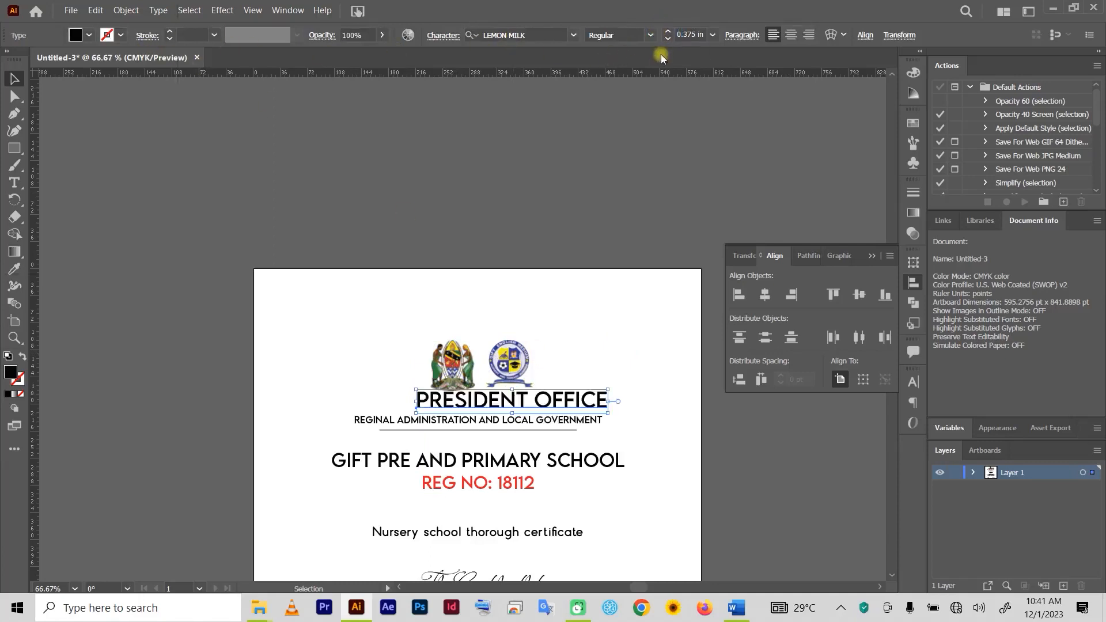
{"action": "left_click", "coordinate": [667, 41]}
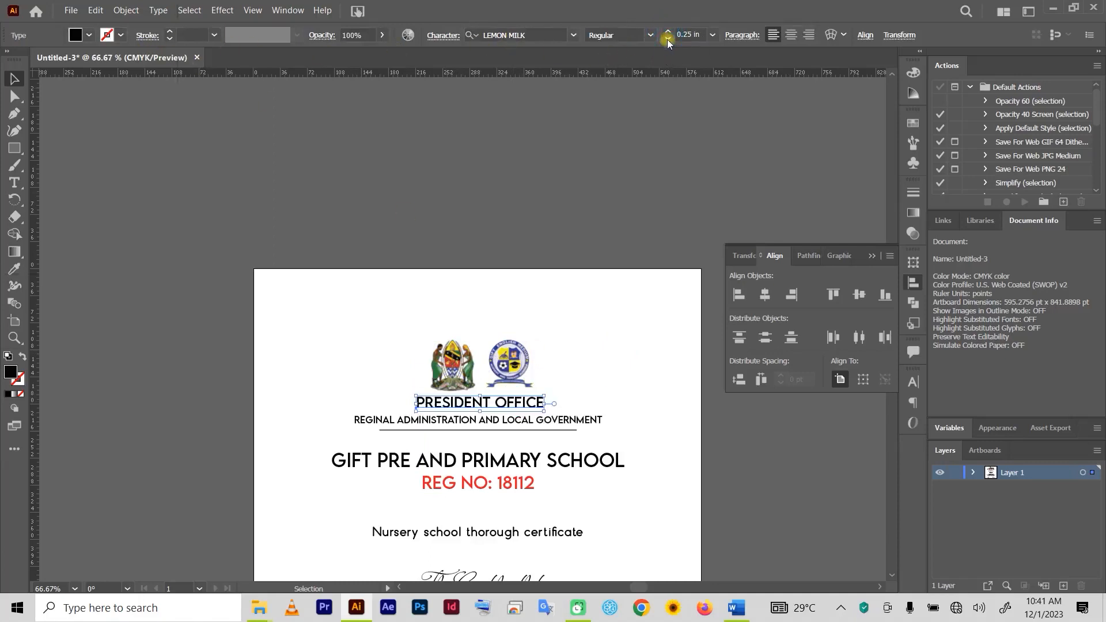
{"action": "left_click", "coordinate": [600, 353]}
- Scale both logos down slightly together, leaving a small gap above PRESIDENT OFFICE
{"action": "left_click_drag", "start_coordinate": [557, 354], "coordinate": [557, 358]}
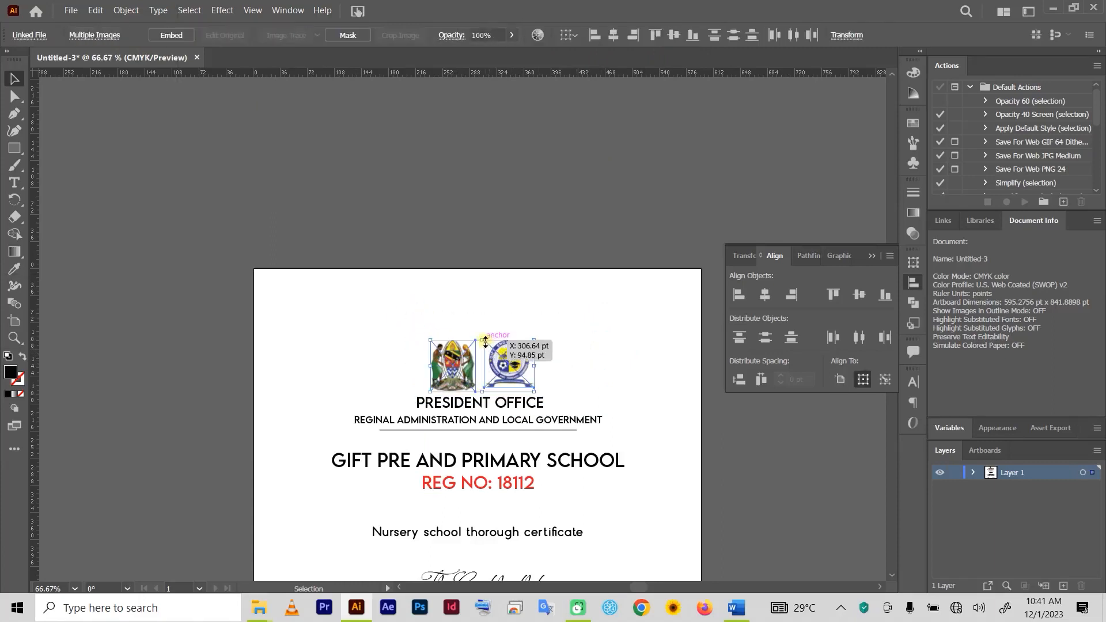
{"action": "left_click_drag", "start_coordinate": [484, 342], "coordinate": [498, 364]}
{"action": "left_click", "coordinate": [563, 379]}
- Draw a black upright rectangle about 115 pt wide just above the right end of the pupil's name as a photo frame
{"action": "left_click_drag", "start_coordinate": [636, 382], "coordinate": [598, 238]}
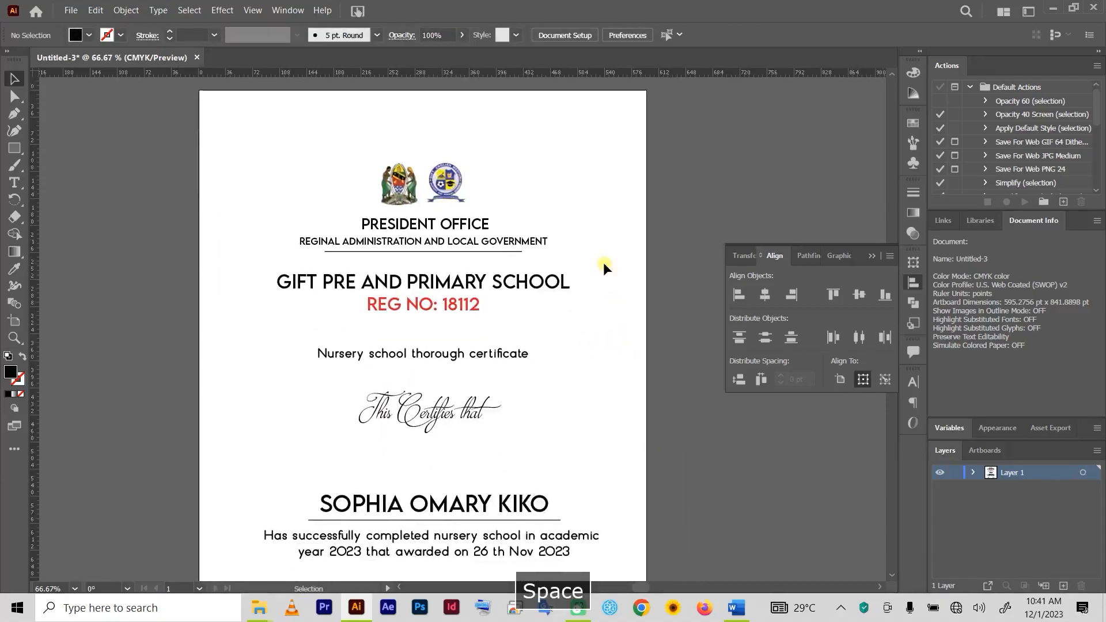
{"action": "scroll", "coordinate": [607, 272], "scroll_direction": "down", "scroll_amount": 1}
{"action": "left_click_drag", "start_coordinate": [604, 365], "coordinate": [585, 280]}
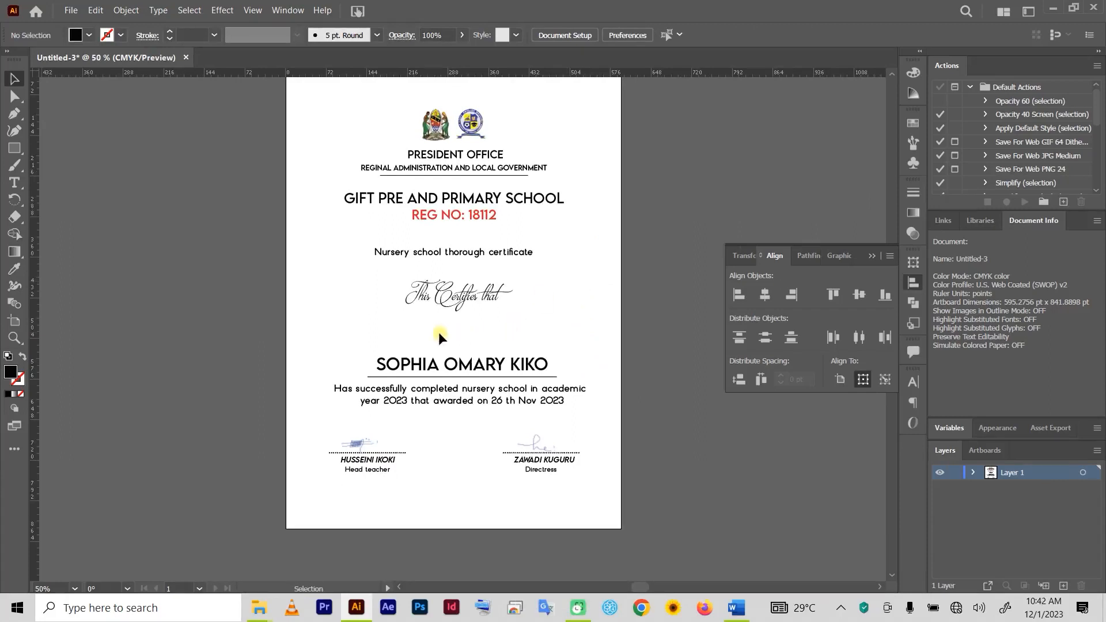
{"action": "left_click_drag", "start_coordinate": [438, 333], "coordinate": [524, 380]}
{"action": "left_click", "coordinate": [659, 318]}
{"action": "left_click", "coordinate": [15, 148]}
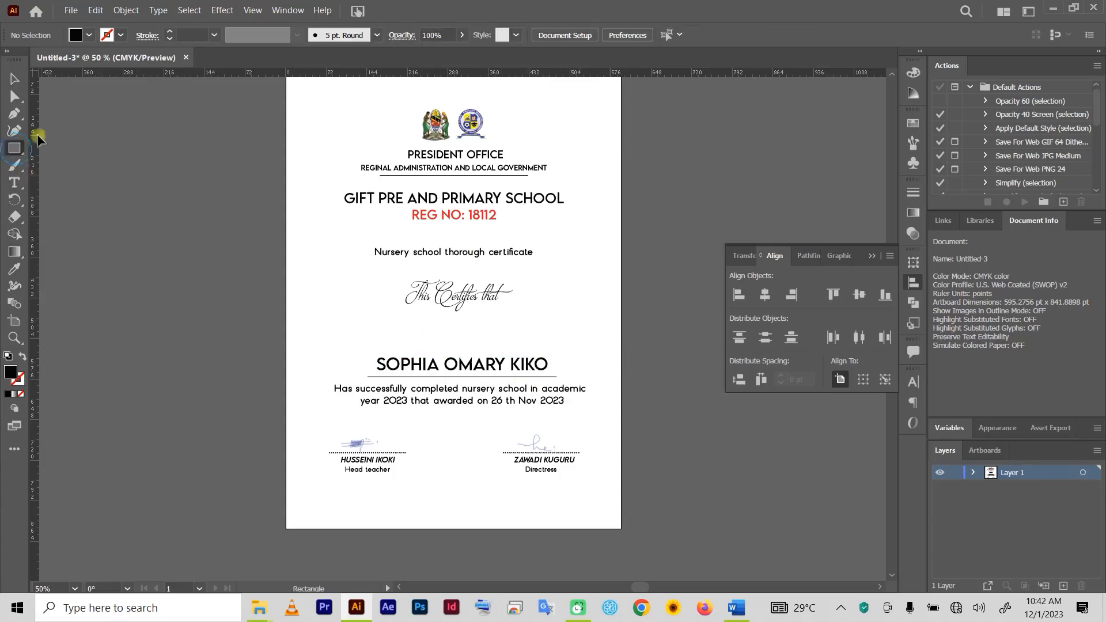
{"action": "left_click_drag", "start_coordinate": [515, 300], "coordinate": [580, 357]}
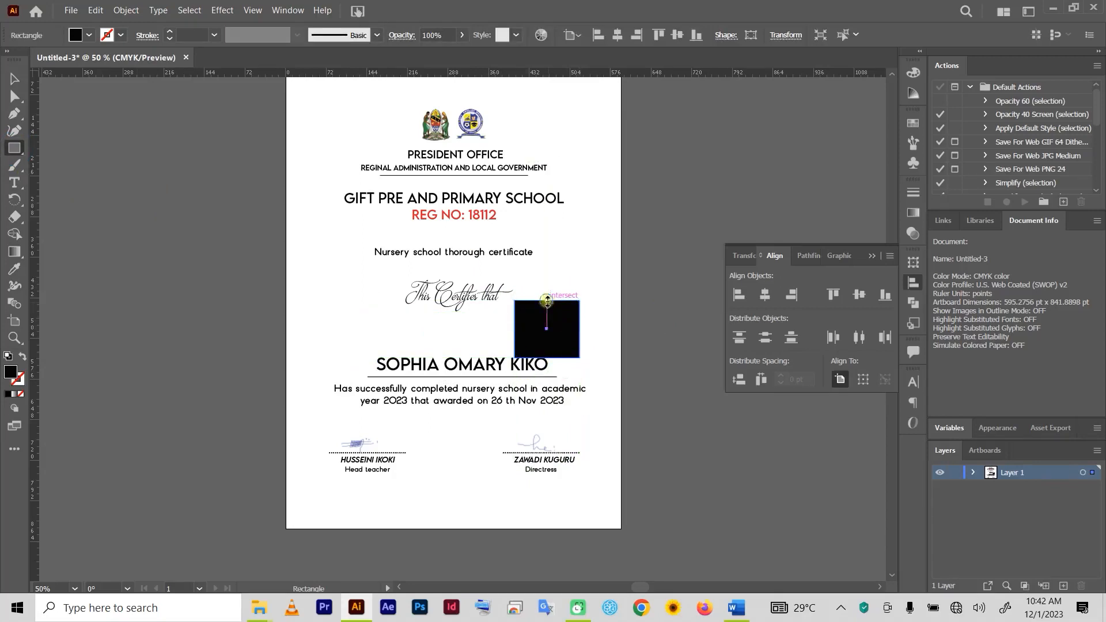
{"action": "left_click_drag", "start_coordinate": [547, 301], "coordinate": [547, 287]}
{"action": "left_click", "coordinate": [638, 311]}
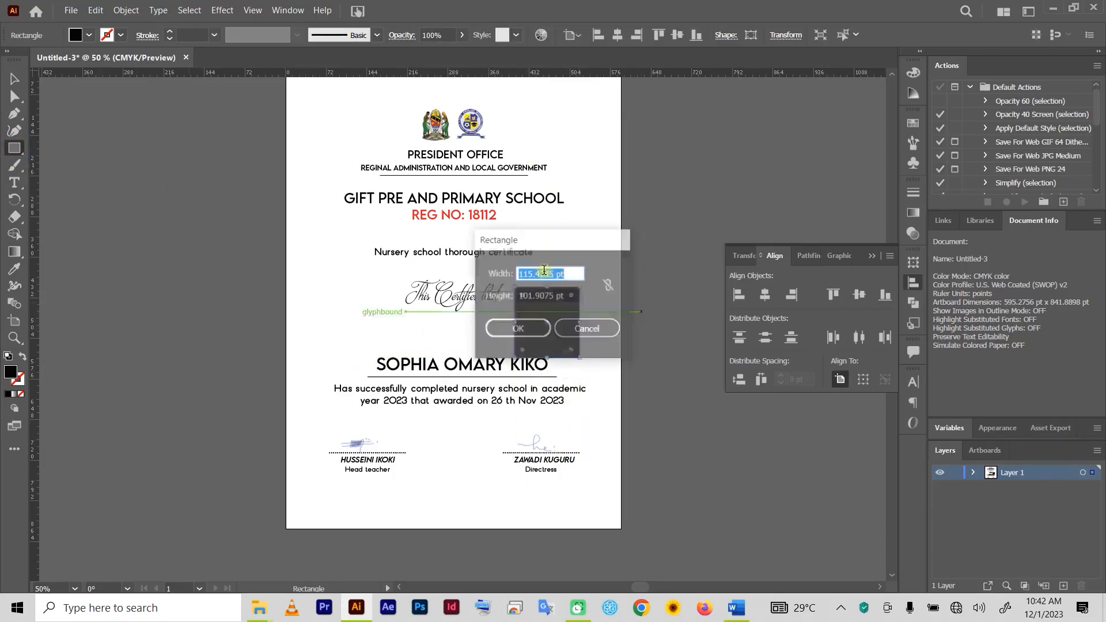
{"action": "left_click", "coordinate": [587, 329]}
{"action": "left_click", "coordinate": [15, 79]}
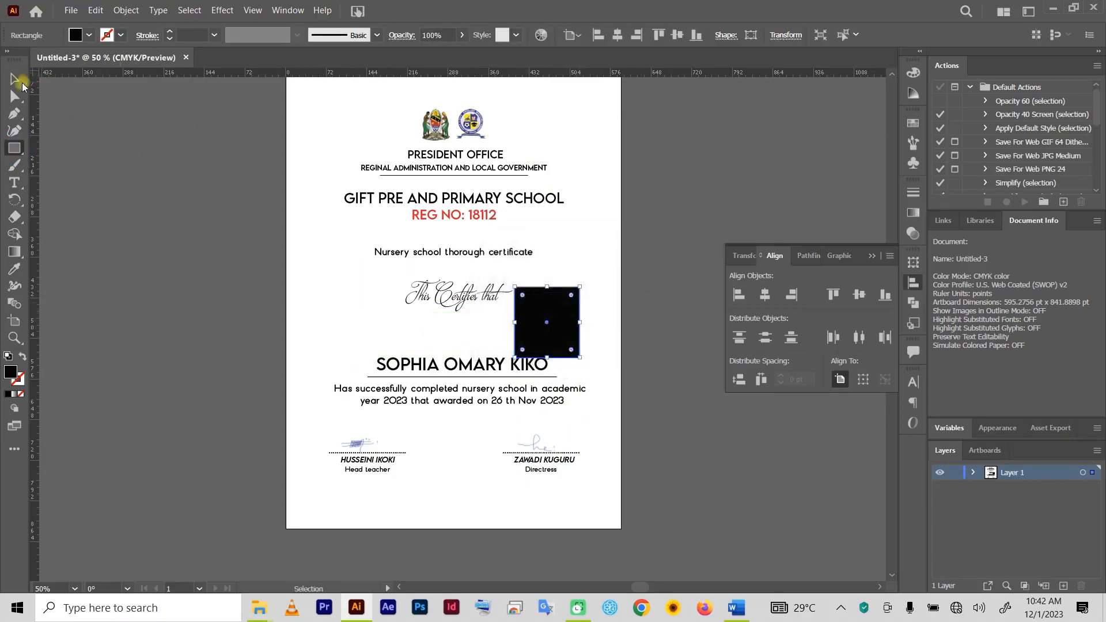
- Move the "This Certifies that" line up and slightly left, closer beneath "Nursery school thorough certificate"
{"action": "scroll", "coordinate": [454, 265], "scroll_direction": "up", "scroll_amount": 2}
{"action": "mouse_move", "coordinate": [469, 296]}
{"action": "left_mouse_down"}
{"action": "mouse_move", "coordinate": [456, 284]}
{"action": "mouse_move", "coordinate": [456, 299]}
{"action": "left_mouse_up"}
{"action": "left_click", "coordinate": [771, 474]}
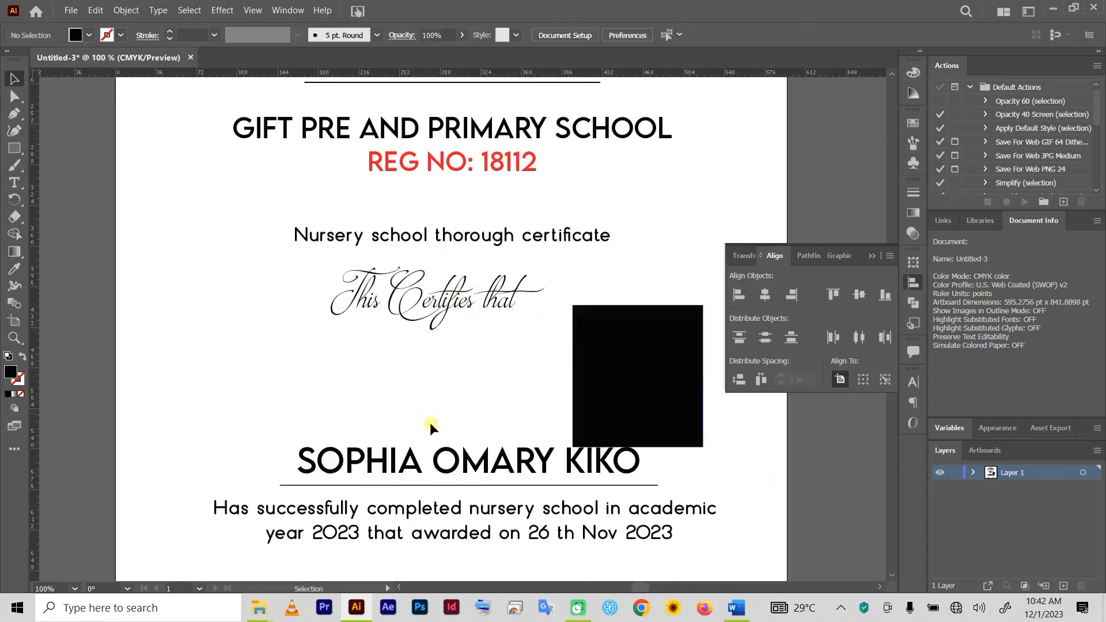
- Nudge the pupil's name and its underline down slightly, clear of the black rectangle
{"action": "left_click_drag", "start_coordinate": [473, 484], "coordinate": [474, 486]}
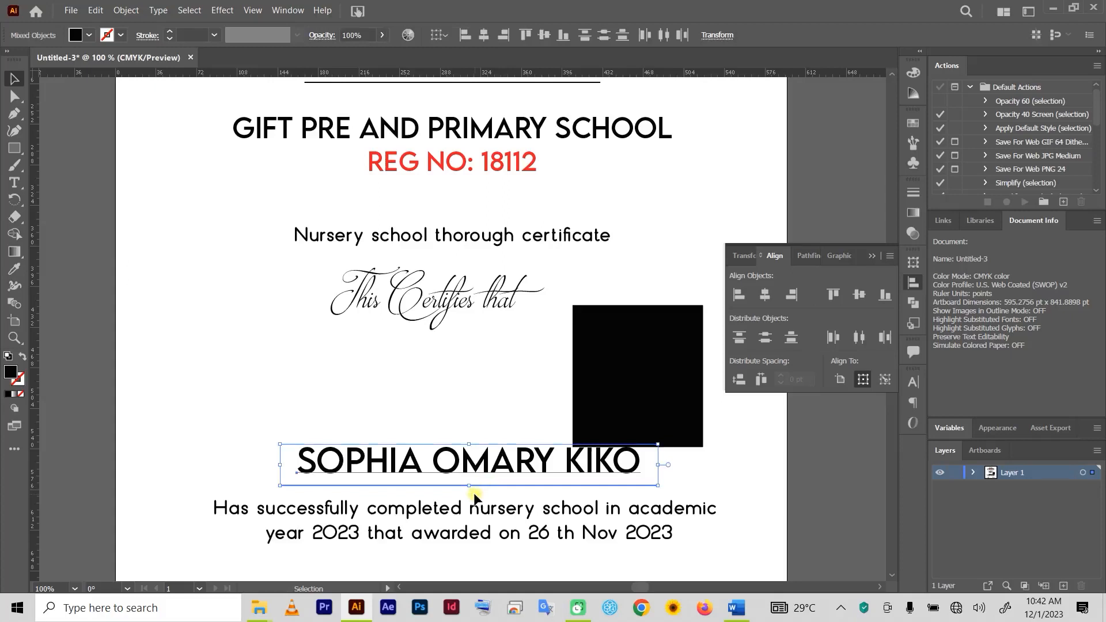
{"action": "key", "text": "Down"}
{"action": "key", "text": "Down"}
{"action": "key", "text": "Down"}
{"action": "key", "text": "Down"}
{"action": "key", "text": "Down"}
{"action": "key", "text": "Down"}
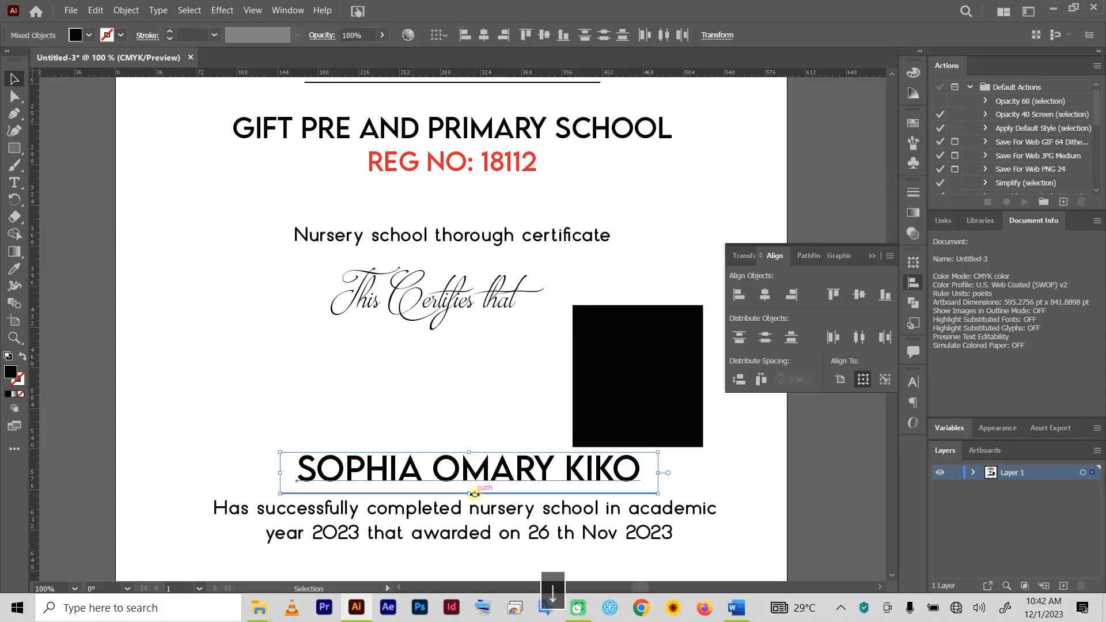
{"action": "left_click", "coordinate": [744, 461]}
{"action": "key", "text": "space"}
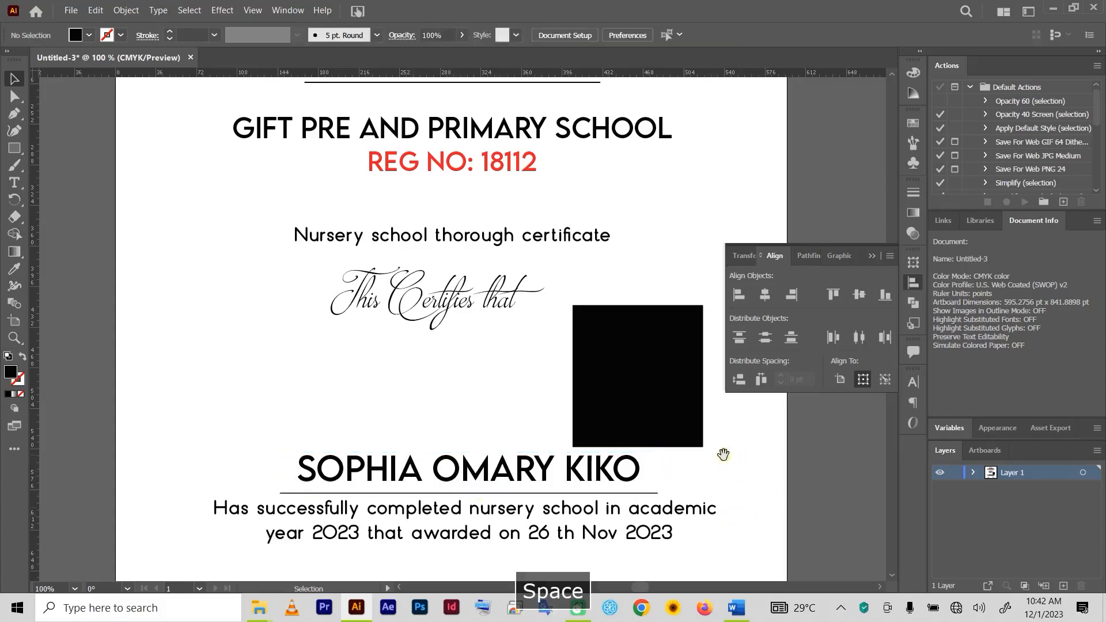
{"action": "left_click_drag", "start_coordinate": [724, 452], "coordinate": [450, 397]}
{"action": "left_click", "coordinate": [419, 372]}
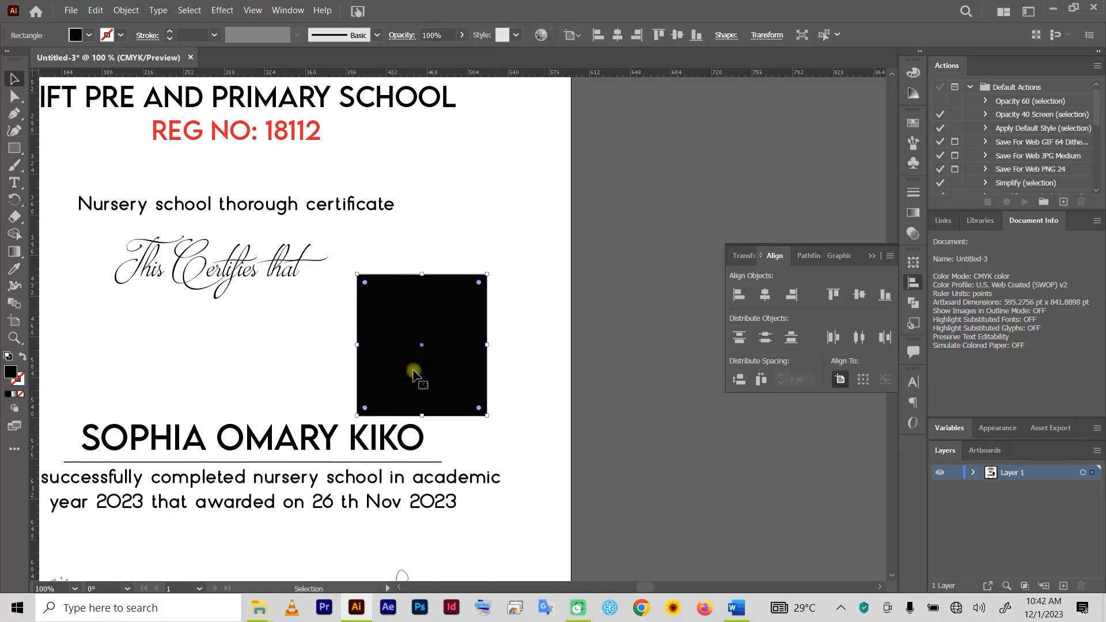
{"action": "scroll", "coordinate": [427, 380], "scroll_direction": "down", "scroll_amount": 2}
{"action": "key", "text": "space"}
{"action": "left_click_drag", "start_coordinate": [585, 432], "coordinate": [669, 370]}
{"action": "left_click", "coordinate": [642, 302]}
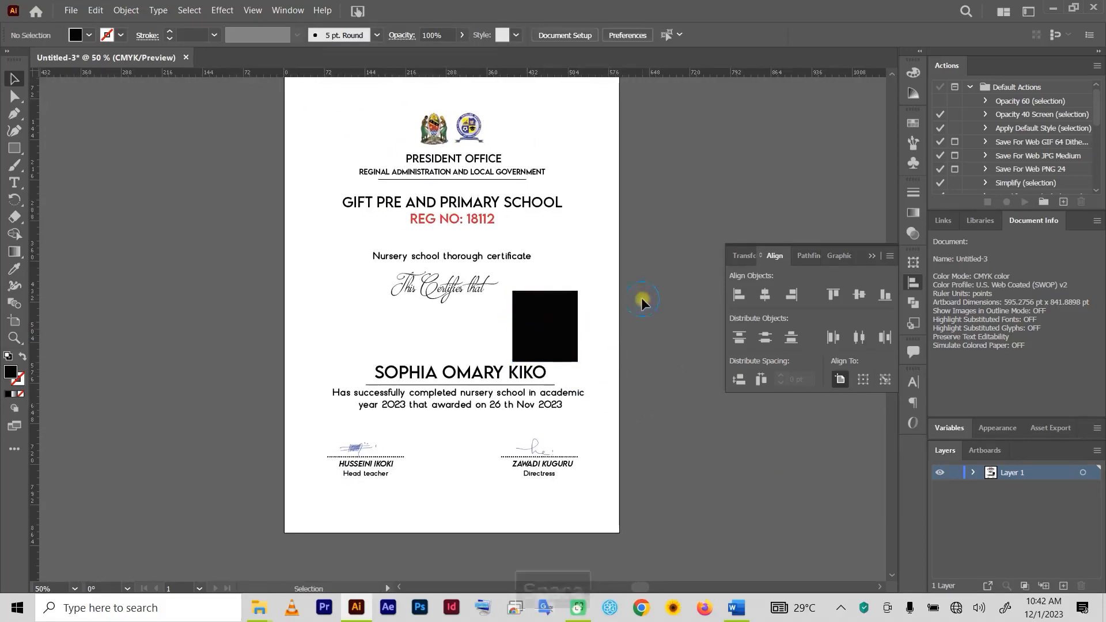
- Place the child's portrait photo from the Gift certficate folder and scale it down over the black rectangle
{"action": "left_click", "coordinate": [1052, 7]}
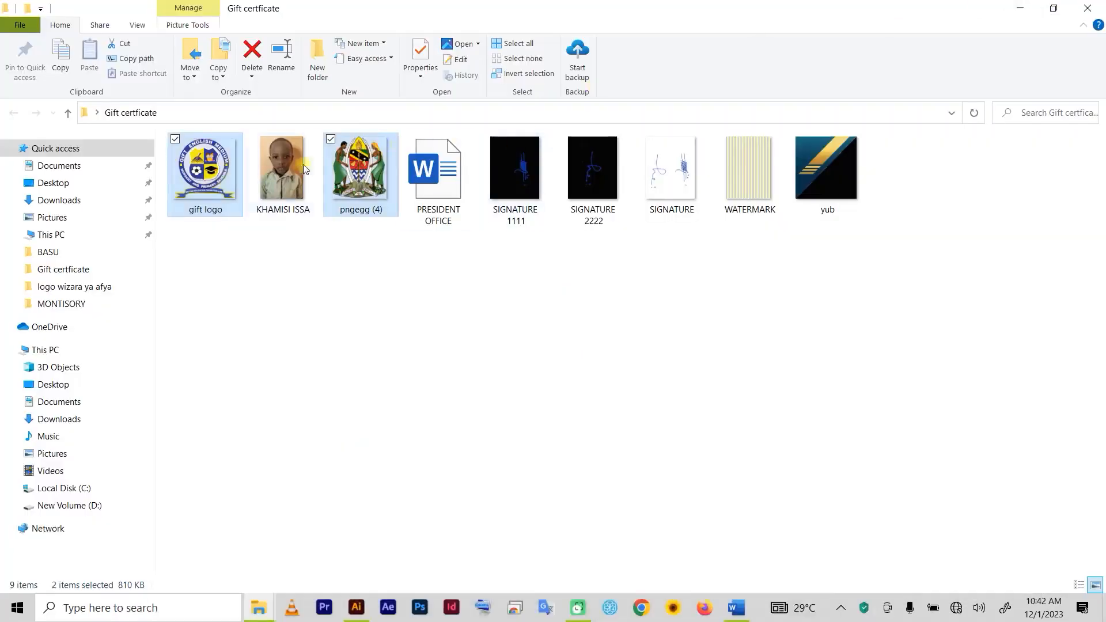
{"action": "left_click_drag", "start_coordinate": [282, 173], "coordinate": [432, 410]}
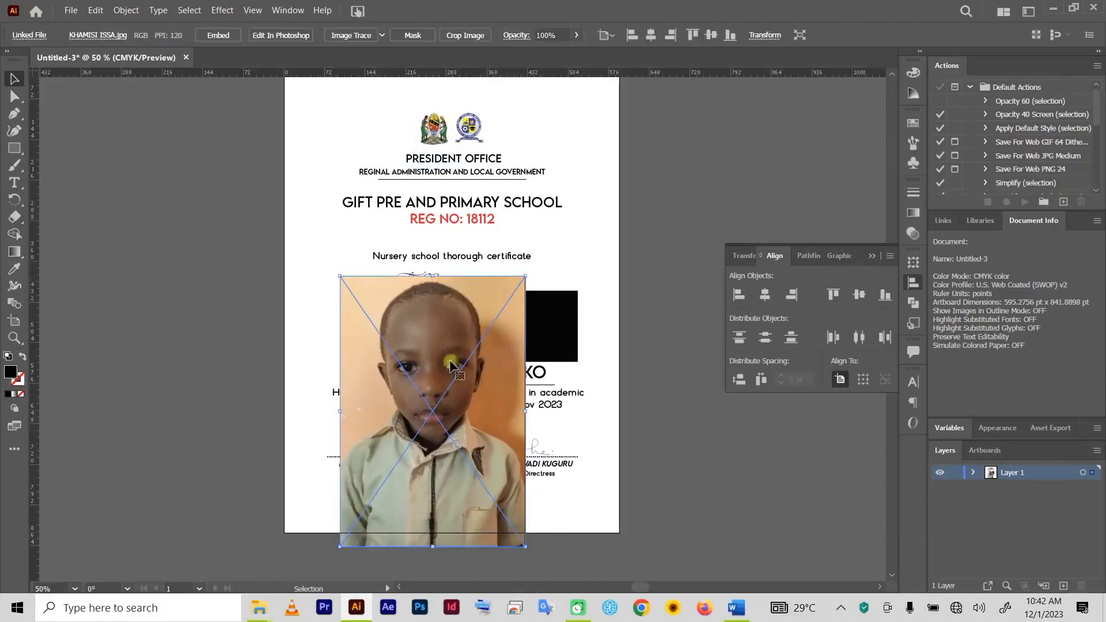
{"action": "left_click_drag", "start_coordinate": [433, 277], "coordinate": [539, 327]}
{"action": "left_click", "coordinate": [638, 306]}
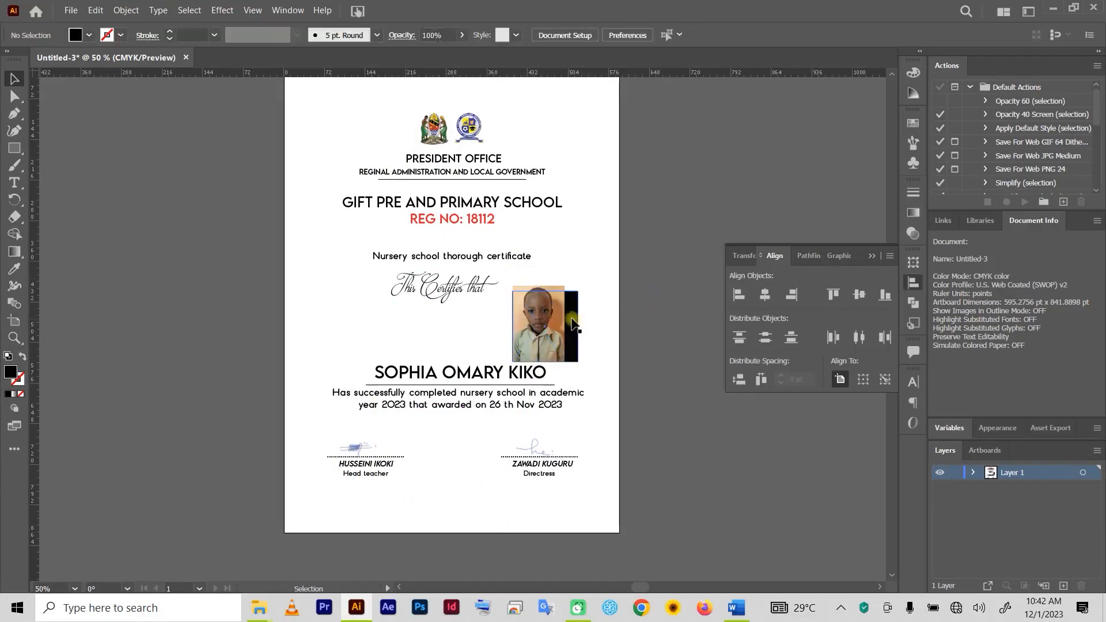
- Bring the black rectangle to the front, over the portrait photo
{"action": "left_click", "coordinate": [556, 337]}
{"action": "right_click", "coordinate": [557, 338]}
{"action": "mouse_move", "coordinate": [611, 255]}
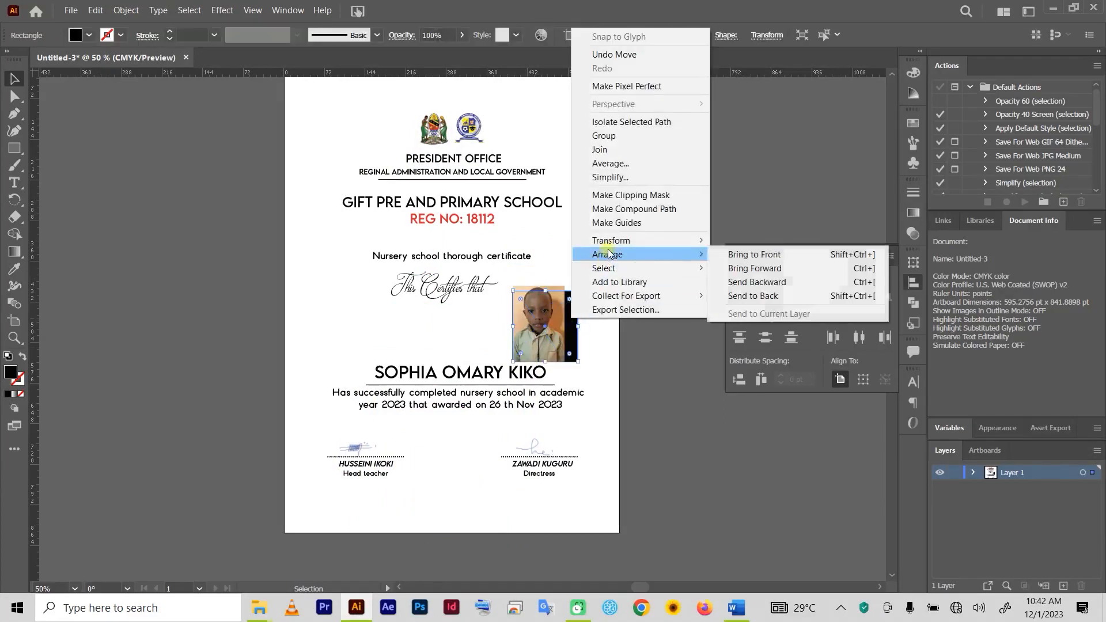
{"action": "left_click", "coordinate": [759, 258]}
{"action": "left_click", "coordinate": [617, 321]}
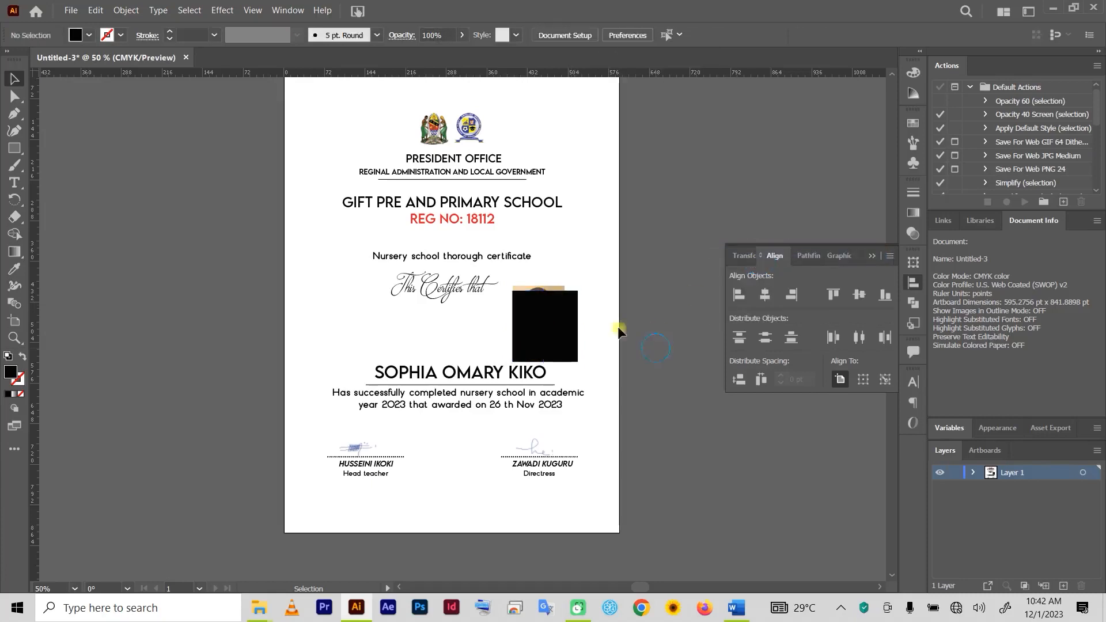
- Enlarge the portrait photo to the width of the black rectangle and nudge it down slightly
{"action": "left_click", "coordinate": [534, 286]}
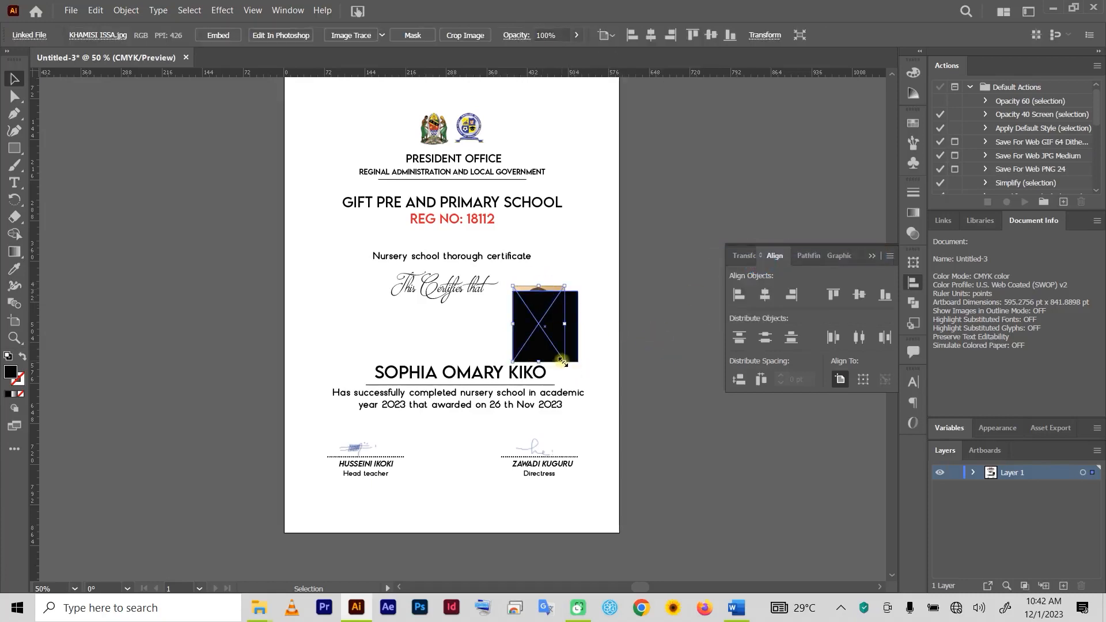
{"action": "left_click_drag", "start_coordinate": [563, 361], "coordinate": [578, 381]}
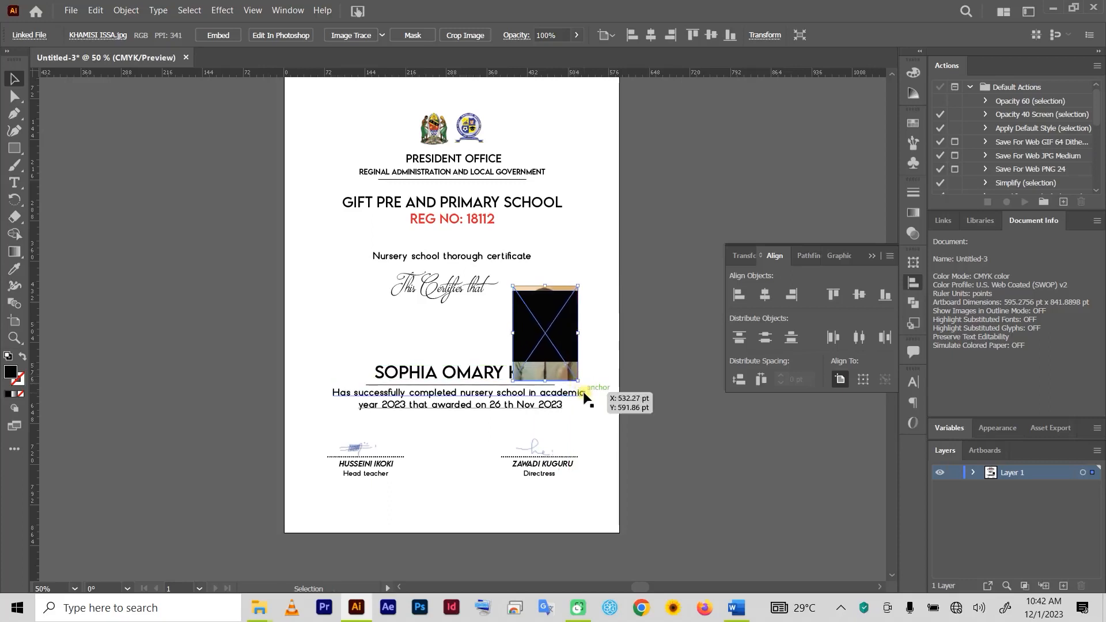
{"action": "key", "text": "Down"}
{"action": "key", "text": "Down"}
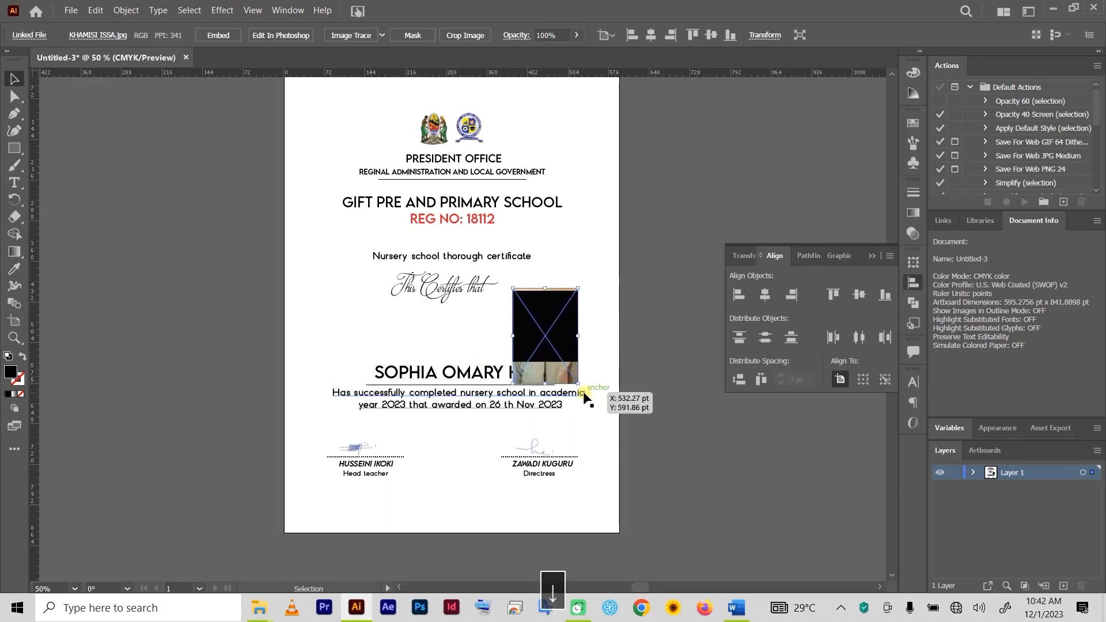
- Lower the black rectangle's opacity to 38% using the Transparency settings
{"action": "left_click", "coordinate": [557, 314]}
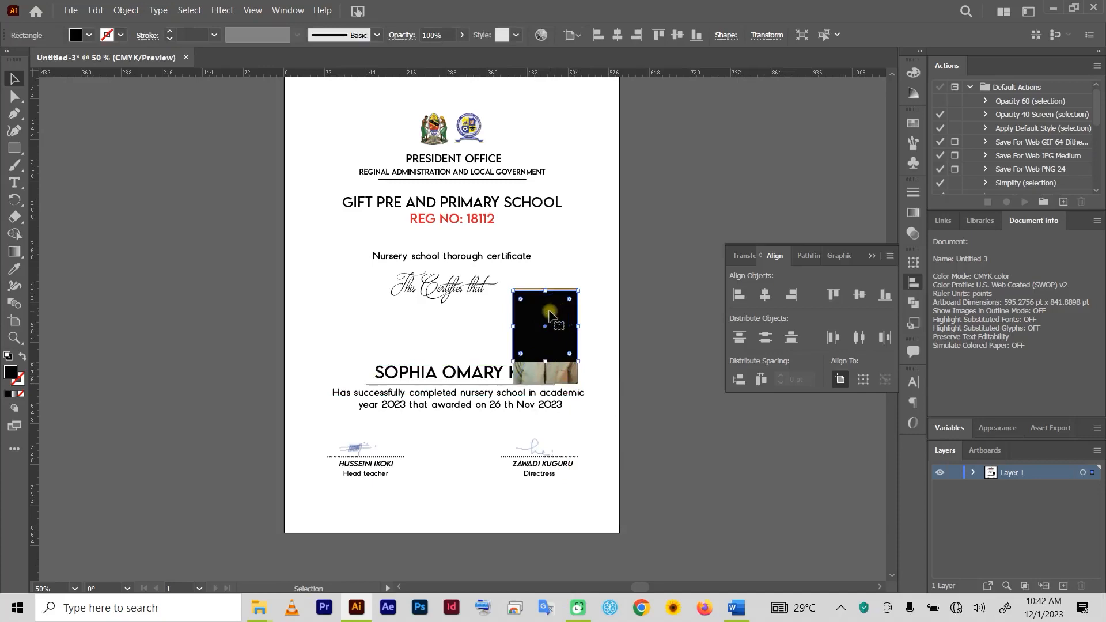
{"action": "left_click", "coordinate": [299, 10]}
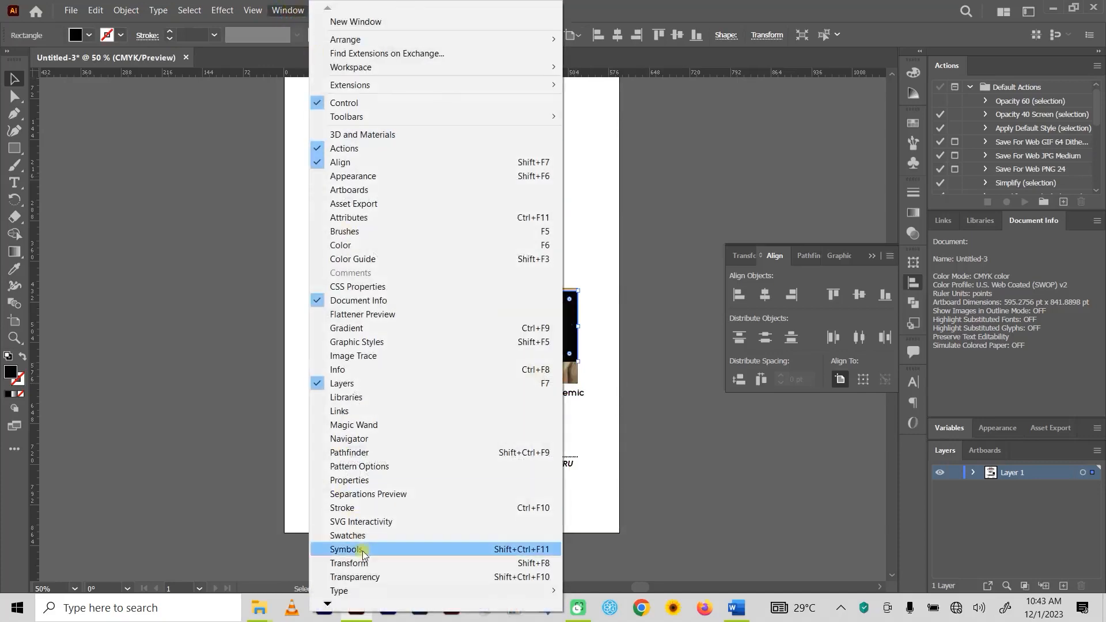
{"action": "left_click", "coordinate": [353, 576]}
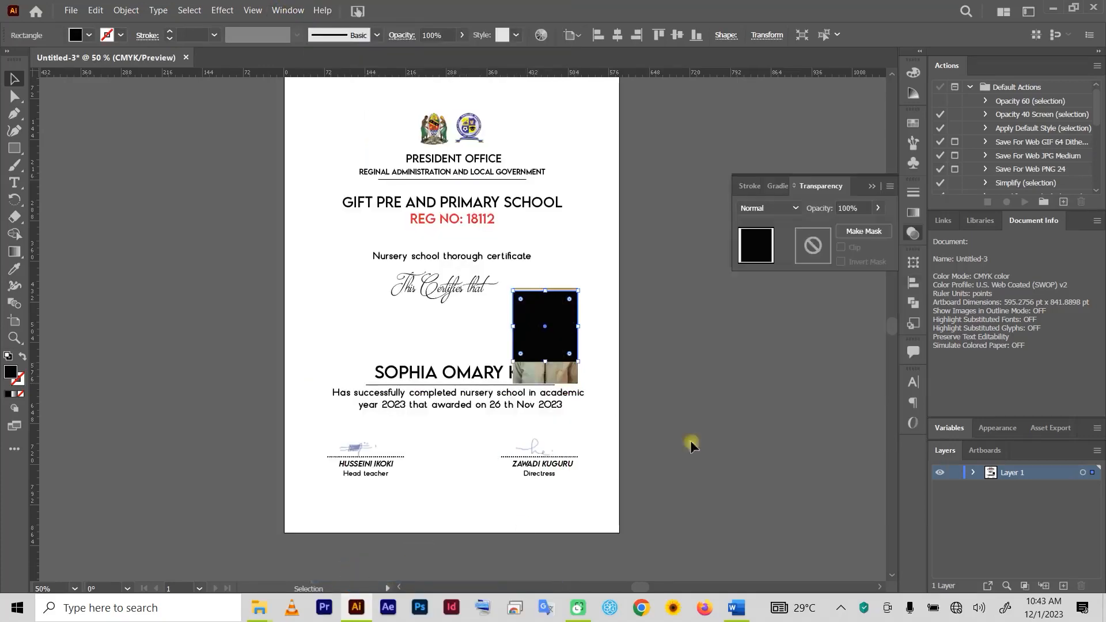
{"action": "left_click", "coordinate": [878, 208]}
{"action": "left_click_drag", "start_coordinate": [878, 226], "coordinate": [843, 233]}
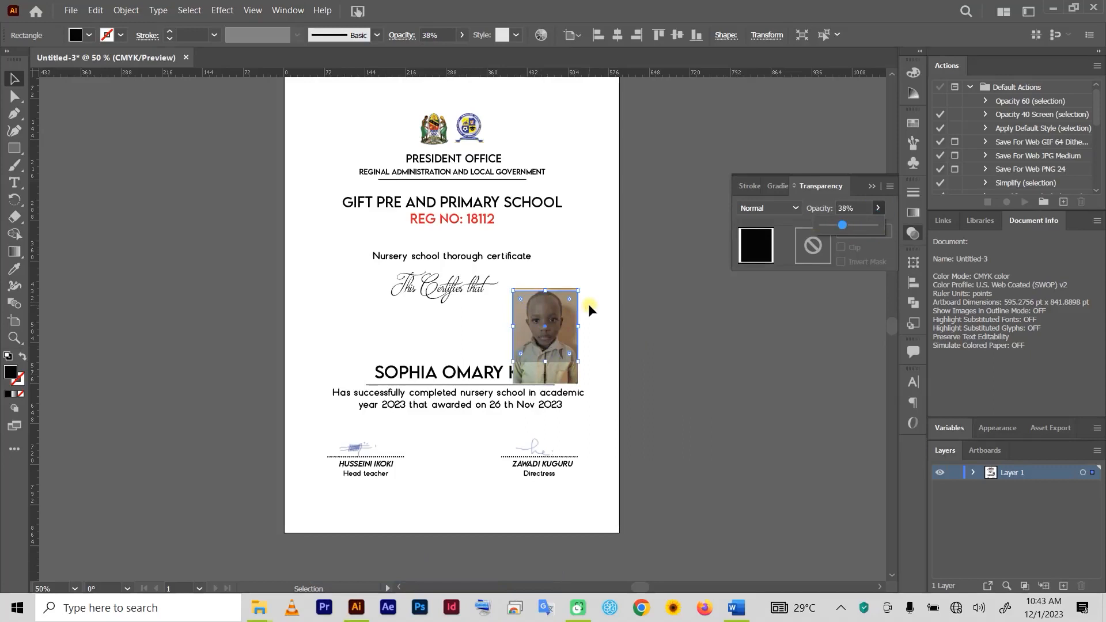
- Raise the black rectangle's opacity to 41% and nudge the portrait photo down slightly behind it
{"action": "key", "text": "Up"}
{"action": "key", "text": "Up"}
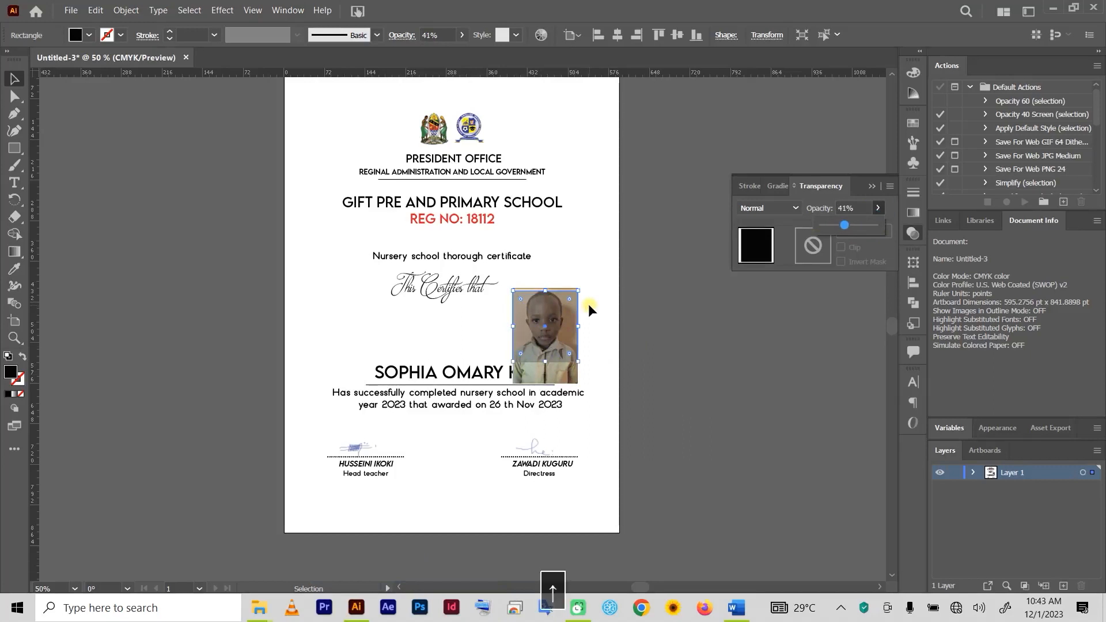
{"action": "left_click", "coordinate": [550, 380]}
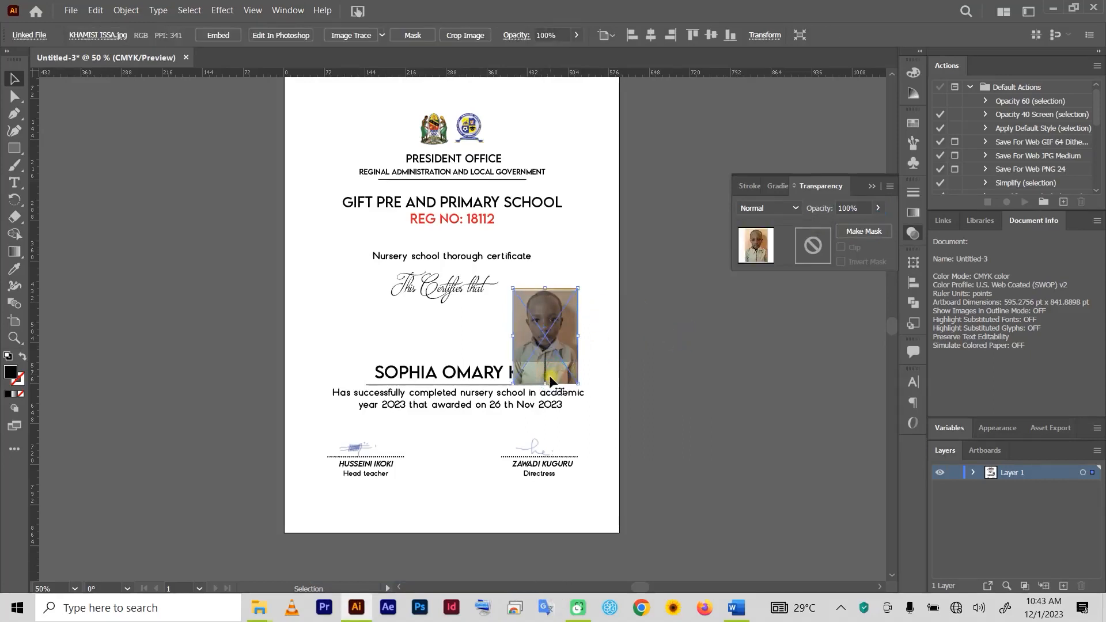
{"action": "key", "text": "Down"}
{"action": "key", "text": "Down"}
{"action": "key", "text": "Down"}
{"action": "key", "text": "Down"}
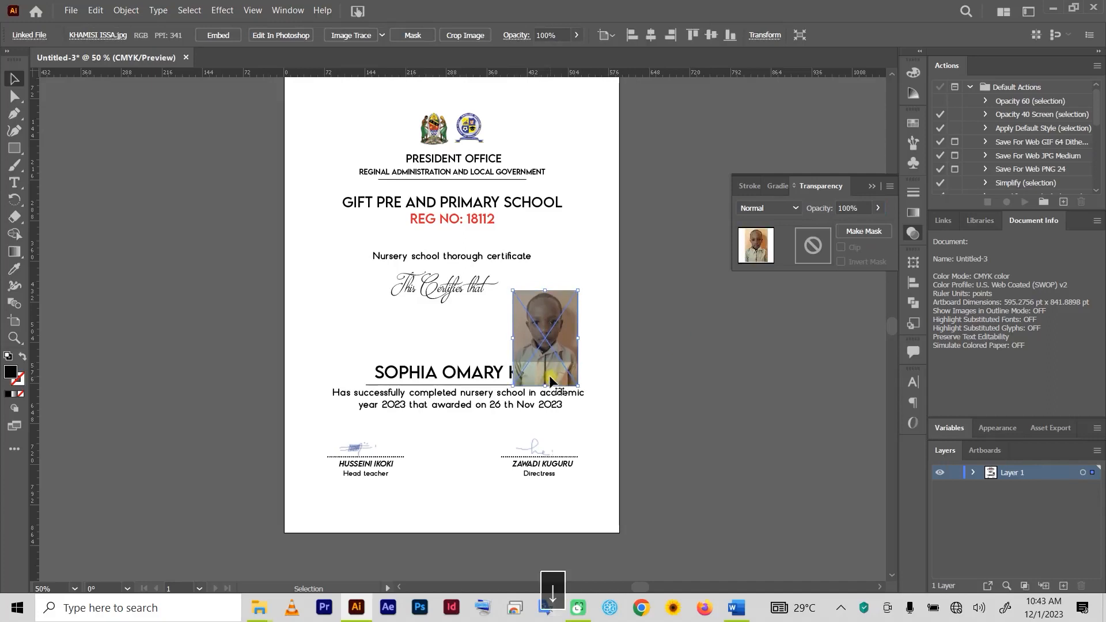
- Restore the black rectangle to 100% opacity and use it as a clipping mask for the portrait photo
{"action": "left_click", "coordinate": [568, 330]}
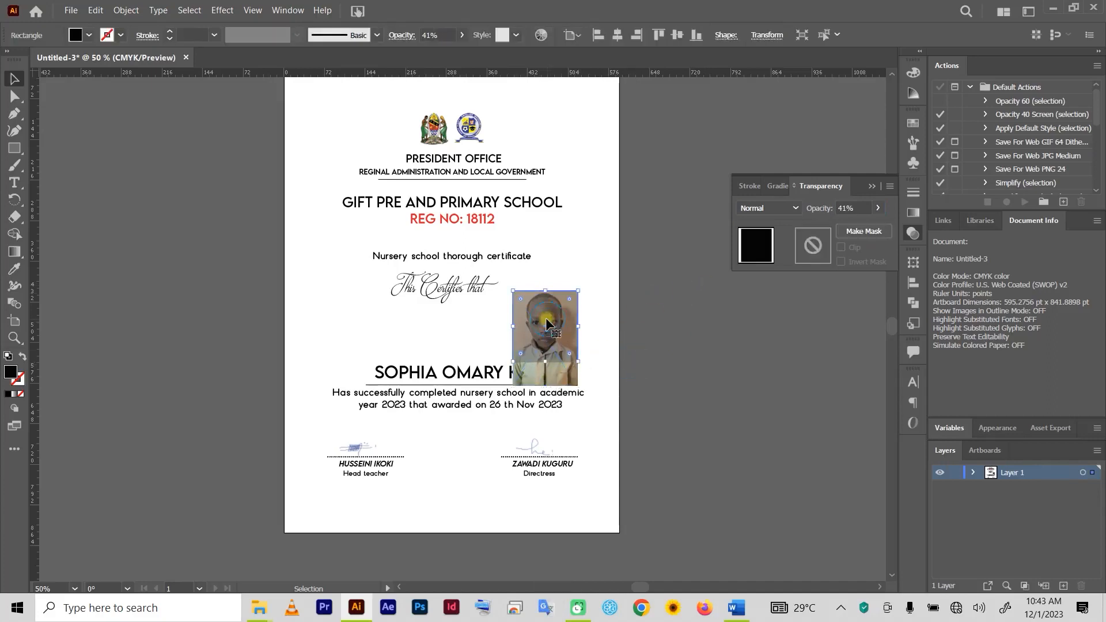
{"action": "left_click", "coordinate": [877, 209]}
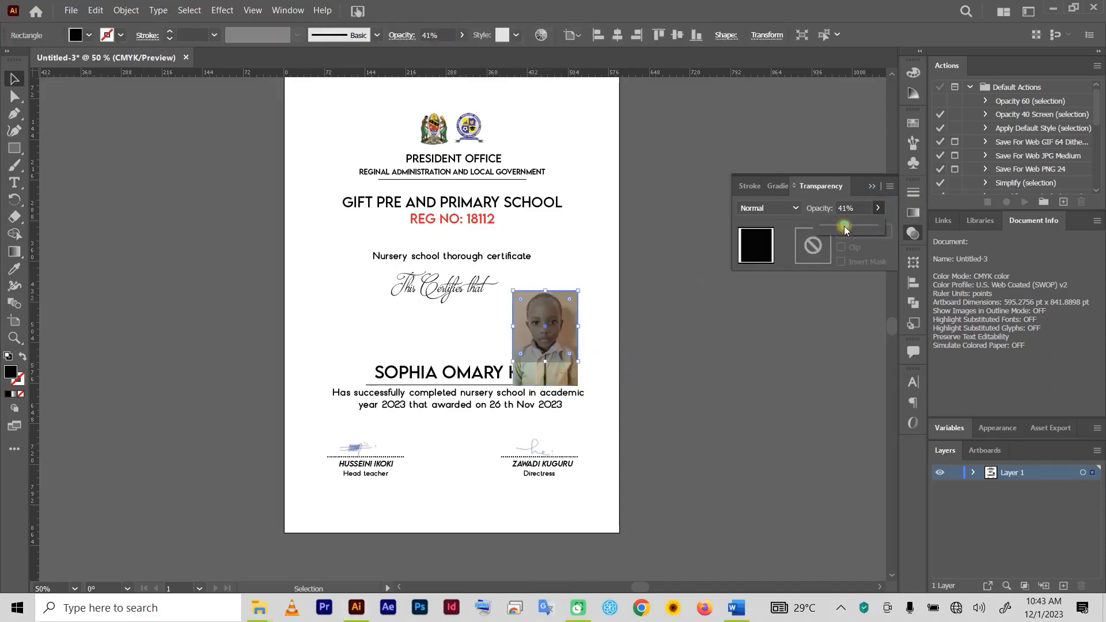
{"action": "left_click_drag", "start_coordinate": [845, 226], "coordinate": [900, 229]}
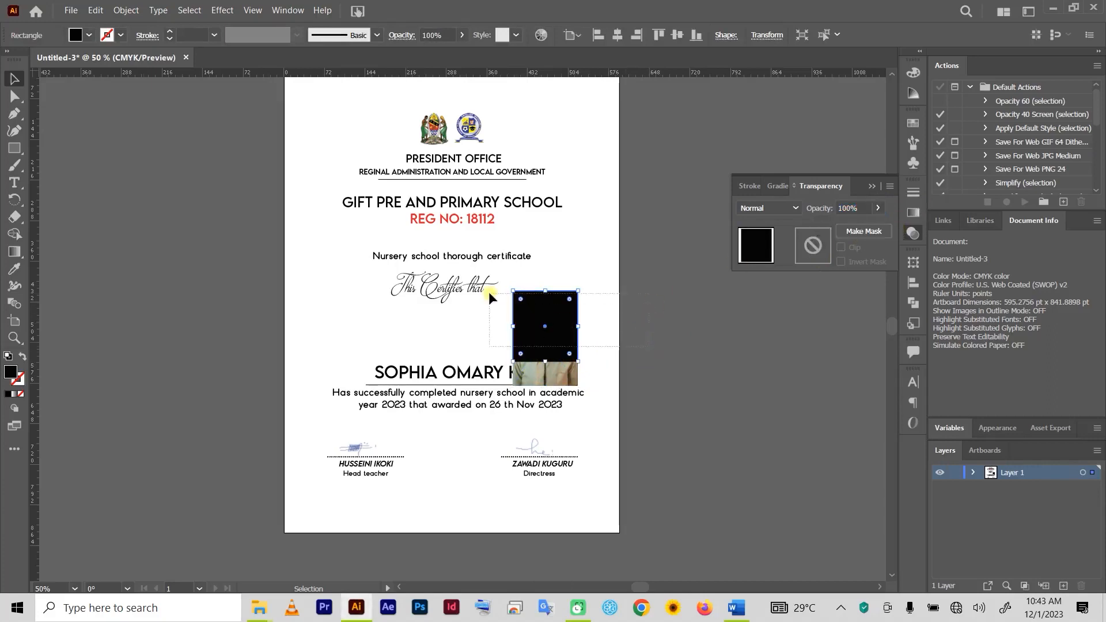
{"action": "left_click_drag", "start_coordinate": [489, 292], "coordinate": [550, 327]}
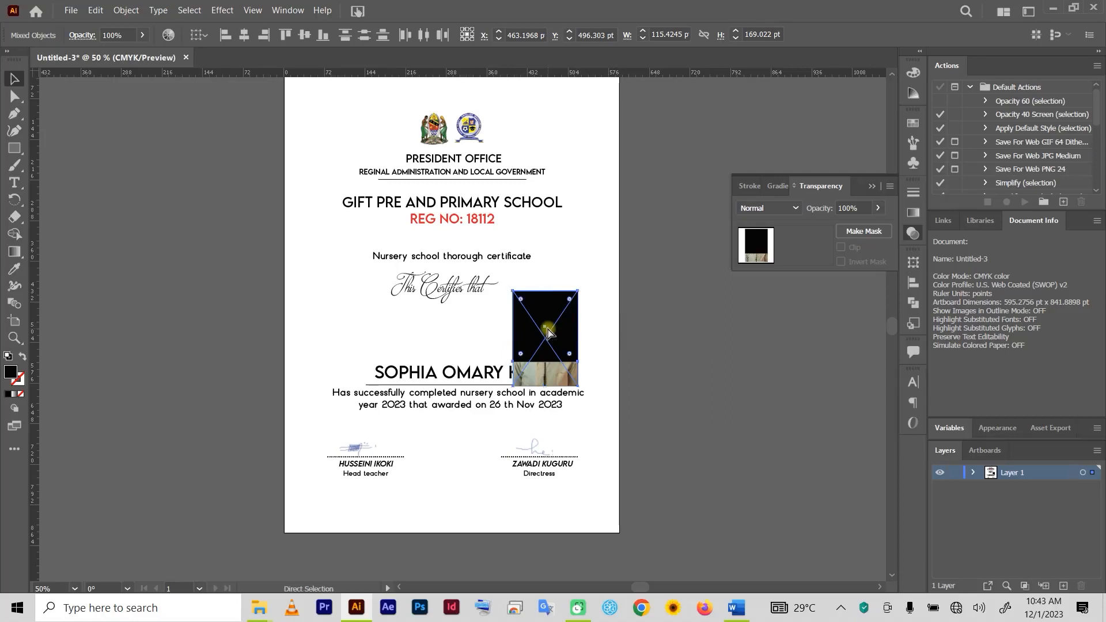
{"action": "key", "text": "ctrl+7"}
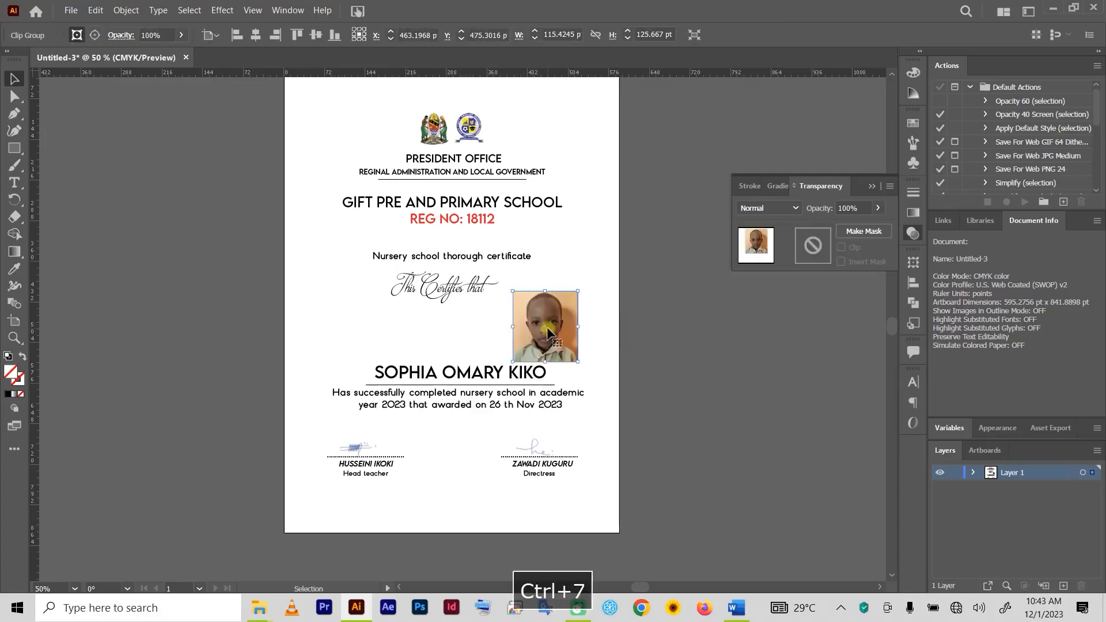
- Isolate the photo's clip group and give its clipping rectangle a 0.1 cm black stroke as a frame
{"action": "double_click", "coordinate": [548, 331]}
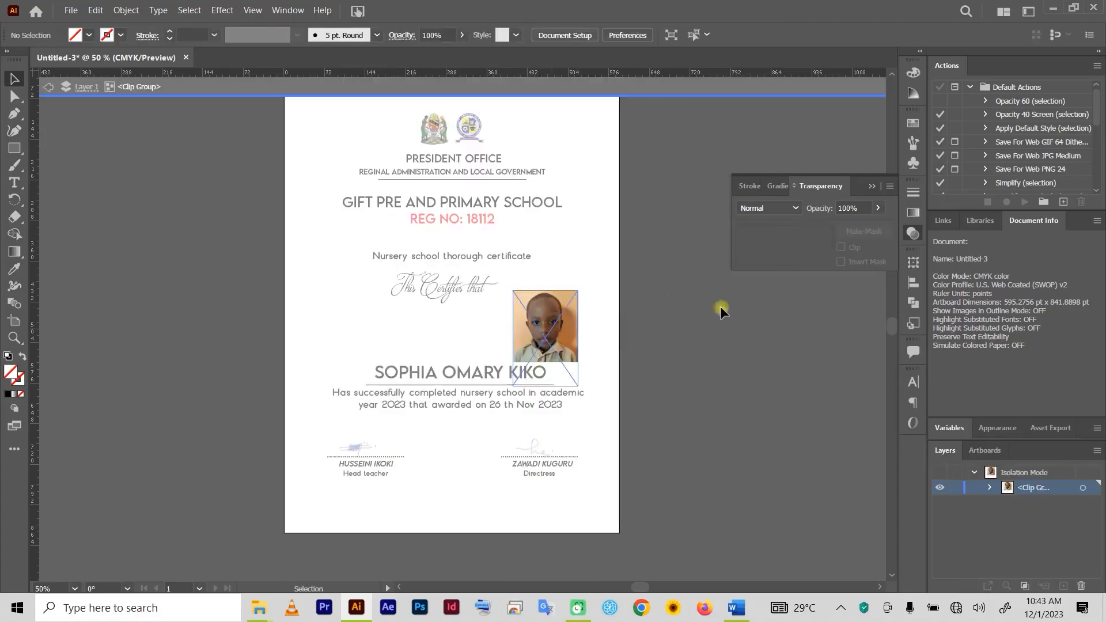
{"action": "left_click", "coordinate": [991, 488]}
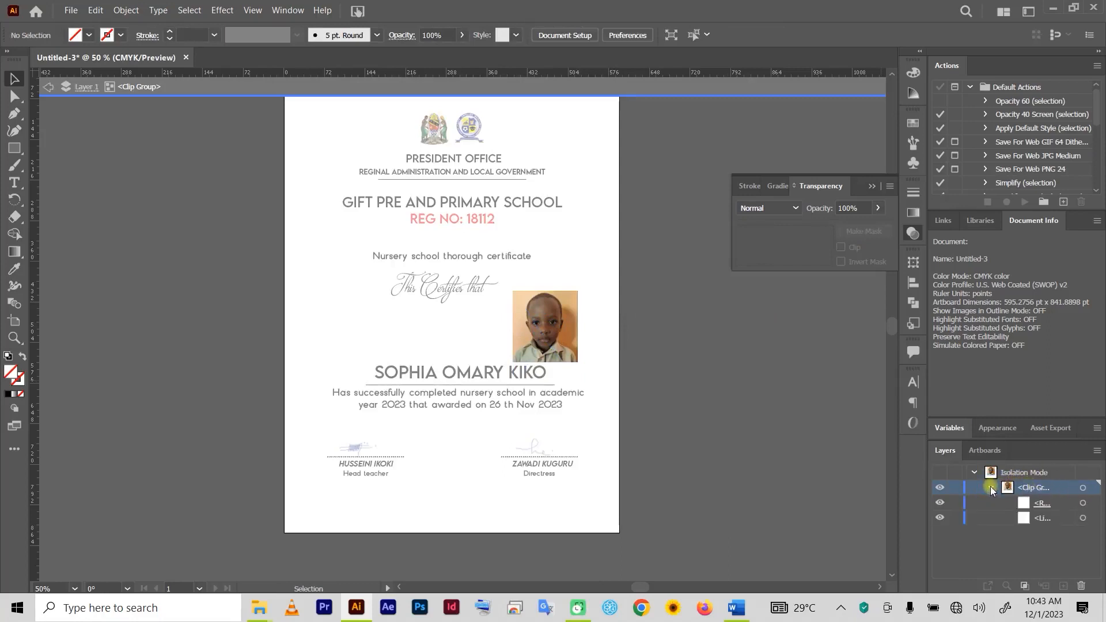
{"action": "left_click", "coordinate": [1083, 505]}
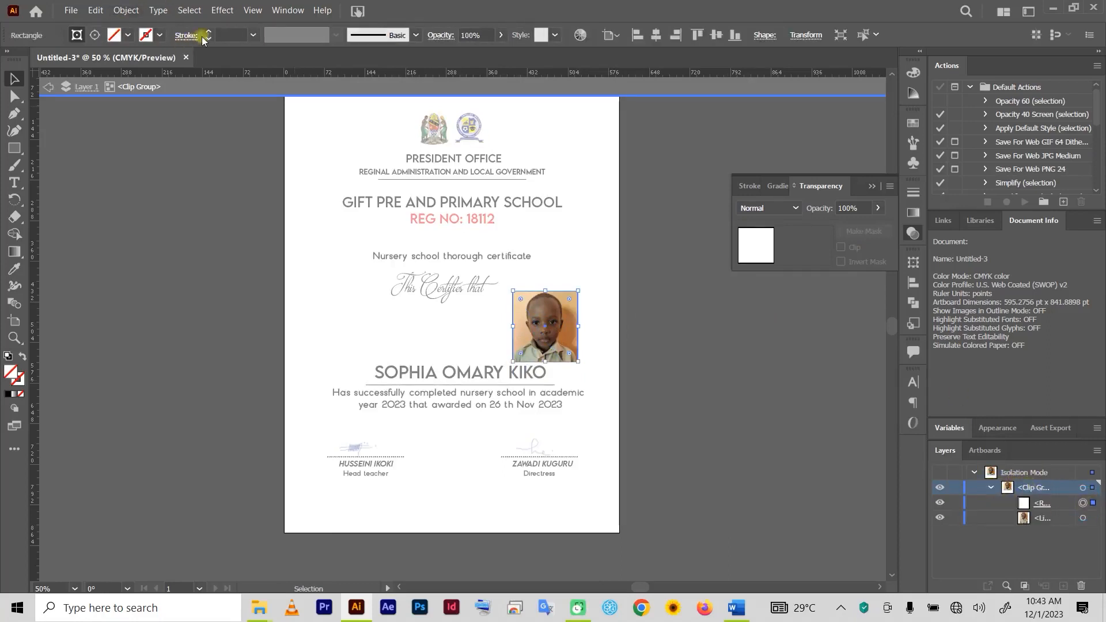
{"action": "left_click", "coordinate": [208, 35]}
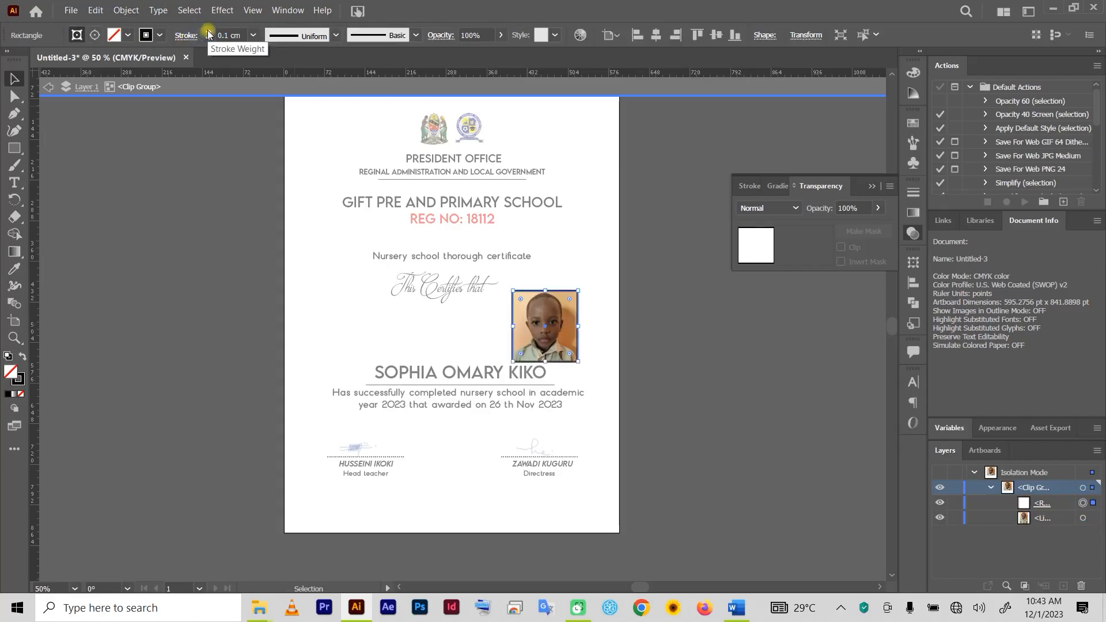
{"action": "double_click", "coordinate": [336, 303]}
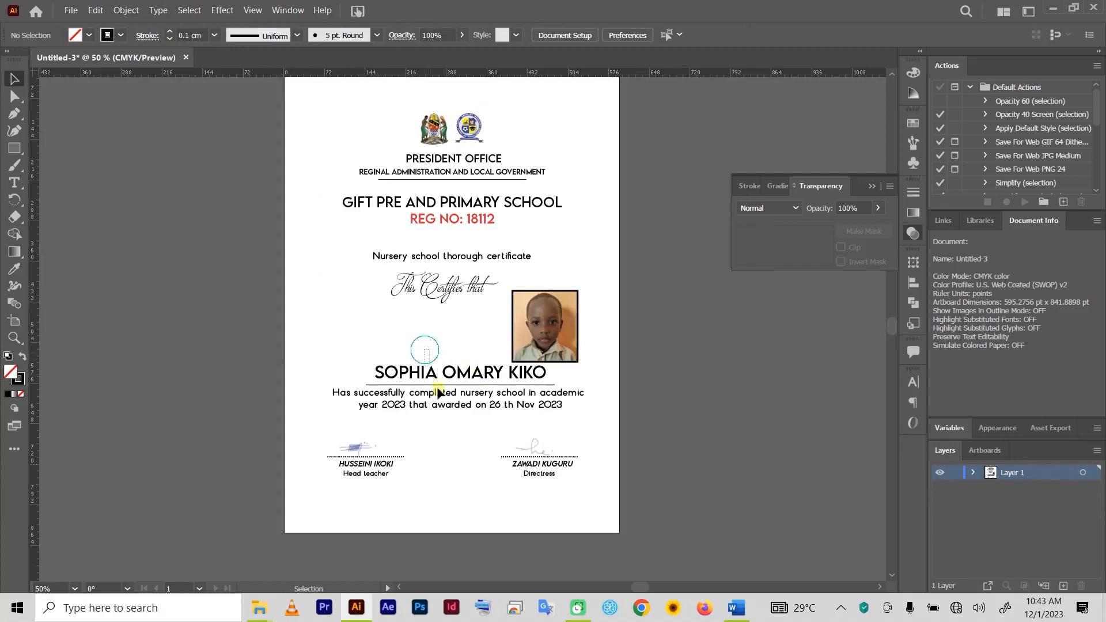
- Nudge the pupil's name, its underline and the completion text down together, away from the framed photo
{"action": "left_click", "coordinate": [444, 415]}
{"action": "key", "text": "Down"}
{"action": "key", "text": "Down"}
{"action": "key", "text": "Down"}
{"action": "key", "text": "Down"}
{"action": "key", "text": "Down"}
{"action": "key", "text": "Down"}
{"action": "key", "text": "Down"}
{"action": "key", "text": "Down"}
{"action": "key", "text": "Down"}
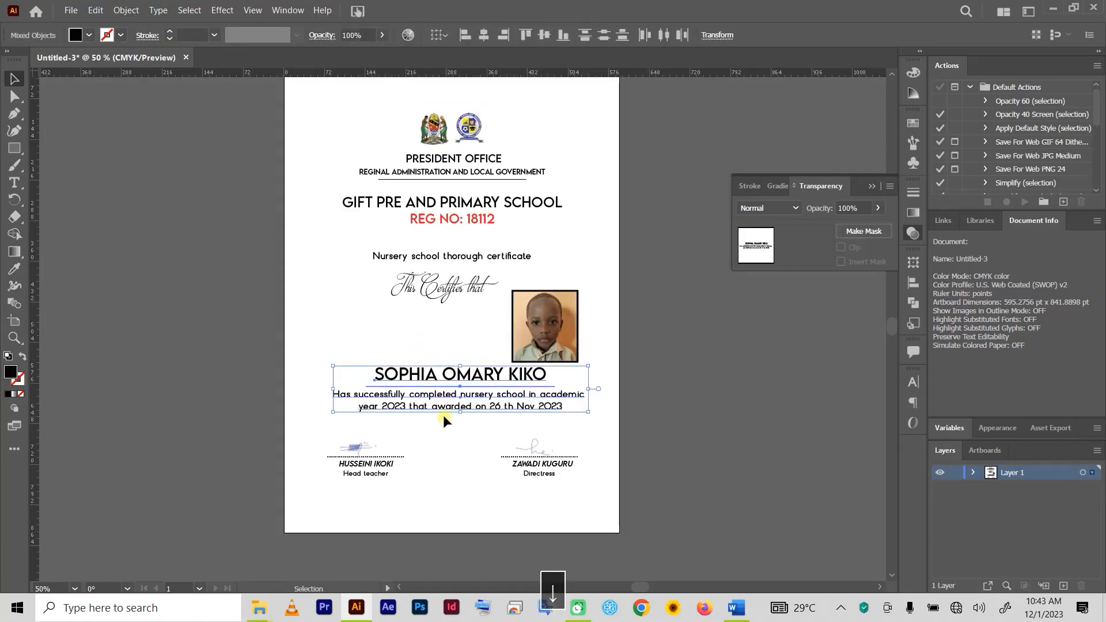
{"action": "key", "text": "Down"}
{"action": "key", "text": "Down"}
{"action": "key", "text": "Down"}
{"action": "key", "text": "Down"}
{"action": "key", "text": "Down"}
{"action": "key", "text": "Down"}
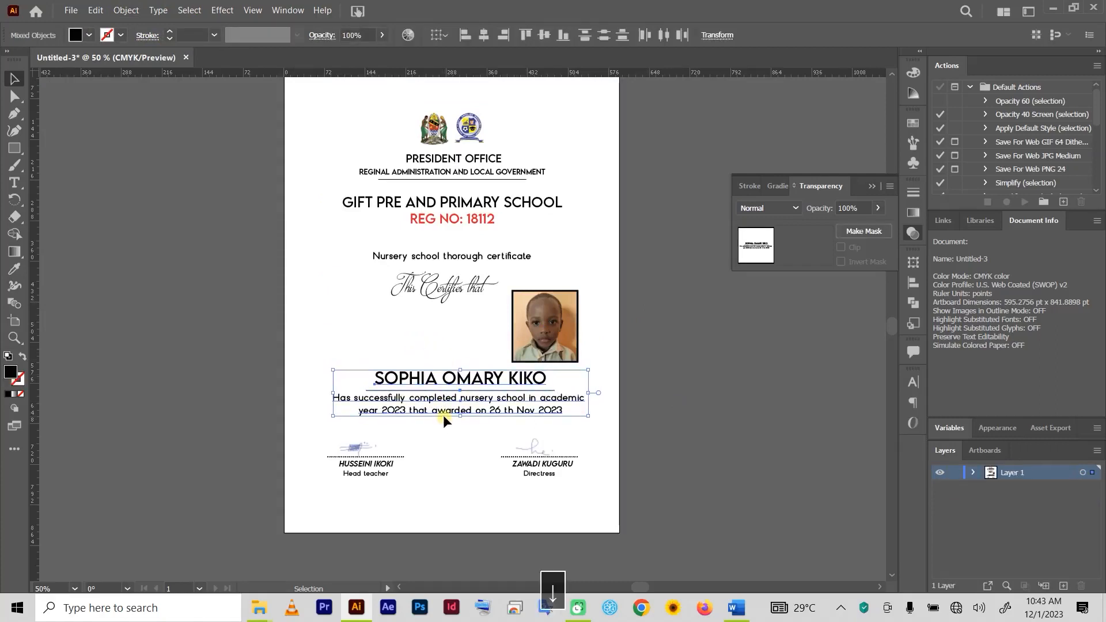
{"action": "left_click", "coordinate": [676, 402]}
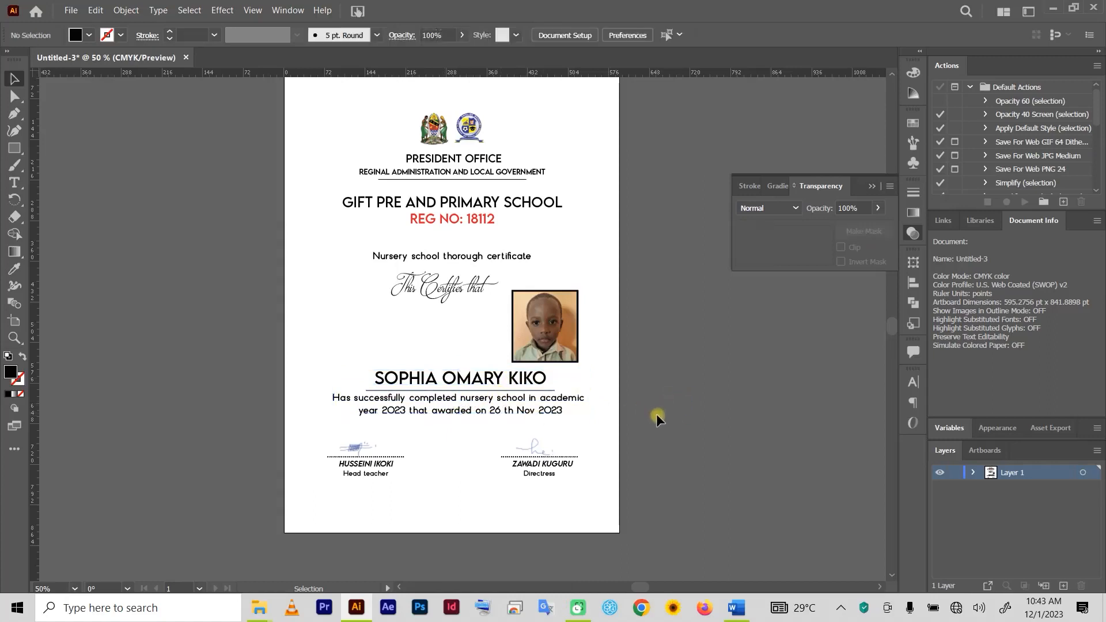
- Open the WATERMARK image from the Gift certficate folder and examine its repeating pattern up close
{"action": "key", "text": "space"}
{"action": "left_click_drag", "start_coordinate": [642, 286], "coordinate": [622, 324]}
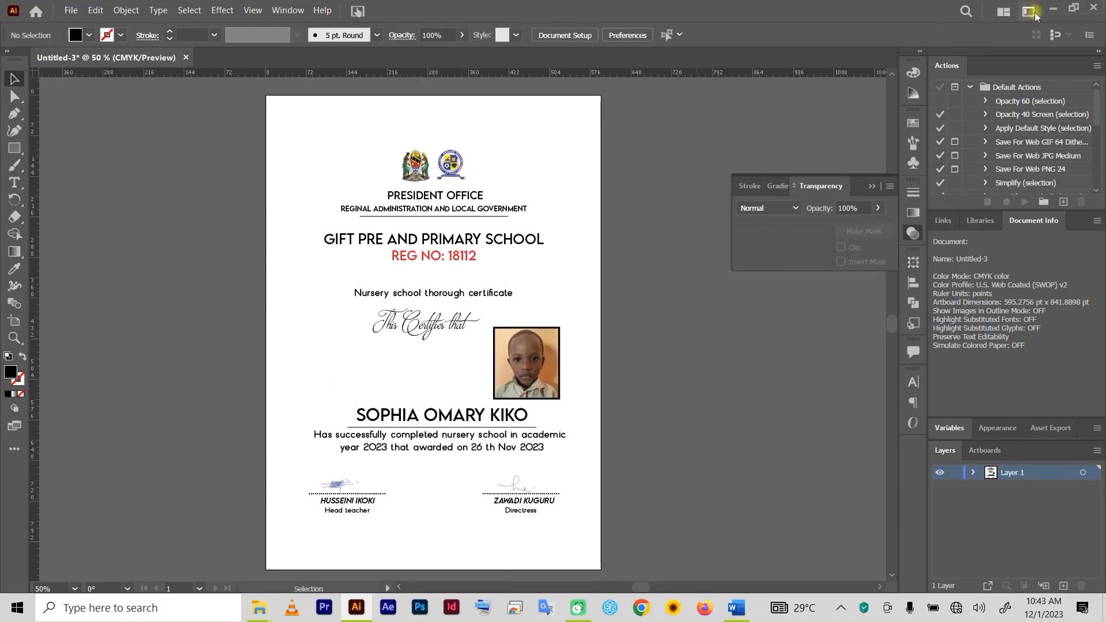
{"action": "left_click", "coordinate": [1052, 7]}
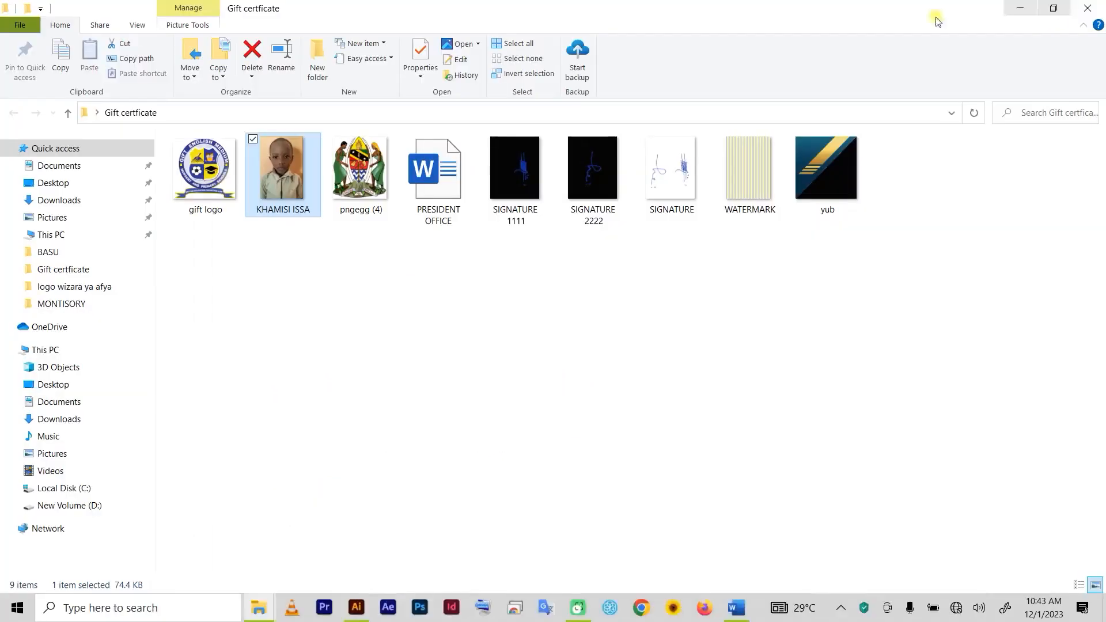
{"action": "double_click", "coordinate": [754, 189]}
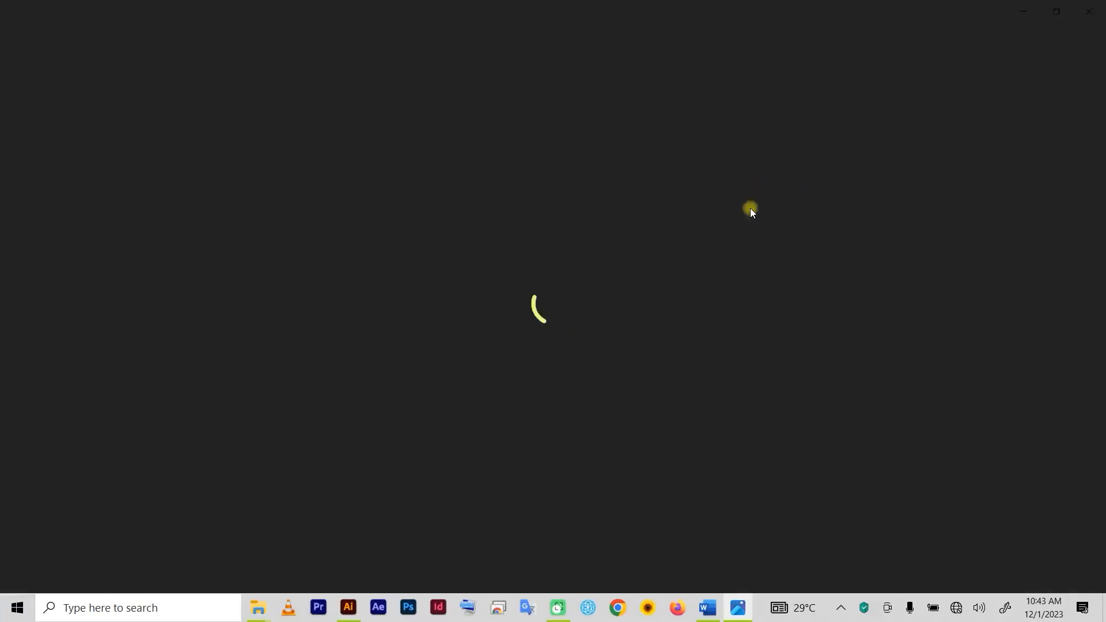
{"action": "scroll", "coordinate": [596, 292], "scroll_direction": "up", "scroll_amount": 10}
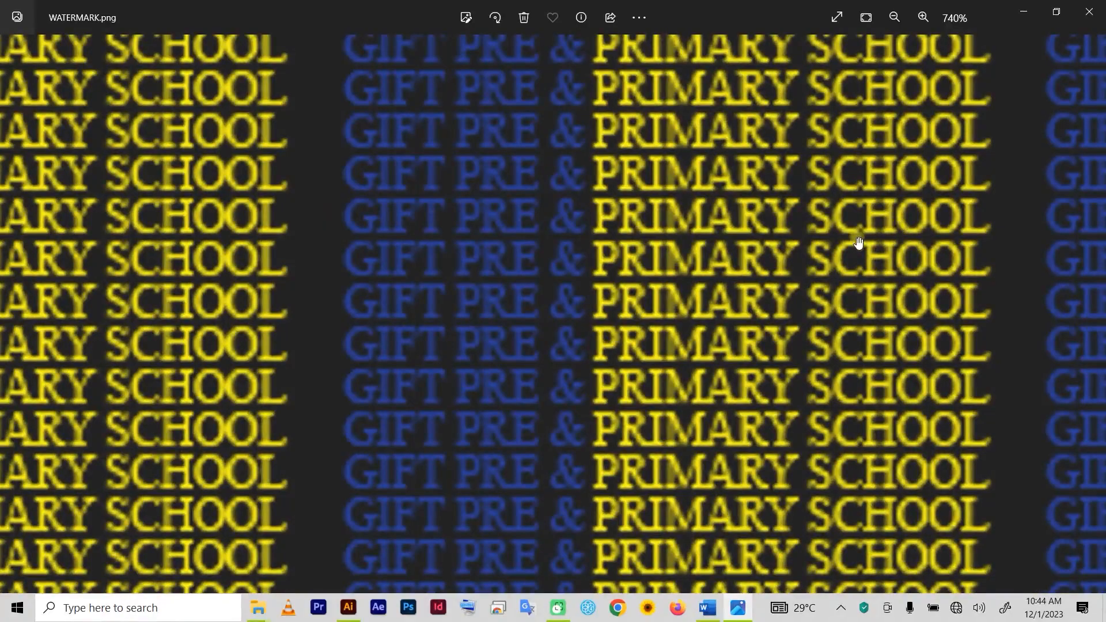
{"action": "scroll", "coordinate": [862, 257], "scroll_direction": "down", "scroll_amount": 5}
{"action": "scroll", "coordinate": [839, 290], "scroll_direction": "down", "scroll_amount": 4}
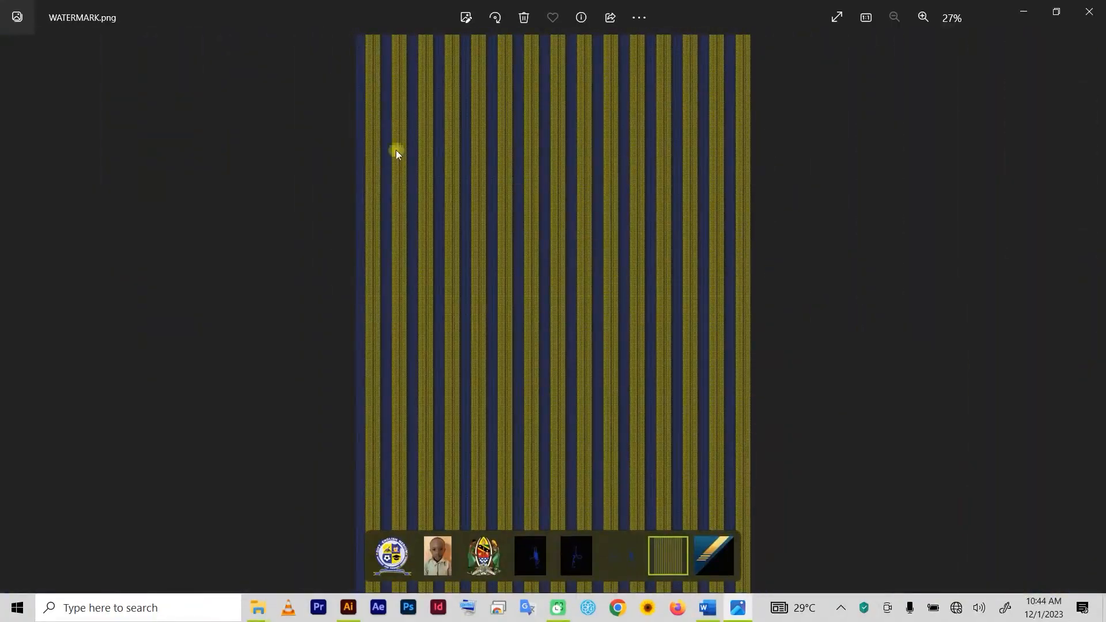
{"action": "left_click", "coordinate": [1089, 12]}
- Place the WATERMARK image from the Gift certficate folder over the whole certificate page and send it to the back
{"action": "left_click_drag", "start_coordinate": [749, 182], "coordinate": [407, 464]}
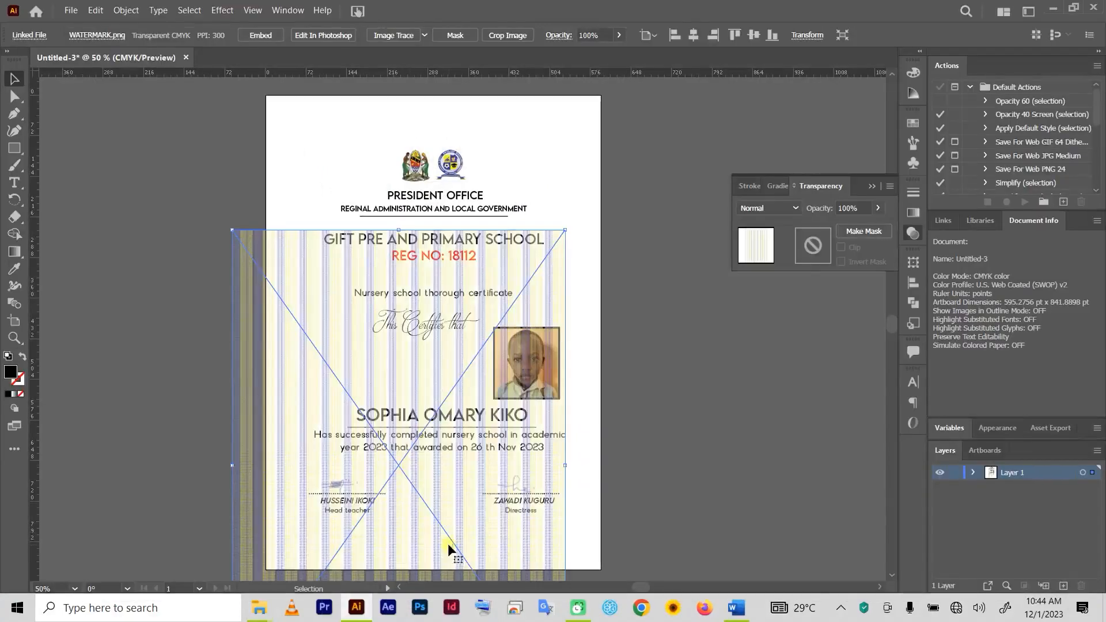
{"action": "left_click_drag", "start_coordinate": [449, 548], "coordinate": [481, 410]}
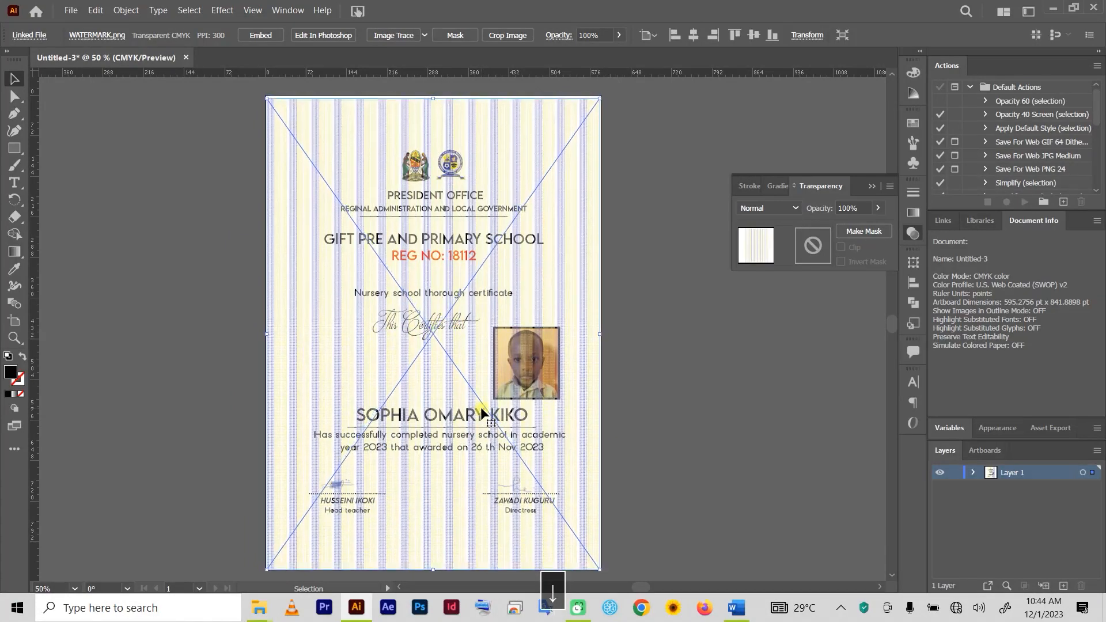
{"action": "right_click", "coordinate": [534, 114]}
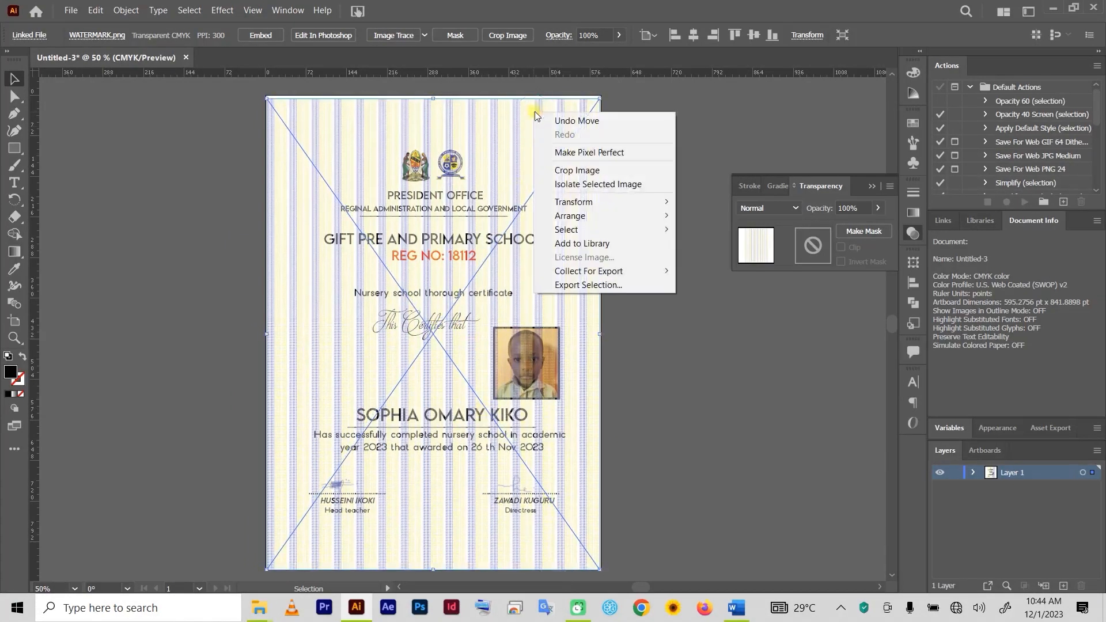
{"action": "mouse_move", "coordinate": [588, 217]}
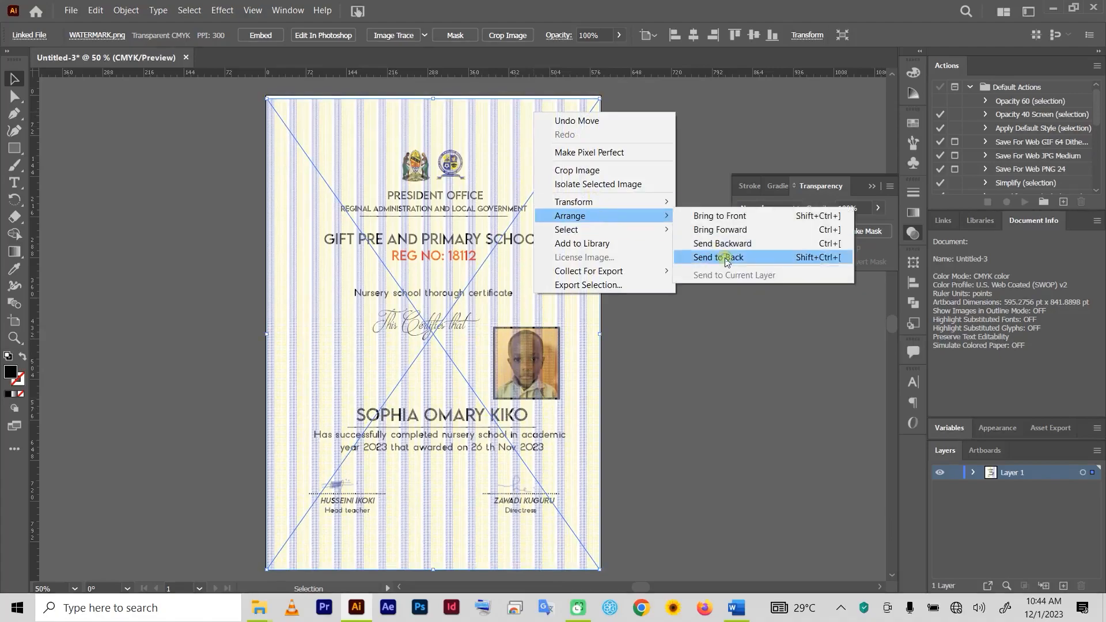
{"action": "left_click", "coordinate": [678, 260]}
- Stretch the watermark image's top edge up to the top edge of the page
{"action": "scroll", "coordinate": [623, 241], "scroll_direction": "up", "scroll_amount": 5}
{"action": "key", "text": "space"}
{"action": "left_click_drag", "start_coordinate": [409, 171], "coordinate": [586, 499]}
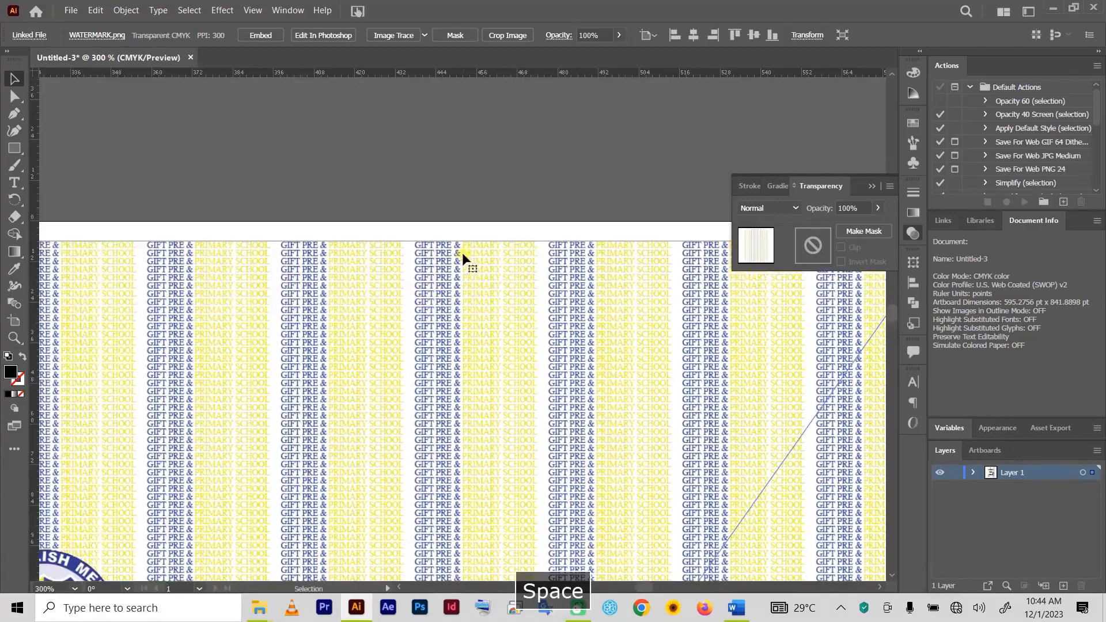
{"action": "key", "text": "space"}
{"action": "left_click_drag", "start_coordinate": [308, 239], "coordinate": [624, 298]}
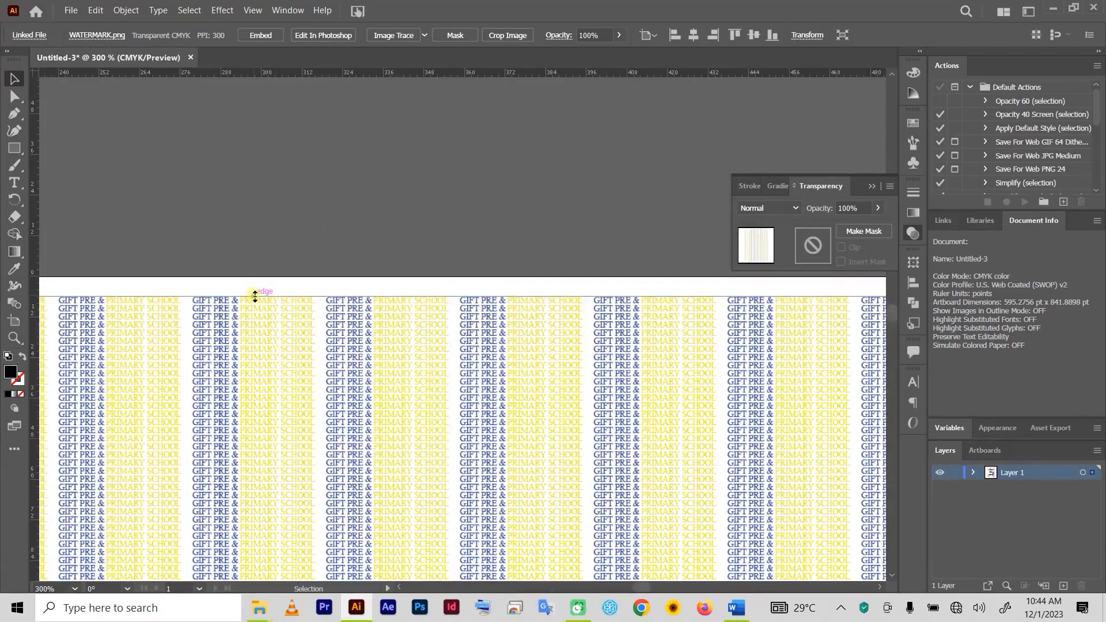
{"action": "left_click_drag", "start_coordinate": [256, 295], "coordinate": [255, 277]}
- Stretch the watermark image's right edge out to the right edge of the page
{"action": "key", "text": "space"}
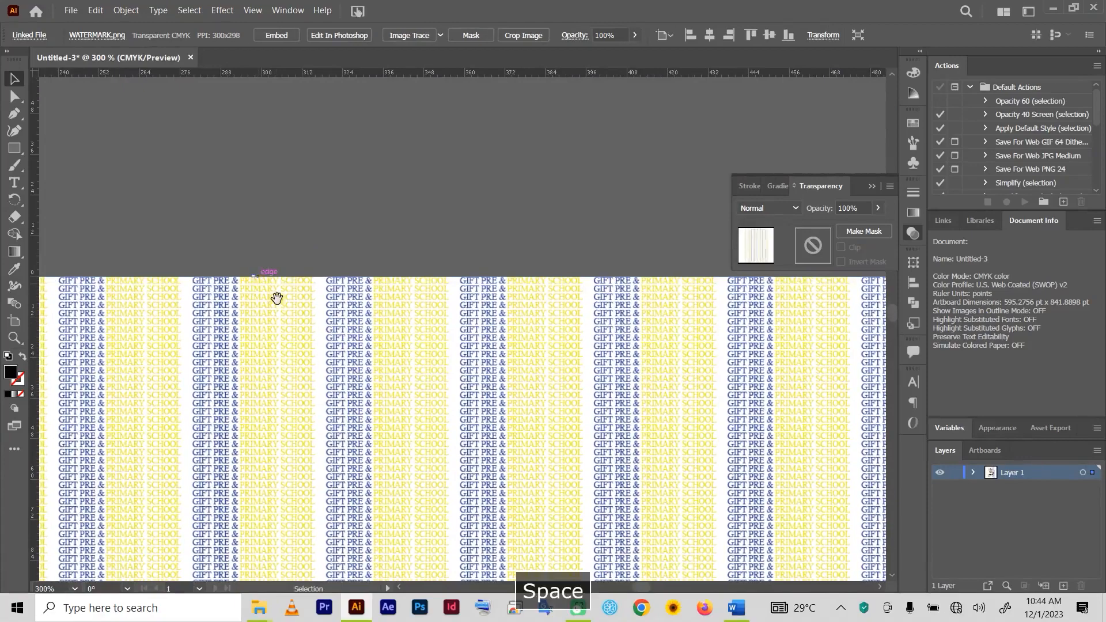
{"action": "left_click_drag", "start_coordinate": [684, 424], "coordinate": [232, 294]}
{"action": "left_click_drag", "start_coordinate": [627, 395], "coordinate": [360, 221]}
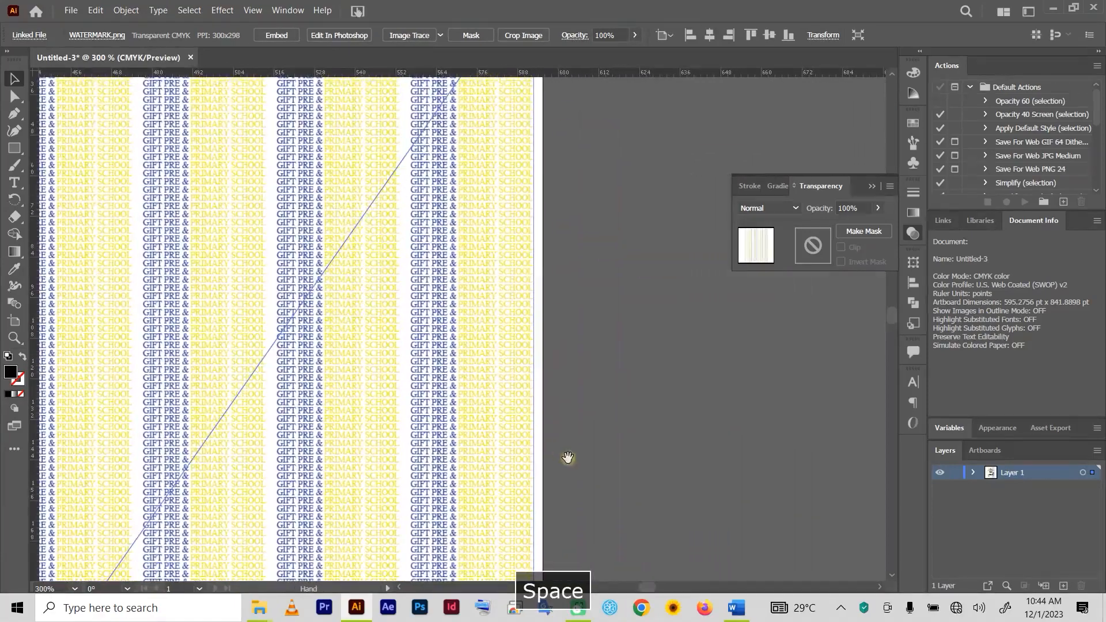
{"action": "left_click_drag", "start_coordinate": [567, 458], "coordinate": [462, 271]}
{"action": "left_click_drag", "start_coordinate": [553, 469], "coordinate": [469, 215]}
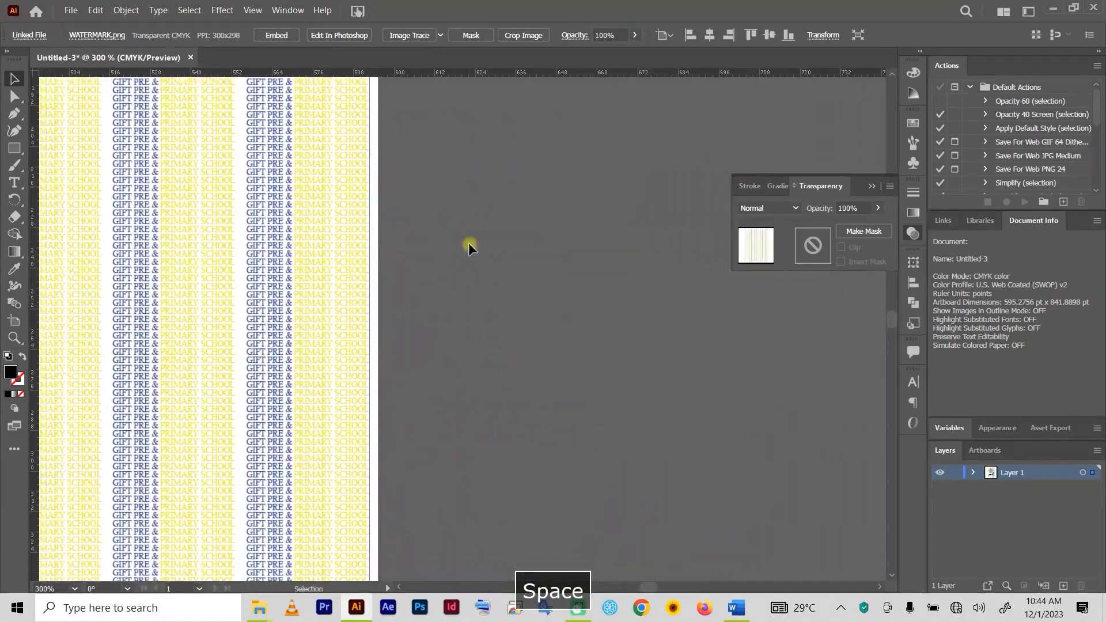
{"action": "left_click_drag", "start_coordinate": [378, 412], "coordinate": [473, 192]}
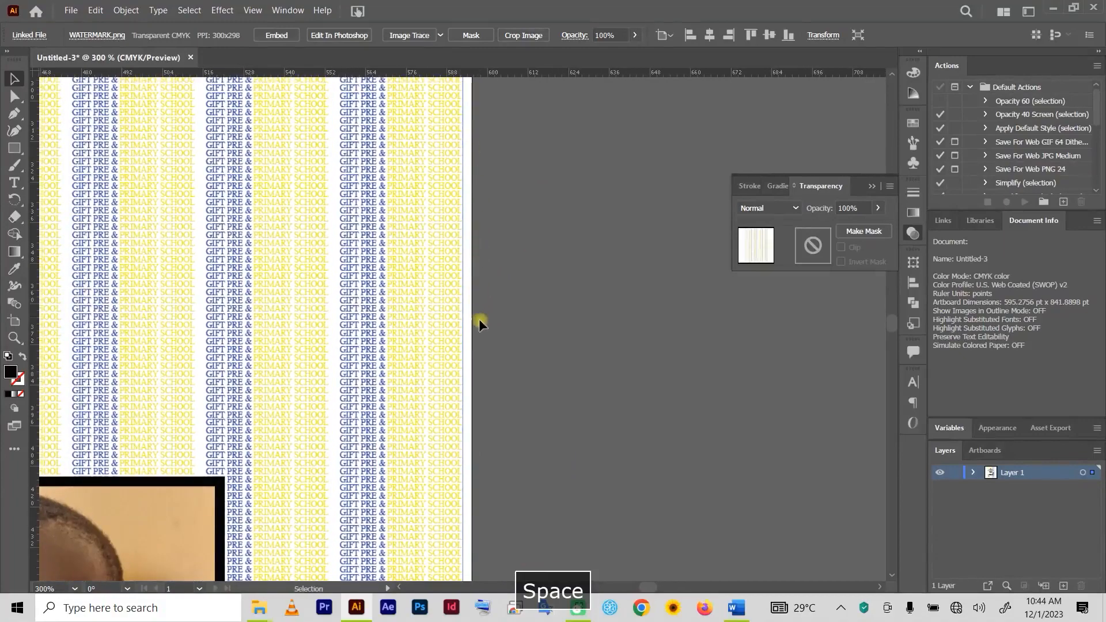
{"action": "left_click_drag", "start_coordinate": [466, 509], "coordinate": [471, 512]}
- Lower the watermark image's opacity to 14%
{"action": "left_click", "coordinate": [878, 210]}
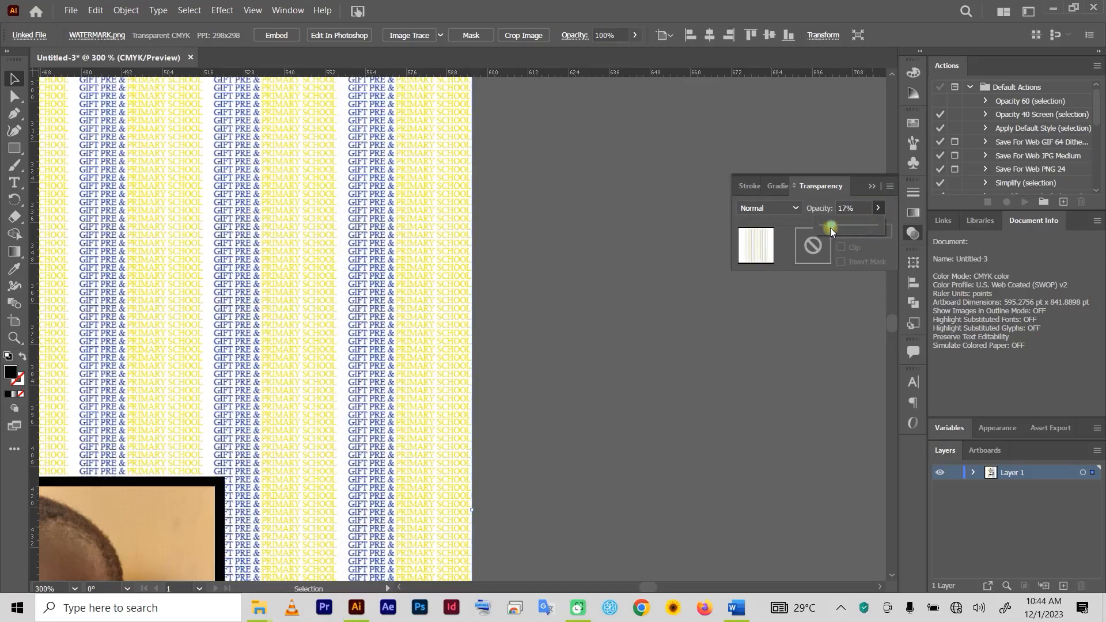
{"action": "left_click_drag", "start_coordinate": [831, 227], "coordinate": [830, 227]}
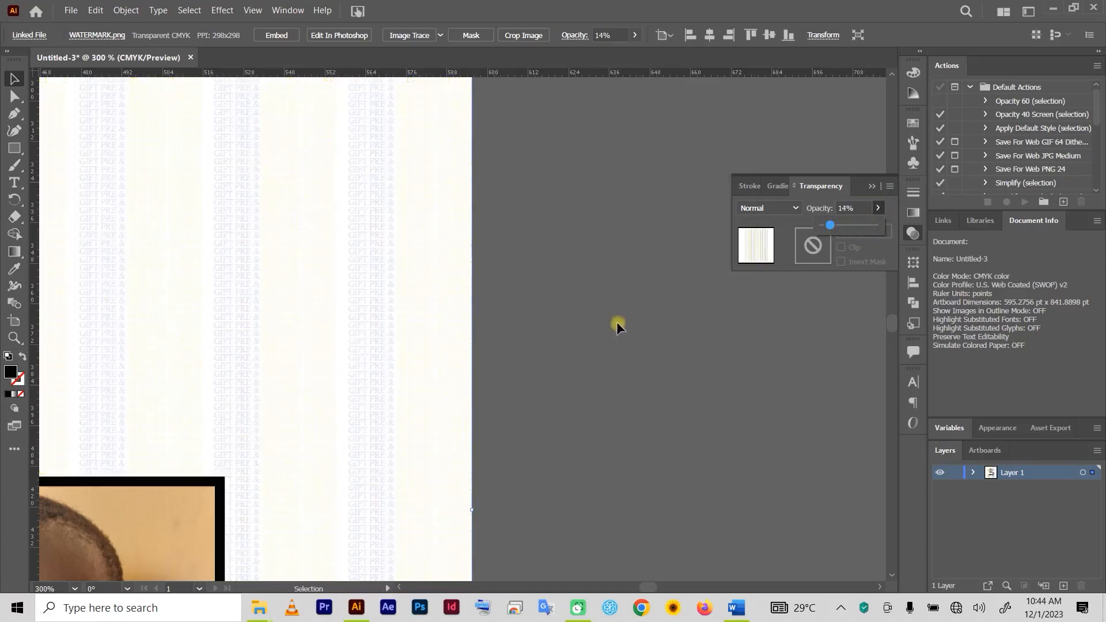
{"action": "key", "text": "ctrl+0"}
- Stretch the watermark image's left edge out to the left edge of the page
{"action": "left_click_drag", "start_coordinate": [192, 261], "coordinate": [461, 269]}
{"action": "scroll", "coordinate": [461, 269], "scroll_direction": "up", "scroll_amount": 3}
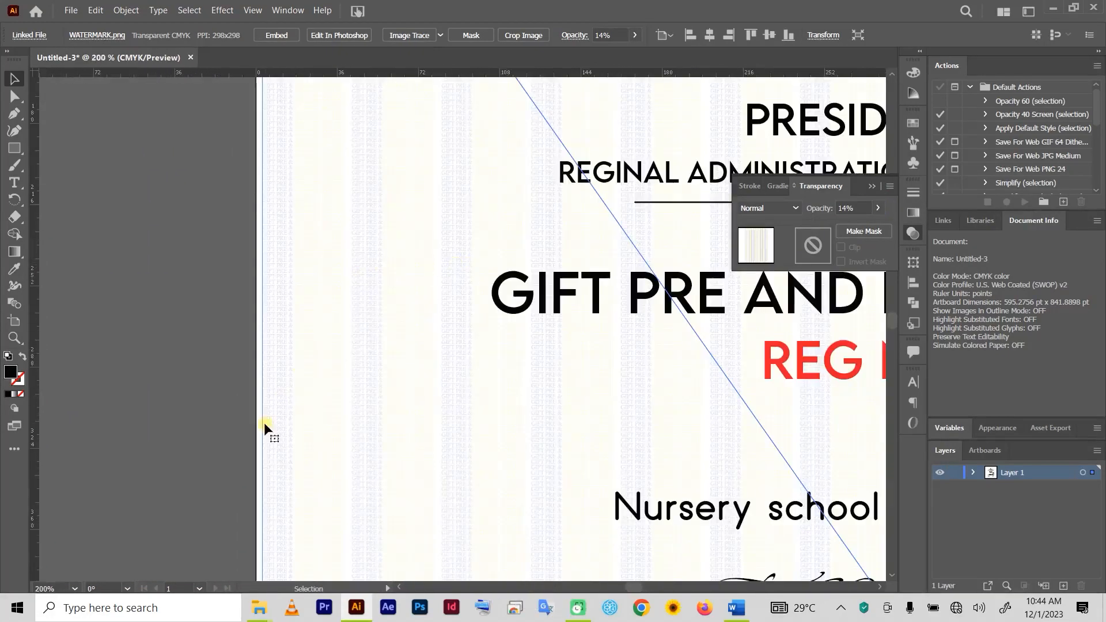
{"action": "left_click_drag", "start_coordinate": [344, 392], "coordinate": [321, 211]}
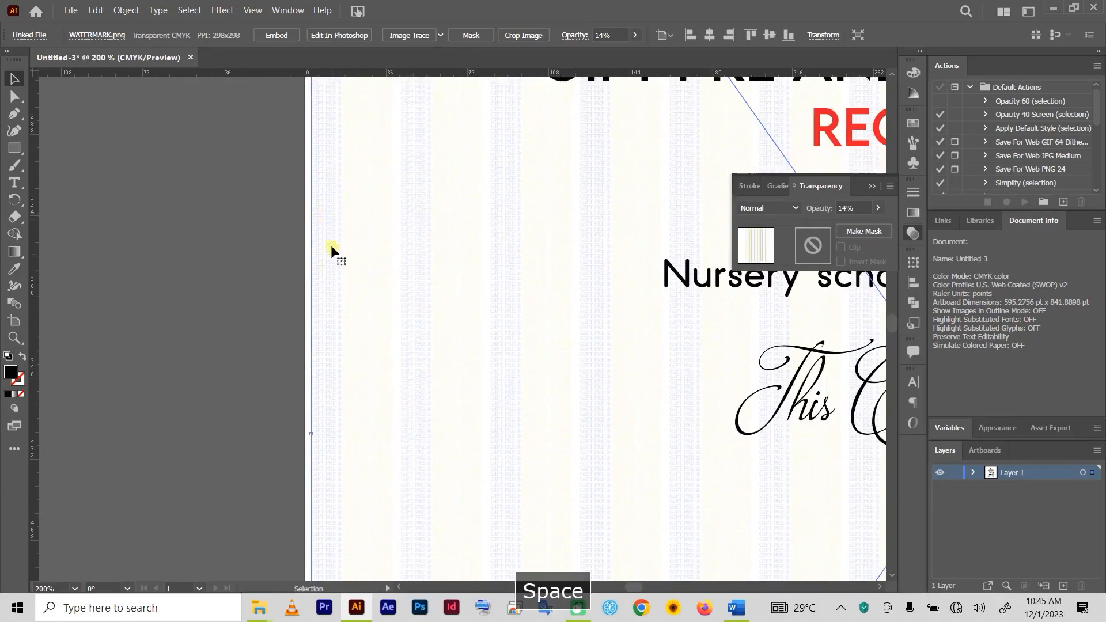
{"action": "key", "text": "space"}
{"action": "left_click_drag", "start_coordinate": [312, 436], "coordinate": [306, 437]}
{"action": "key", "text": "ctrl+minus"}
{"action": "key", "text": "ctrl+minus"}
{"action": "key", "text": "ctrl+minus"}
{"action": "key", "text": "space"}
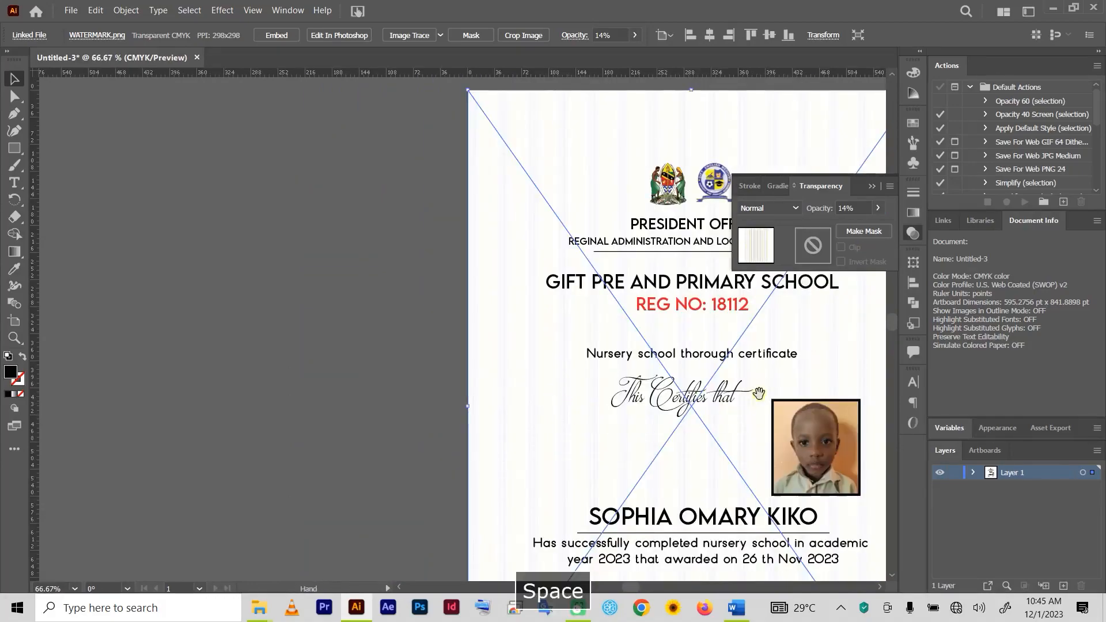
{"action": "left_click_drag", "start_coordinate": [758, 394], "coordinate": [534, 398]}
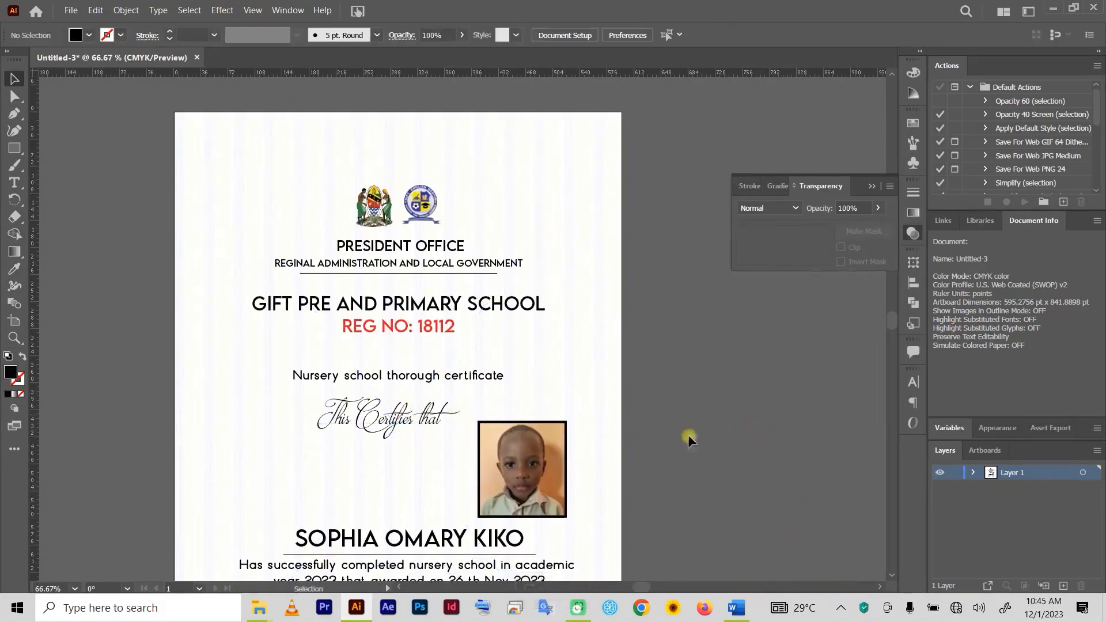
- Change the fill colour of the "This Certifies that" script text to red
{"action": "left_click", "coordinate": [401, 422]}
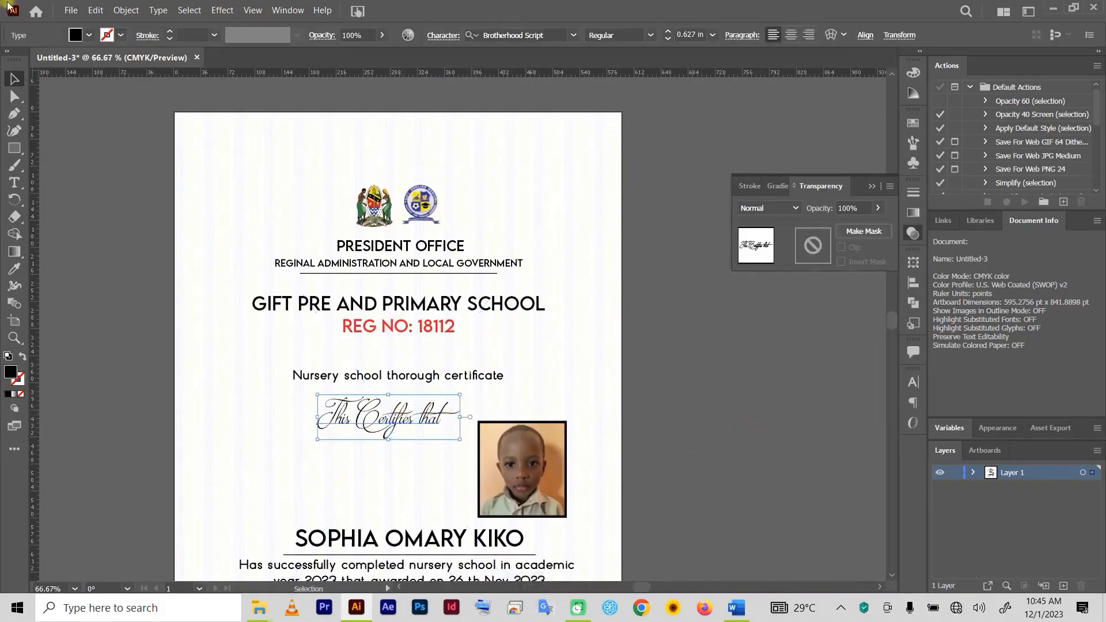
{"action": "left_click", "coordinate": [73, 36]}
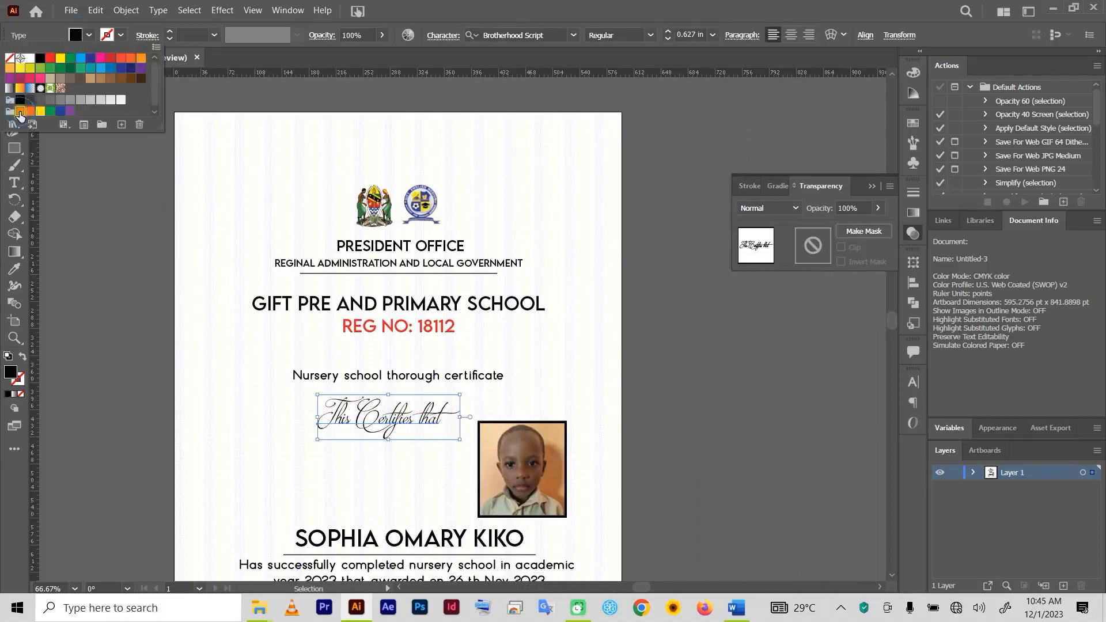
{"action": "left_click", "coordinate": [20, 112]}
{"action": "left_click", "coordinate": [700, 356]}
{"action": "left_click", "coordinate": [695, 398]}
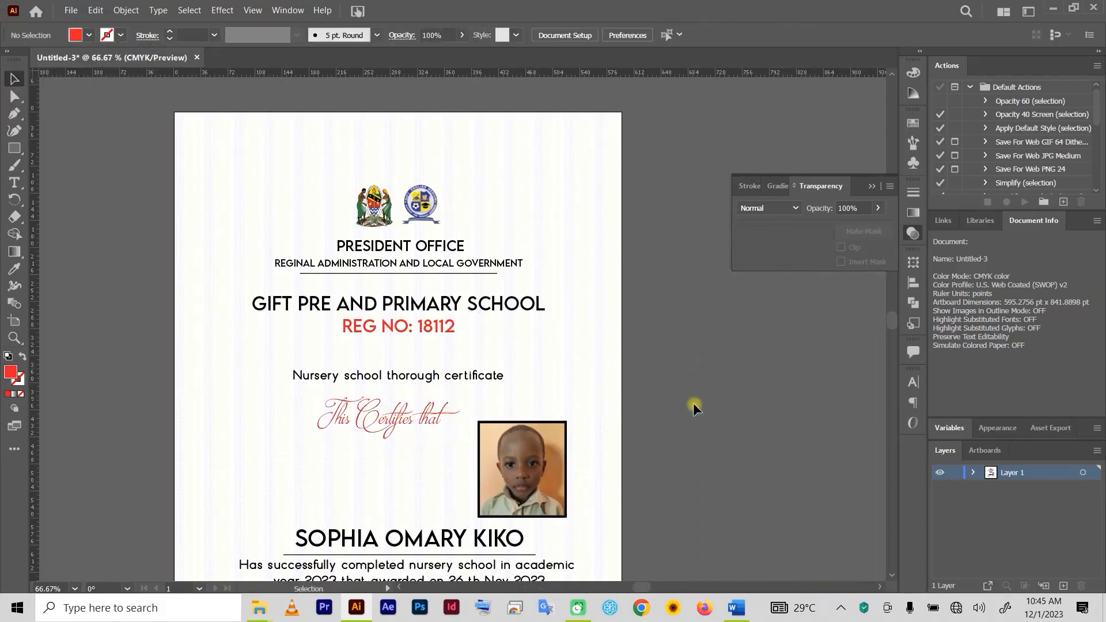
- Recolour the "GIFT PRE AND PRIMARY SCHOOL" heading with the blue sampled from the school logo's ring using the Eyedropper
{"action": "scroll", "coordinate": [699, 410], "scroll_direction": "down", "scroll_amount": 1}
{"action": "key", "text": "space"}
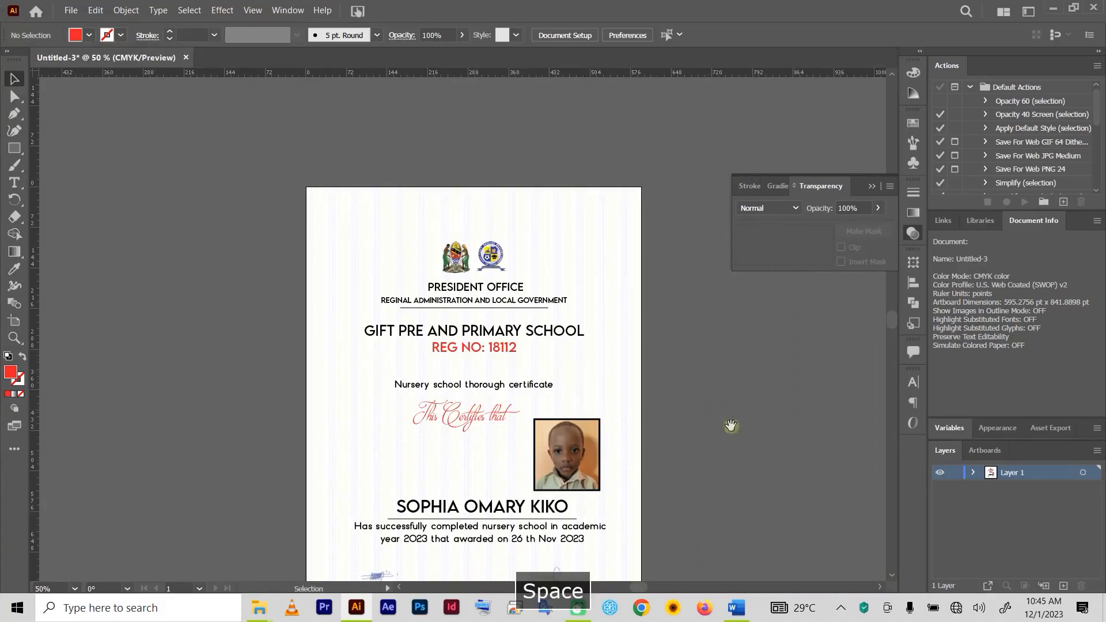
{"action": "left_click_drag", "start_coordinate": [734, 424], "coordinate": [679, 355]}
{"action": "left_click", "coordinate": [432, 439]}
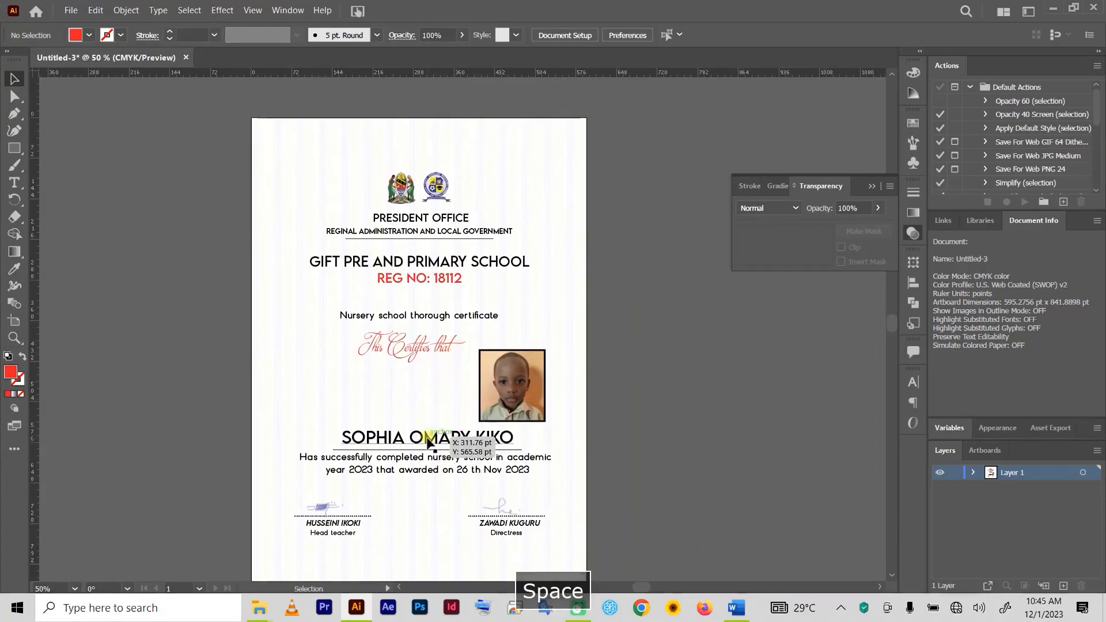
{"action": "scroll", "coordinate": [461, 247], "scroll_direction": "up", "scroll_amount": 3}
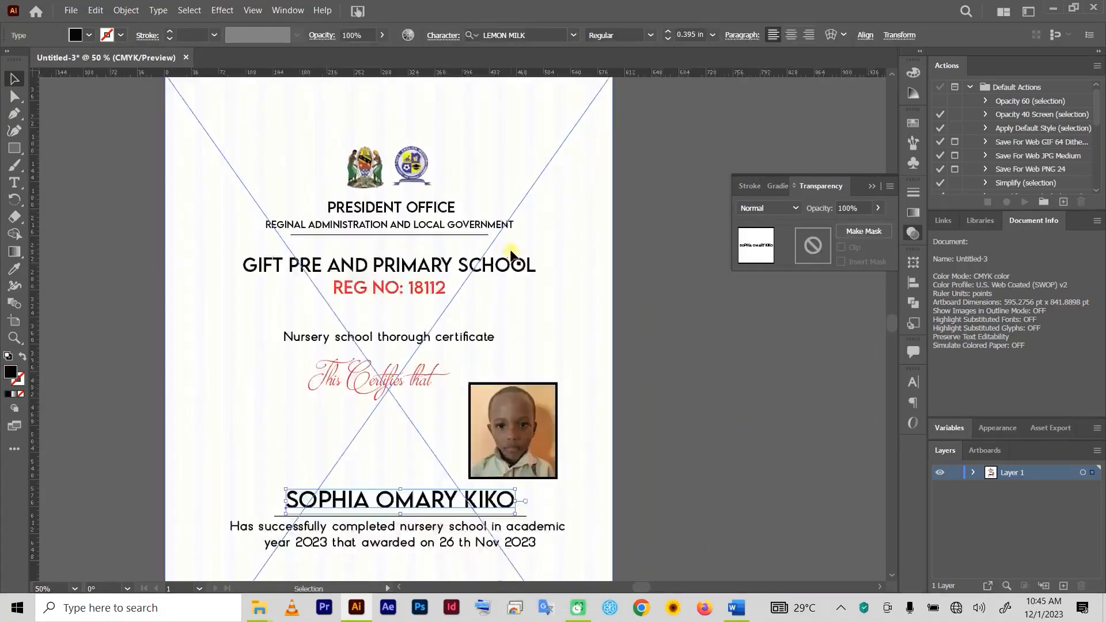
{"action": "key", "text": "space"}
{"action": "left_click_drag", "start_coordinate": [407, 207], "coordinate": [576, 309]}
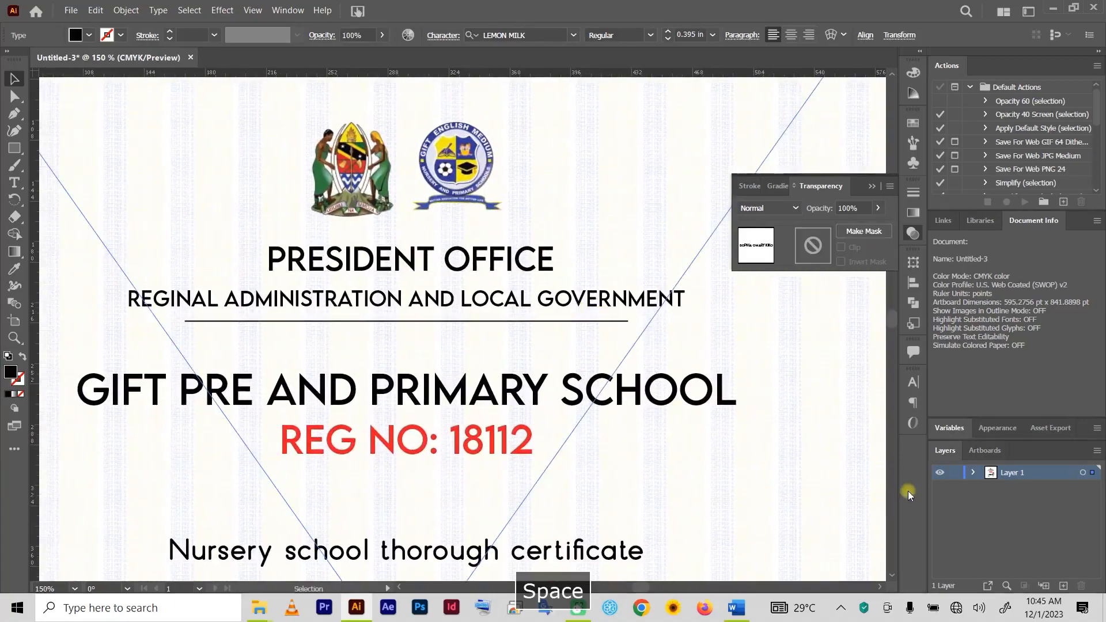
{"action": "left_click", "coordinate": [573, 394]}
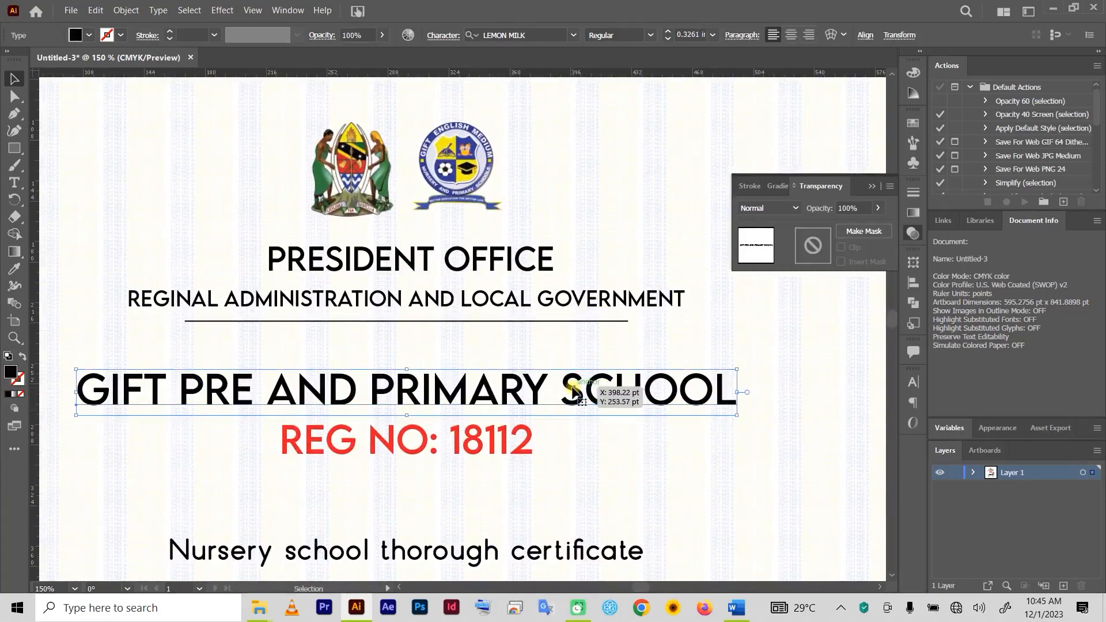
{"action": "key", "text": "i"}
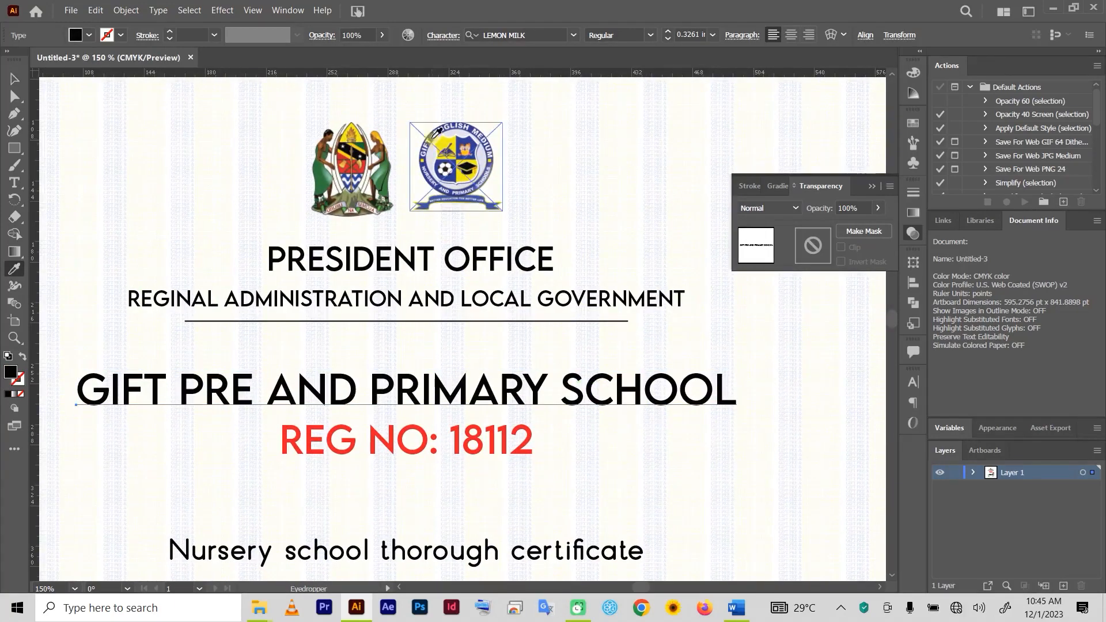
{"action": "left_click", "coordinate": [433, 136]}
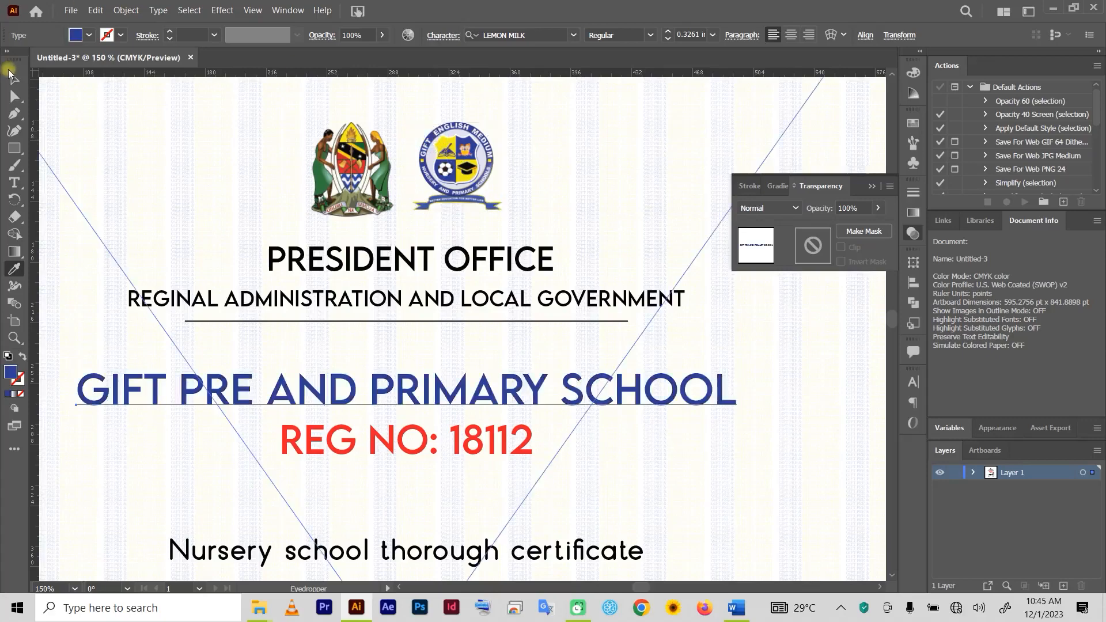
{"action": "key", "text": "v"}
- Recolour the pupil's name with the blue sampled from the school logo's ring using the Eyedropper
{"action": "scroll", "coordinate": [657, 469], "scroll_direction": "down", "scroll_amount": 2}
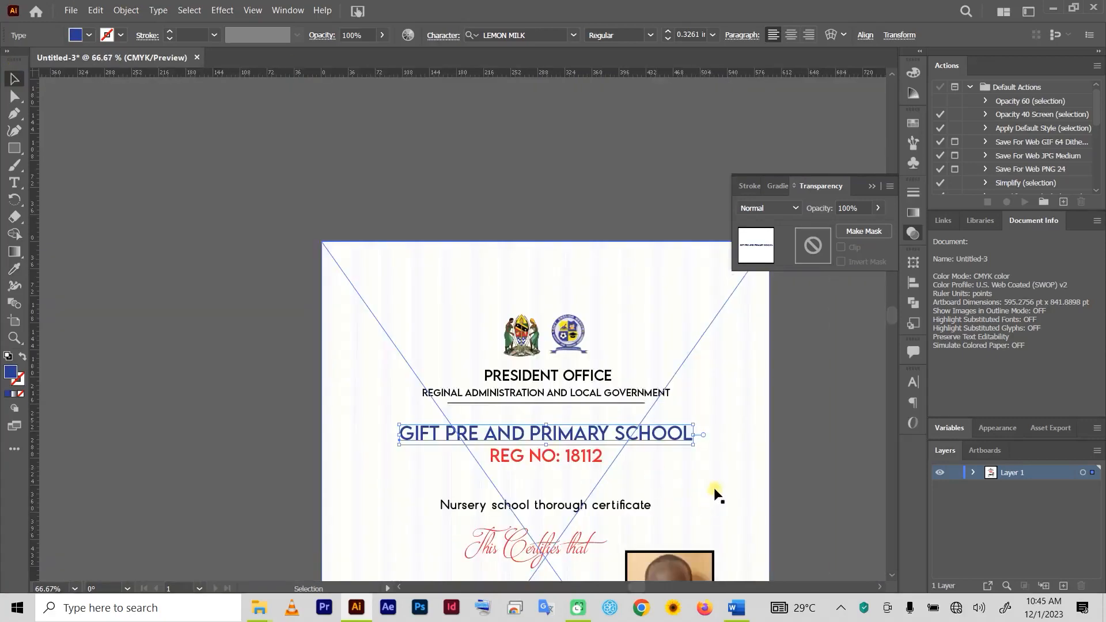
{"action": "left_click_drag", "start_coordinate": [780, 469], "coordinate": [686, 223]}
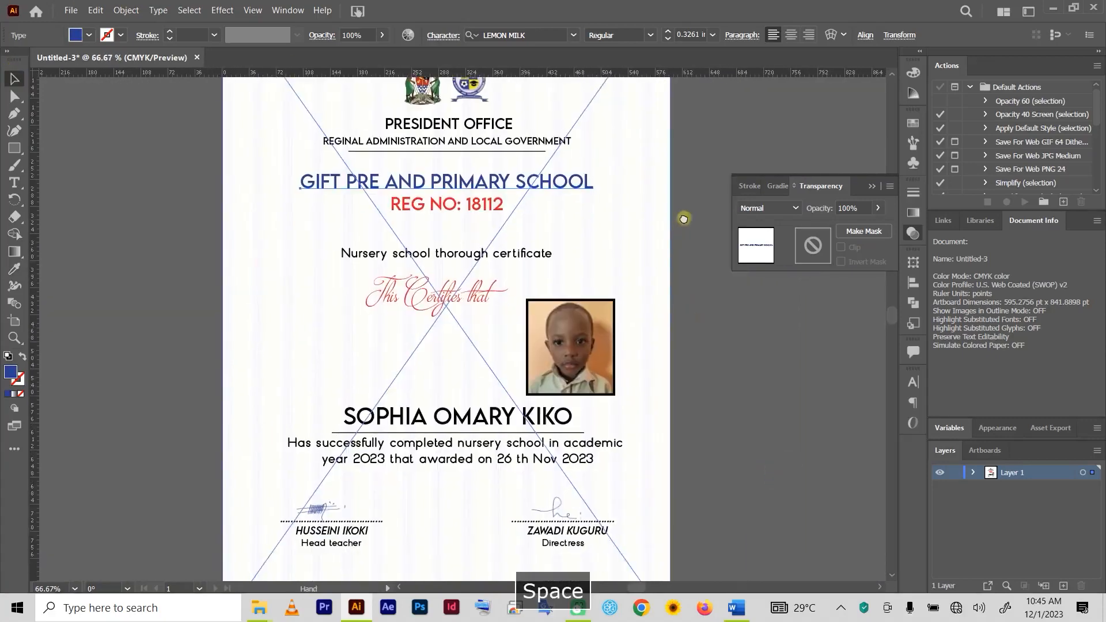
{"action": "left_click", "coordinate": [442, 422]}
{"action": "left_click_drag", "start_coordinate": [484, 371], "coordinate": [568, 480]}
{"action": "scroll", "coordinate": [482, 384], "scroll_direction": "up", "scroll_amount": 8}
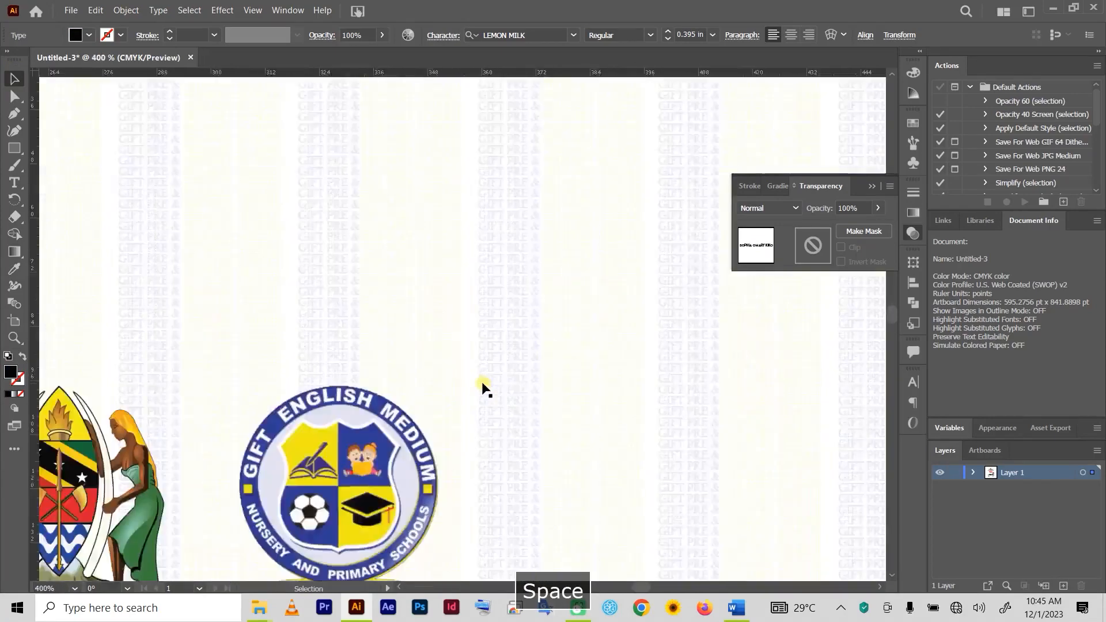
{"action": "key", "text": "i"}
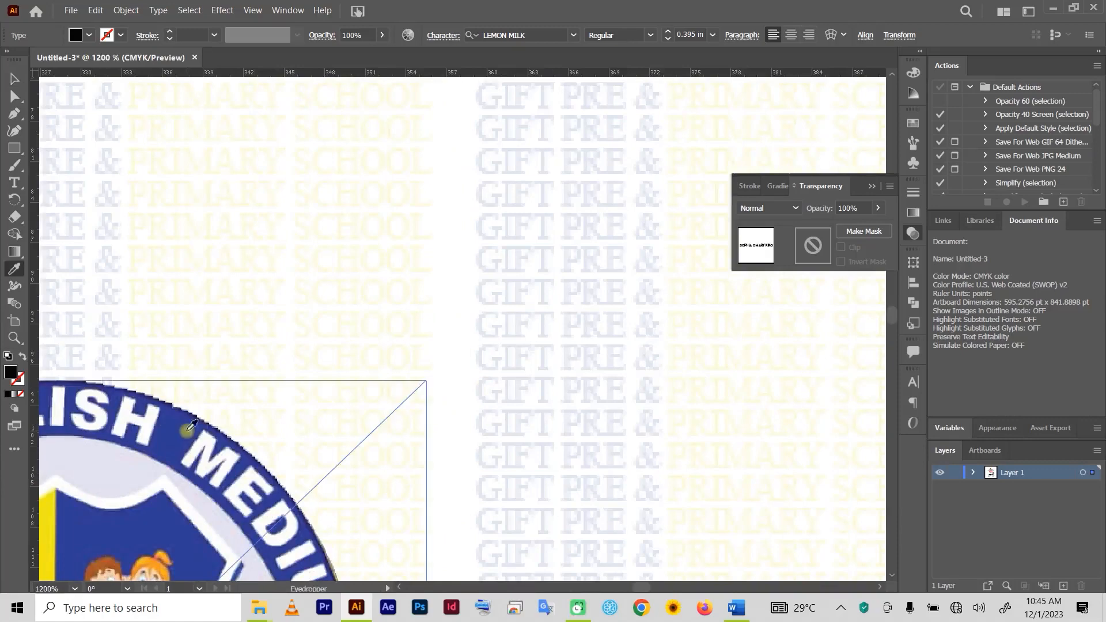
{"action": "left_click", "coordinate": [179, 432]}
{"action": "key", "text": "v"}
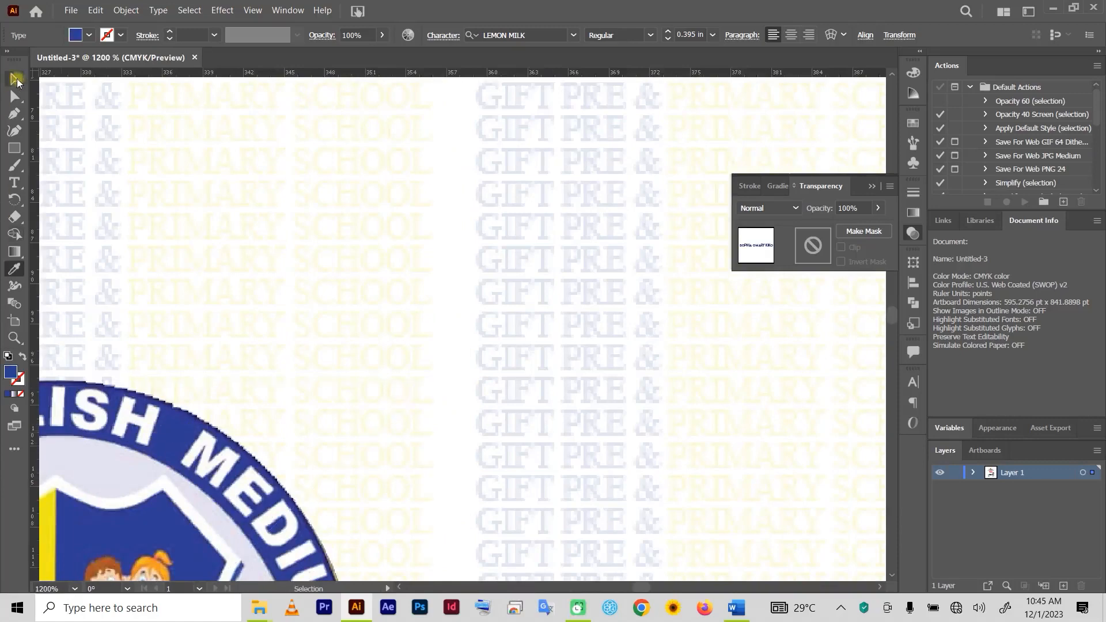
{"action": "scroll", "coordinate": [382, 395], "scroll_direction": "down", "scroll_amount": 6}
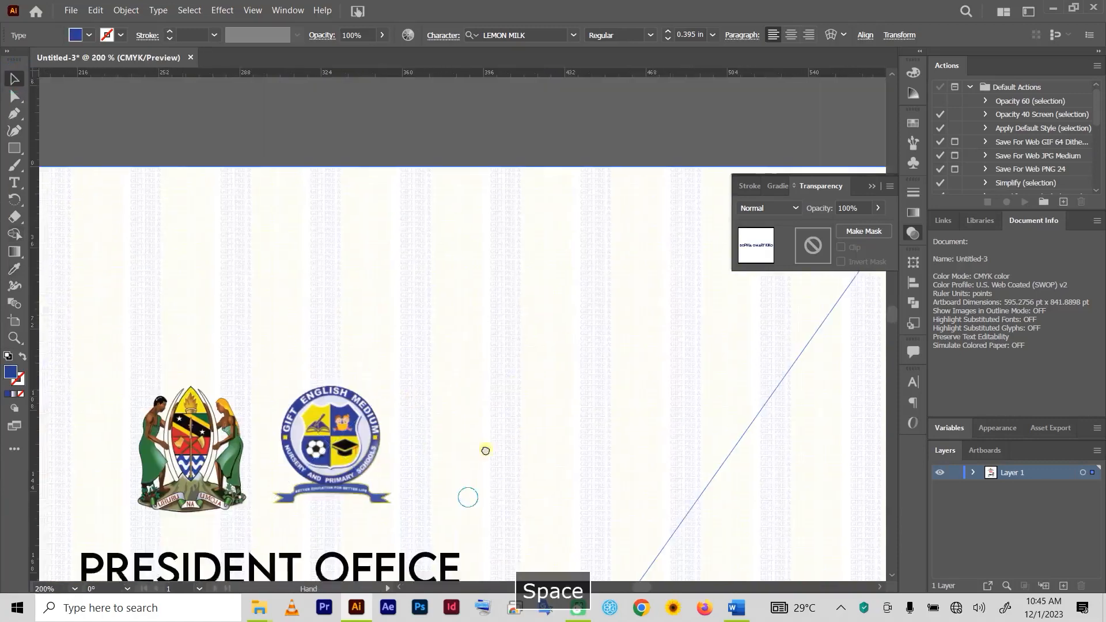
{"action": "left_click_drag", "start_coordinate": [411, 408], "coordinate": [573, 239]}
{"action": "scroll", "coordinate": [611, 393], "scroll_direction": "down", "scroll_amount": 5}
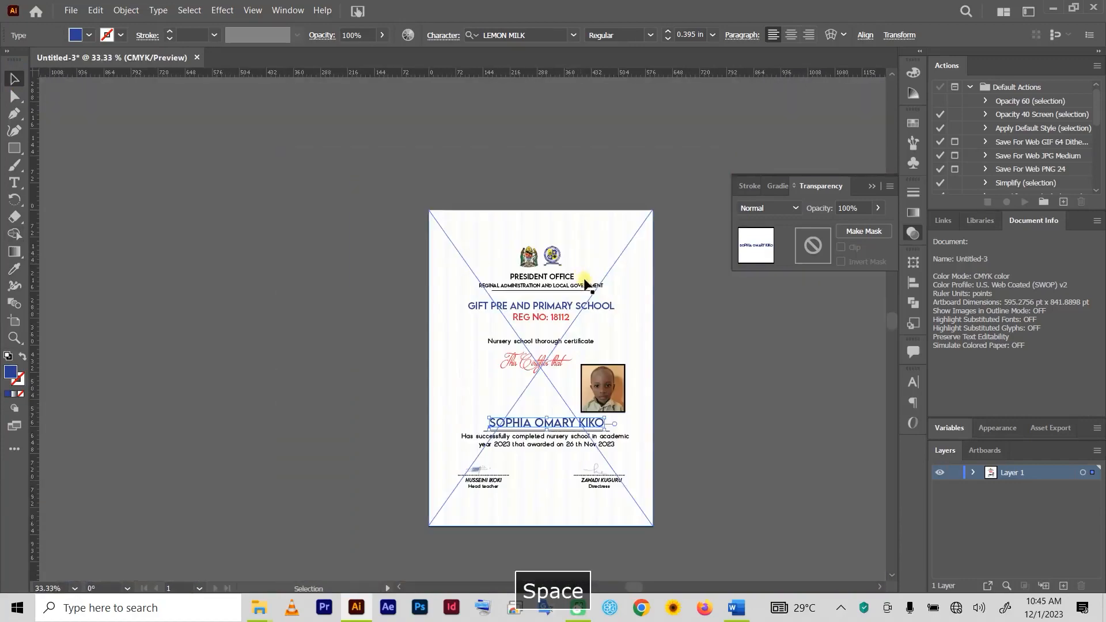
{"action": "left_click", "coordinate": [710, 425]}
{"action": "scroll", "coordinate": [693, 420], "scroll_direction": "up", "scroll_amount": 1}
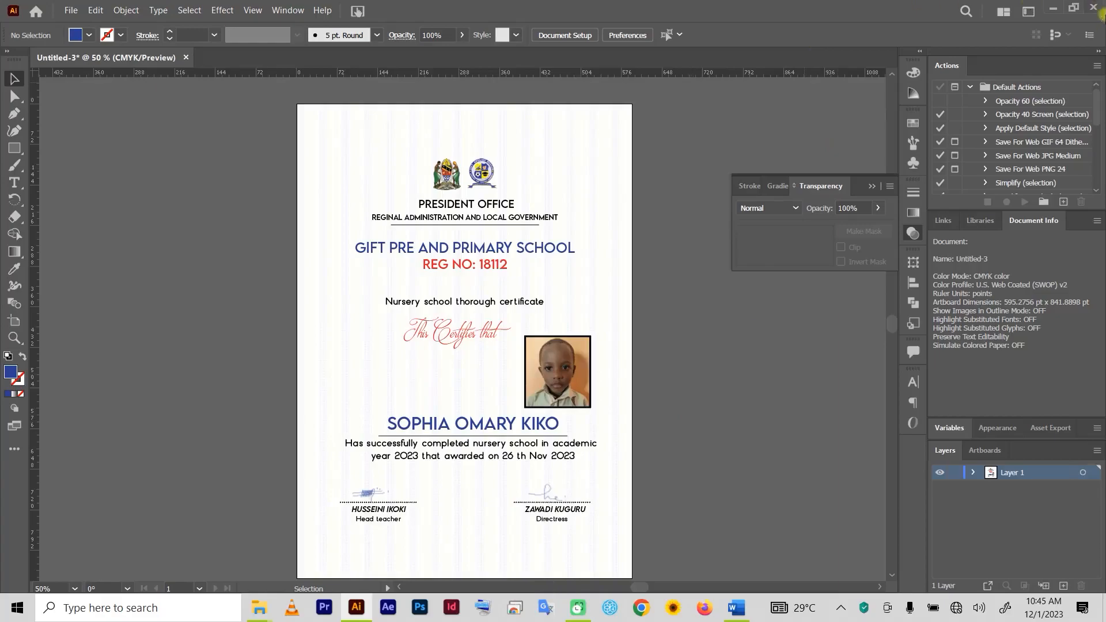
- Place the yub image from the Gift certficate folder in the page's top-left corner and put a copy near the bottom-right corner
{"action": "left_click", "coordinate": [1053, 9]}
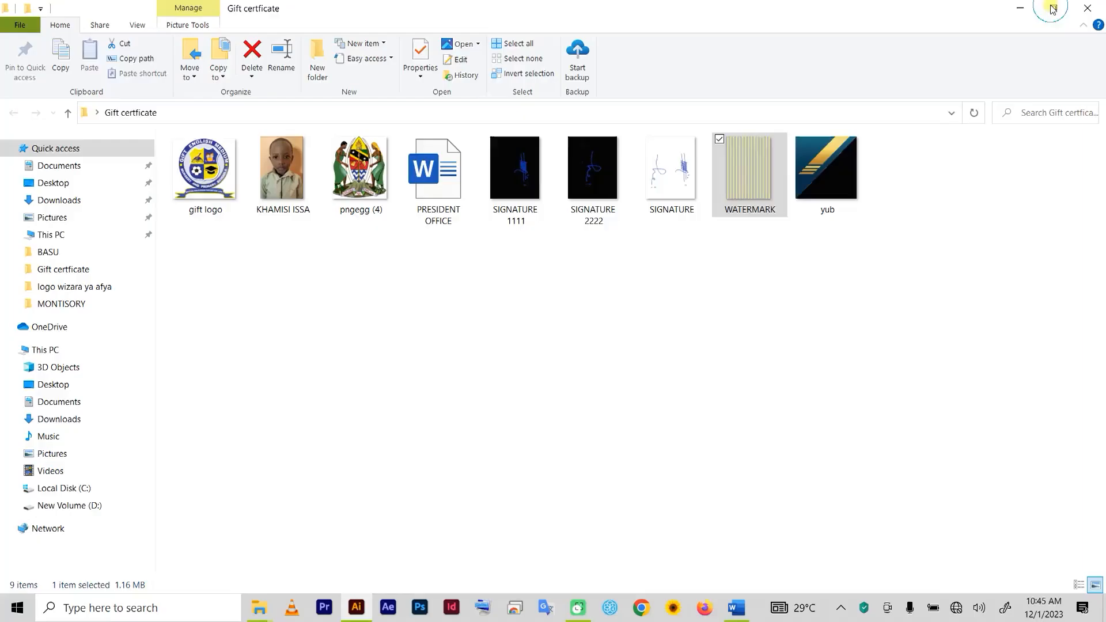
{"action": "left_click", "coordinate": [349, 320]}
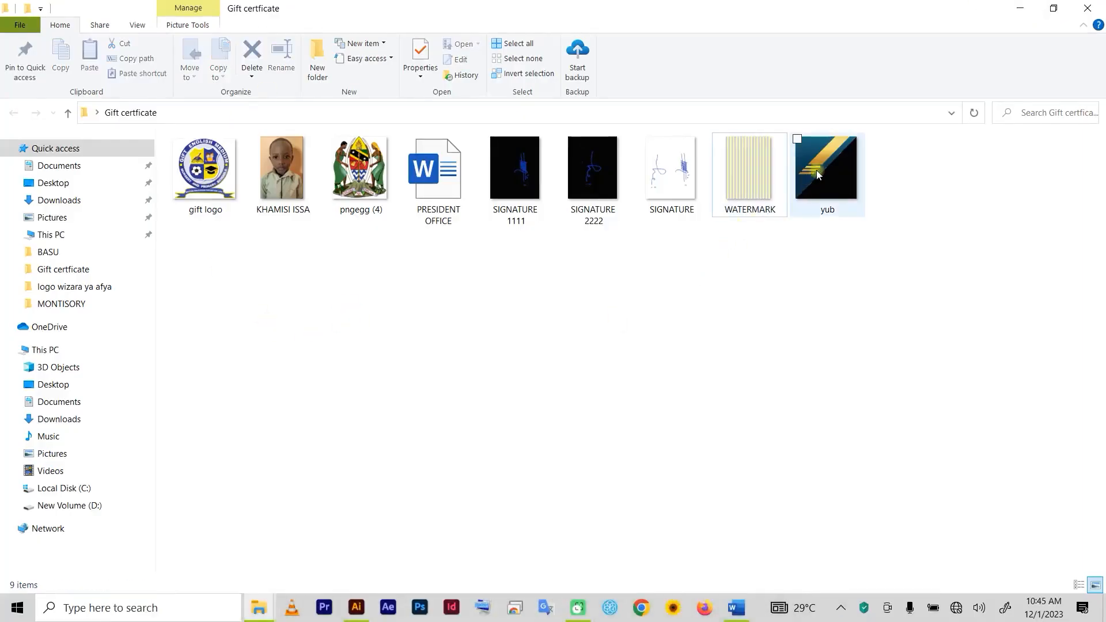
{"action": "left_click_drag", "start_coordinate": [821, 167], "coordinate": [598, 475]}
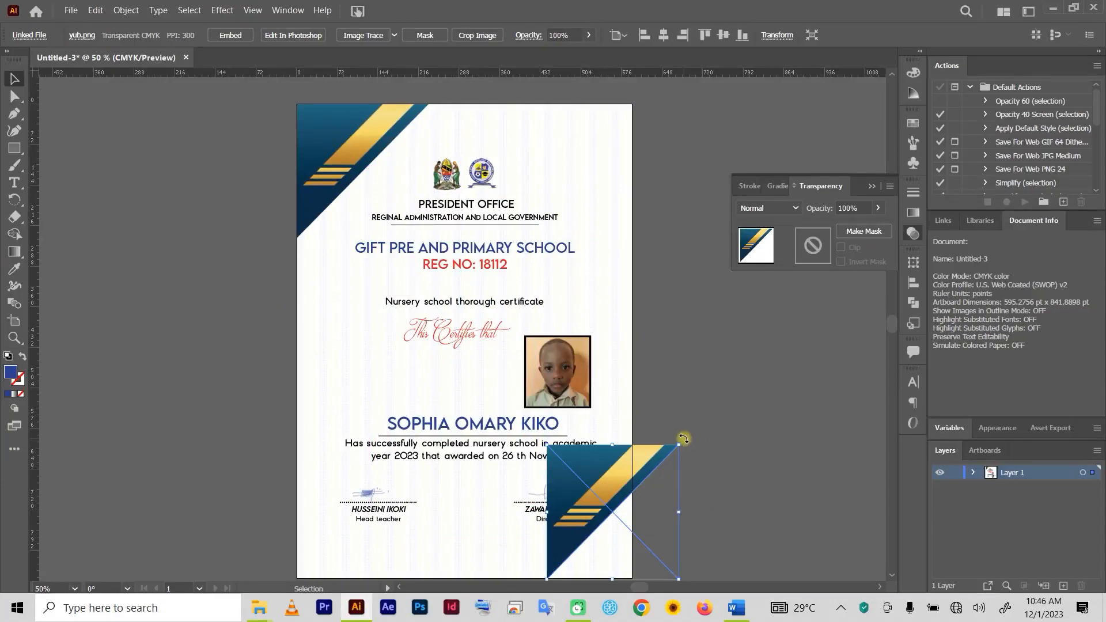
- Rotate the copied corner decoration 180° and fit it into the page's bottom-right corner
{"action": "left_click_drag", "start_coordinate": [684, 438], "coordinate": [542, 509]}
{"action": "left_click_drag", "start_coordinate": [667, 479], "coordinate": [623, 476]}
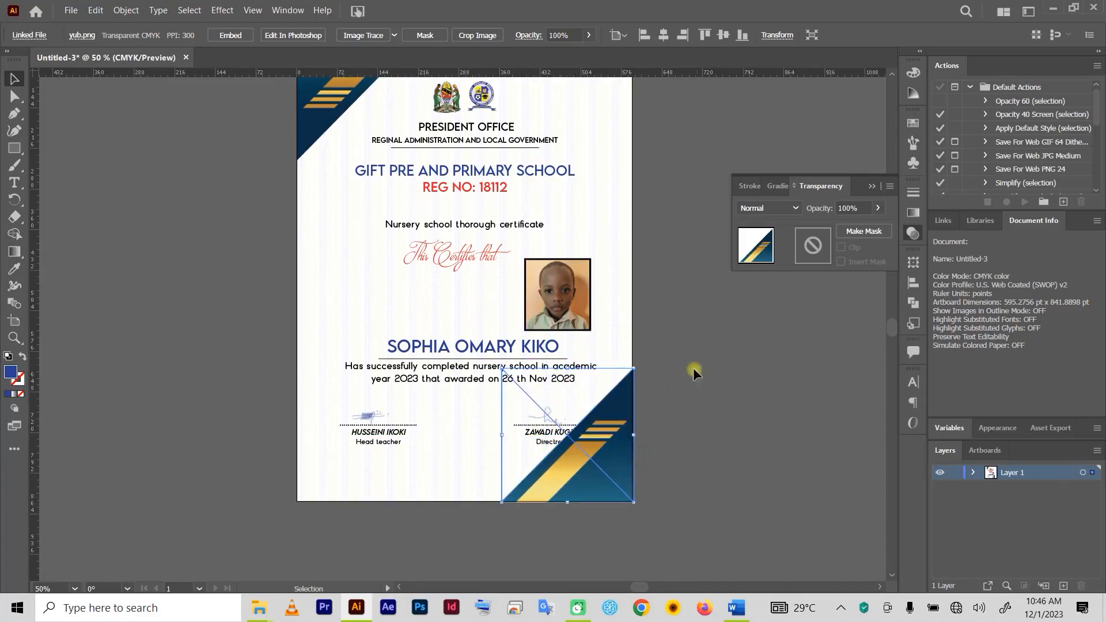
{"action": "left_click", "coordinate": [742, 365]}
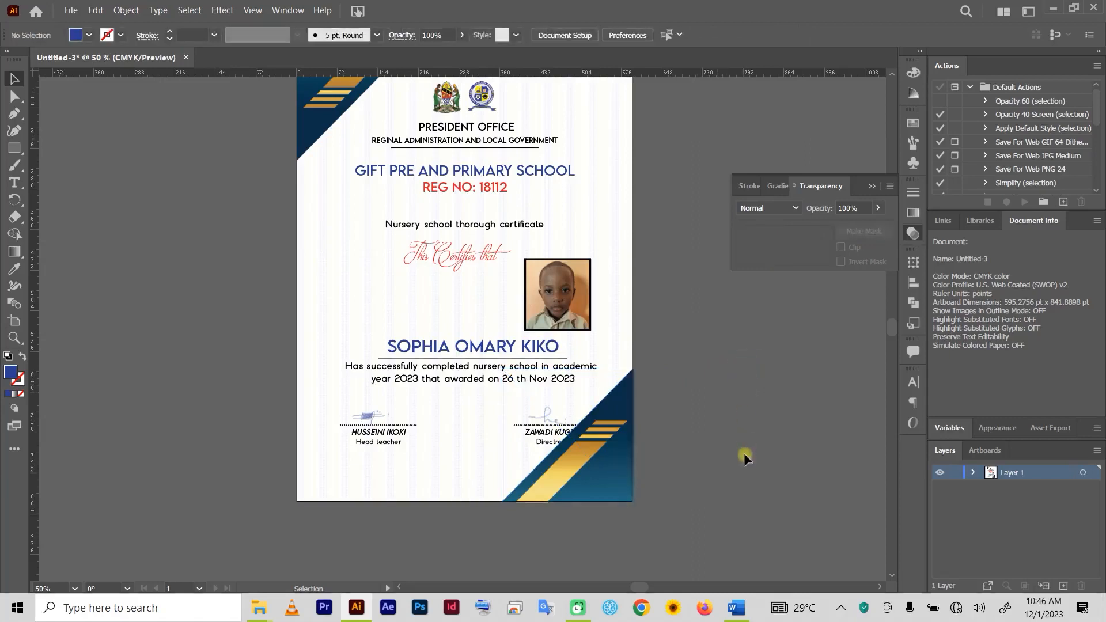
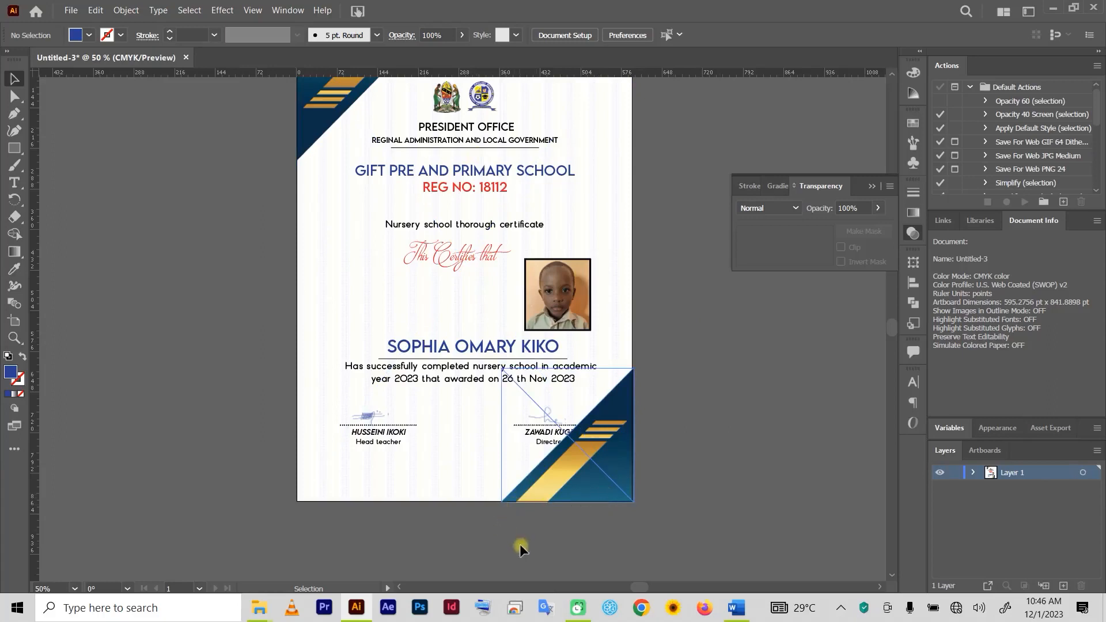
- Lock the watermark background together with the bottom-right corner decoration
{"action": "left_click_drag", "start_coordinate": [520, 544], "coordinate": [462, 476]}
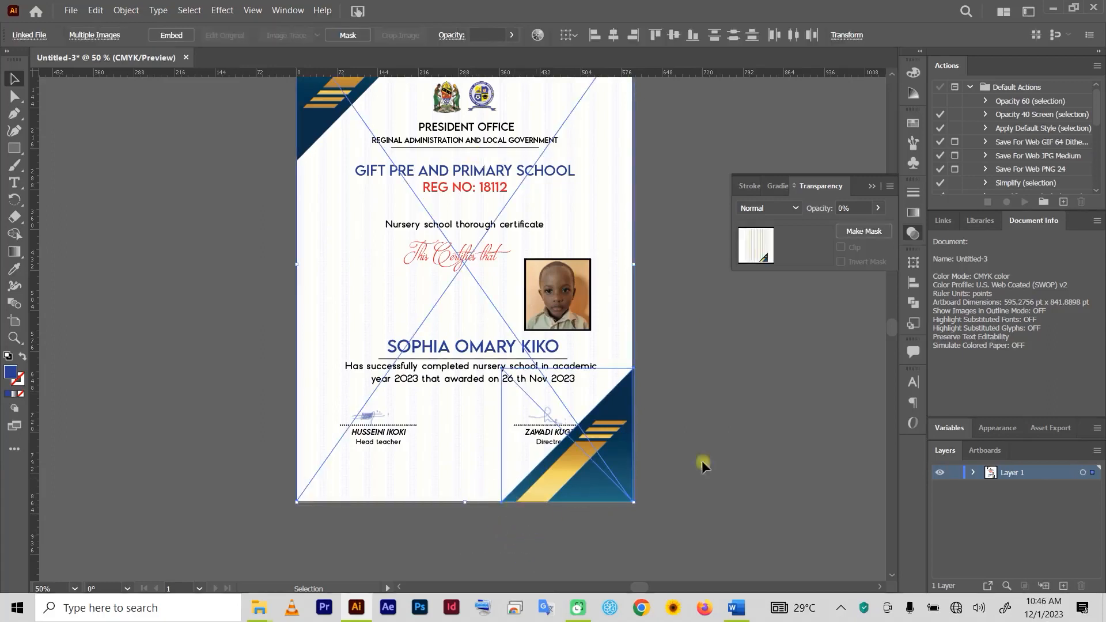
{"action": "left_click", "coordinate": [125, 10]}
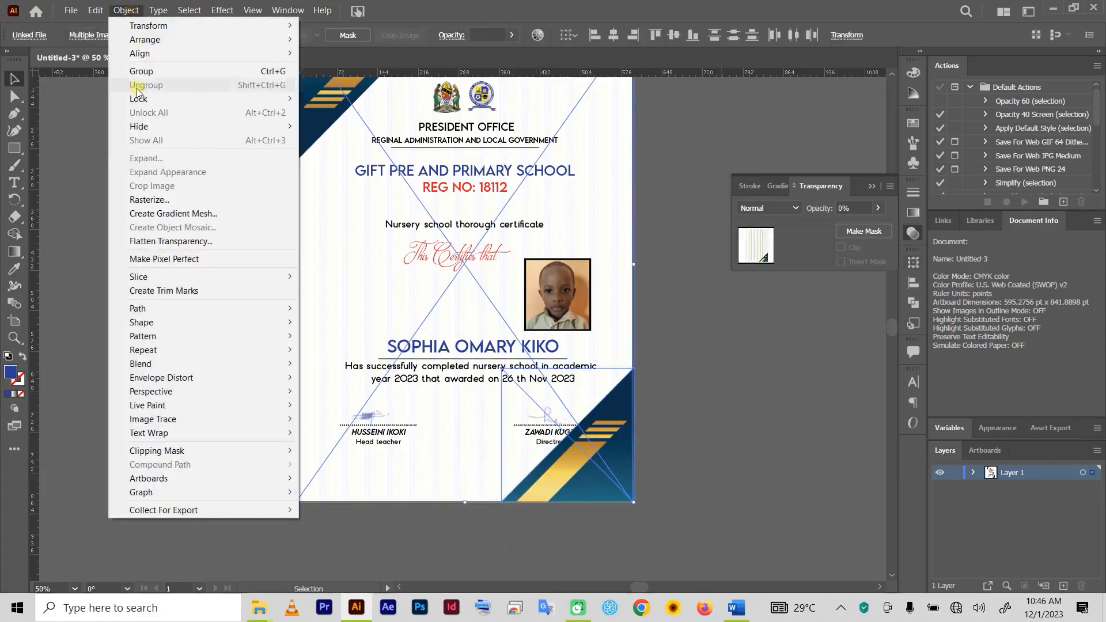
{"action": "mouse_move", "coordinate": [237, 99]}
{"action": "left_click", "coordinate": [339, 99]}
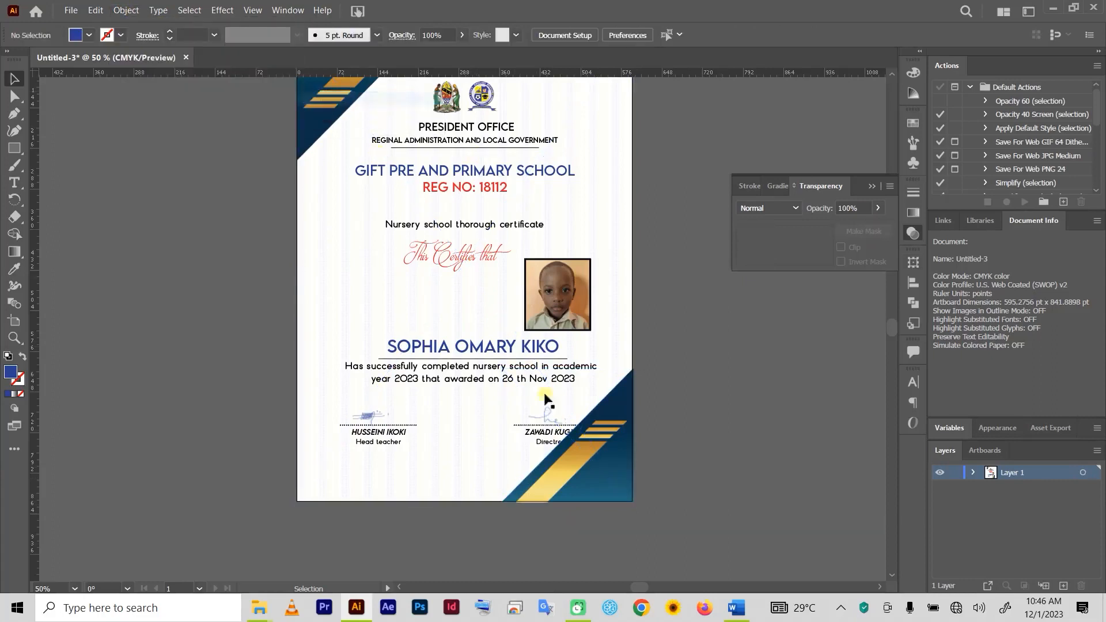
- Nudge both signature blocks left and up, away from the corner decoration, to about X 287.94 pt, Y 693.94 pt
{"action": "left_click_drag", "start_coordinate": [346, 394], "coordinate": [579, 476]}
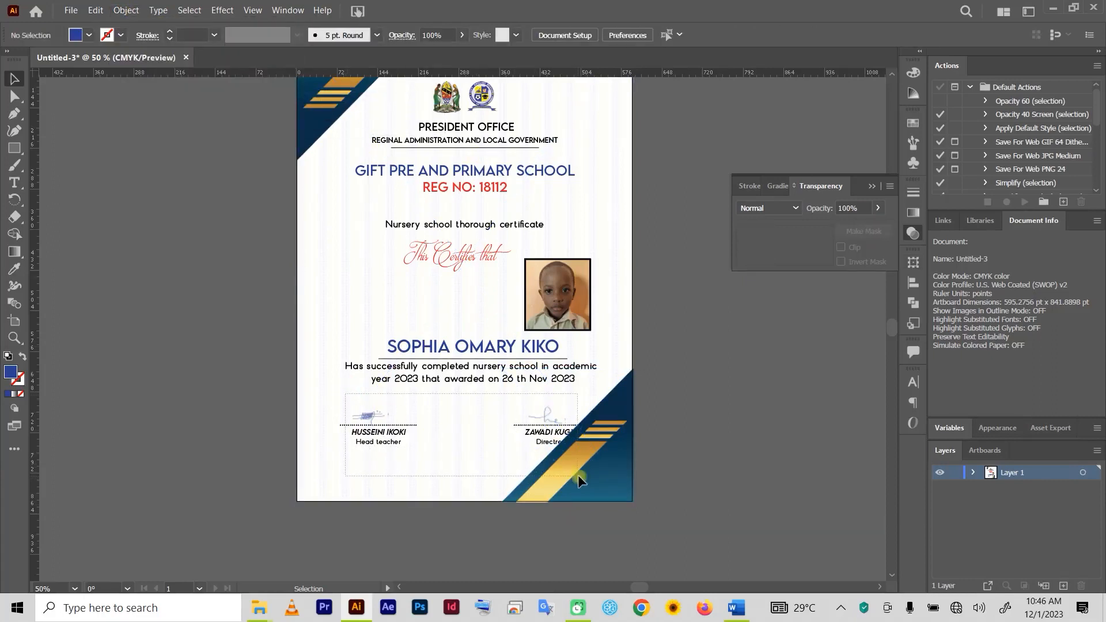
{"action": "key", "text": "Left"}
{"action": "key", "text": "Left"}
{"action": "key", "text": "Left"}
{"action": "key", "text": "Left"}
{"action": "key", "text": "Left"}
{"action": "key", "text": "Left"}
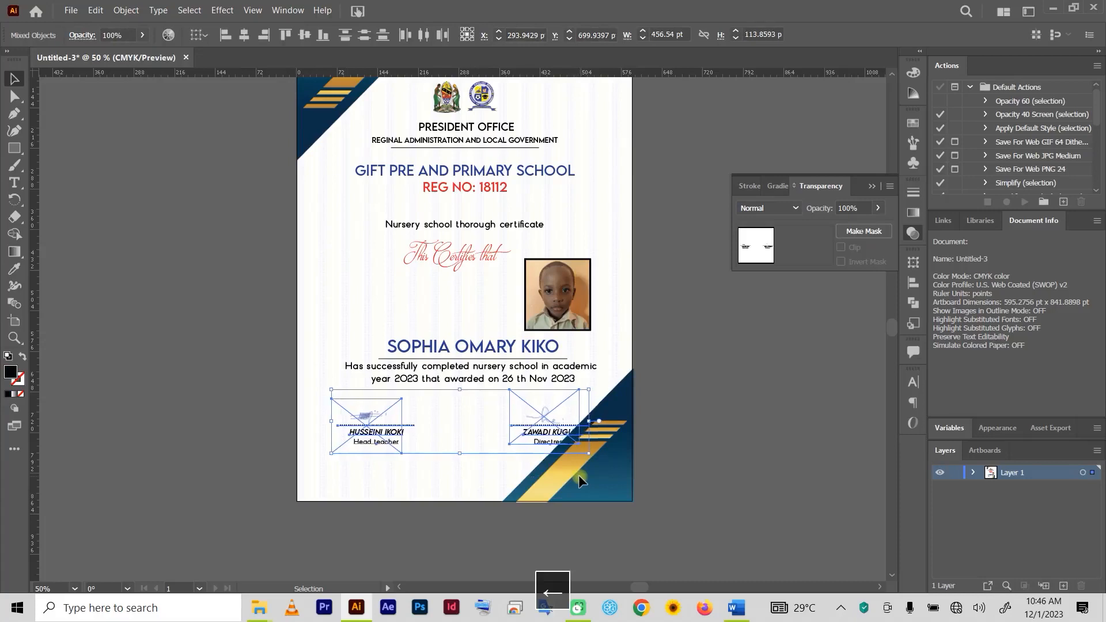
{"action": "key", "text": "Up"}
{"action": "key", "text": "Up"}
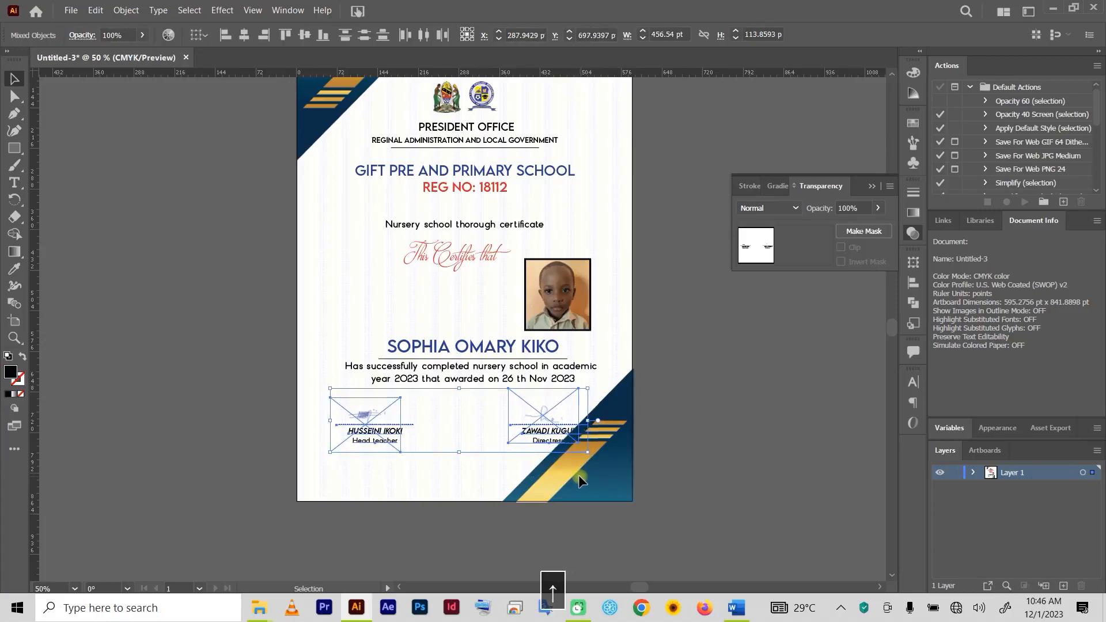
{"action": "key", "text": "Up"}
{"action": "key", "text": "Up"}
{"action": "key", "text": "Up"}
{"action": "key", "text": "Up"}
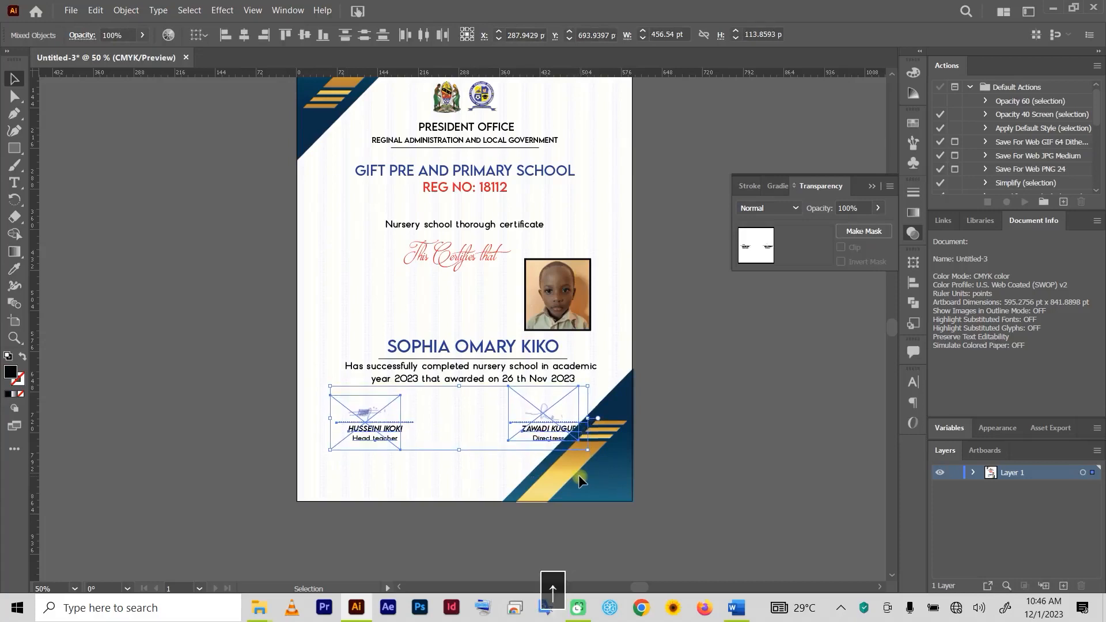
- Nudge both signature blocks further left to about X 265.94 pt, clear of the bottom-right corner decoration
{"action": "key", "text": "Left"}
{"action": "key", "text": "Left"}
{"action": "key", "text": "Left"}
{"action": "key", "text": "Left"}
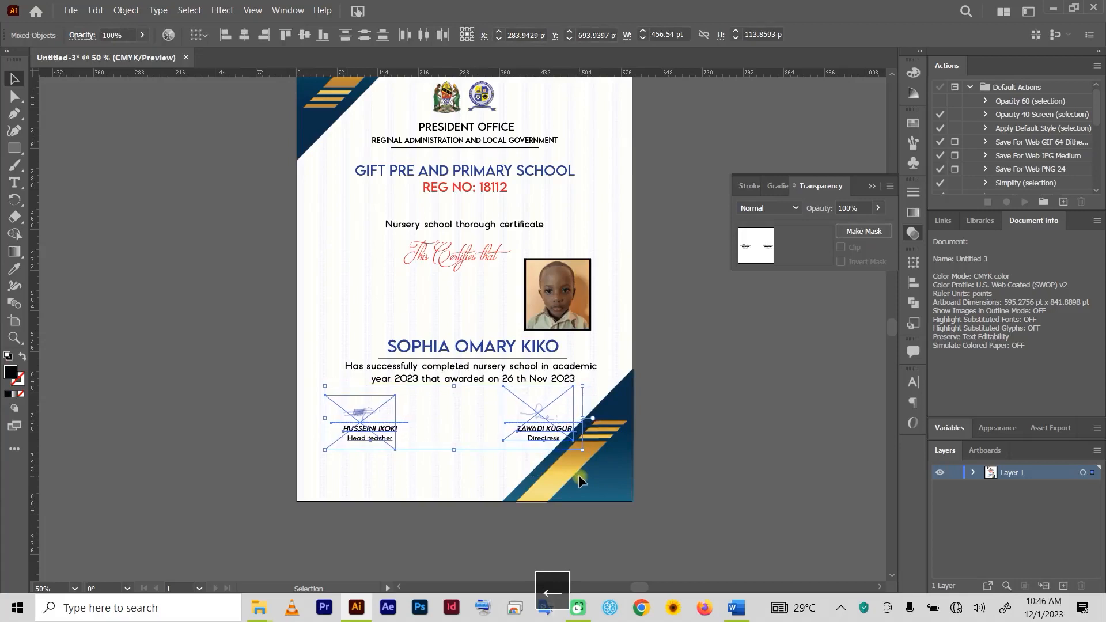
{"action": "key", "text": "Left"}
{"action": "key", "text": "Left"}
{"action": "key", "text": "Left"}
{"action": "key", "text": "Left"}
{"action": "key", "text": "Left"}
{"action": "key", "text": "Left"}
{"action": "key", "text": "Left"}
{"action": "key", "text": "Left"}
{"action": "key", "text": "Left"}
{"action": "key", "text": "Left"}
{"action": "key", "text": "Left"}
{"action": "key", "text": "Left"}
{"action": "key", "text": "Left"}
{"action": "key", "text": "Left"}
{"action": "key", "text": "Left"}
{"action": "key", "text": "Left"}
{"action": "key", "text": "Left"}
{"action": "key", "text": "Left"}
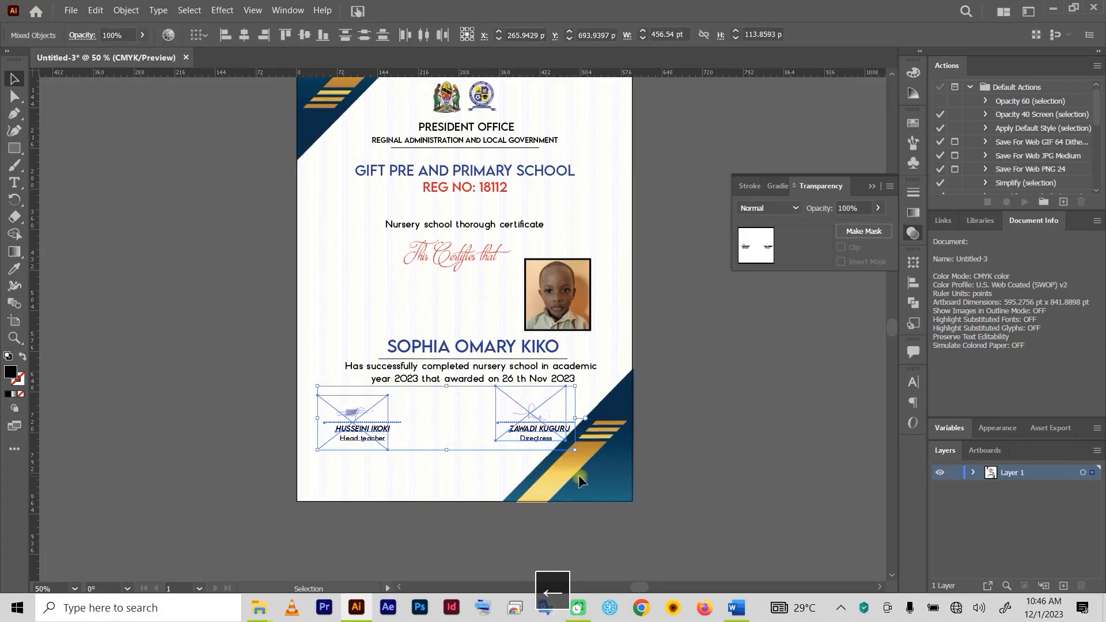
{"action": "left_click", "coordinate": [686, 399]}
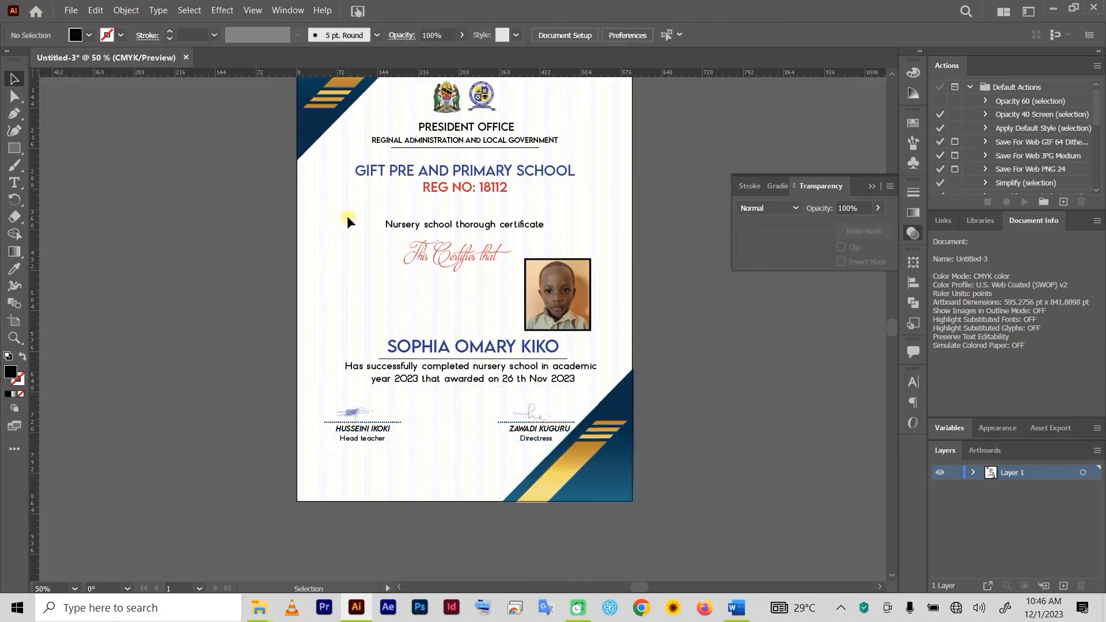
- Move the middle content, from the certificate title to the award text and including the photo, left and up to about X 297.4 pt, Y 475.2 pt
{"action": "left_click_drag", "start_coordinate": [347, 215], "coordinate": [572, 300]}
{"action": "left_click_drag", "start_coordinate": [622, 376], "coordinate": [627, 384]}
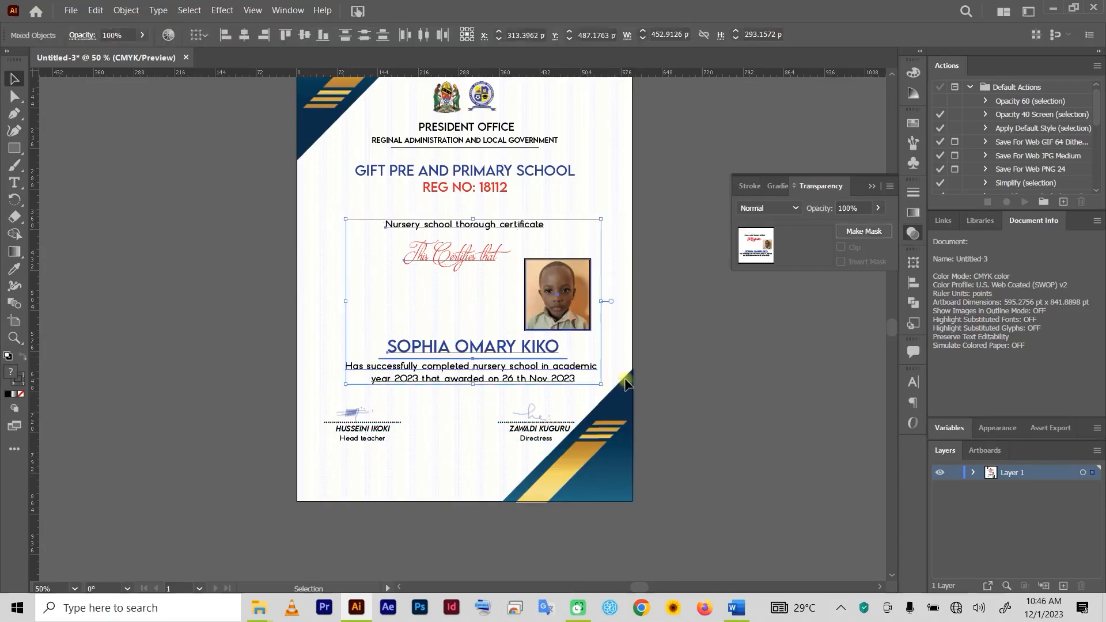
{"action": "key", "text": "Left"}
{"action": "key", "text": "Left"}
{"action": "key", "text": "Left"}
{"action": "key", "text": "Left"}
{"action": "key", "text": "Left"}
{"action": "key", "text": "Left"}
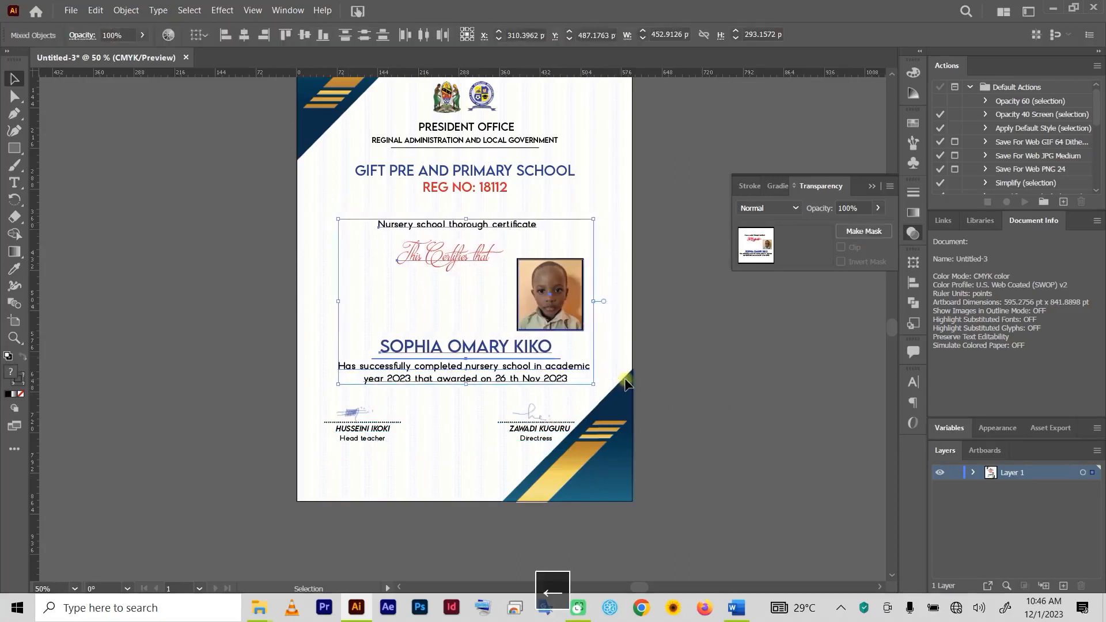
{"action": "key", "text": "Up"}
{"action": "key", "text": "Up"}
{"action": "key", "text": "Up"}
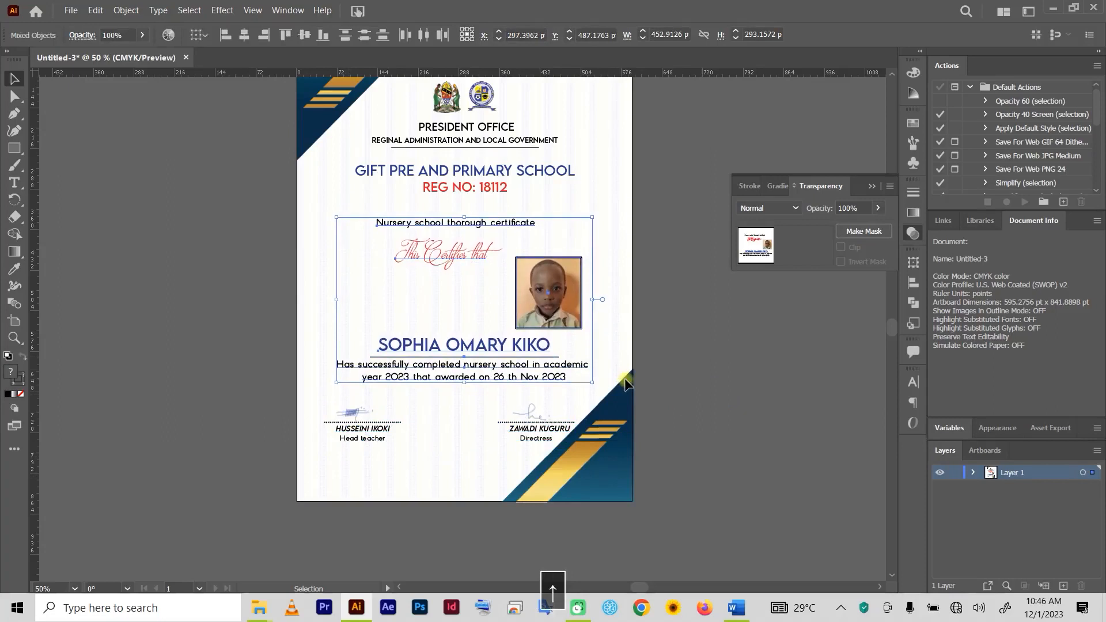
{"action": "key", "text": "Up"}
{"action": "key", "text": "Up"}
{"action": "key", "text": "Up"}
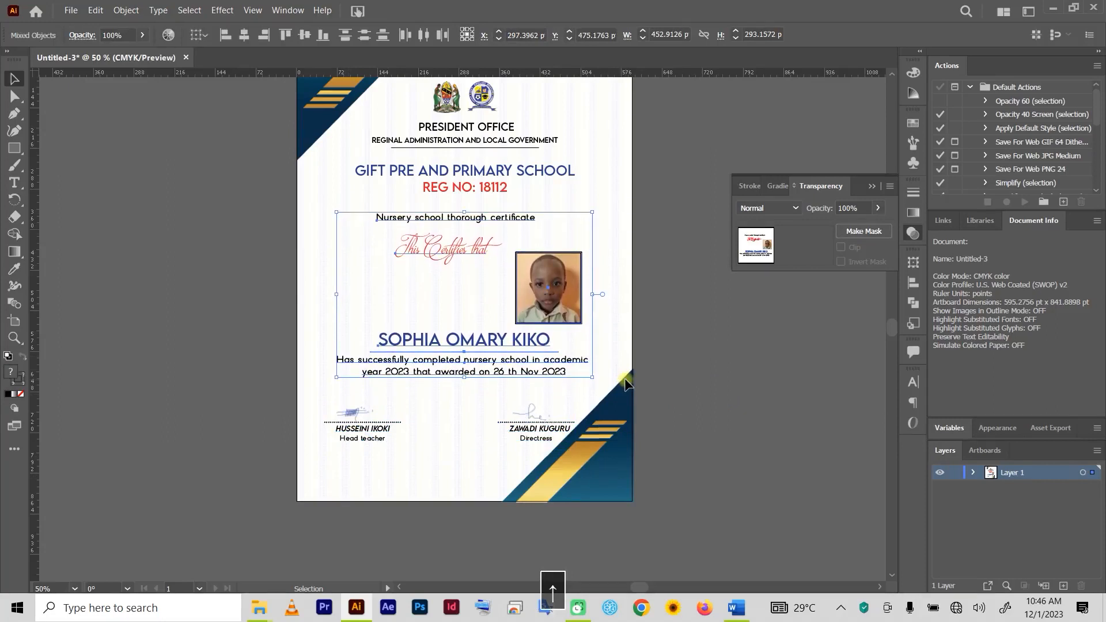
{"action": "left_click", "coordinate": [720, 467]}
- Draw a border rectangle just inside the page edges with no fill and a black 0.1 cm stroke
{"action": "key", "text": "space"}
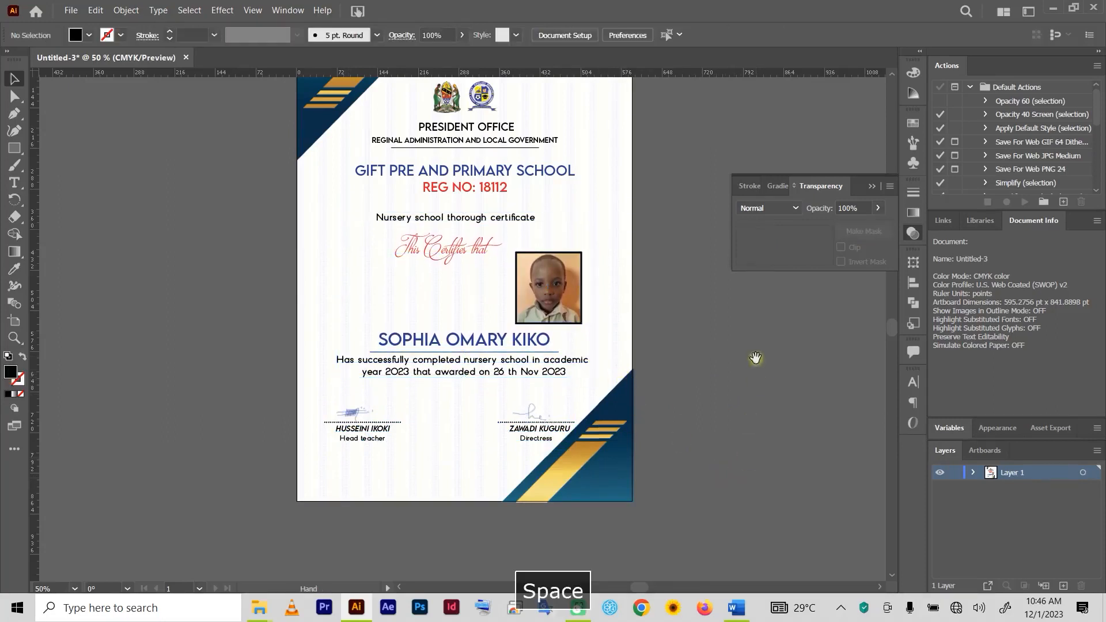
{"action": "left_click_drag", "start_coordinate": [754, 361], "coordinate": [754, 393]}
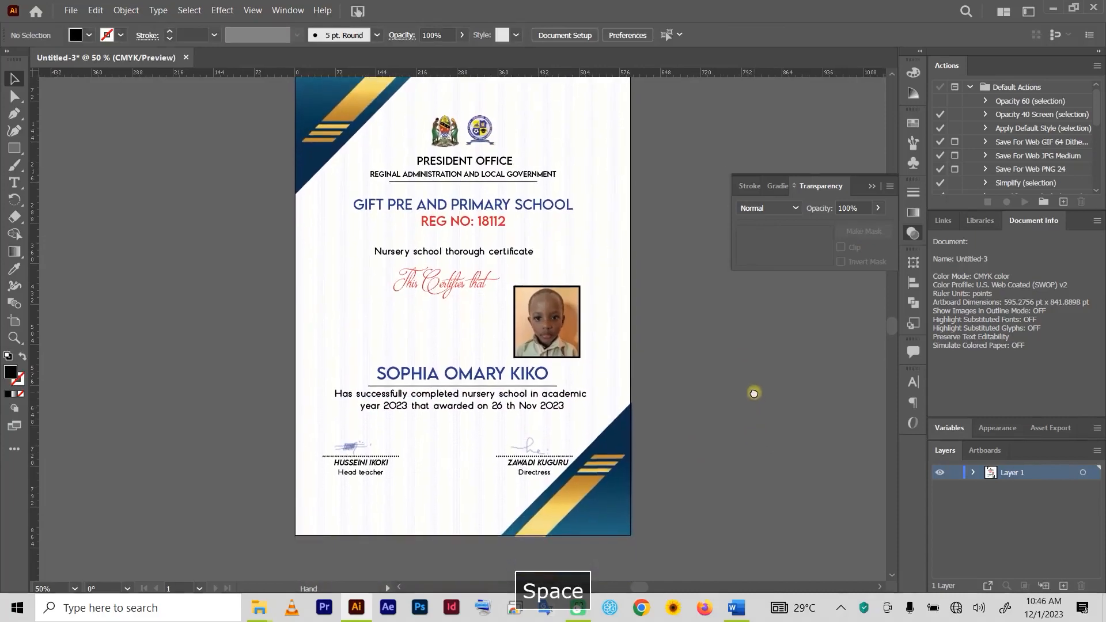
{"action": "left_click", "coordinate": [75, 35]}
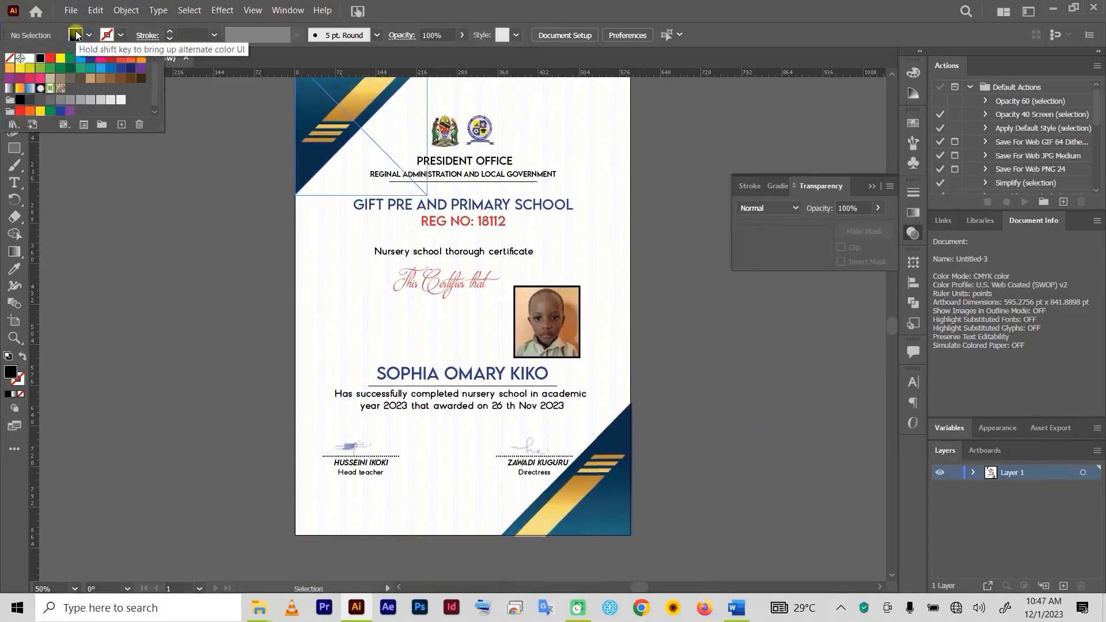
{"action": "left_click", "coordinate": [9, 58]}
{"action": "left_click", "coordinate": [169, 41]}
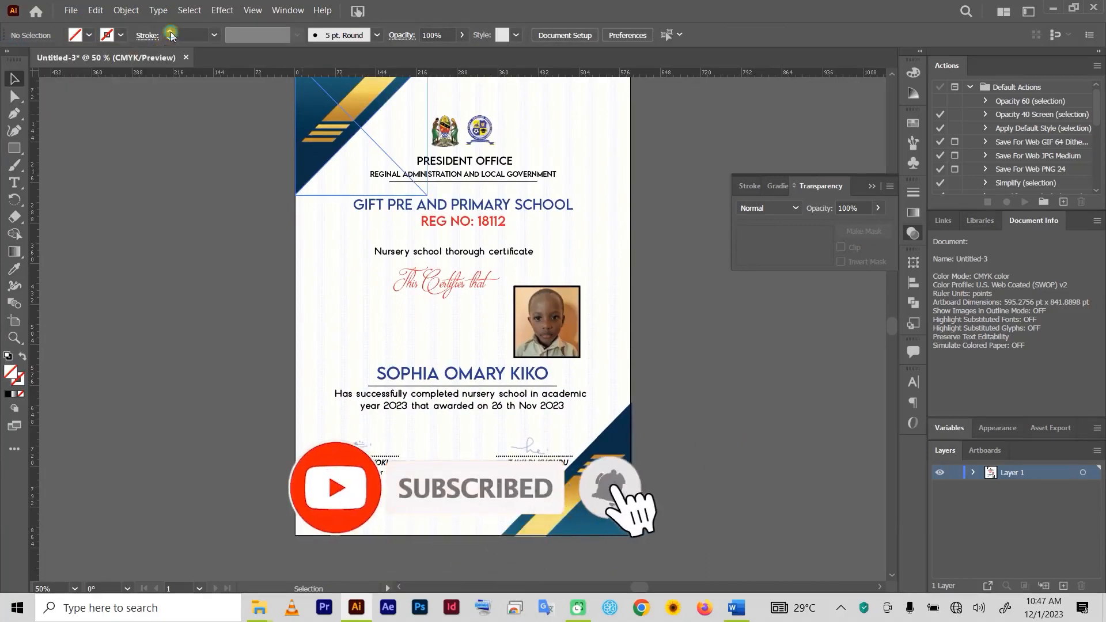
{"action": "left_click", "coordinate": [169, 32]}
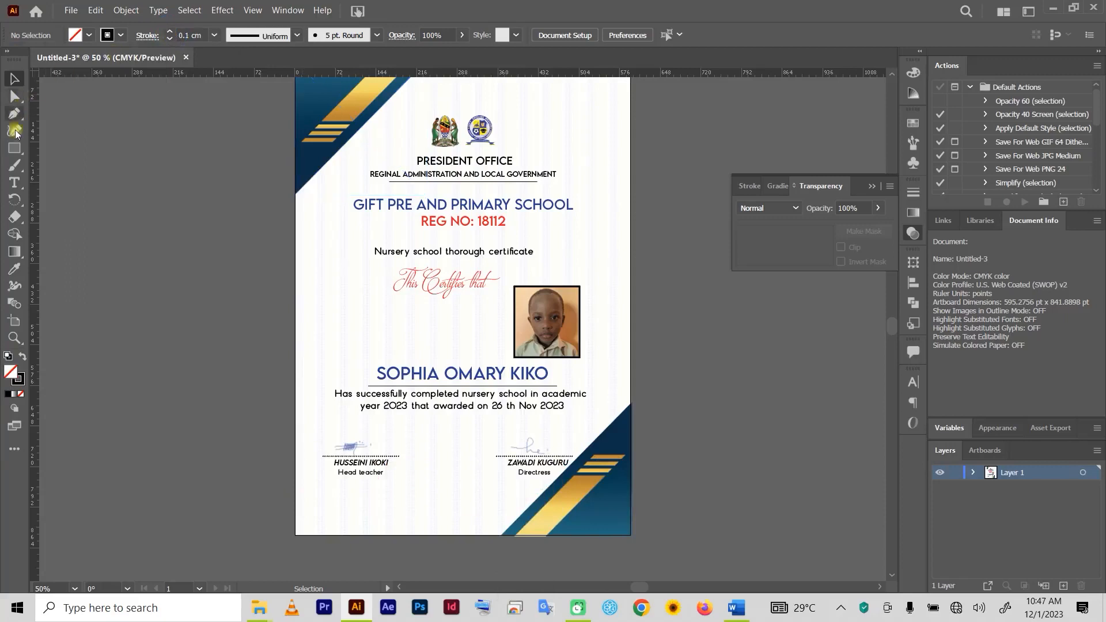
{"action": "left_click", "coordinate": [14, 148]}
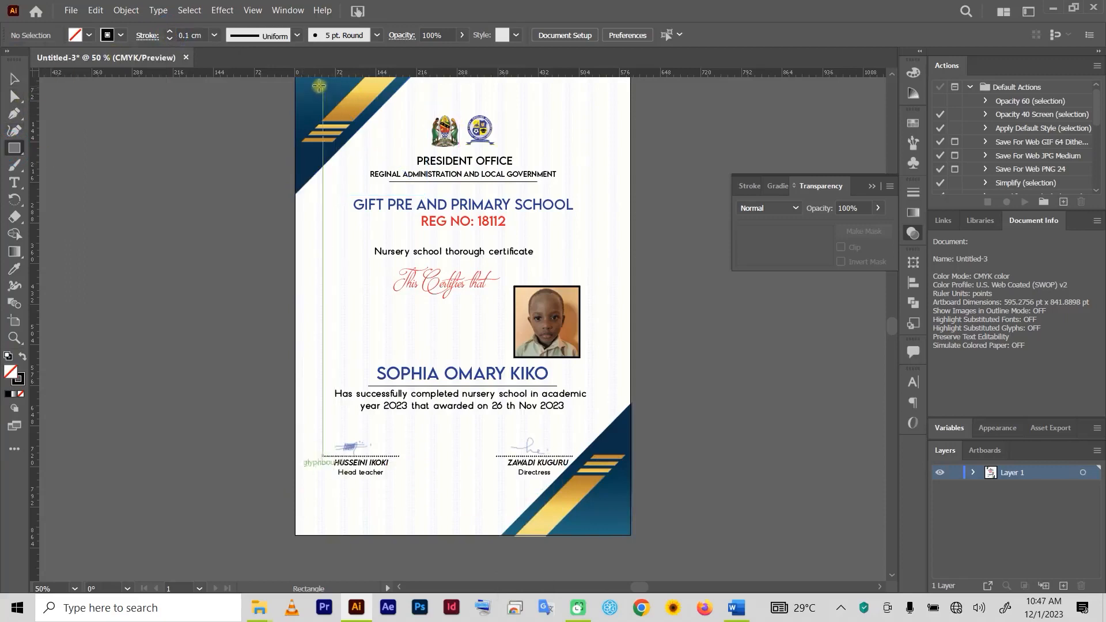
{"action": "left_click_drag", "start_coordinate": [311, 88], "coordinate": [623, 511]}
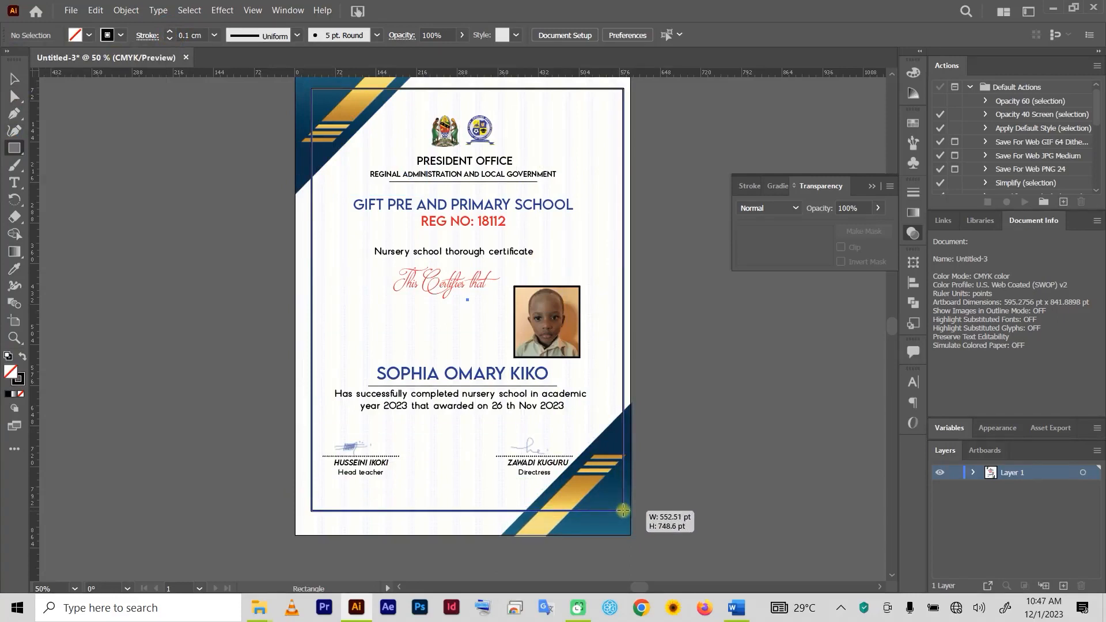
{"action": "left_click_drag", "start_coordinate": [623, 510], "coordinate": [618, 509]}
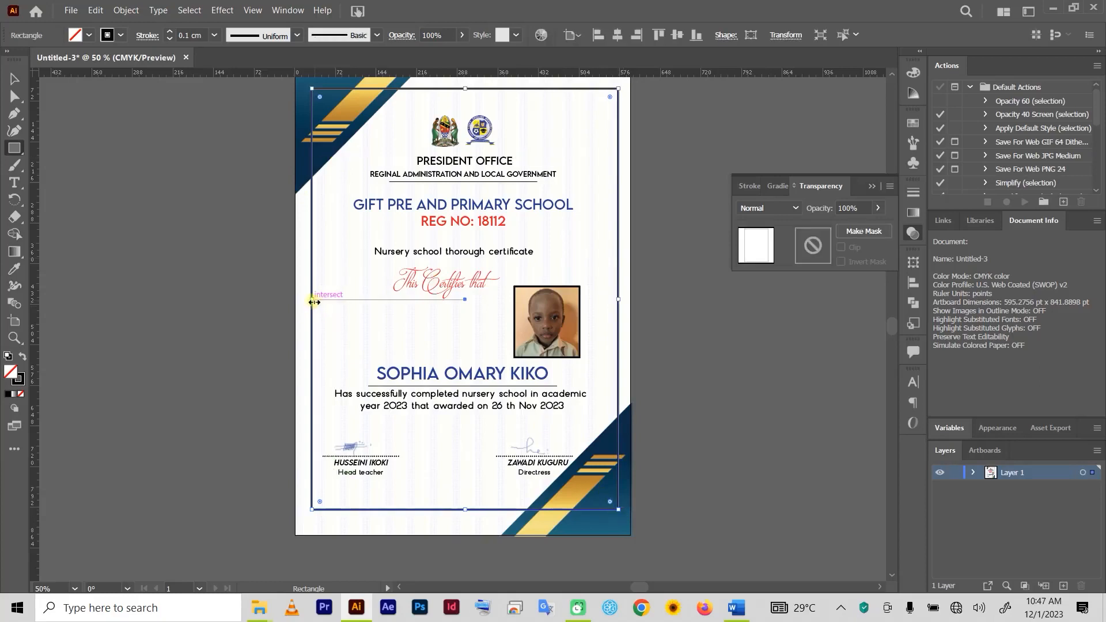
- Extend the border rectangle's left edge slightly outward and raise its top edge closer to the page edge
{"action": "left_click_drag", "start_coordinate": [313, 302], "coordinate": [310, 299]}
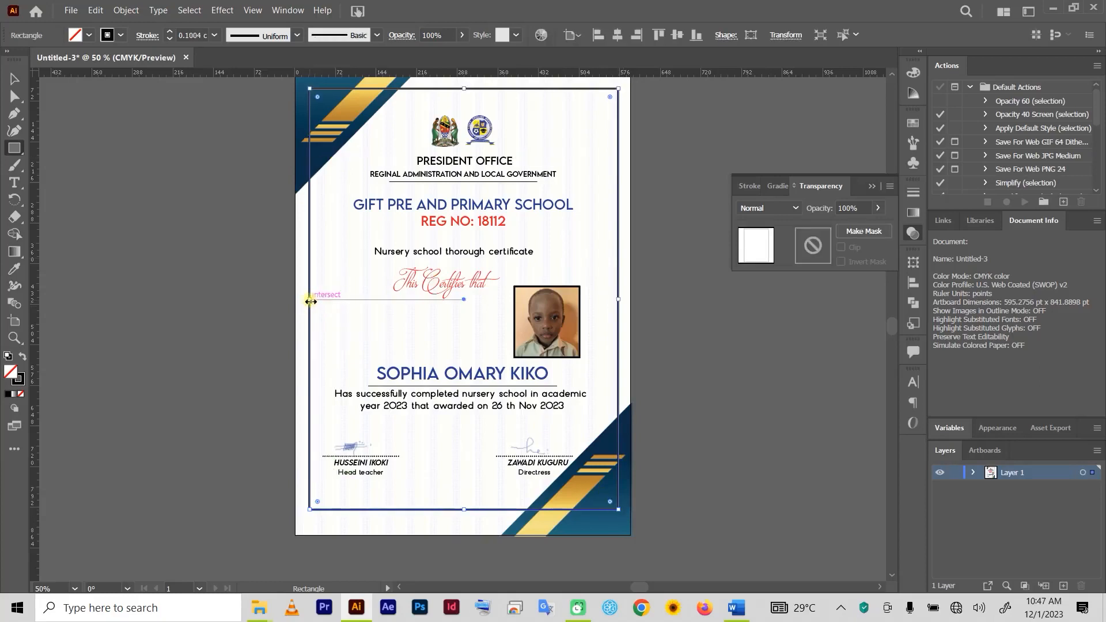
{"action": "key", "text": "space"}
{"action": "left_click_drag", "start_coordinate": [571, 184], "coordinate": [552, 255]}
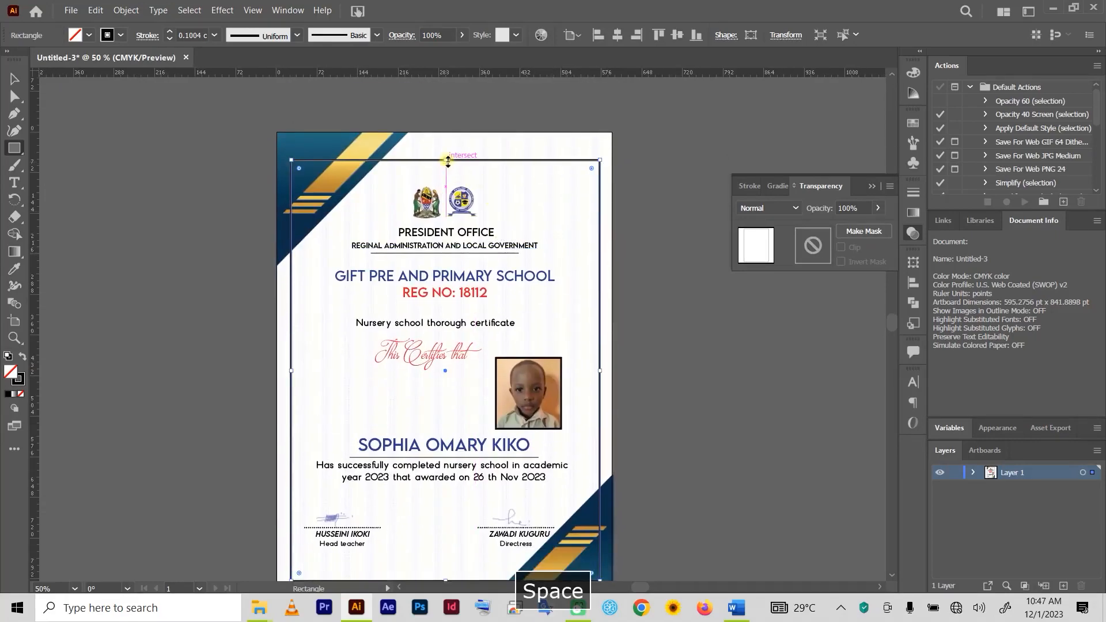
{"action": "left_click_drag", "start_coordinate": [448, 161], "coordinate": [448, 152]}
{"action": "key", "text": "space"}
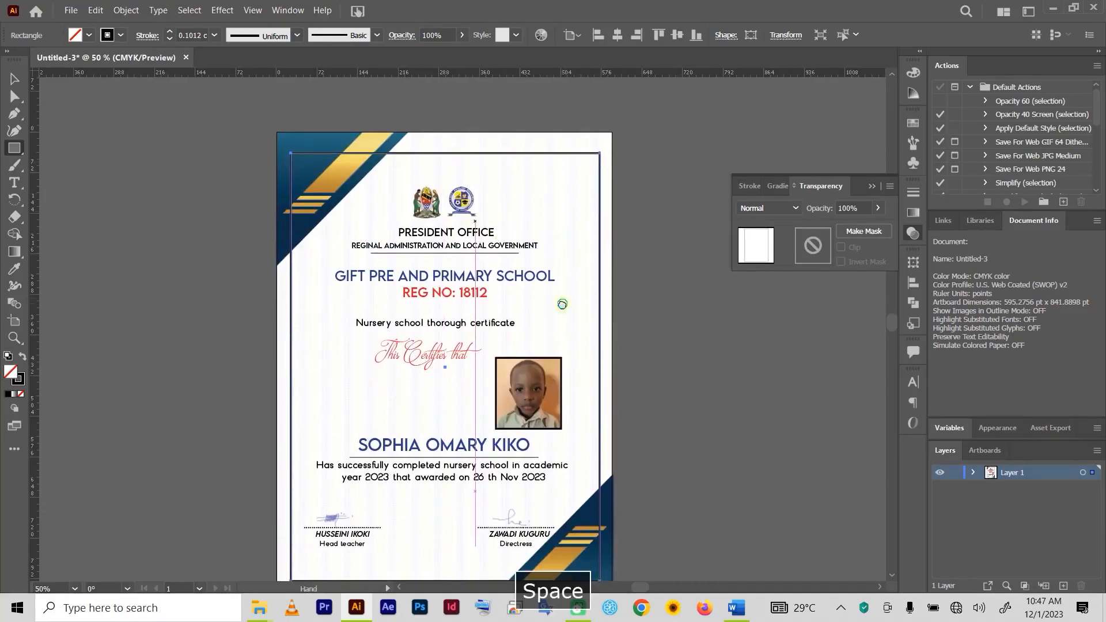
{"action": "left_click_drag", "start_coordinate": [562, 304], "coordinate": [555, 188]}
{"action": "scroll", "coordinate": [554, 188], "scroll_direction": "up", "scroll_amount": 4}
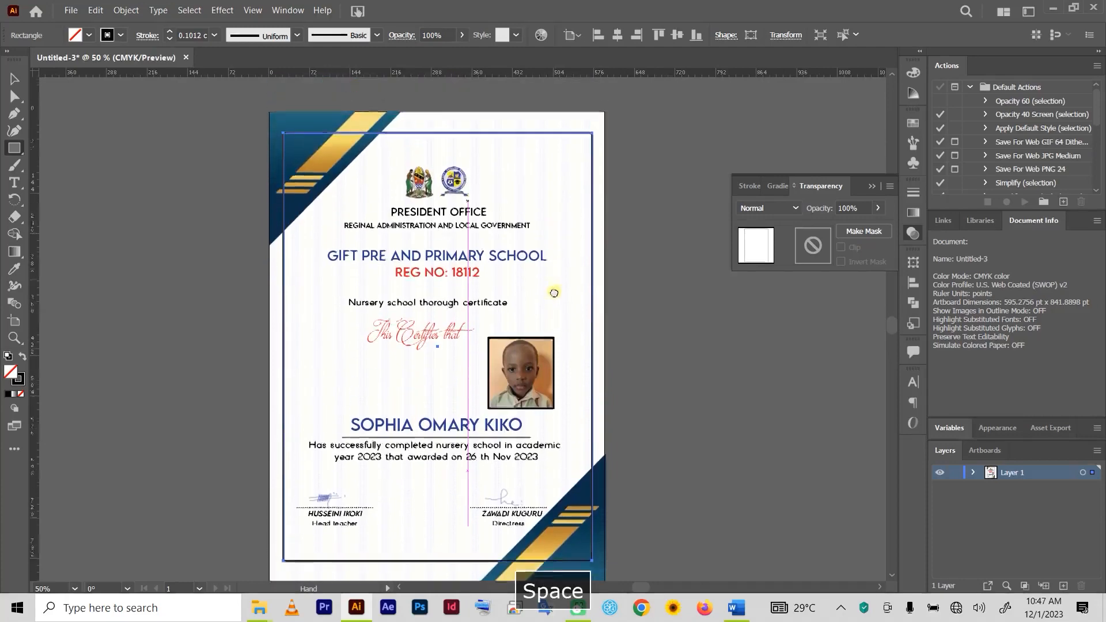
{"action": "left_click", "coordinate": [110, 34]}
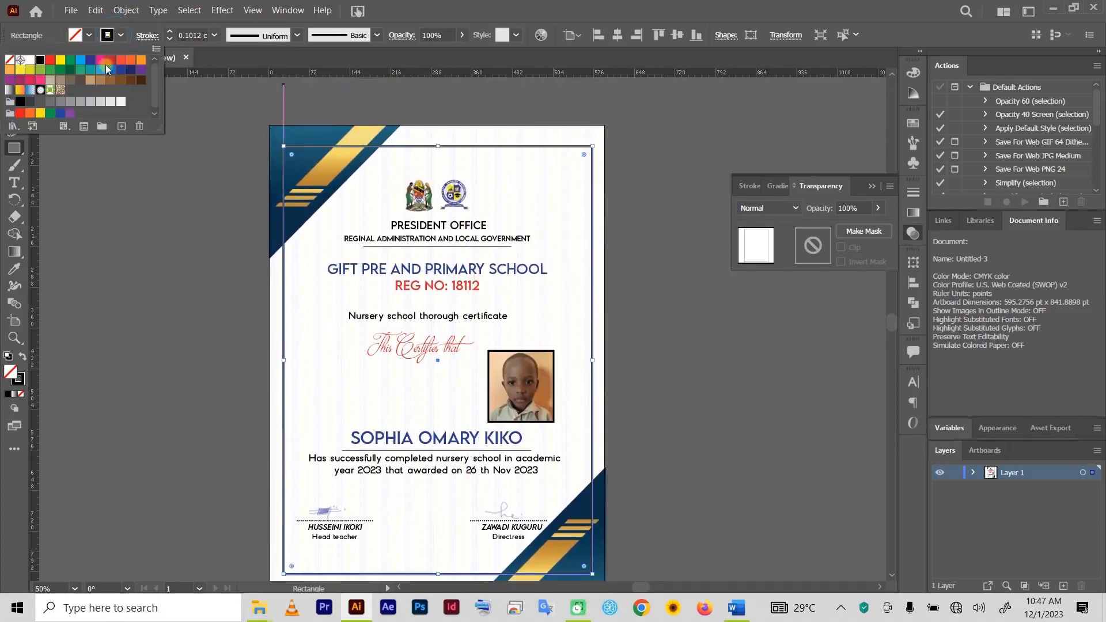
{"action": "left_click", "coordinate": [24, 385]}
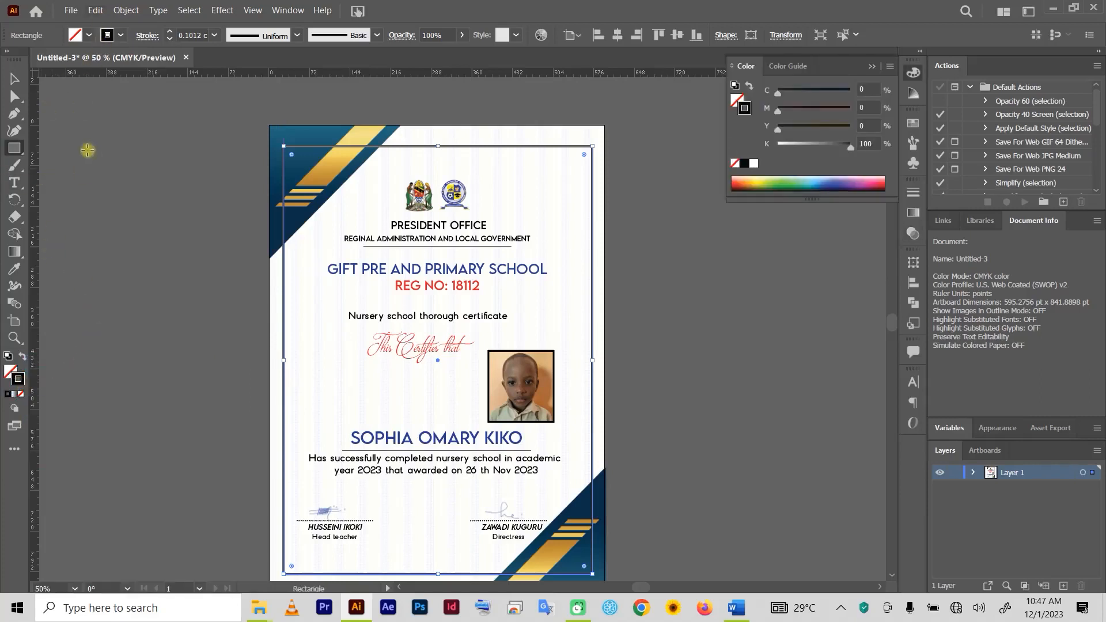
{"action": "left_click", "coordinate": [9, 376]}
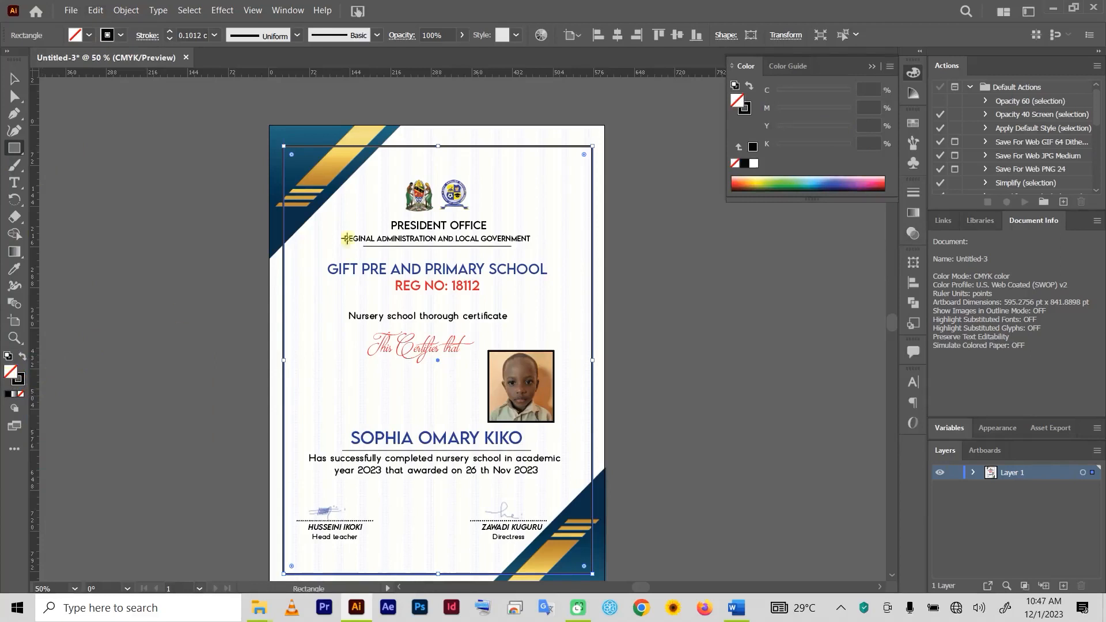
{"action": "left_click", "coordinate": [17, 81]}
{"action": "left_click", "coordinate": [81, 164]}
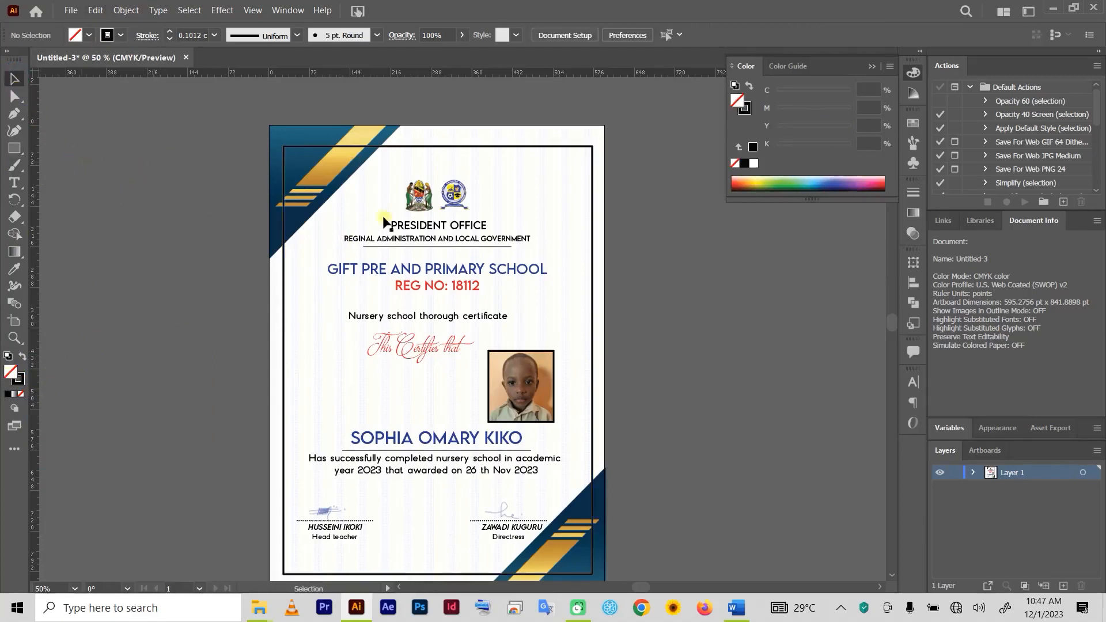
- Draw a small sample rectangle beside the page and fill it with gold picked from the top-left corner decoration
{"action": "left_click", "coordinate": [14, 148]}
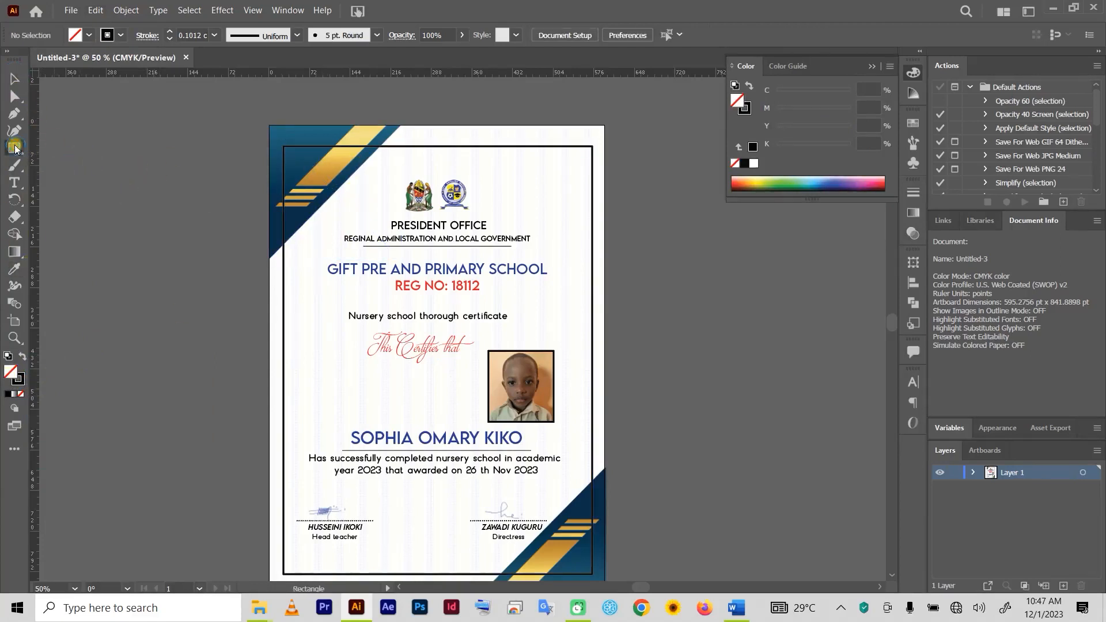
{"action": "left_click_drag", "start_coordinate": [107, 180], "coordinate": [181, 219]}
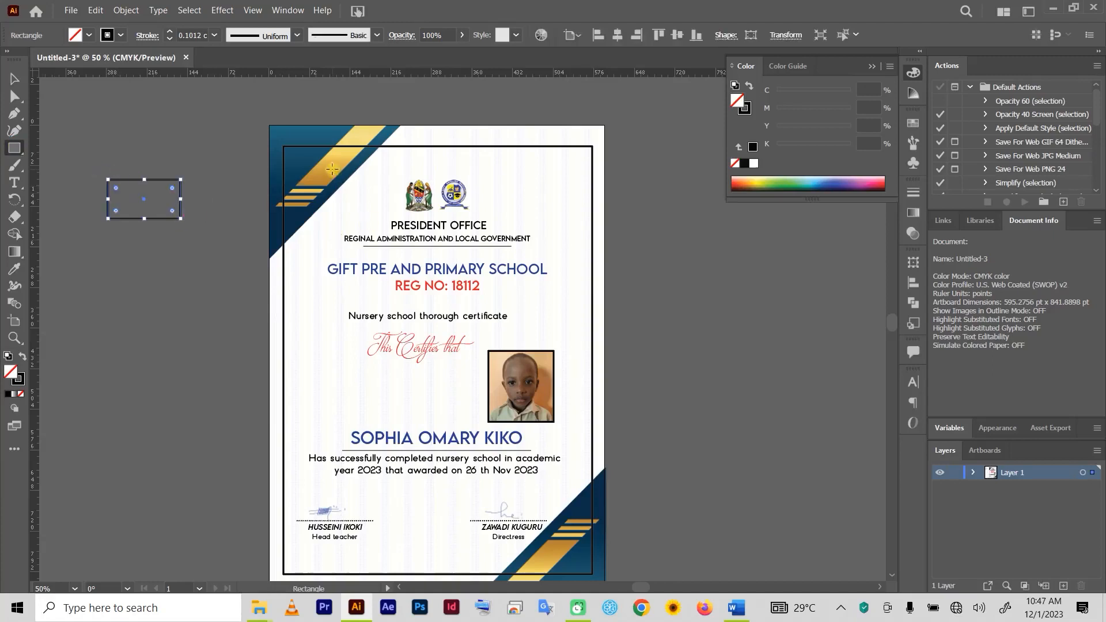
{"action": "key", "text": "i"}
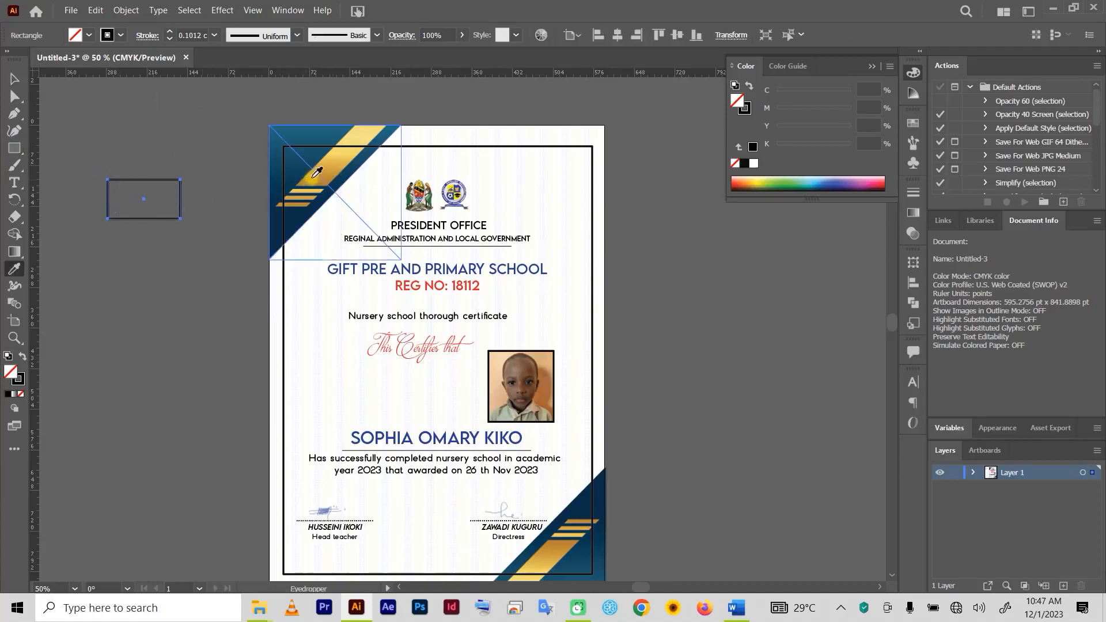
{"action": "left_click", "coordinate": [323, 167]}
{"action": "left_click", "coordinate": [13, 78]}
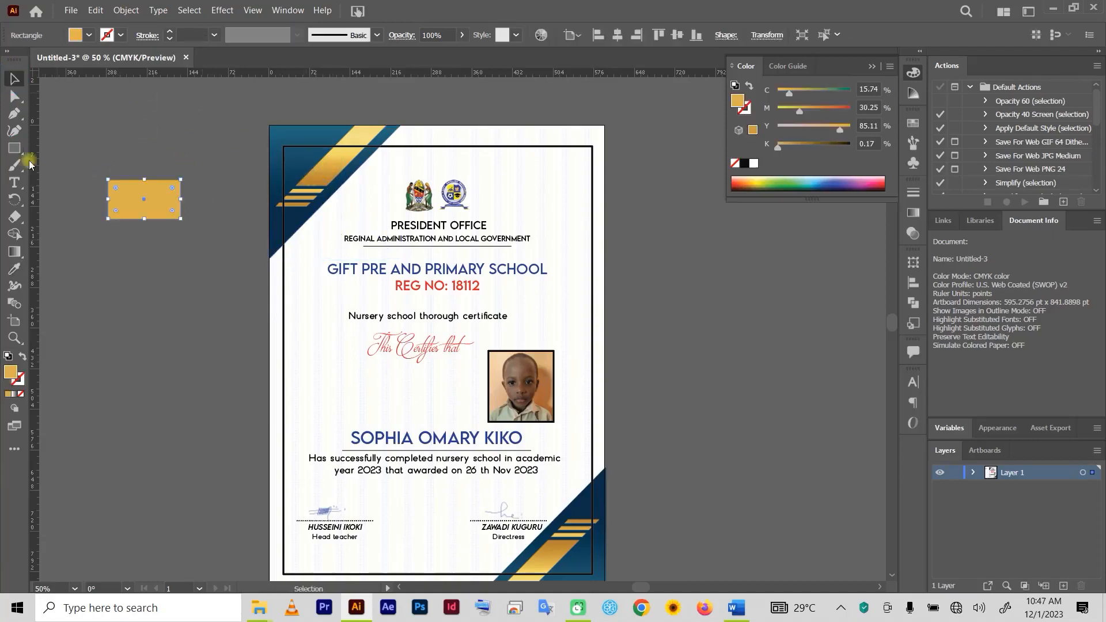
- Copy the sample rectangle's fill hex code D9AE48 and delete the rectangle
{"action": "double_click", "coordinate": [9, 374]}
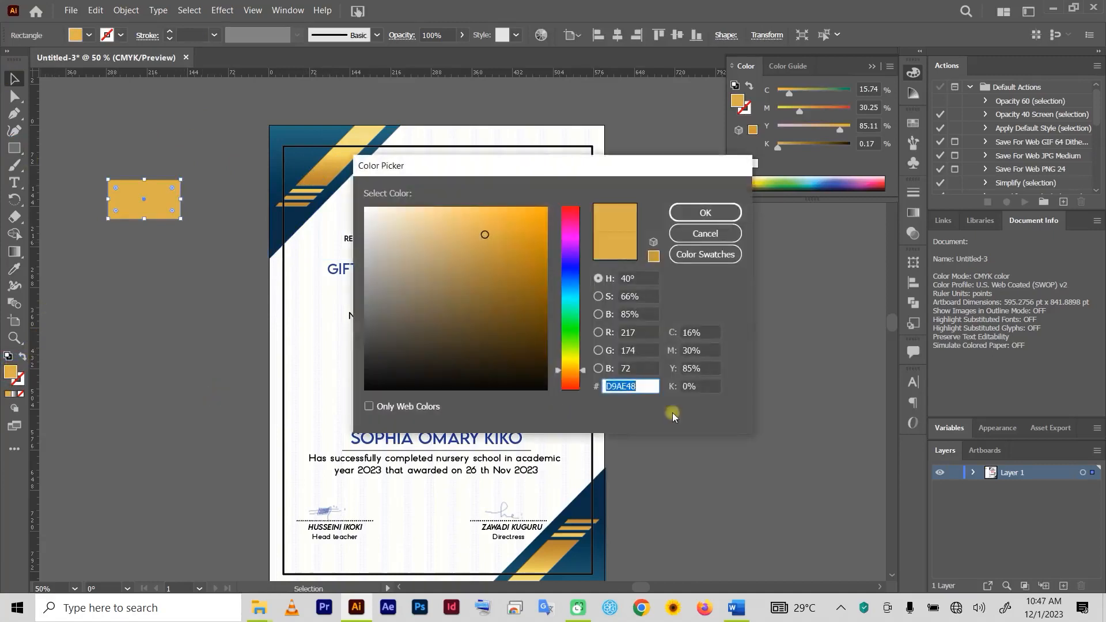
{"action": "key", "text": "ctrl+c"}
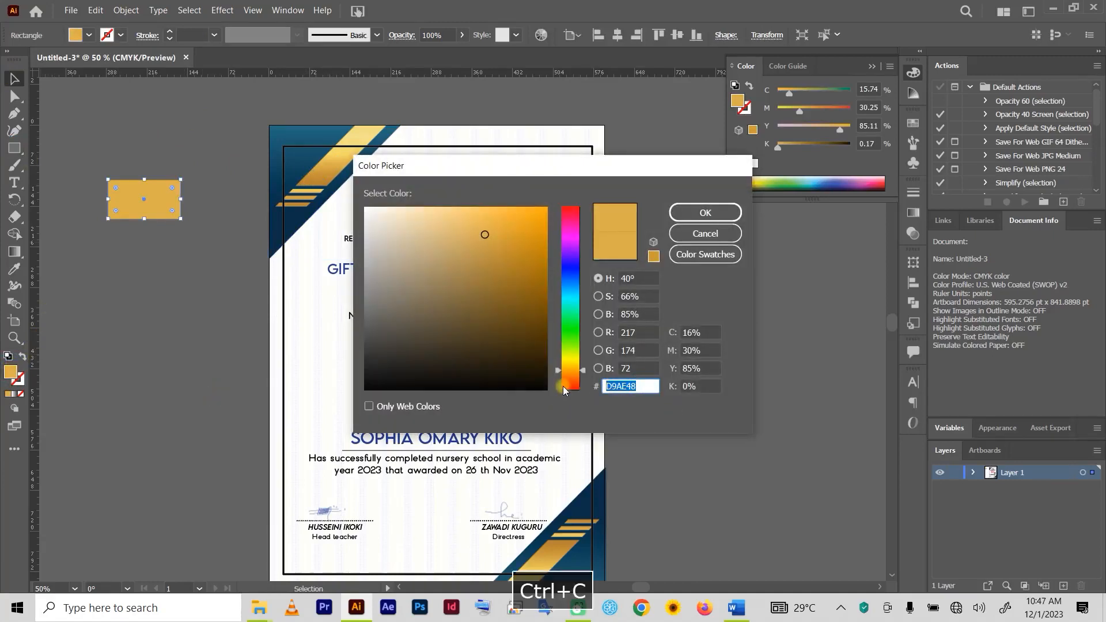
{"action": "left_click", "coordinate": [705, 213]}
{"action": "left_click", "coordinate": [169, 292]}
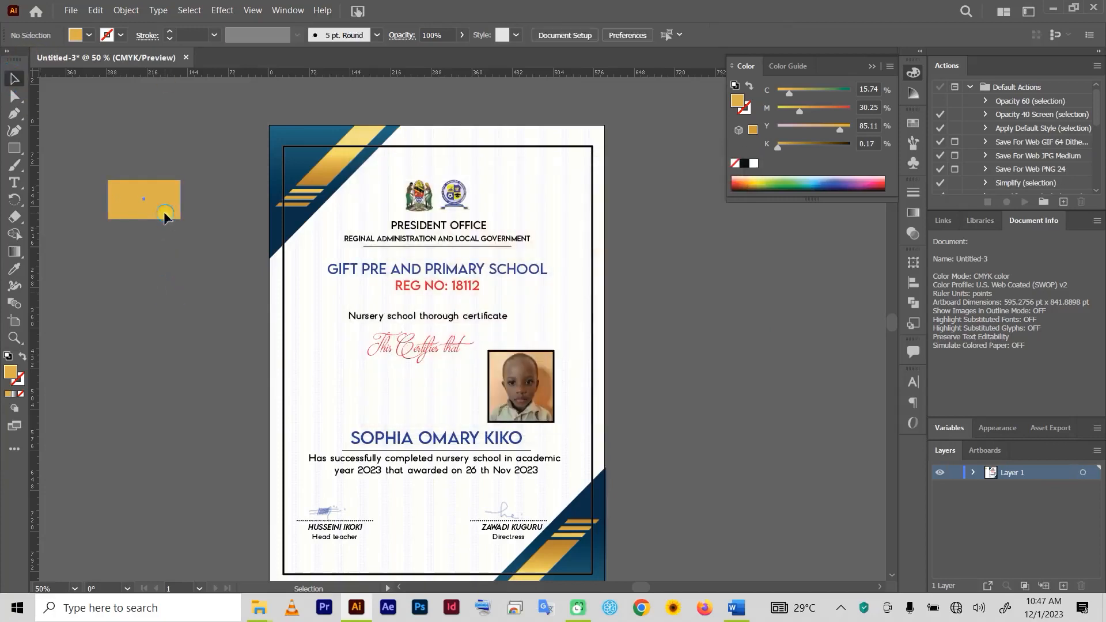
{"action": "left_click", "coordinate": [163, 214]}
{"action": "key", "text": "Delete"}
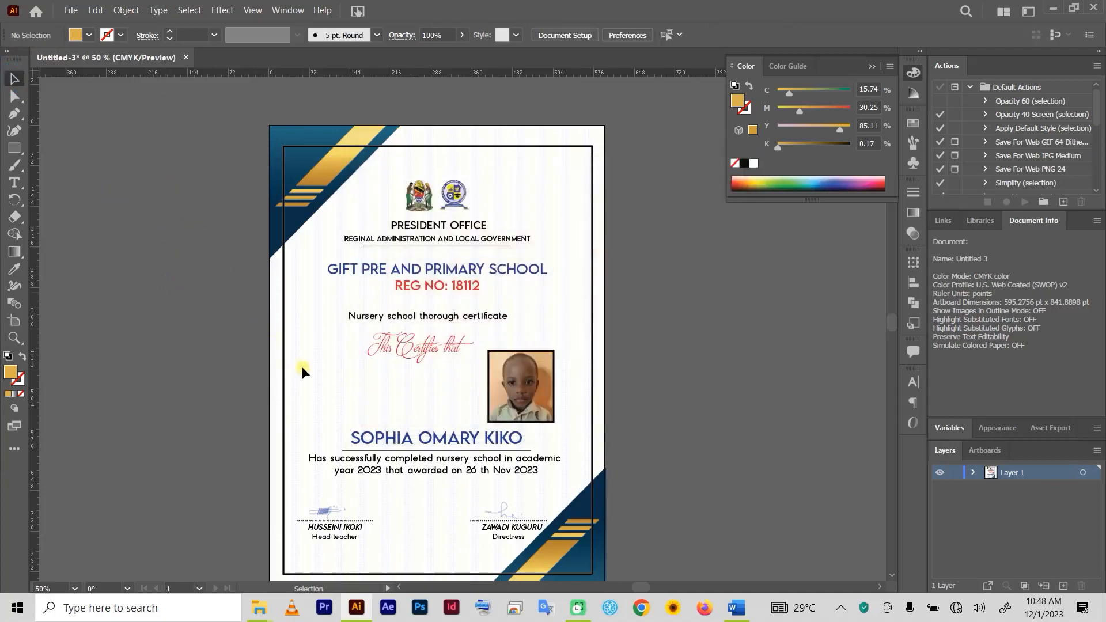
- Change the border rectangle's stroke colour to the copied gold, hex D9AE48
{"action": "left_click", "coordinate": [284, 363]}
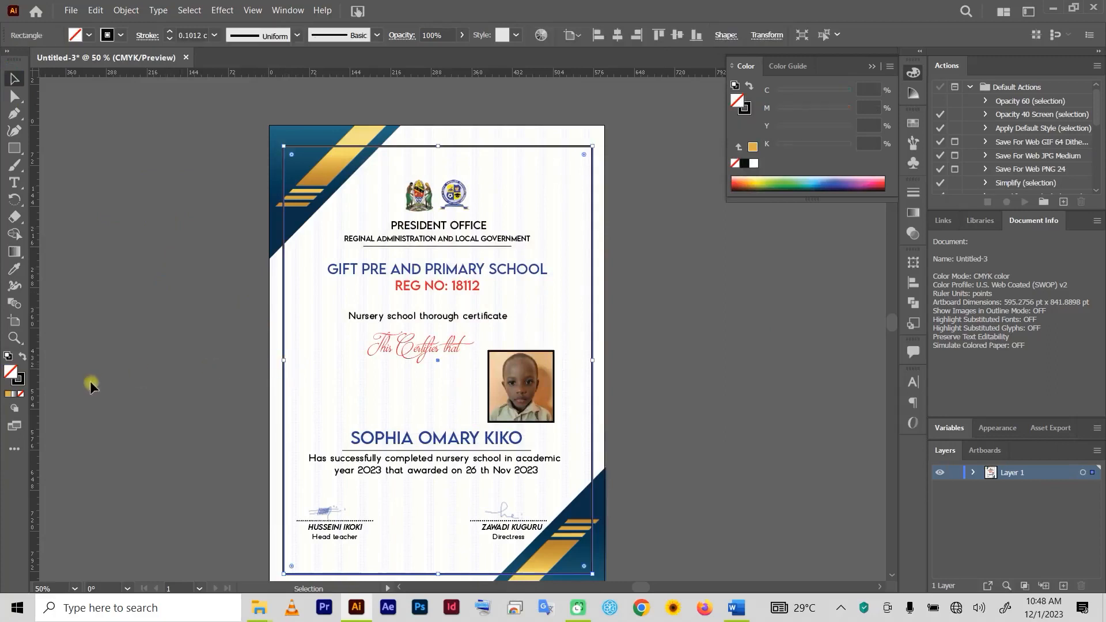
{"action": "left_click", "coordinate": [24, 380]}
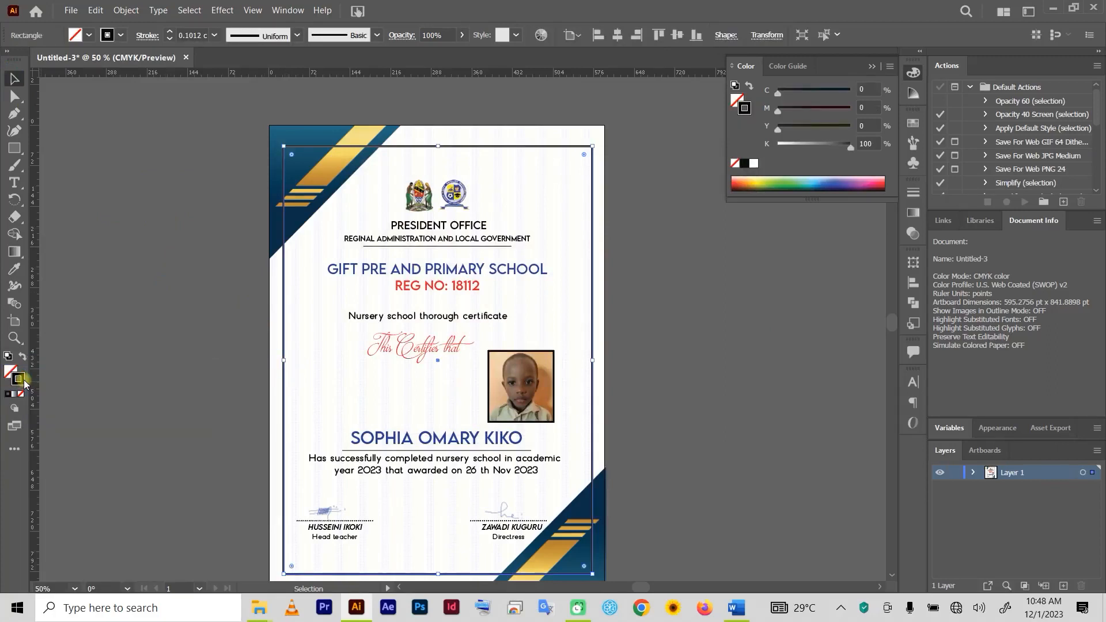
{"action": "double_click", "coordinate": [24, 381]}
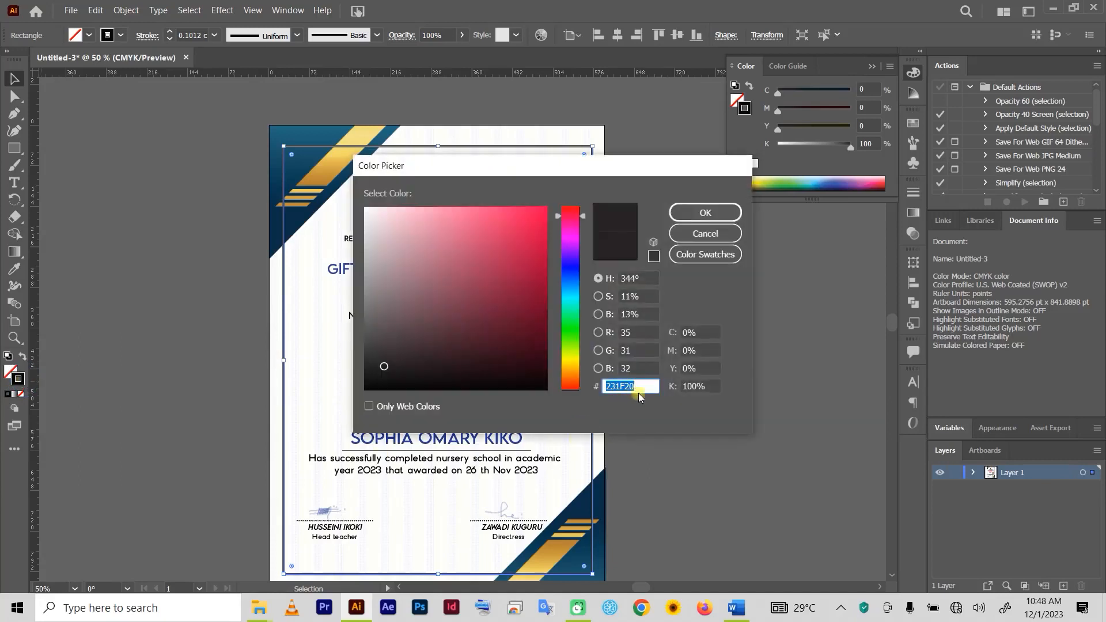
{"action": "key", "text": "ctrl+v"}
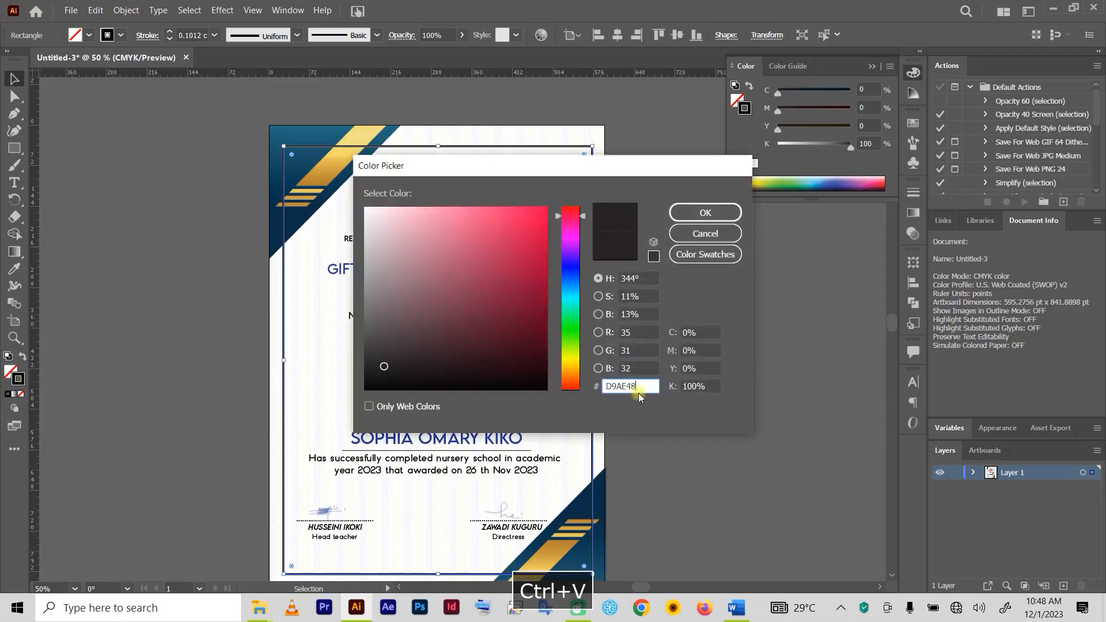
{"action": "left_click", "coordinate": [706, 213]}
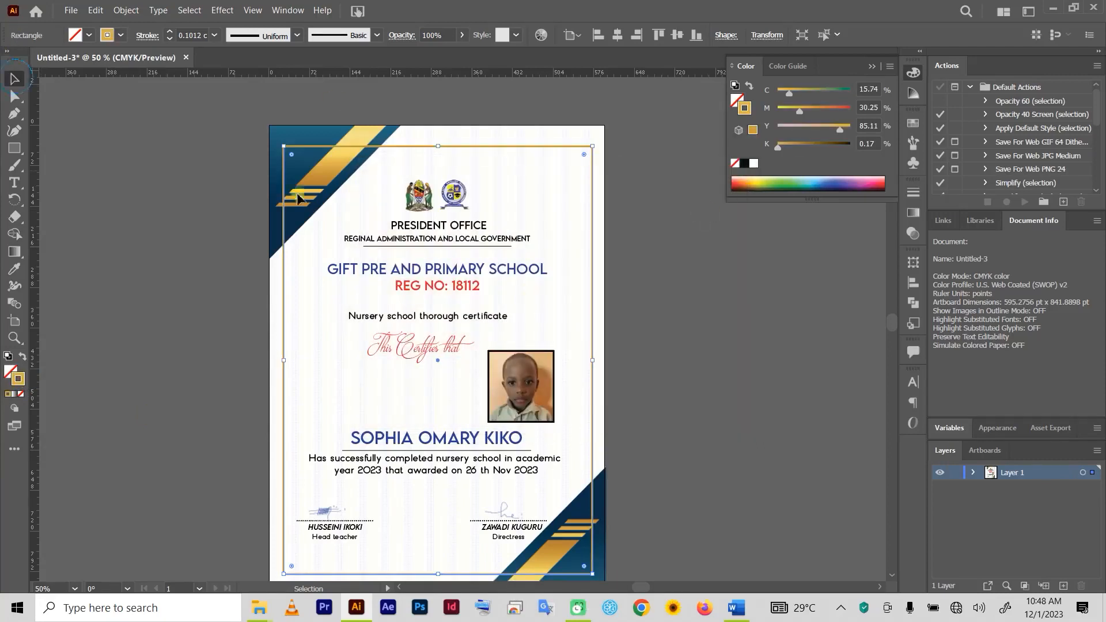
{"action": "left_click", "coordinate": [685, 371]}
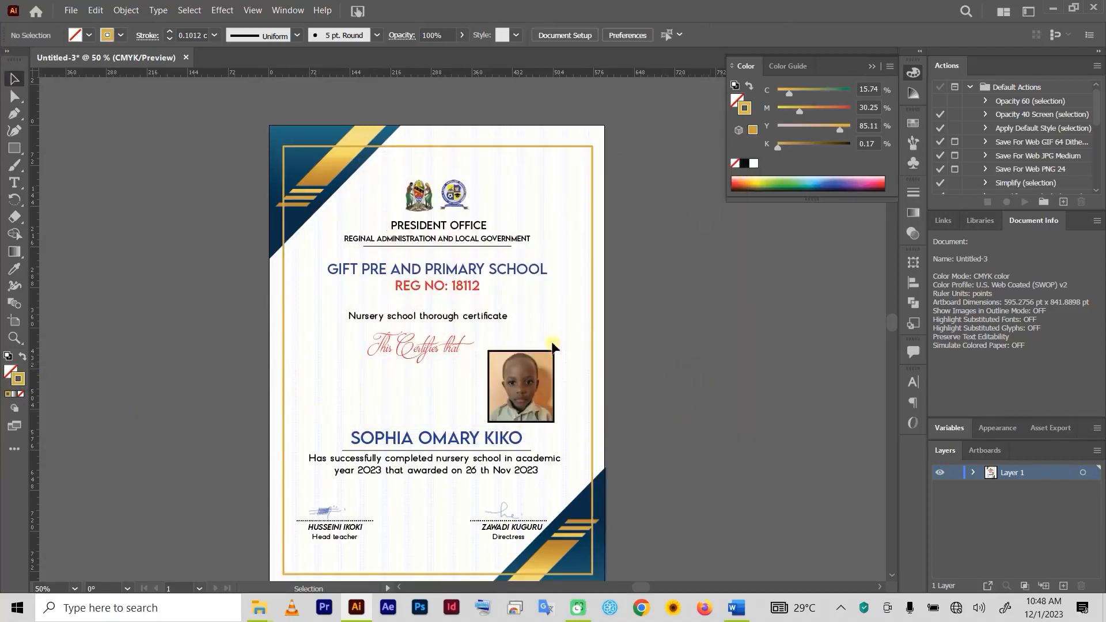
- Save the certificate to the Desktop as an Adobe PDF named with the pupil's first name, using the [Illustrator Default] preset
{"action": "key", "text": "space"}
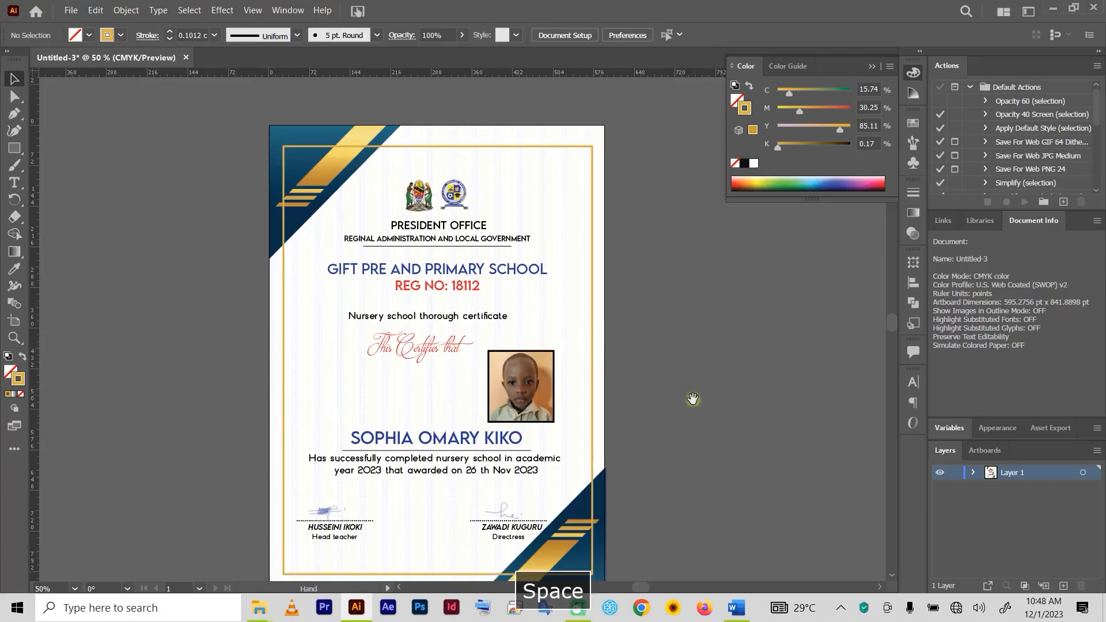
{"action": "left_click_drag", "start_coordinate": [692, 400], "coordinate": [686, 379]}
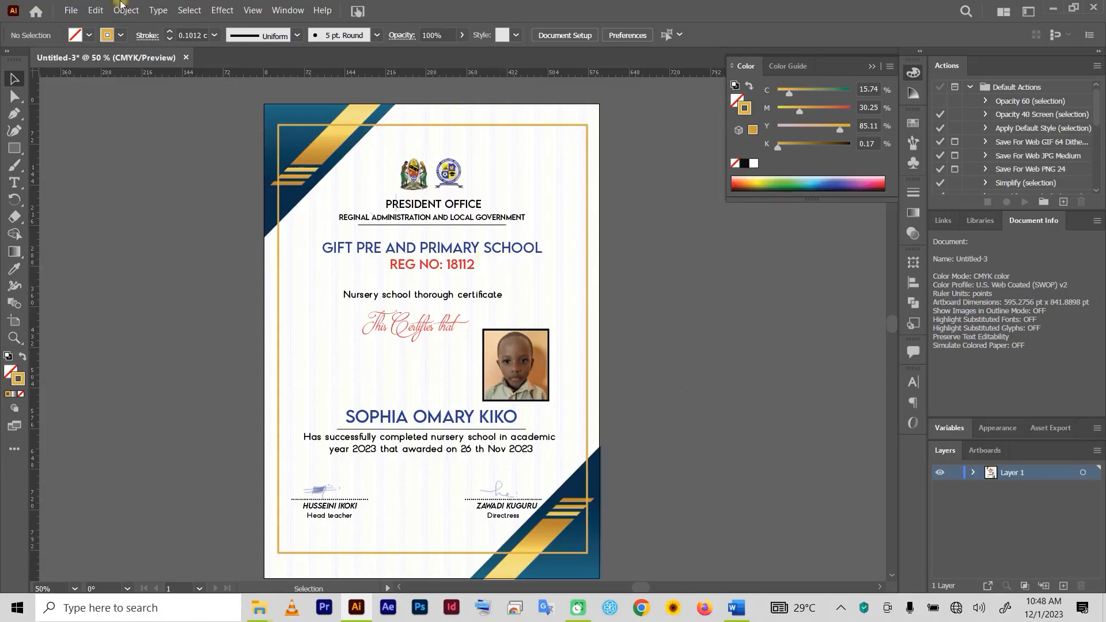
{"action": "left_click", "coordinate": [68, 12]}
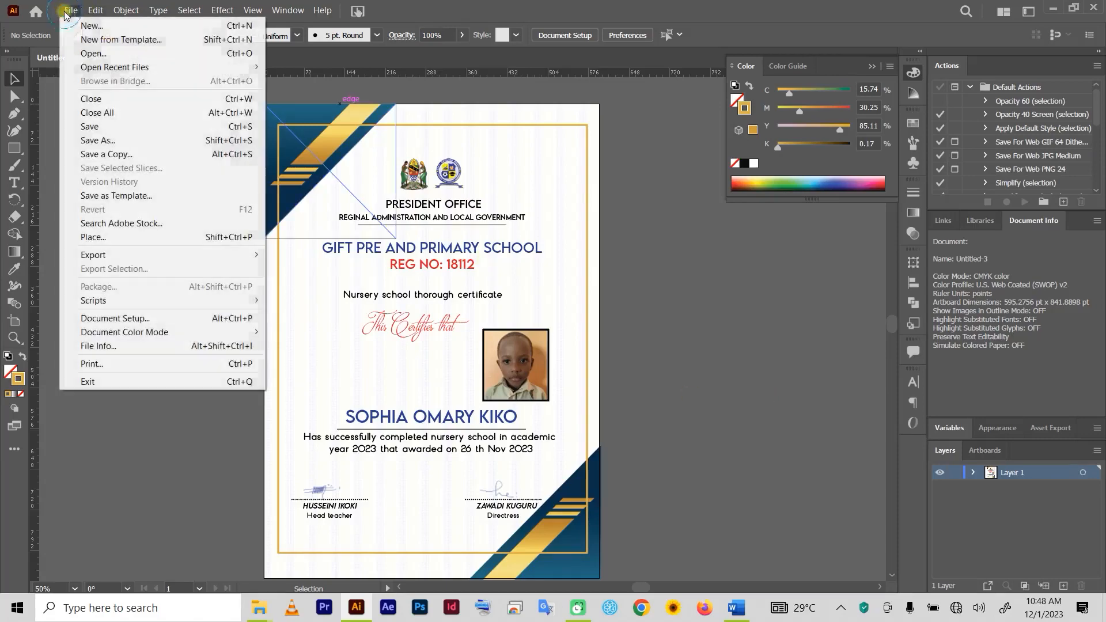
{"action": "left_click", "coordinate": [103, 142]}
{"action": "left_click", "coordinate": [215, 262]}
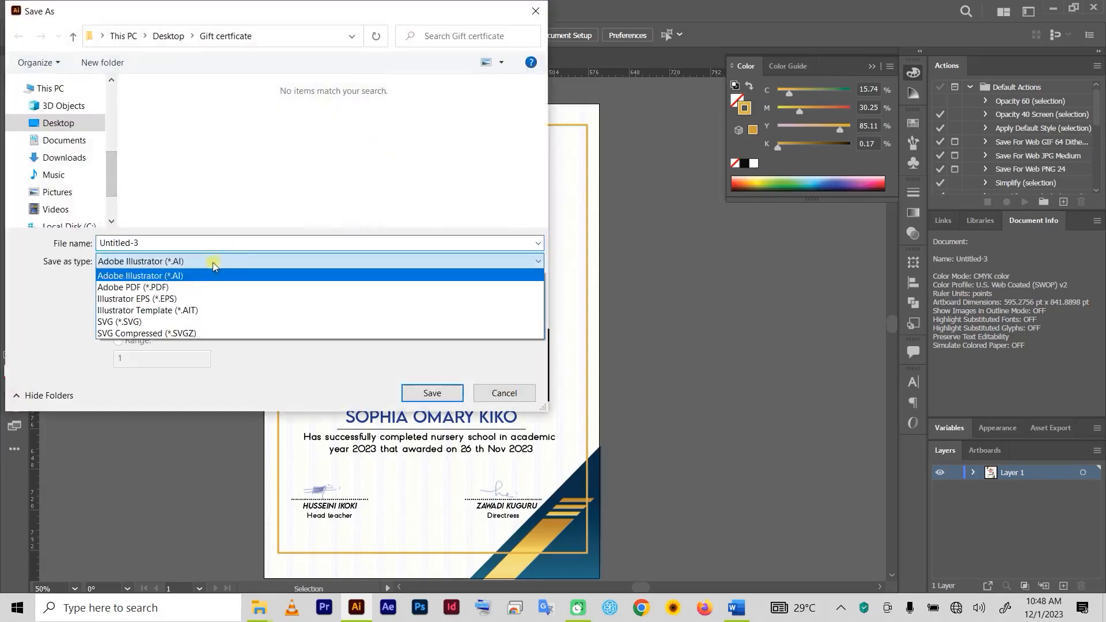
{"action": "left_click", "coordinate": [153, 287]}
{"action": "double_click", "coordinate": [148, 243]}
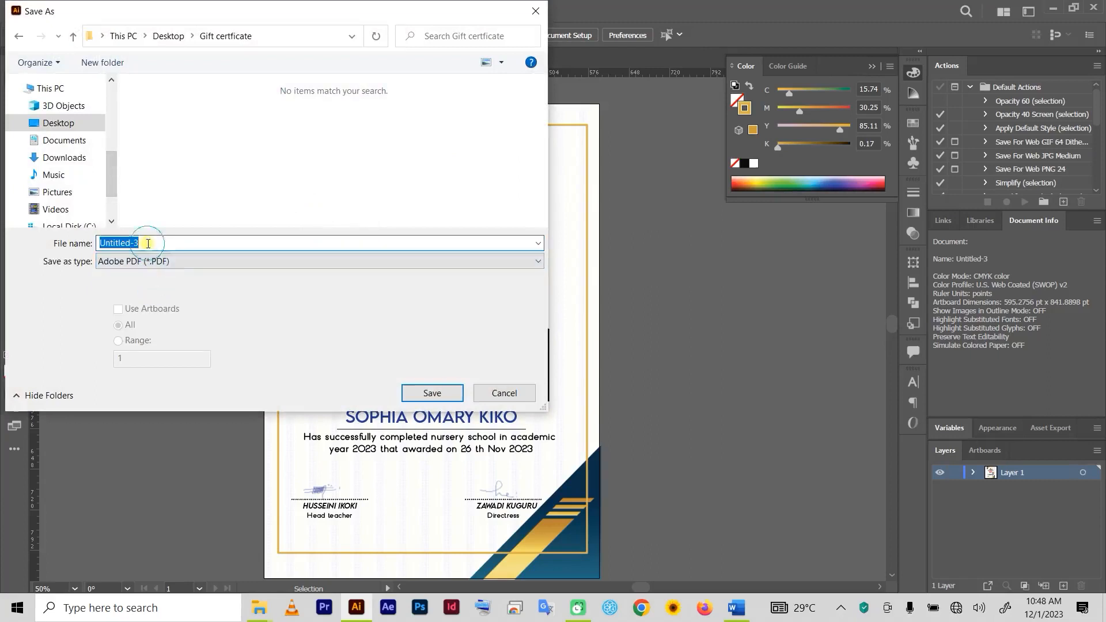
{"action": "type", "text": "sophia"}
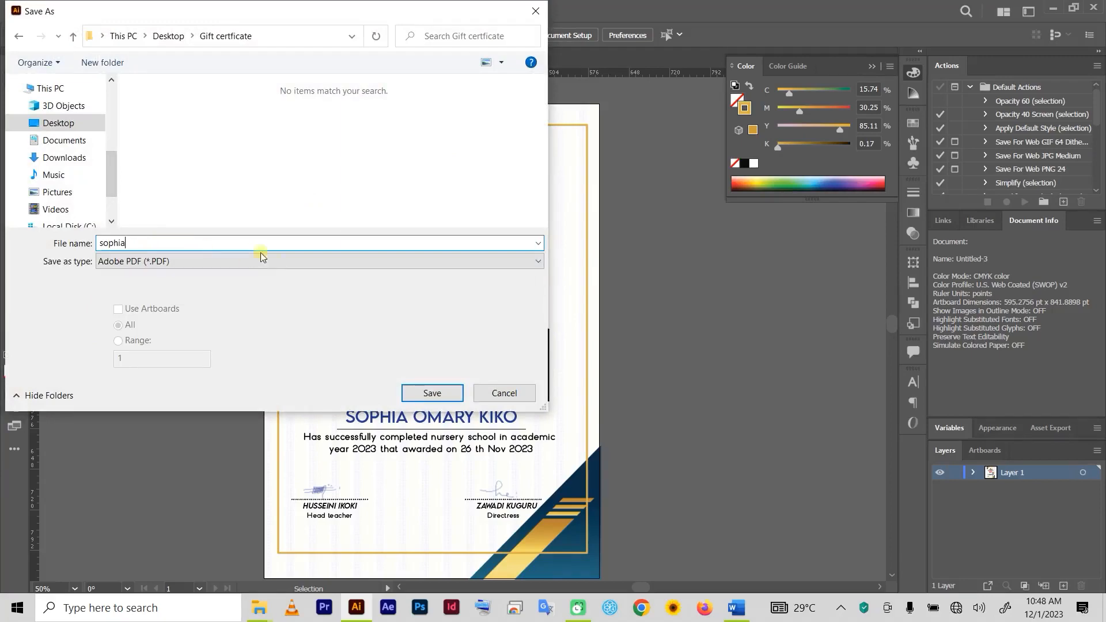
{"action": "left_click", "coordinate": [51, 123]}
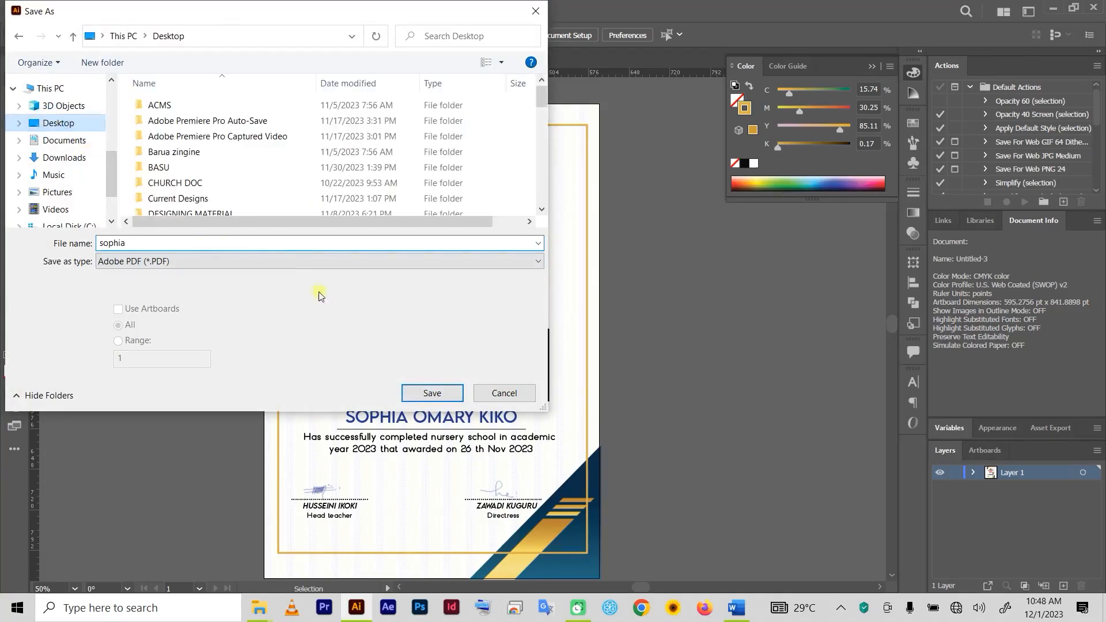
{"action": "left_click", "coordinate": [432, 393]}
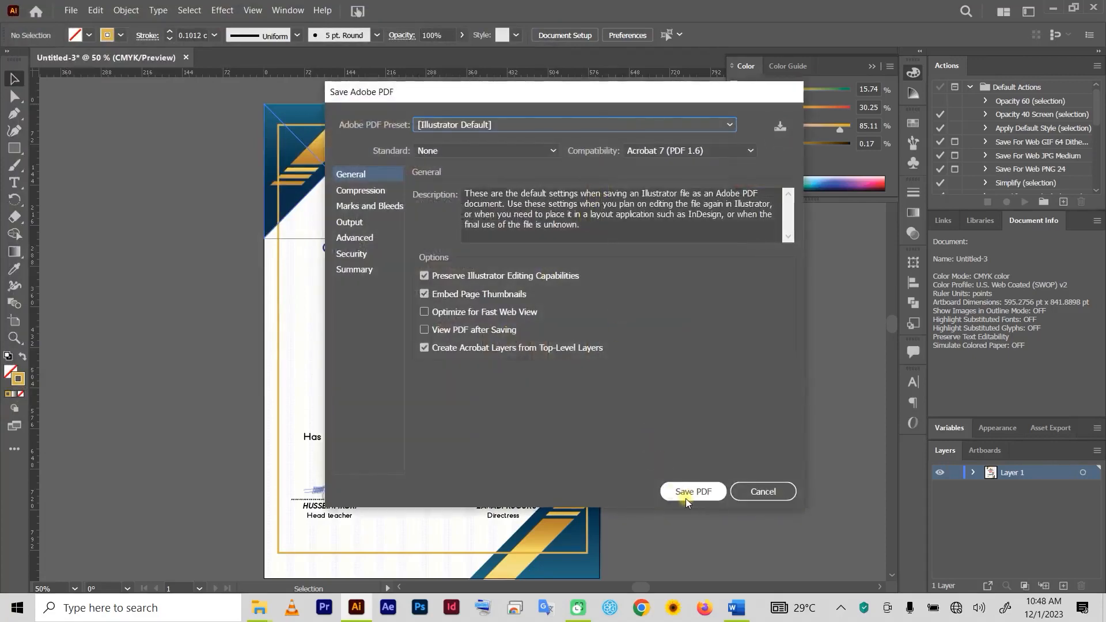
{"action": "left_click", "coordinate": [686, 499]}
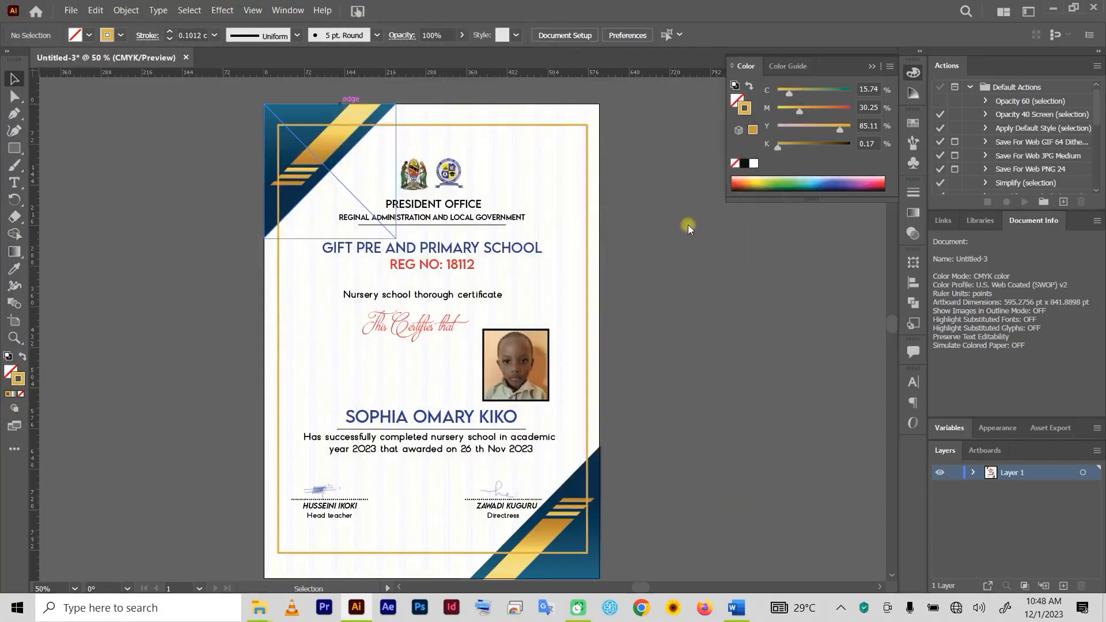
- Minimise the open windows to reach the Windows desktop and sort its icons by date modified
{"action": "left_click", "coordinate": [1052, 8]}
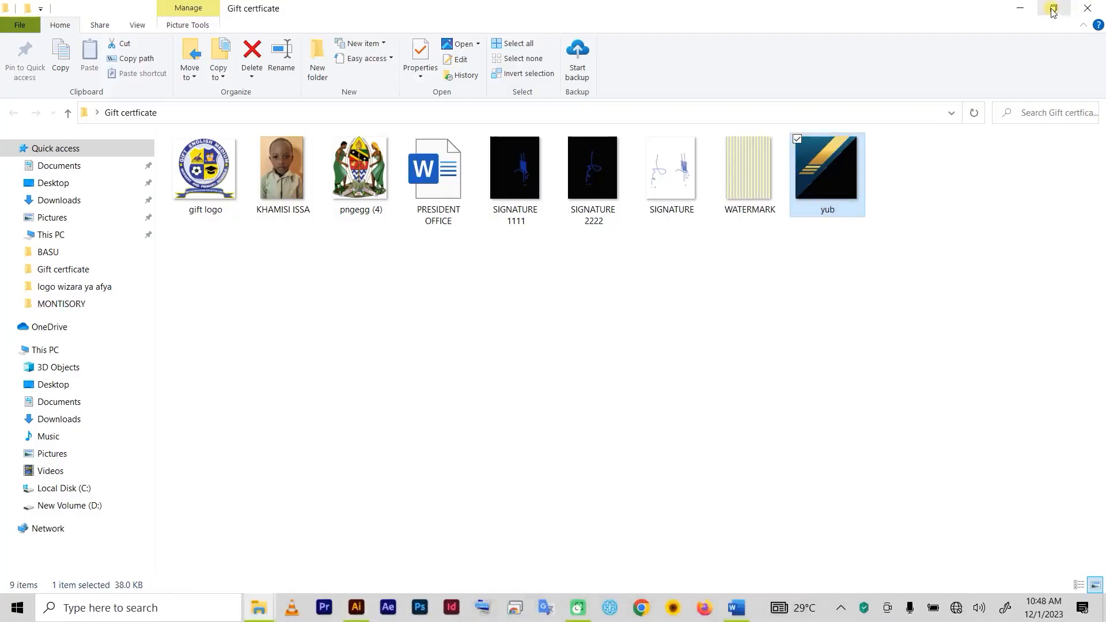
{"action": "left_click", "coordinate": [1020, 8]}
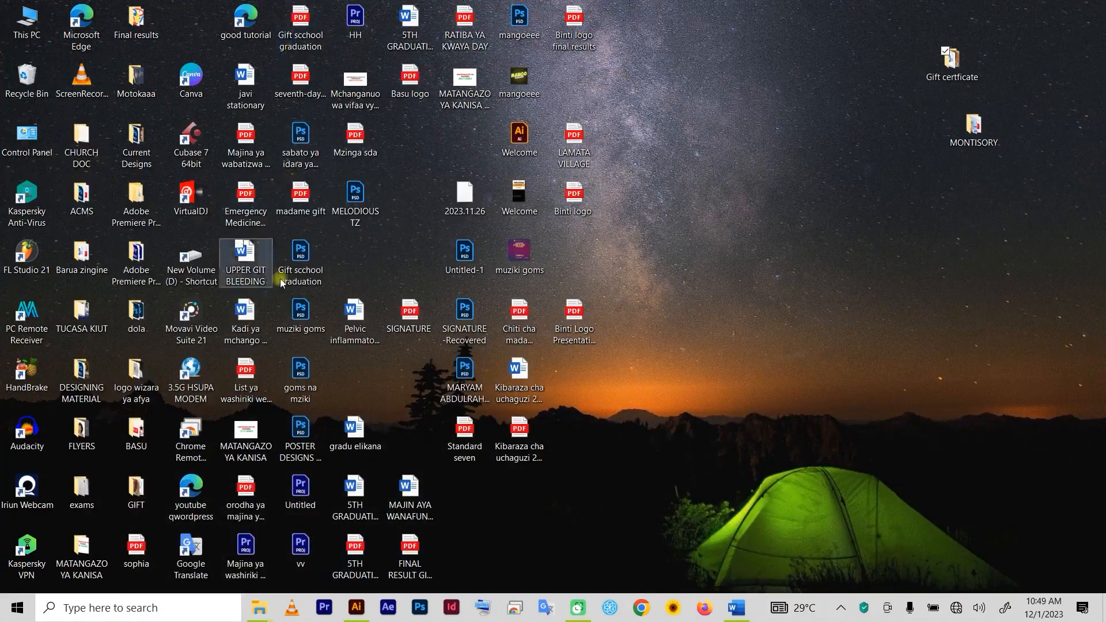
{"action": "right_click", "coordinate": [795, 115]}
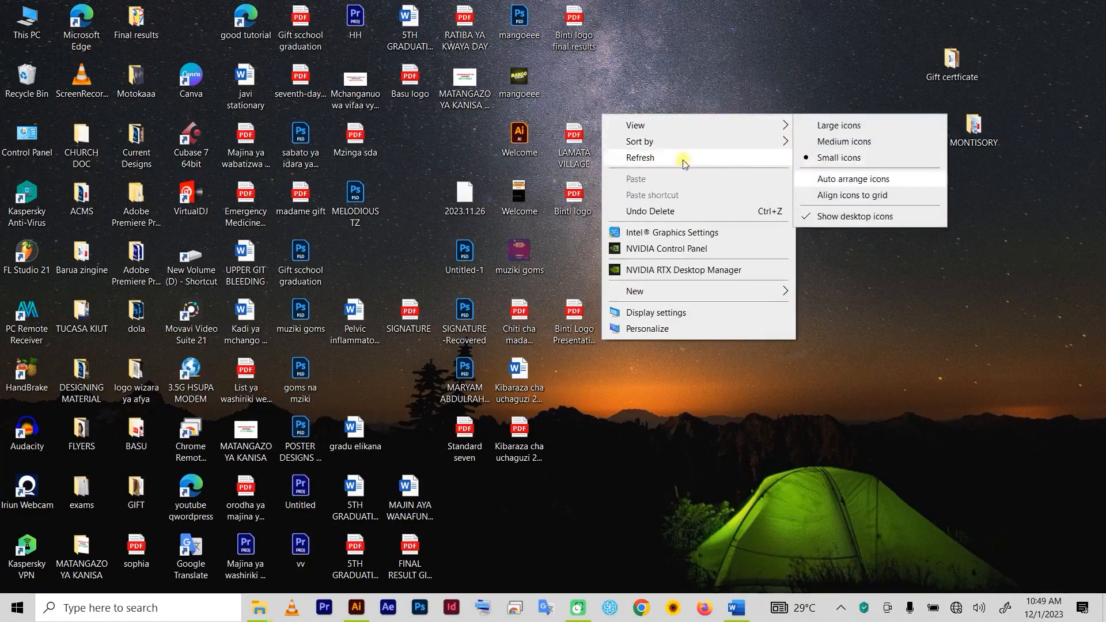
{"action": "mouse_move", "coordinate": [663, 143]}
{"action": "left_click", "coordinate": [842, 191]}
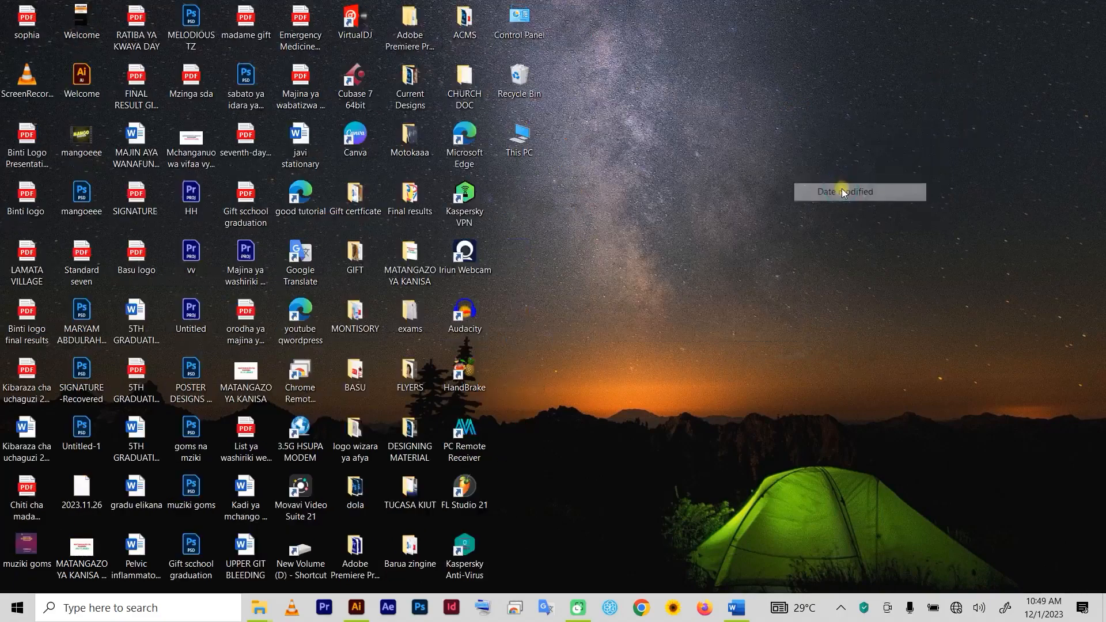
- Open the saved certificate PDF from the desktop in Edge and examine the full-page layout
{"action": "left_click", "coordinate": [33, 17]}
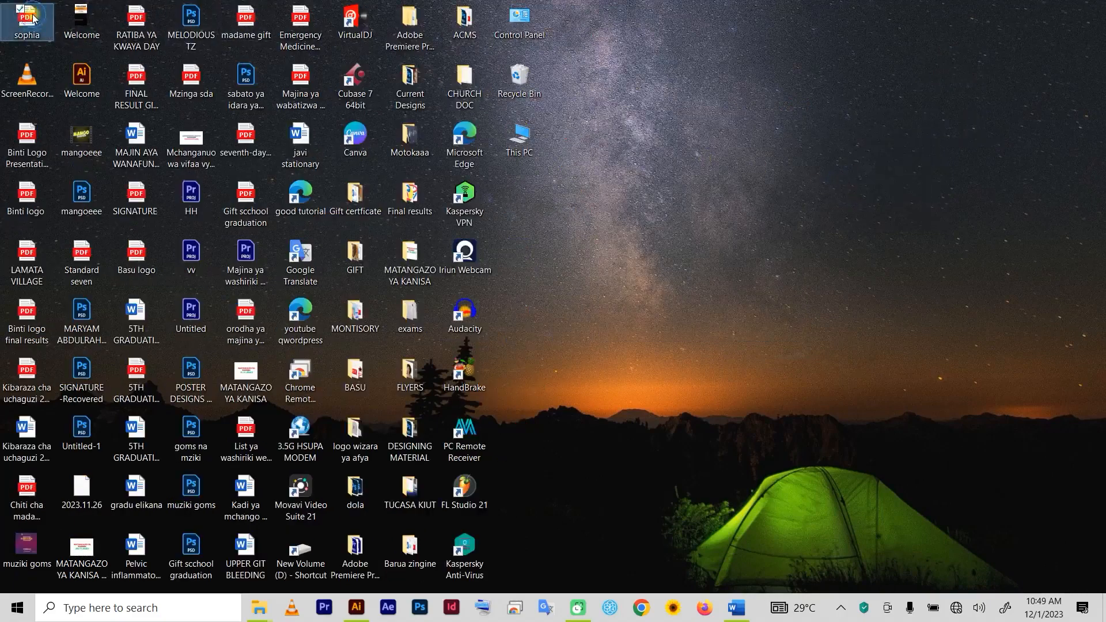
{"action": "double_click", "coordinate": [33, 18]}
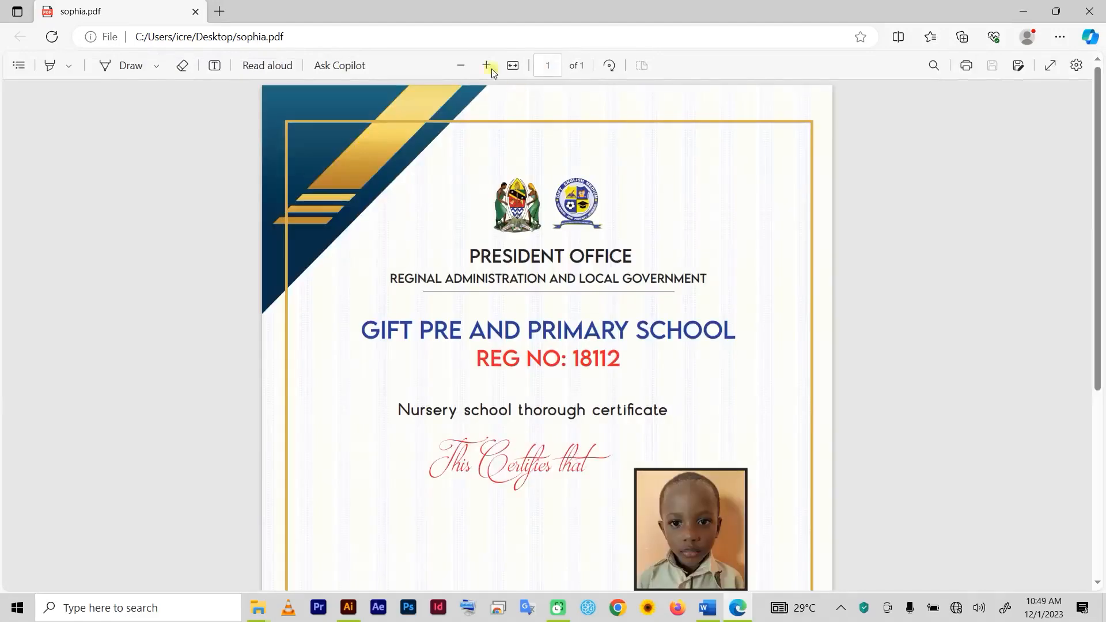
{"action": "left_click", "coordinate": [460, 66]}
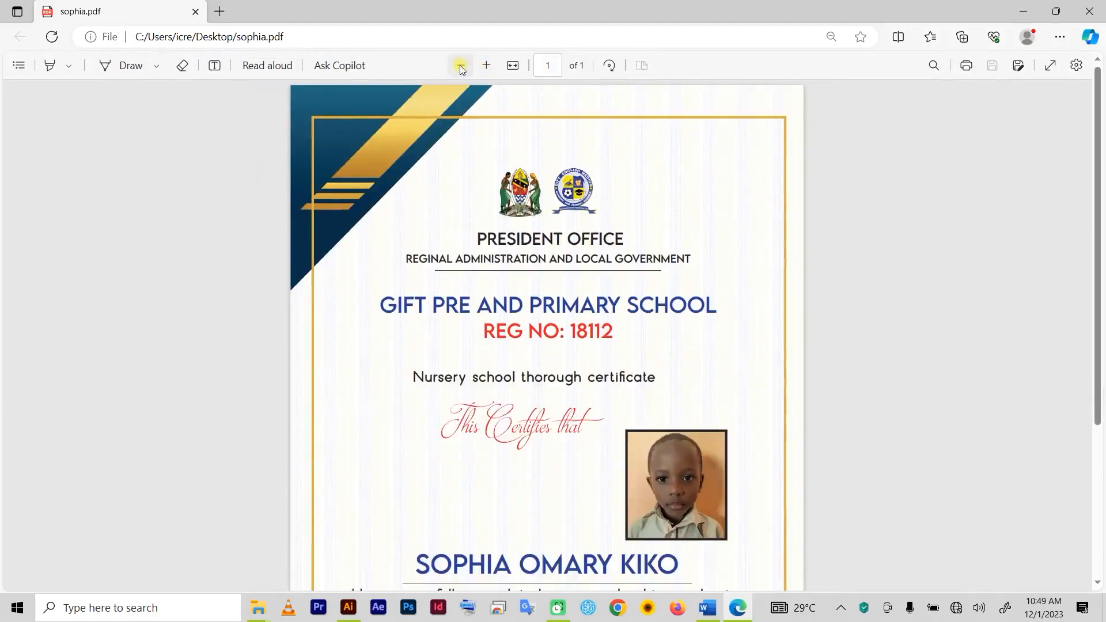
{"action": "left_click", "coordinate": [460, 66]}
{"action": "left_click", "coordinate": [461, 66]}
{"action": "left_click", "coordinate": [460, 66]}
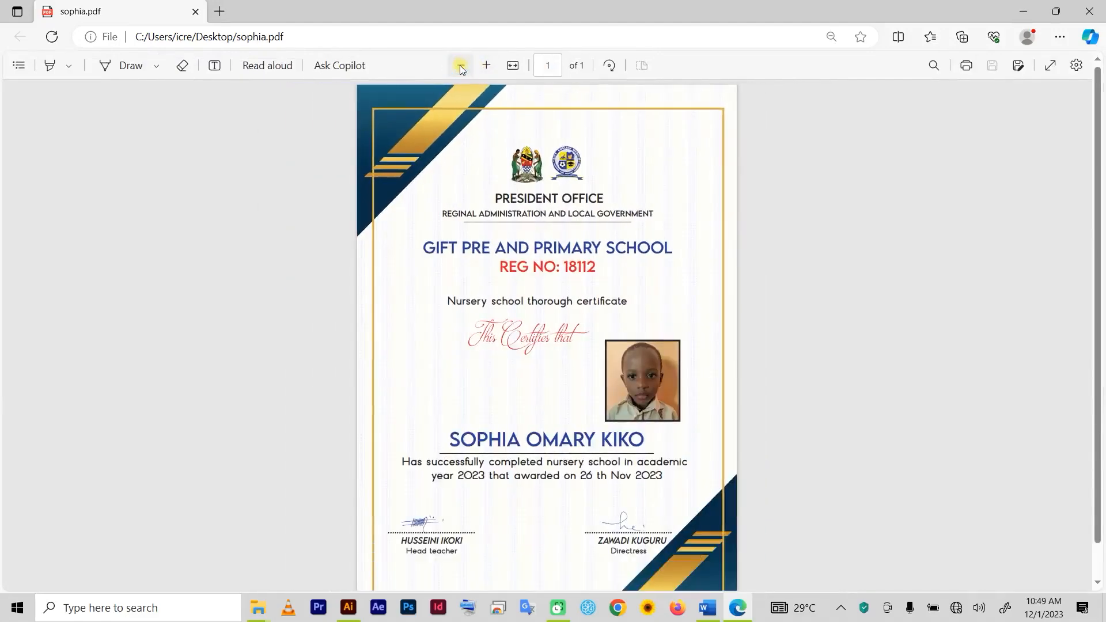
{"action": "left_click", "coordinate": [460, 66]}
{"action": "key", "text": "space"}
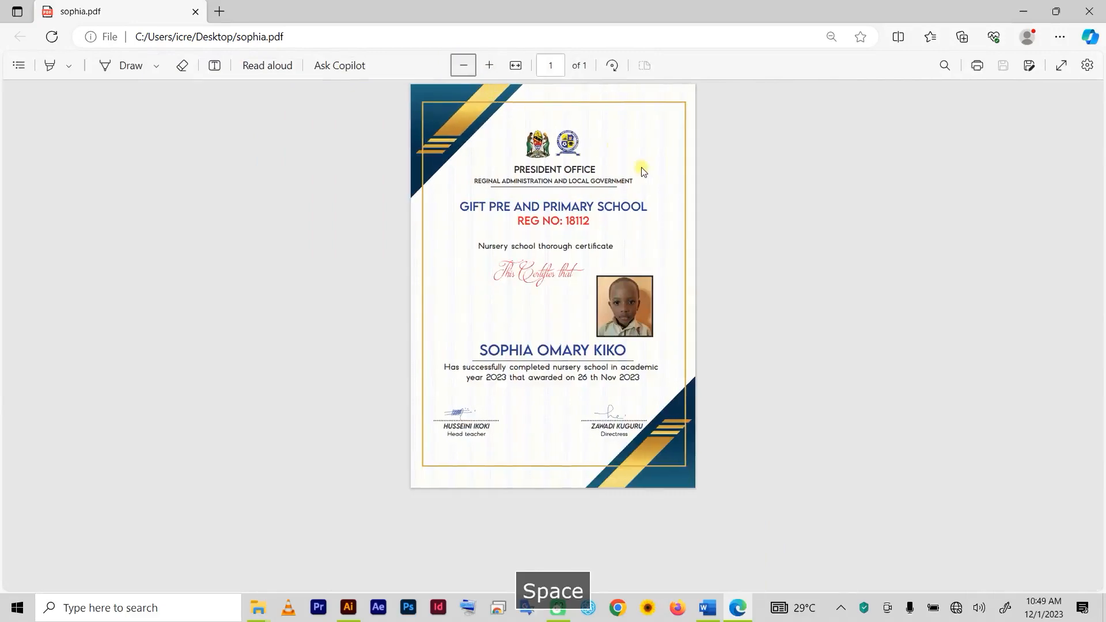
{"action": "left_click", "coordinate": [463, 65]}
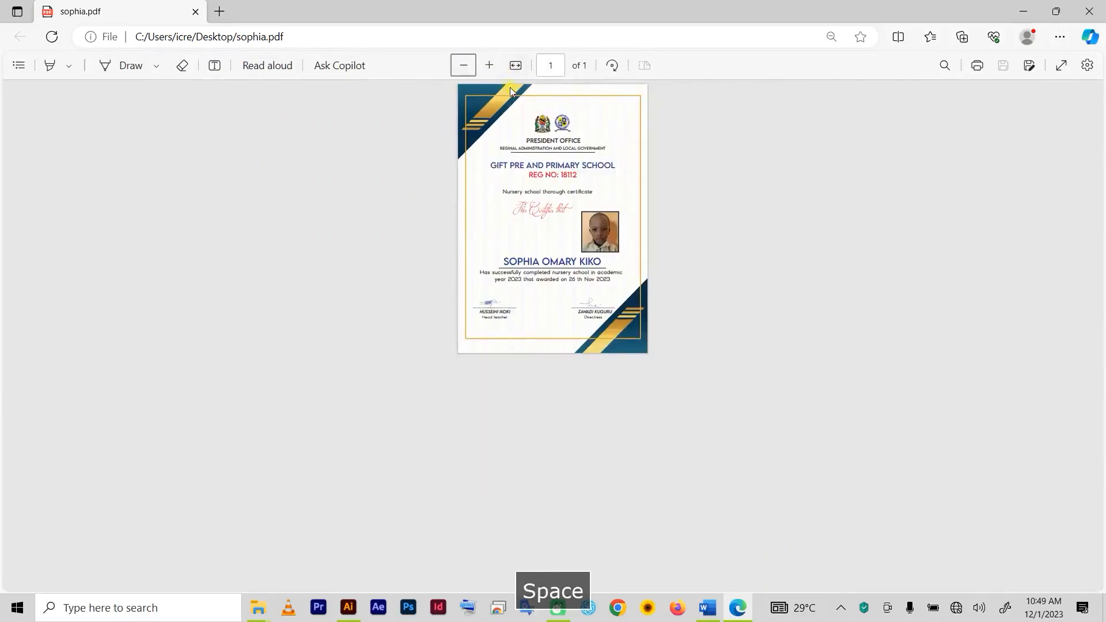
{"action": "left_click", "coordinate": [489, 65]}
{"action": "left_click", "coordinate": [488, 65]}
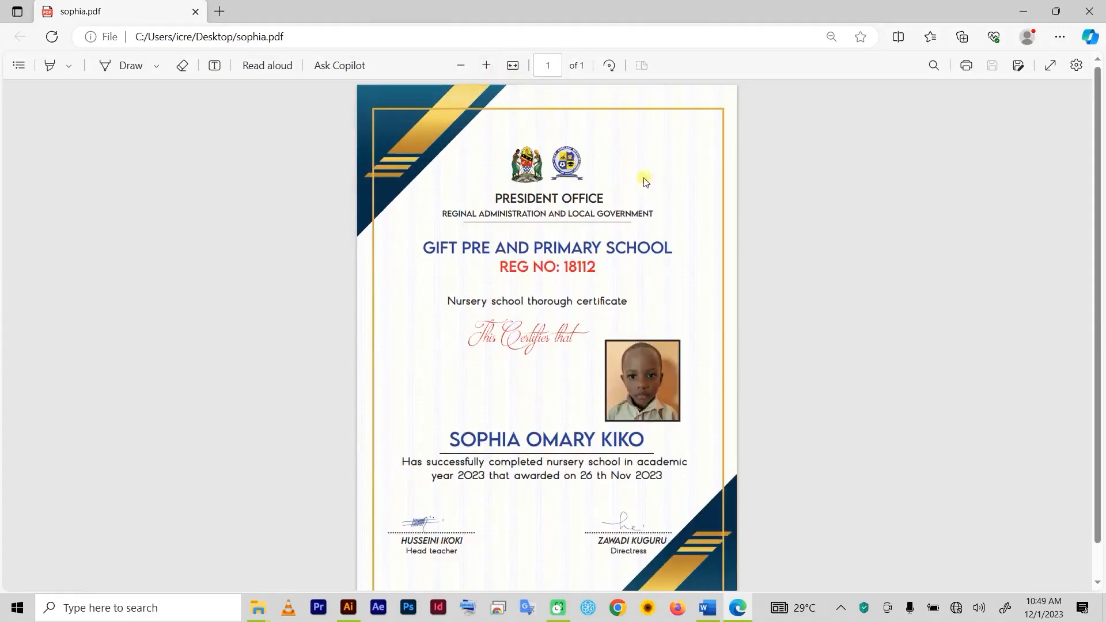